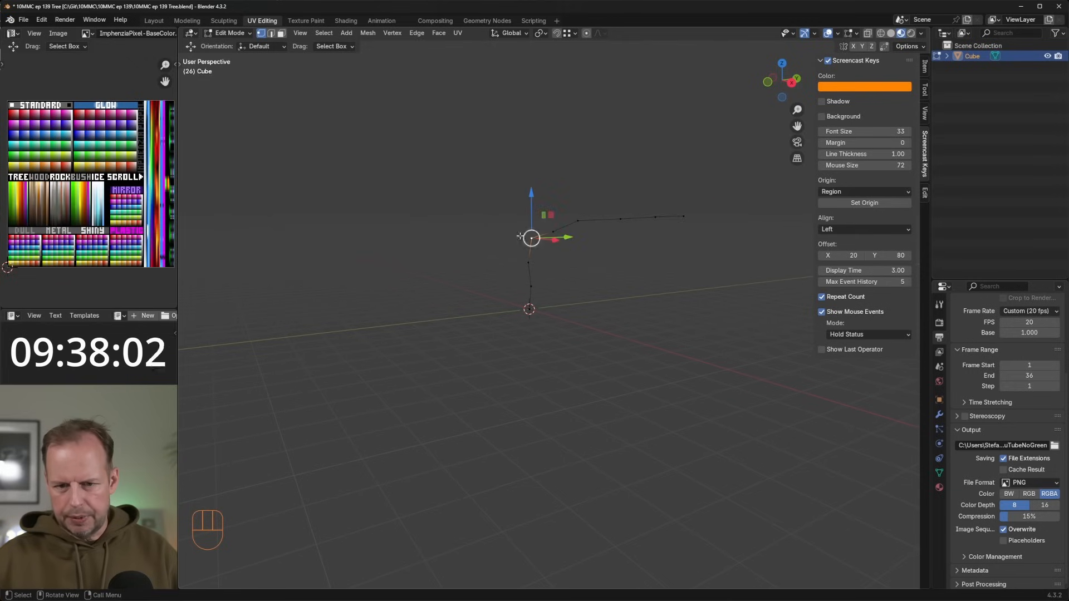
Extrude two more long, multi-segment branches outward from the top of the trunk in different directions.
right_click(496, 234, "ctrl")
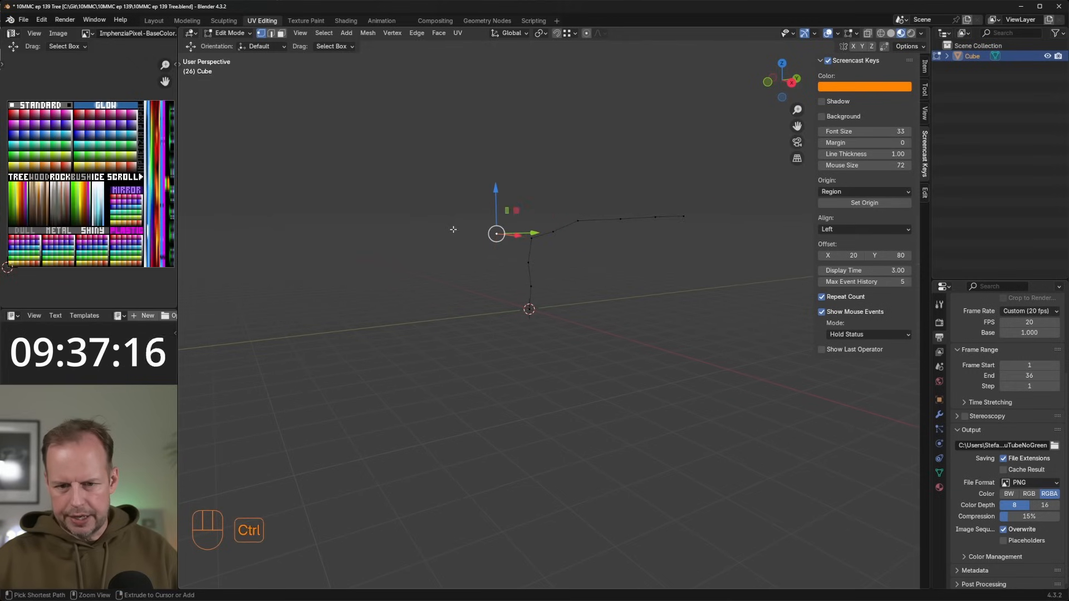
right_click(424, 234, "ctrl")
right_click(384, 224, "ctrl")
middle_click_drag(409, 237, 612, 253)
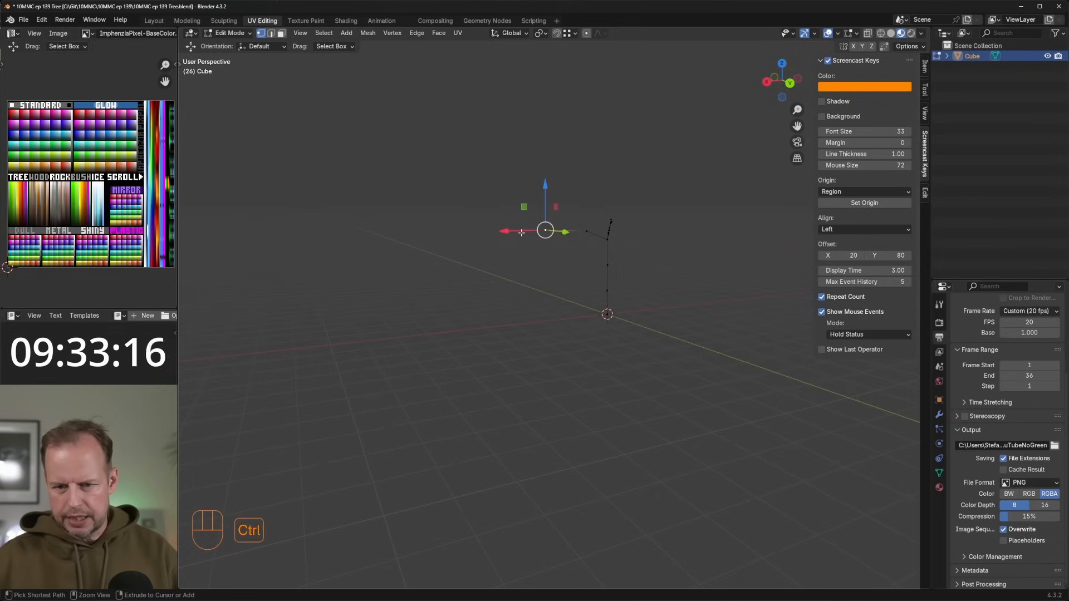
right_click(455, 230, "ctrl")
Extrude a multi-segment branch outward from the trunk vertex below the top, on the side opposite the previous branch.
middle_click_drag(663, 265, 649, 255)
middle_click_drag(649, 255, 620, 266, "shift")
left_click(590, 267)
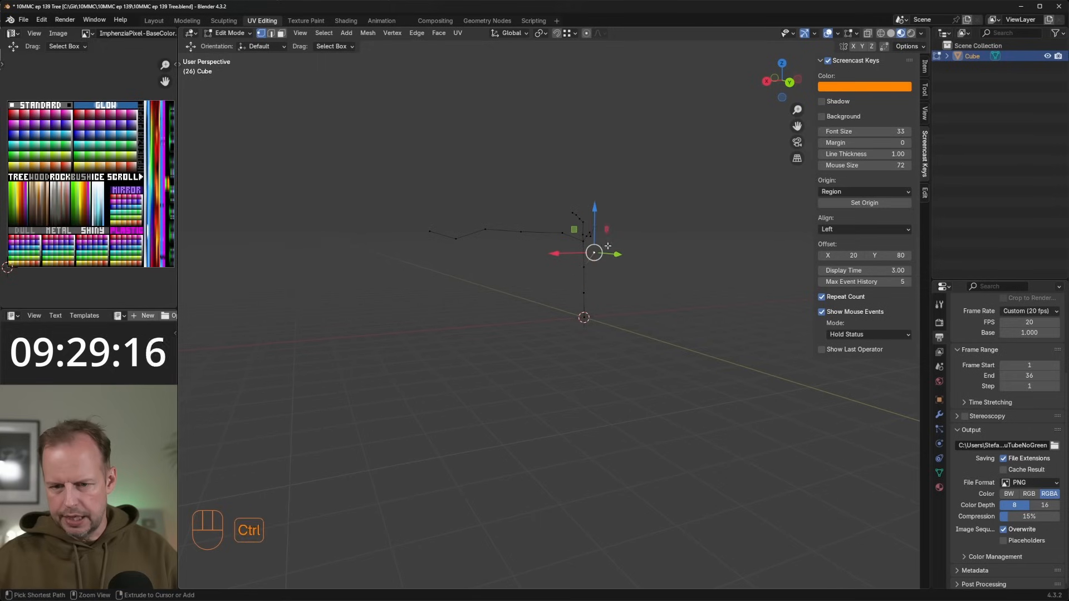
right_click(685, 229, "ctrl")
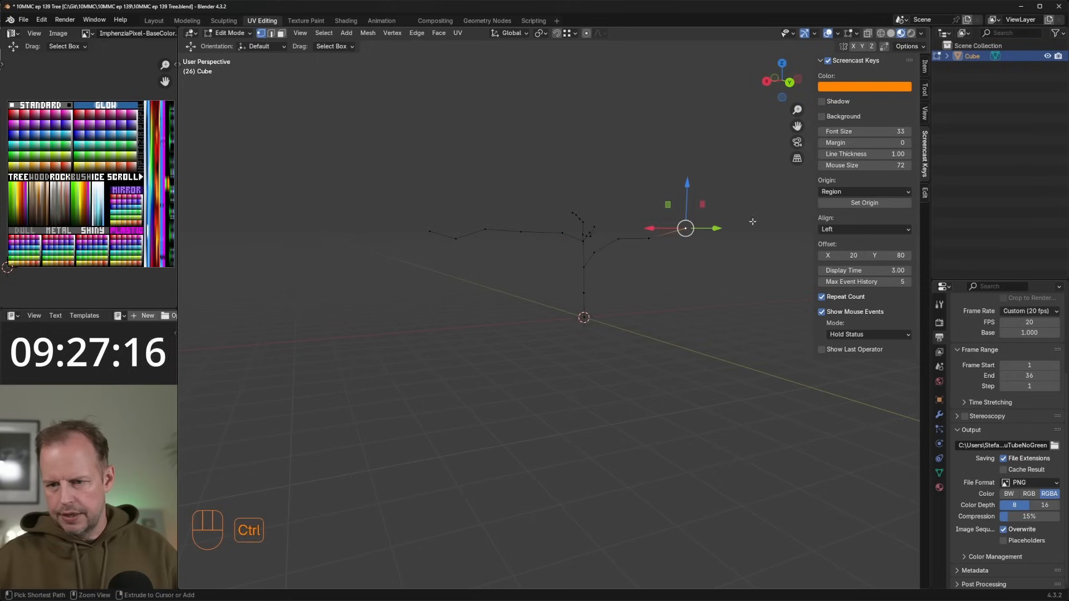
right_click(720, 232, "ctrl")
right_click(768, 222, "ctrl")
Extrude a multi-segment side branch outward from near the start of the lower branch.
middle_click_drag(768, 222, 508, 370)
right_click(497, 365, "ctrl")
right_click(533, 359, "ctrl")
right_click(583, 367, "ctrl")
right_click(657, 369, "ctrl")
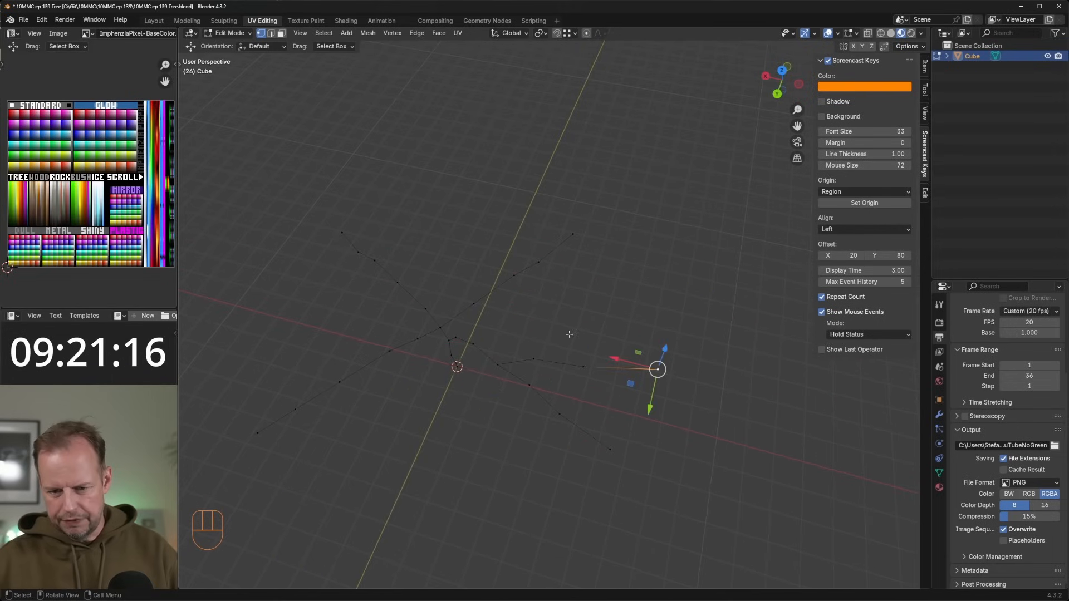
right_click(699, 354, "ctrl")
Fork one of the upper branches by extruding a short offshoot from its outer vertex.
left_click(556, 268)
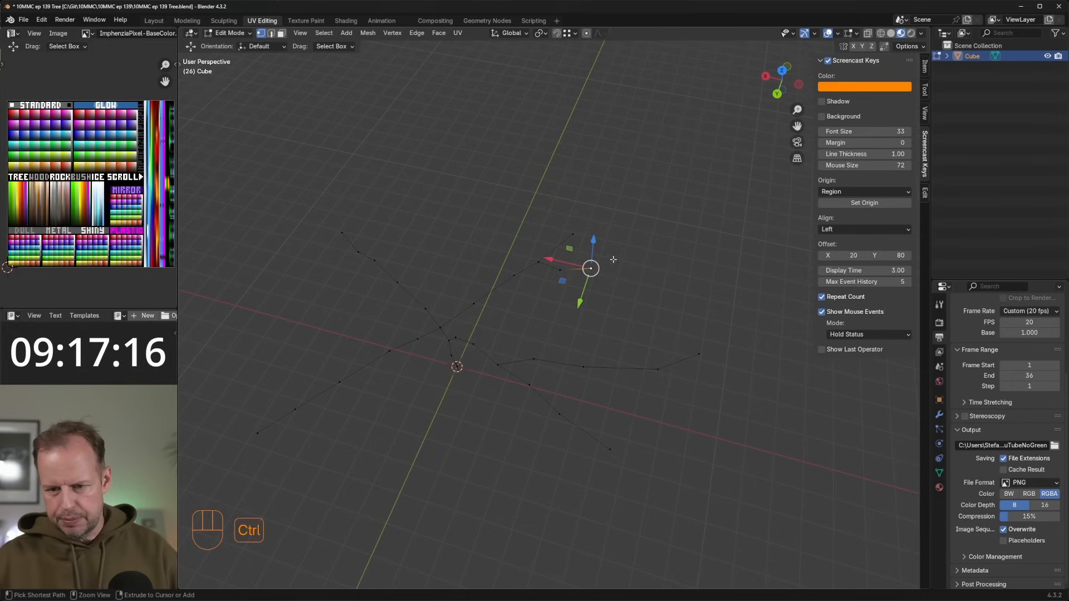
middle_click_drag(669, 301, 618, 268)
right_click(632, 257, "ctrl")
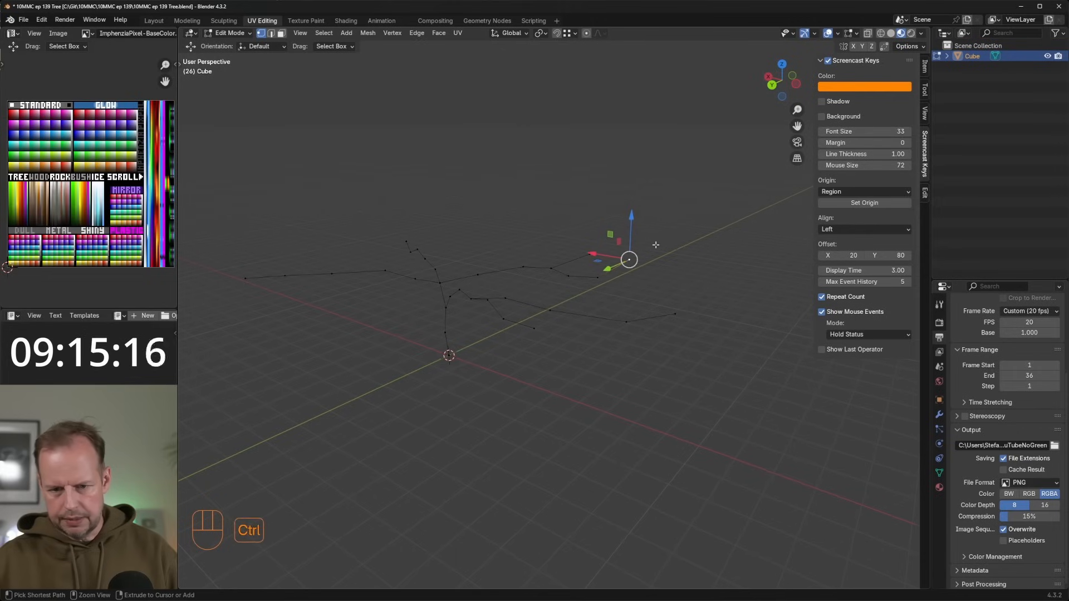
Extrude additional branches from the trunk's top junction into open directions.
left_click(484, 274)
middle_click_drag(507, 273, 497, 264)
left_click(445, 278)
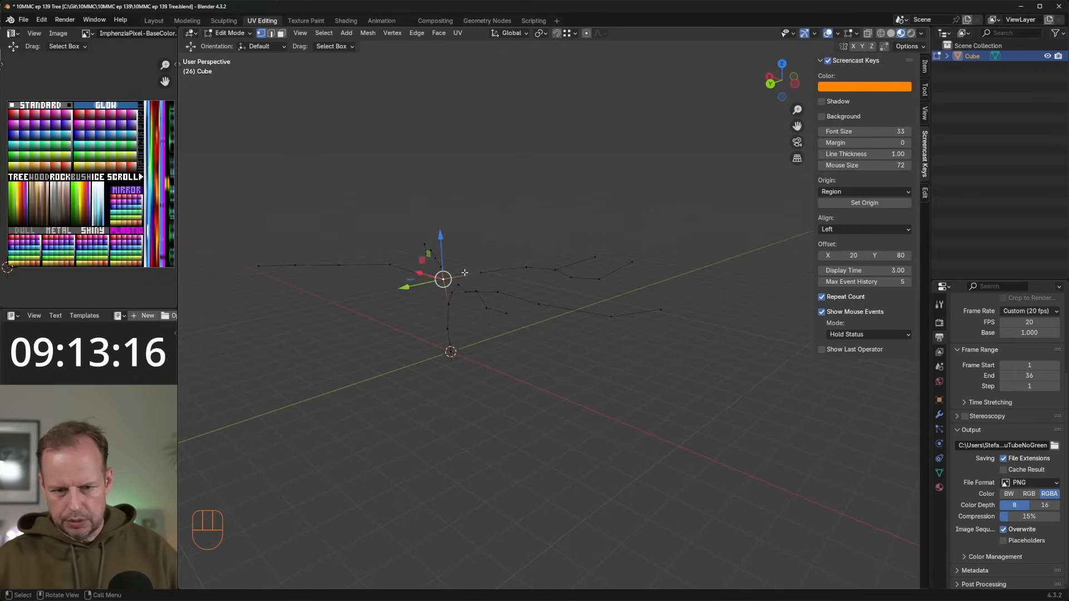
right_click(457, 261, "ctrl")
middle_click_drag(507, 264, 460, 265)
left_click(480, 260)
middle_click_drag(557, 267, 529, 271)
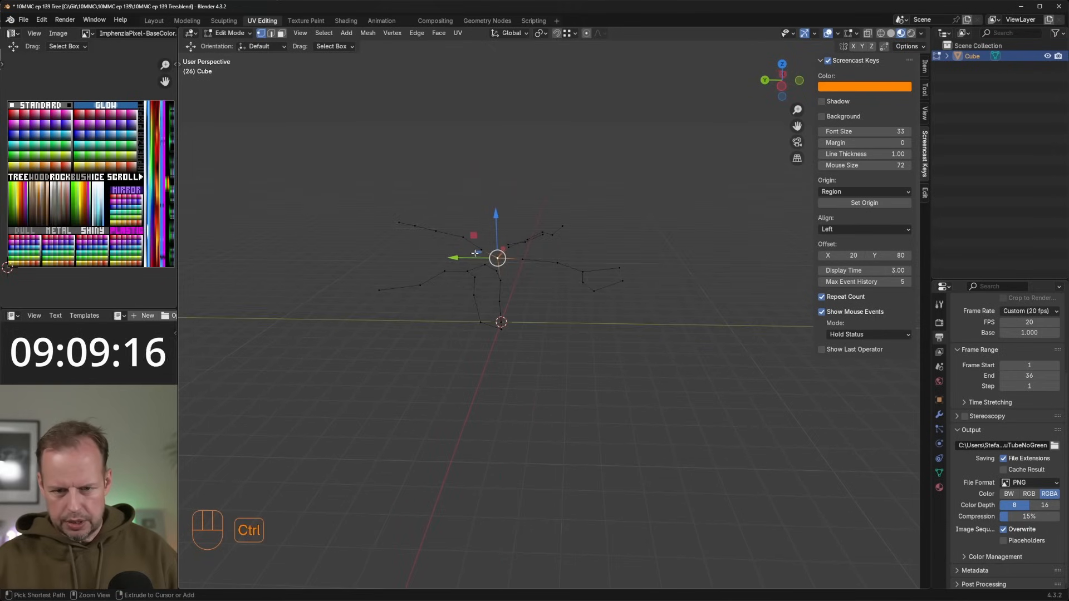
right_click(434, 249, "ctrl")
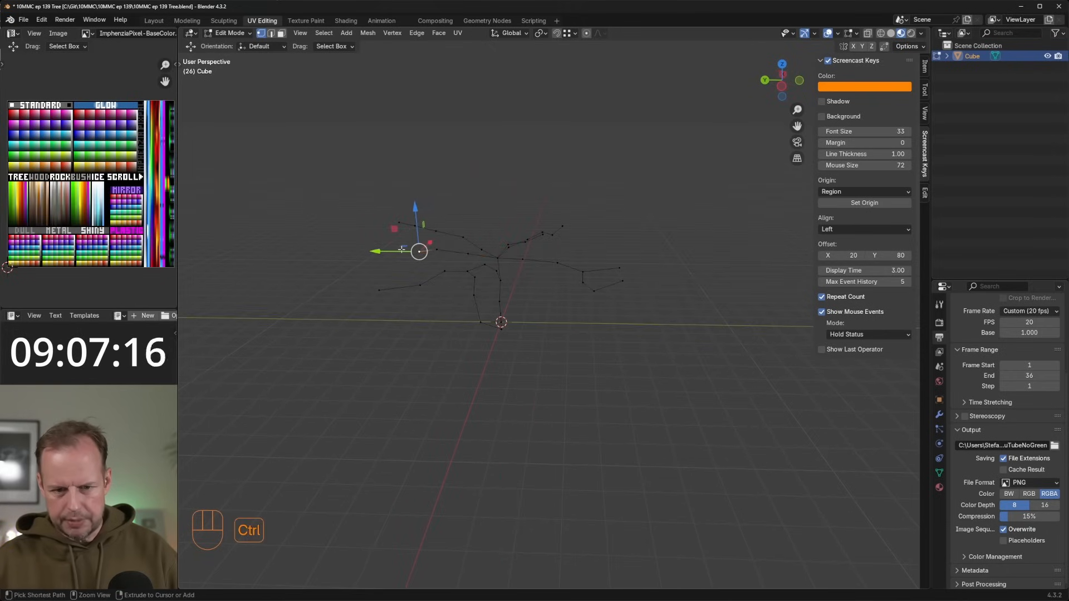
Fork offshoots from three of the existing branches by extruding new vertices outward.
middle_click_drag(392, 248, 599, 200)
left_click(598, 182)
right_click(571, 187, "ctrl")
right_click(504, 150, "ctrl")
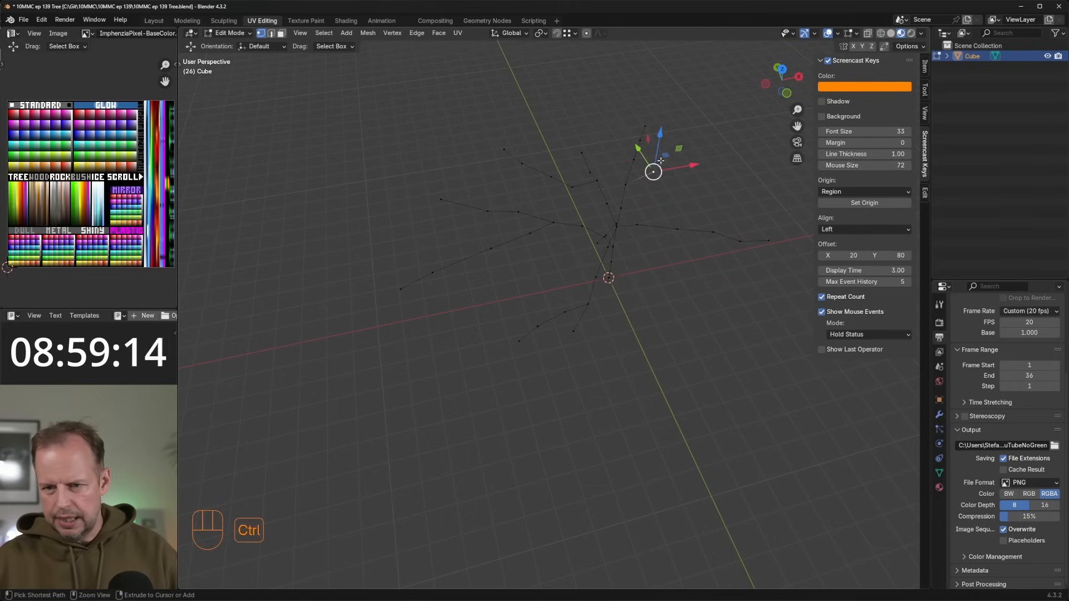
right_click(741, 155, "ctrl")
left_click(713, 231)
right_click(717, 255, "ctrl")
middle_click_drag(729, 314, 686, 269)
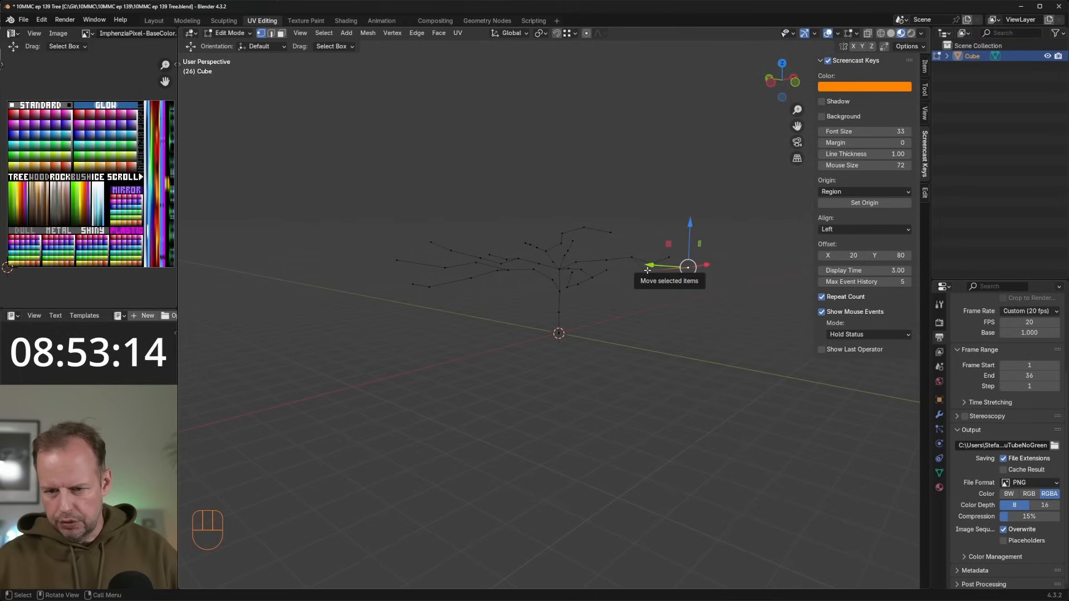
Reposition the selected offshoot's tip vertex so that the branch angles upward and outward.
left_click_drag(646, 268, 626, 268)
key("g")
left_click(680, 238)
key("g")
left_click(690, 236)
middle_click_drag(690, 236, 651, 231)
key("g")
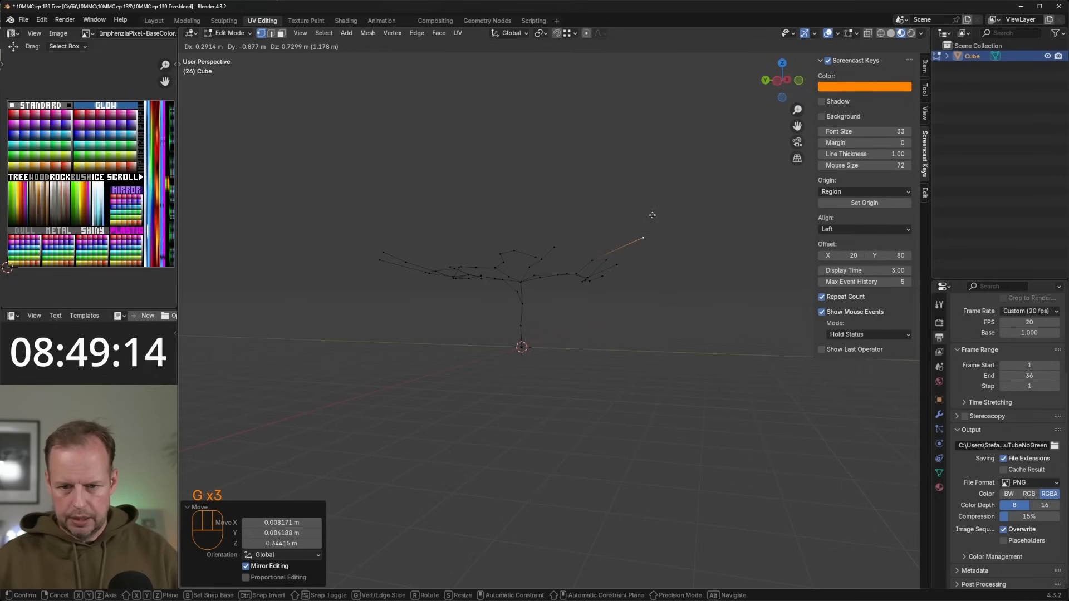
left_click(647, 217)
Lower the trunk's bottom vertex slightly and extrude a new trunk segment downward from it.
left_click(516, 350)
mouse_move(549, 318)
middle_mouse_down()
mouse_move(570, 344)
mouse_move(560, 310)
middle_mouse_up()
key("g")
left_click(555, 367)
key("e")
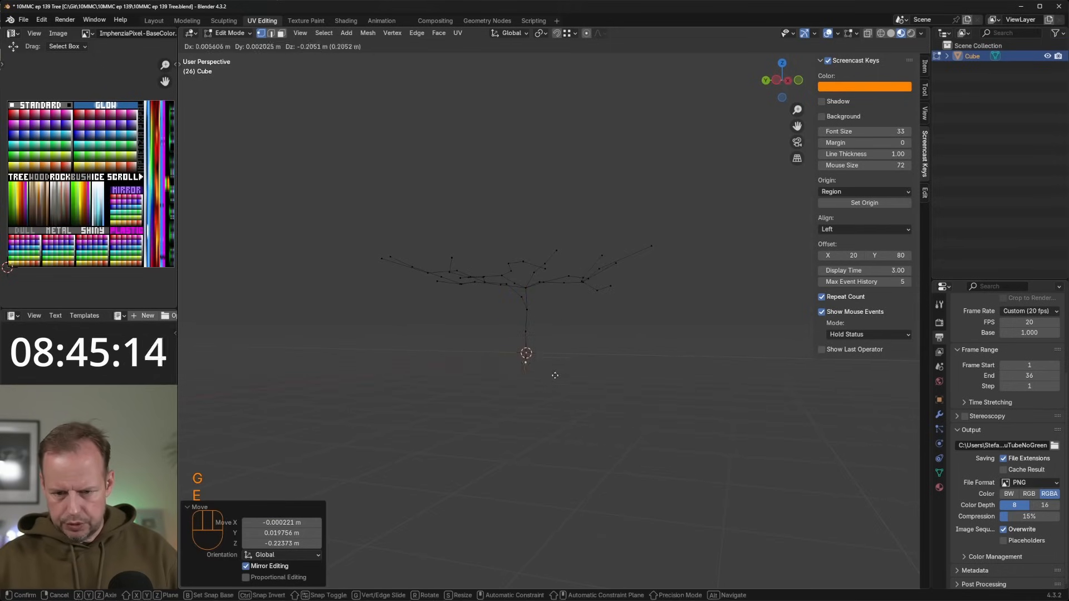
left_click(551, 413)
Adjust the position of the trunk's lowest vertex from several angles and extrude another short segment from it.
middle_click_drag(580, 304, 504, 314)
key("g")
left_click(615, 355)
middle_click_drag(615, 355, 556, 331)
key("g")
left_click(659, 320)
middle_click_drag(658, 320, 651, 269)
key("e")
left_click(686, 418)
Switch to Object Mode and add a Skin modifier to the tree skeleton.
key("Tab")
key("Tab")
scroll(623, 258, "up", 3)
key("Tab")
middle_click_drag(525, 225, 636, 247)
middle_click_drag(441, 255, 535, 289)
key("Tab")
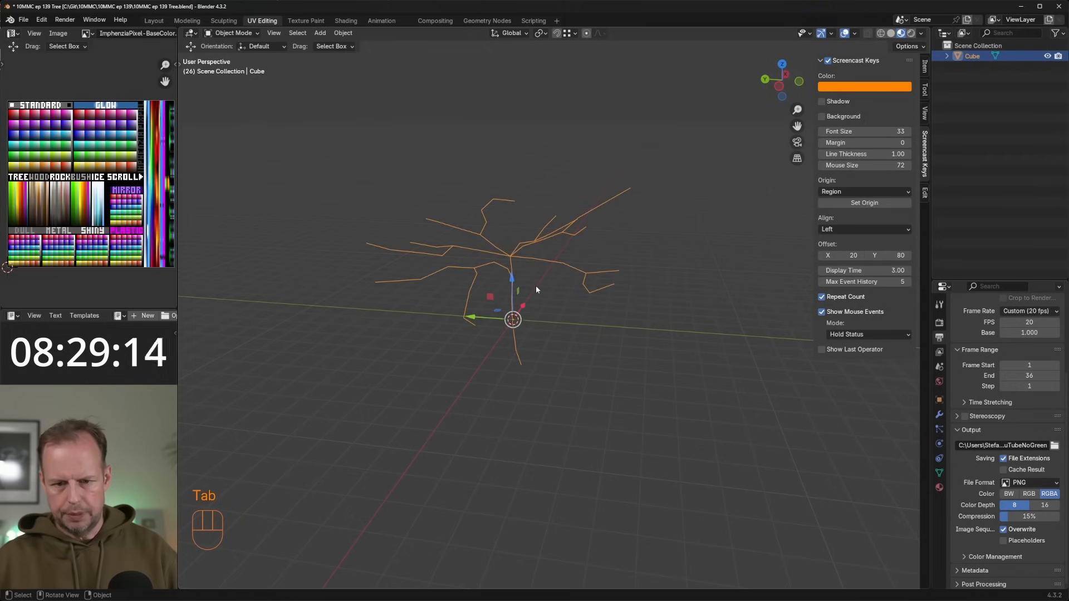
left_click(939, 415)
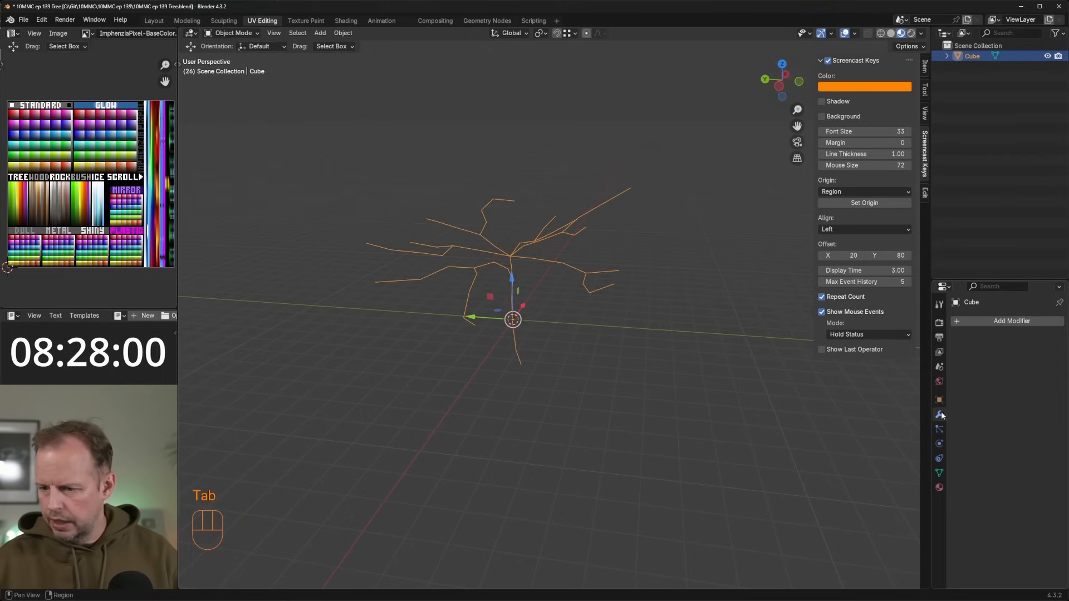
left_click(957, 320)
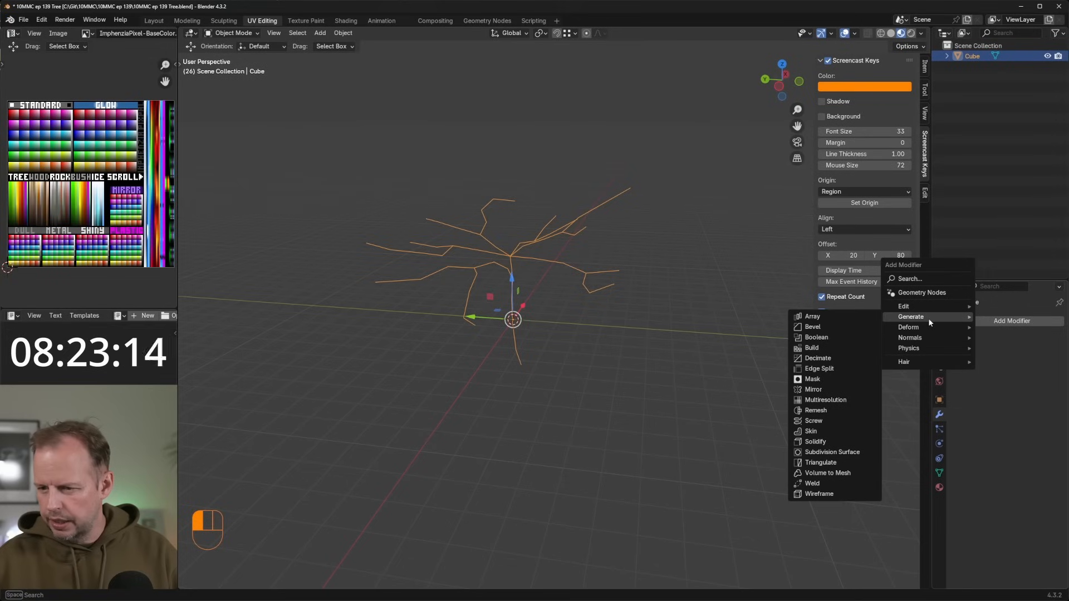
left_click(817, 430)
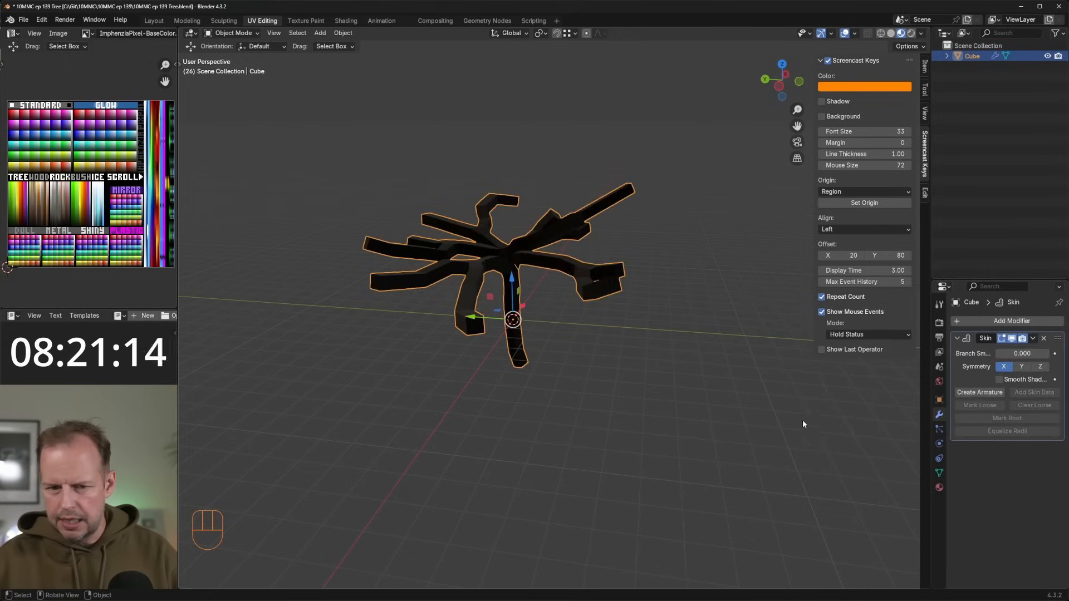
Enlarge the skin radius at the trunk's bottom vertex in Edit Mode.
mouse_move(573, 282)
middle_mouse_down()
mouse_move(567, 265)
mouse_move(570, 297)
middle_mouse_up()
key("Tab")
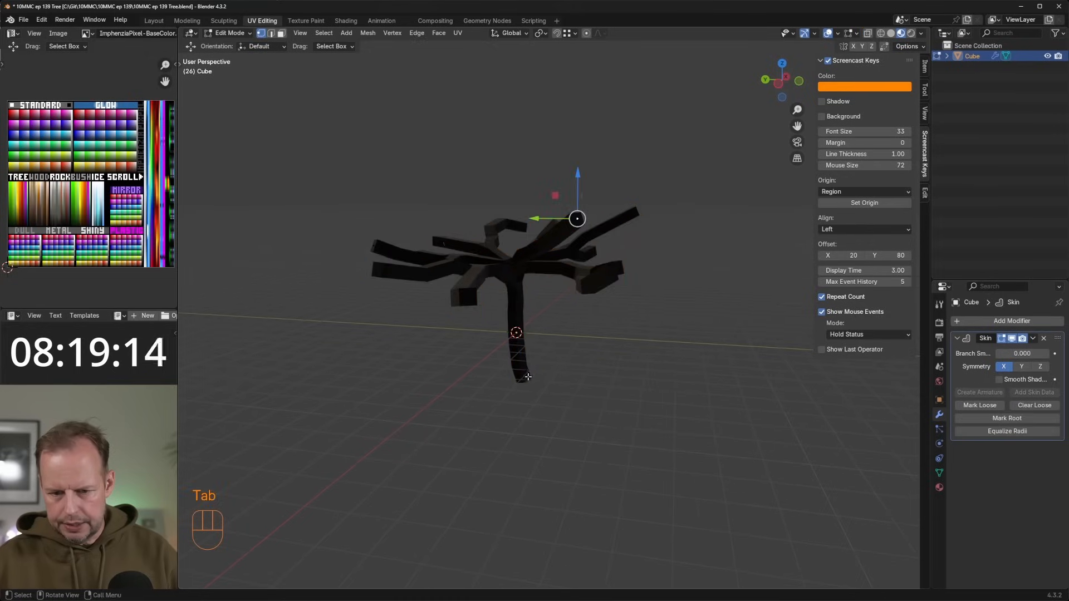
middle_click_drag(579, 375, 586, 345)
key("ctrl+a")
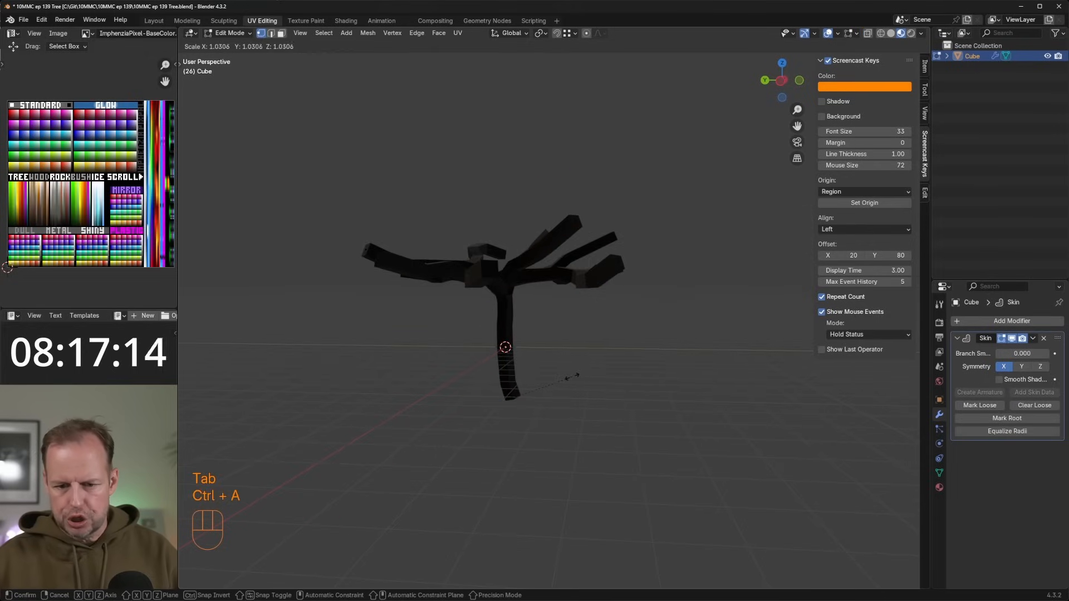
left_click(627, 366)
Turn on proportional editing and enlarge the base's skin radius with an influence wide enough to taper the trunk.
key("o")
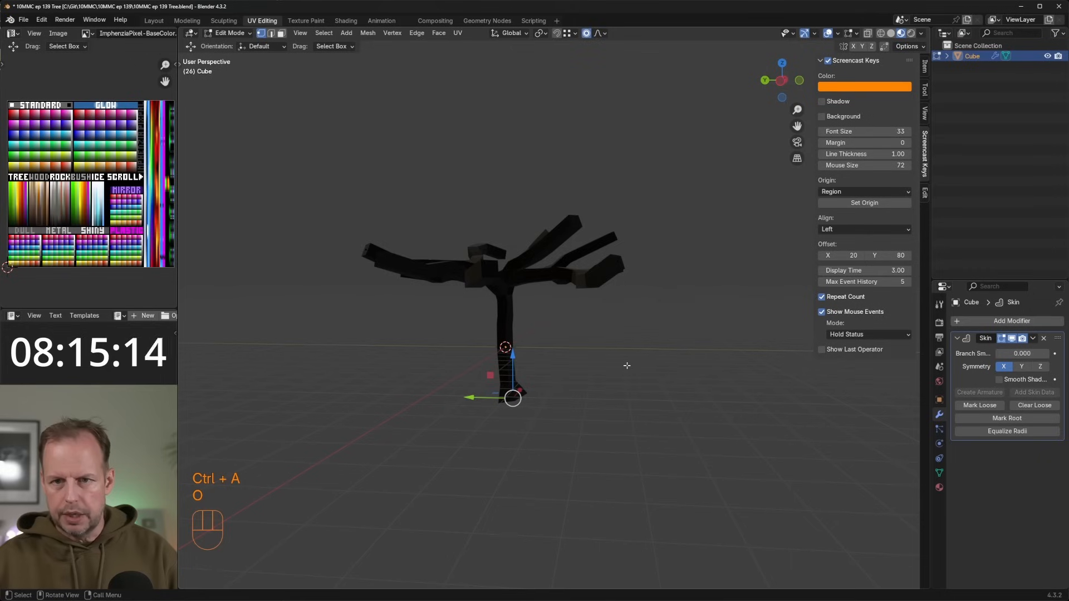
key("ctrl+a")
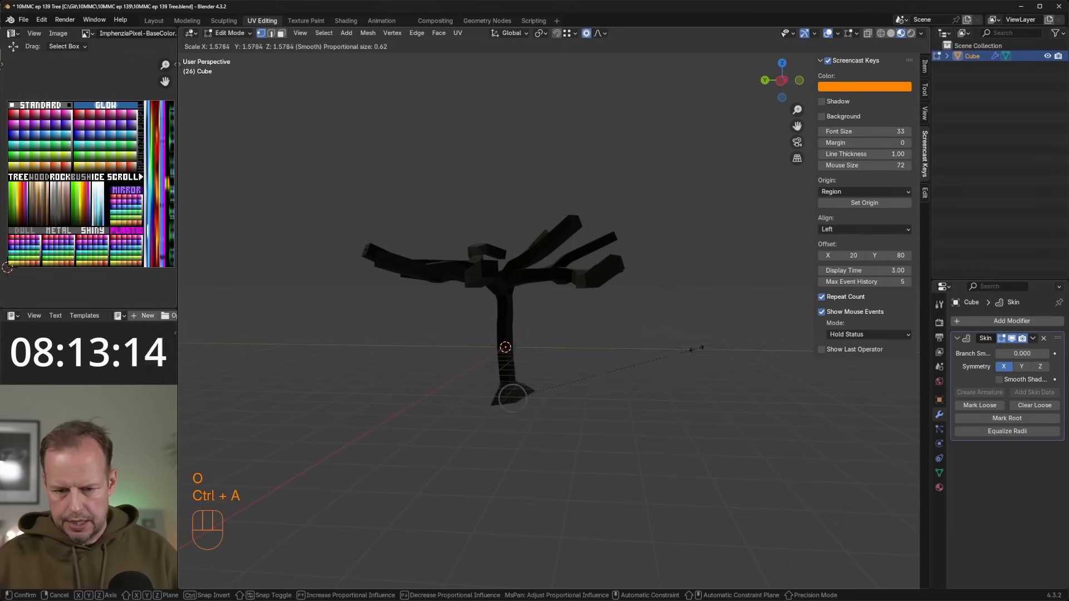
scroll(724, 336, "down", 3)
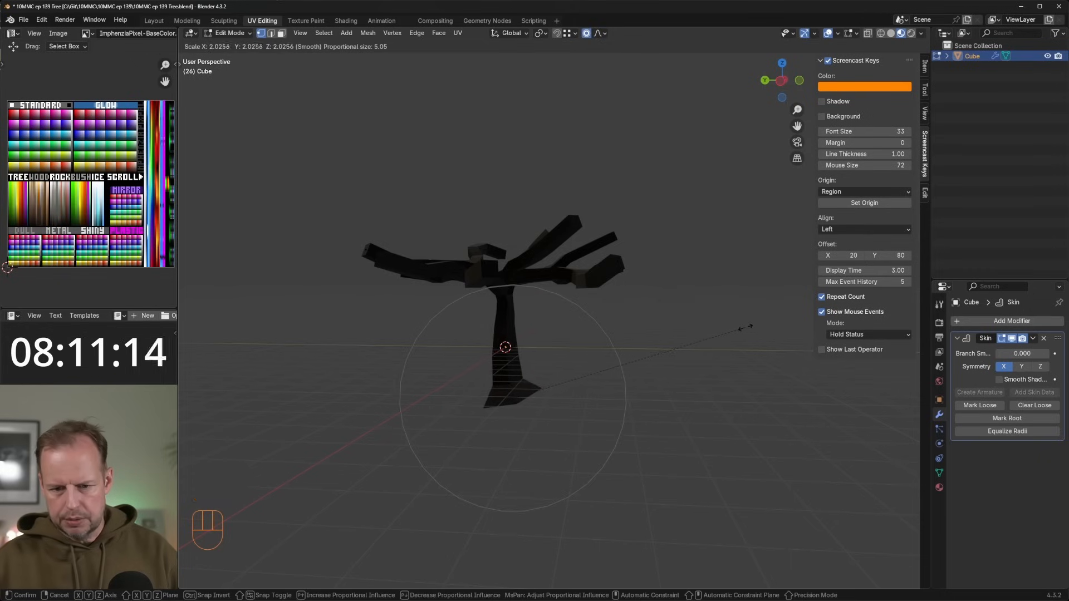
left_click(690, 359)
Grow the selection twice up the trunk and enlarge its skin radius further.
key("ctrl+KP_Add")
key("ctrl+KP_Add")
key("ctrl+a")
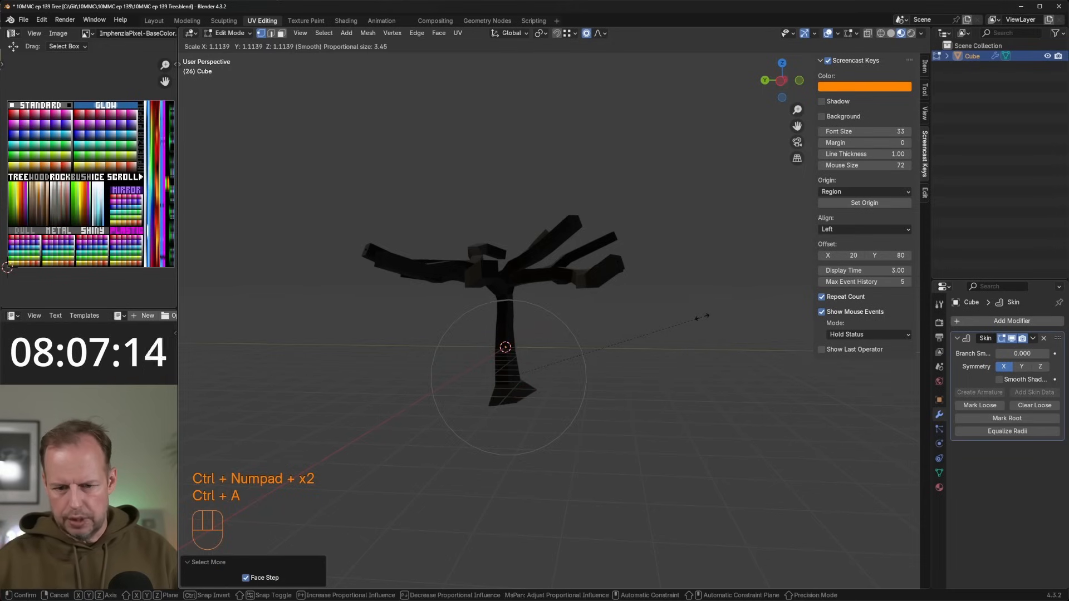
left_click(776, 283)
Shrink the bottom vertex's skin radius to about 0.4 with a small proportional influence, and move the vertex down about 1.16 m.
middle_click_drag(776, 284, 633, 379)
key("ctrl+a")
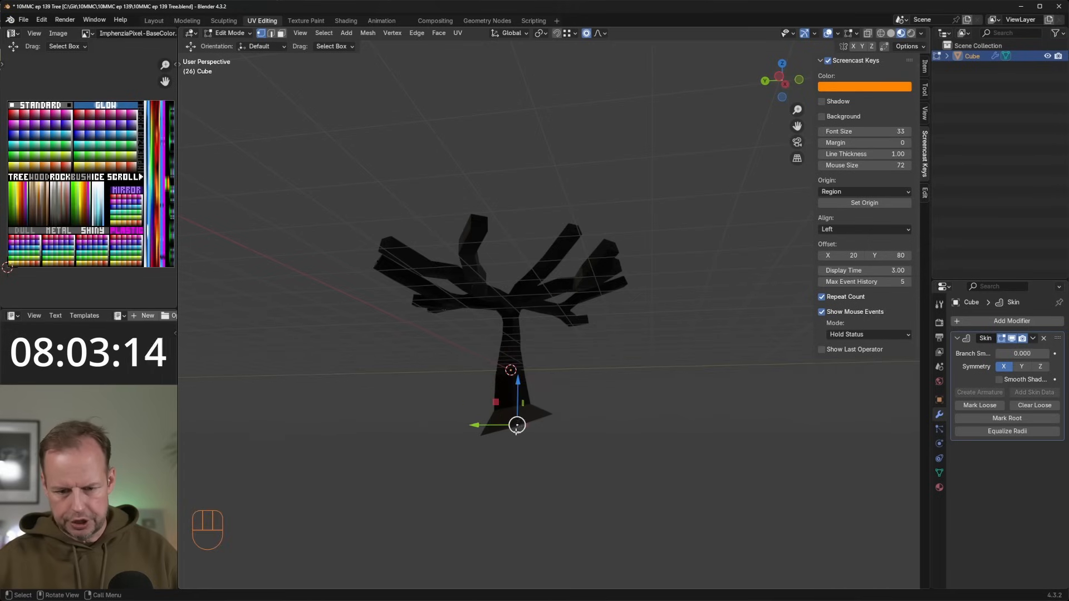
scroll(516, 425, "up", 10)
key("y")
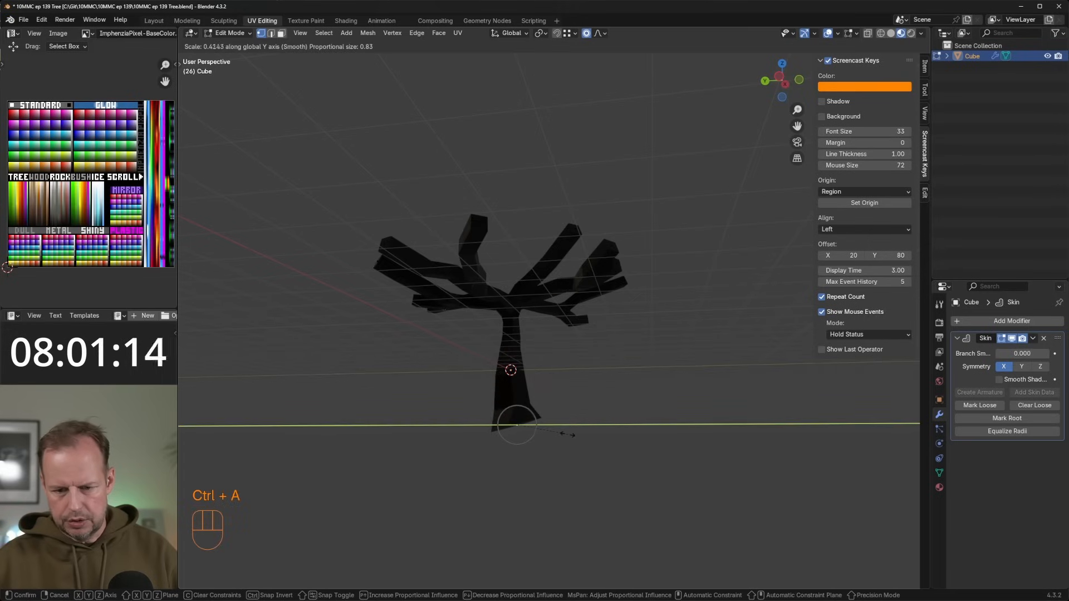
left_click(517, 426)
middle_click_drag(517, 426, 560, 412)
key("g")
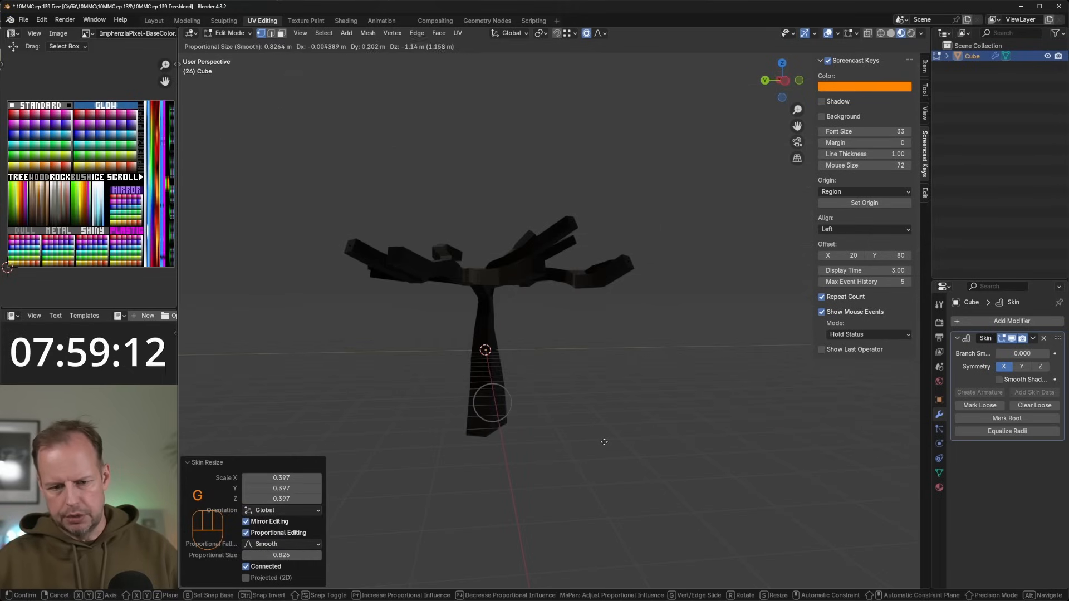
left_click(604, 441)
Try to select all branch ends by matching the normal of one branch's tip vertex.
middle_click_drag(604, 441, 602, 384)
middle_click_drag(657, 359, 660, 363)
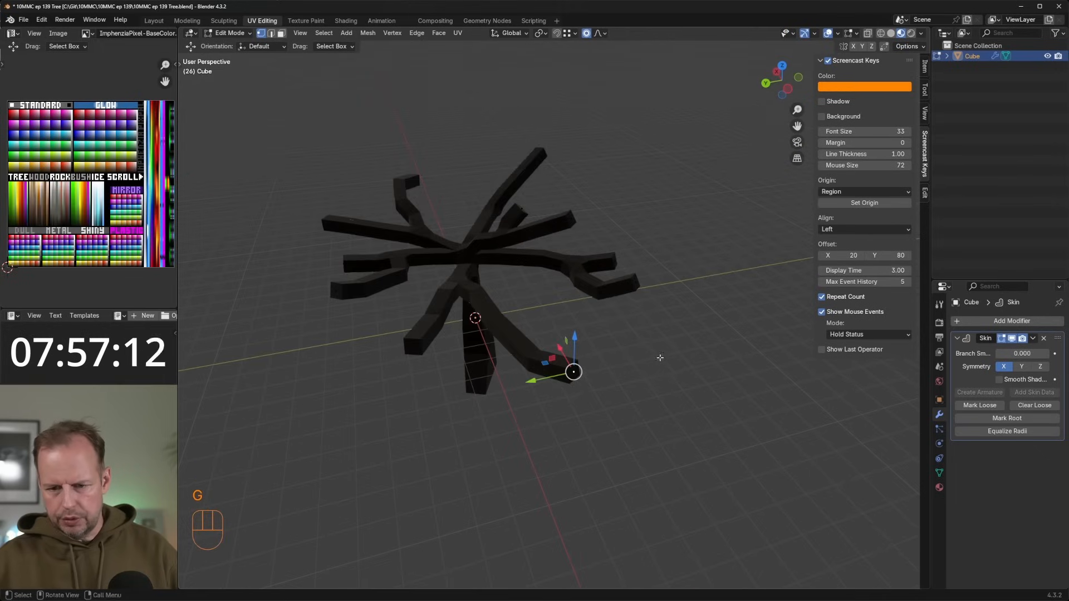
key("shift+g")
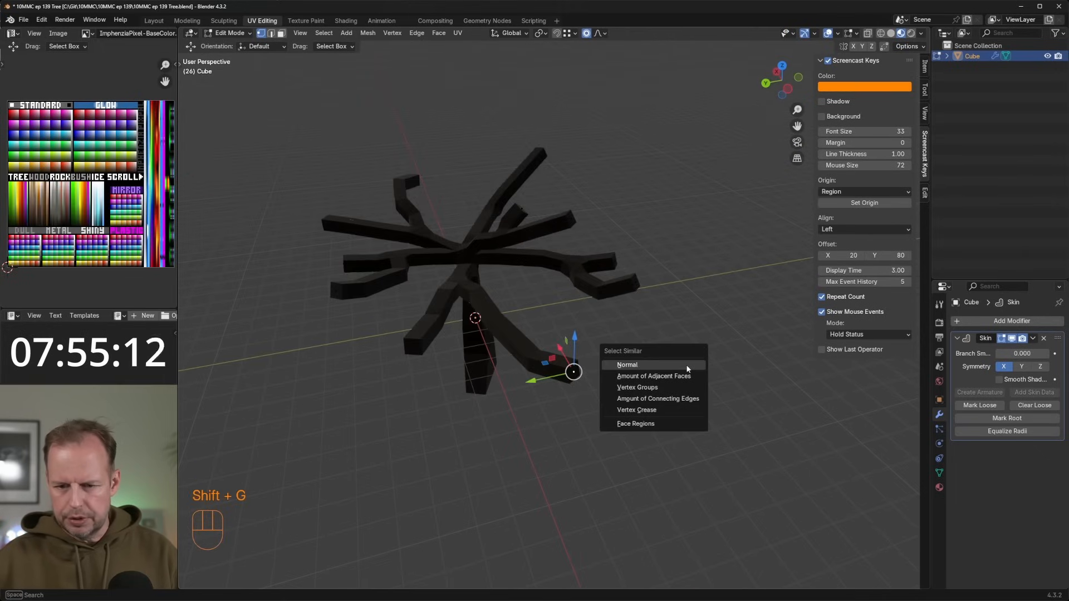
left_click(688, 367)
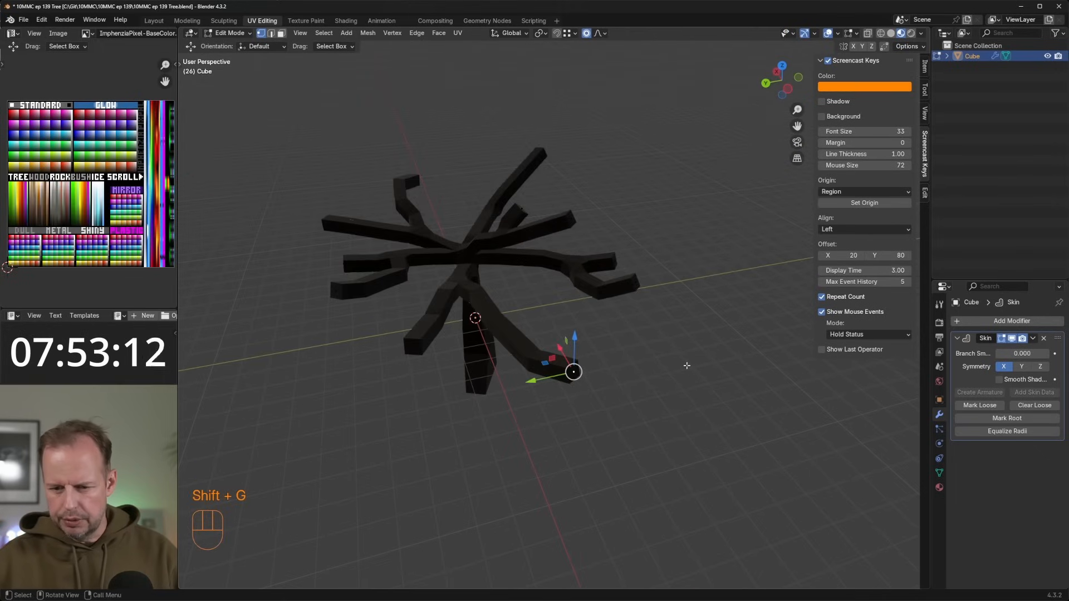
key("shift+e")
key("g")
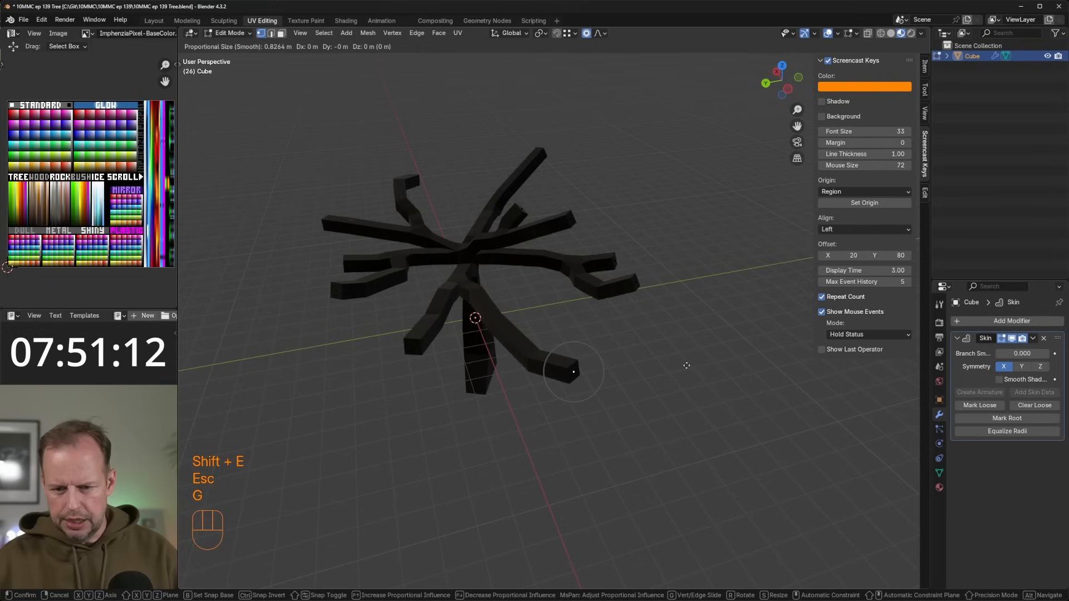
key("Escape")
Try selecting vertices similar to the branch tip by Amount of Adjacent Faces and scaling them.
key("shift+g")
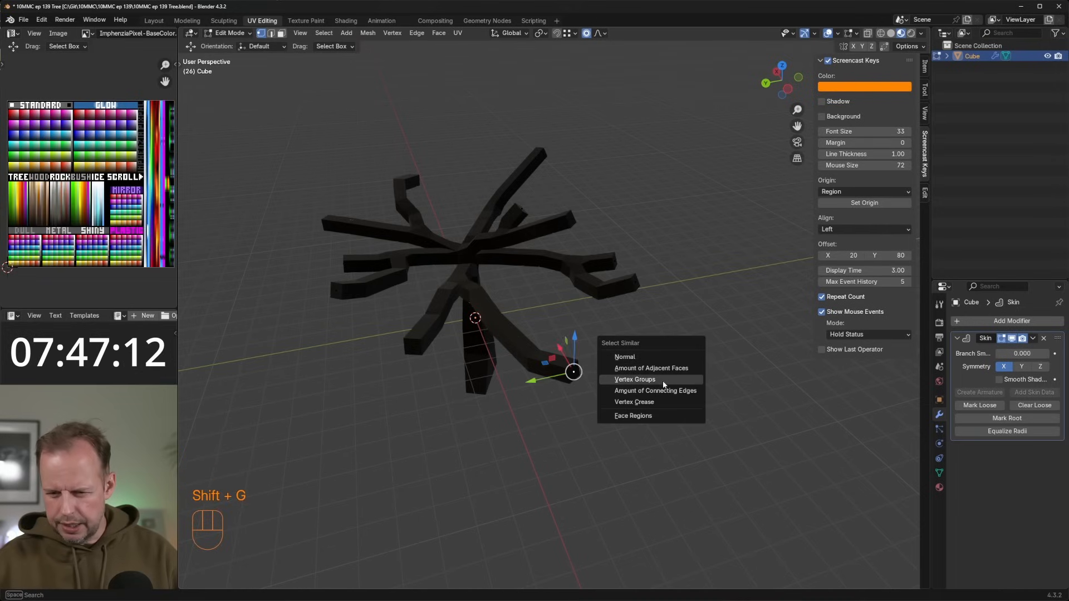
left_click(671, 369)
middle_click_drag(684, 300, 641, 275)
key("s")
right_click(663, 269)
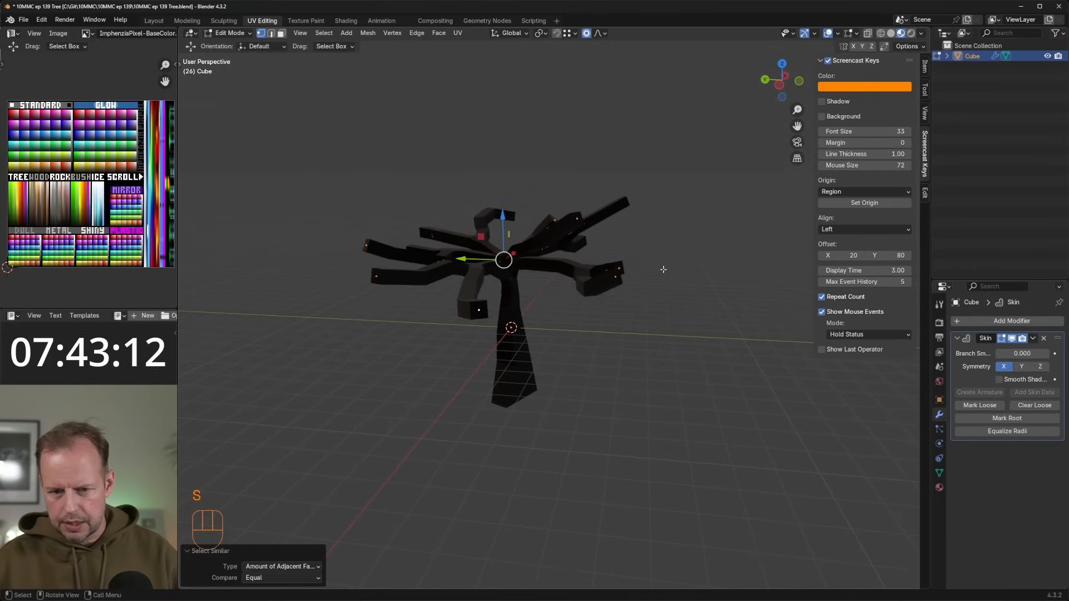
Select the tip vertices of all the branches around the tree.
left_click(476, 315)
middle_click_drag(475, 315, 629, 302)
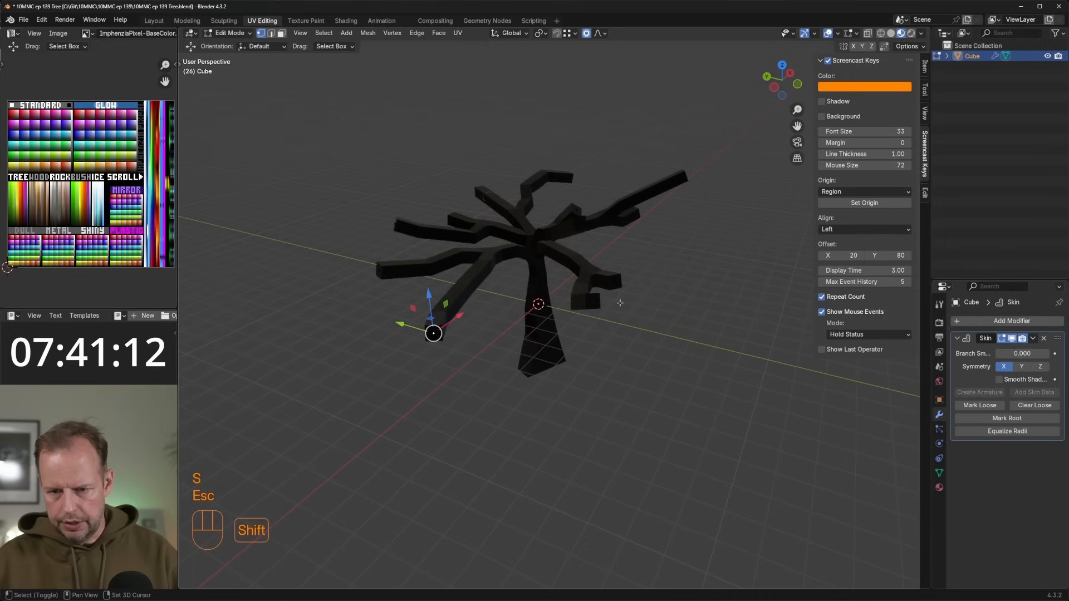
left_click(615, 286, "shift")
middle_click_drag(680, 263, 624, 268)
left_click(800, 218, "shift")
left_click(757, 235, "shift")
left_click(576, 242, "shift")
middle_click_drag(575, 242, 295, 259)
left_click(341, 276, "shift")
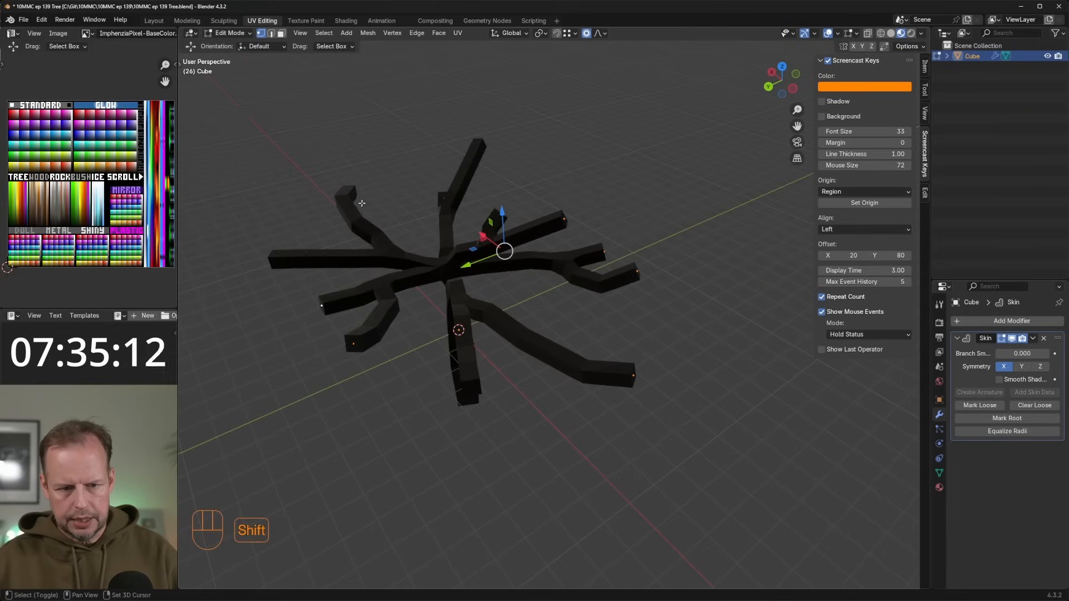
middle_click_drag(374, 220, 446, 198)
left_click(322, 355, "shift")
middle_click_drag(322, 354, 423, 334)
left_click(656, 291, "shift")
middle_click_drag(646, 290, 613, 351)
middle_click_drag(579, 390, 692, 318)
key("ctrl+a")
right_click(628, 304)
left_click(546, 327, "shift")
Shrink the skin radius of the selected branch tips to about 0.48 with a proportional size of about 4.18.
key("ctrl+a")
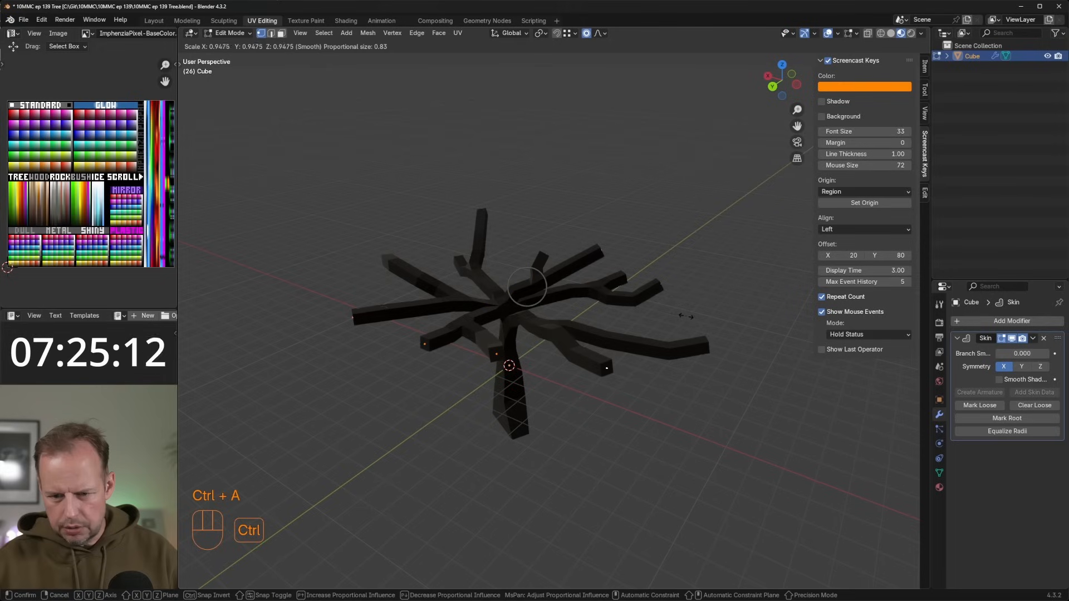
scroll(634, 325, "down", 12)
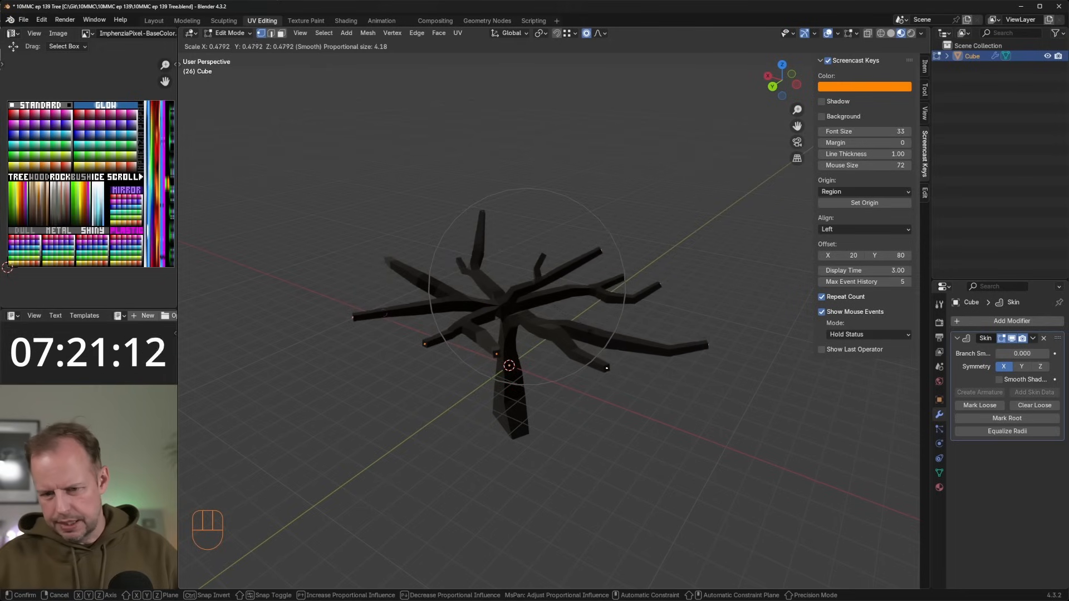
left_click(634, 328)
middle_click_drag(635, 328, 610, 307)
key("Tab")
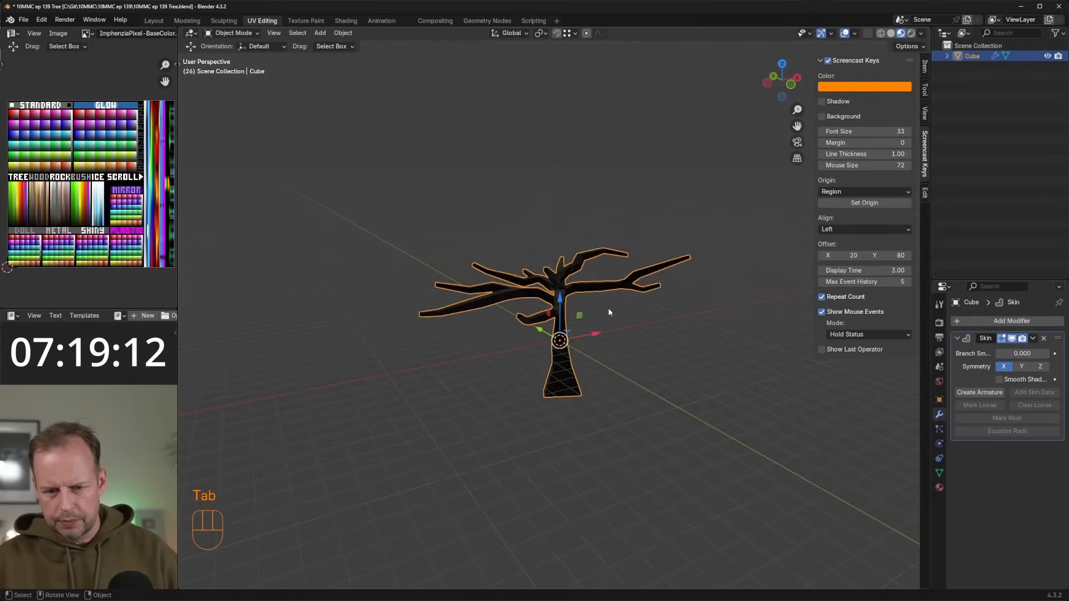
key("Tab")
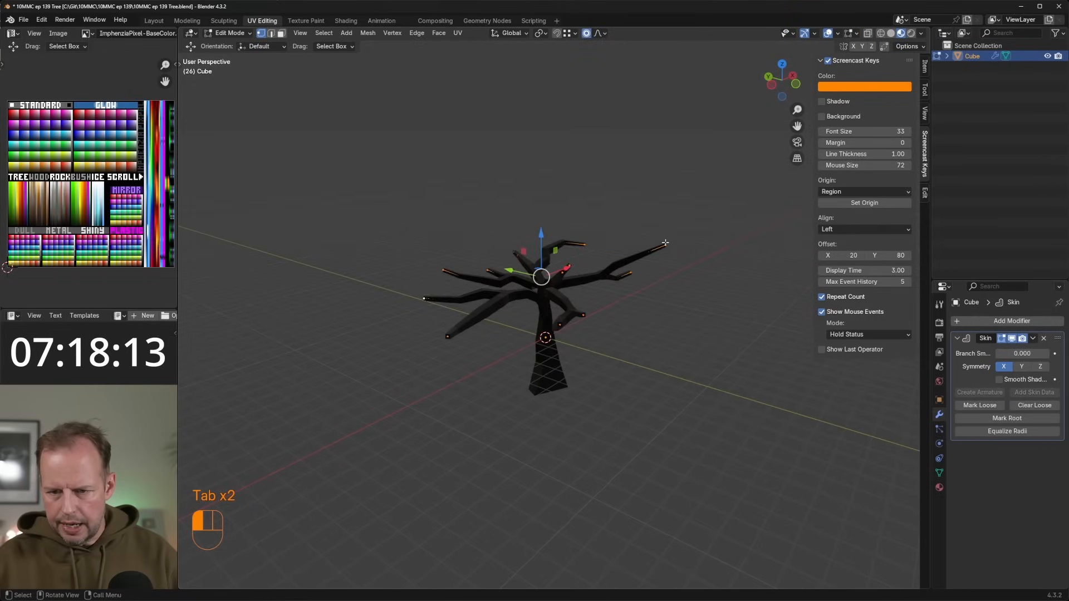
Lengthen several branches by pulling their tip vertices further outward from the trunk with proportional editing.
left_click(665, 243)
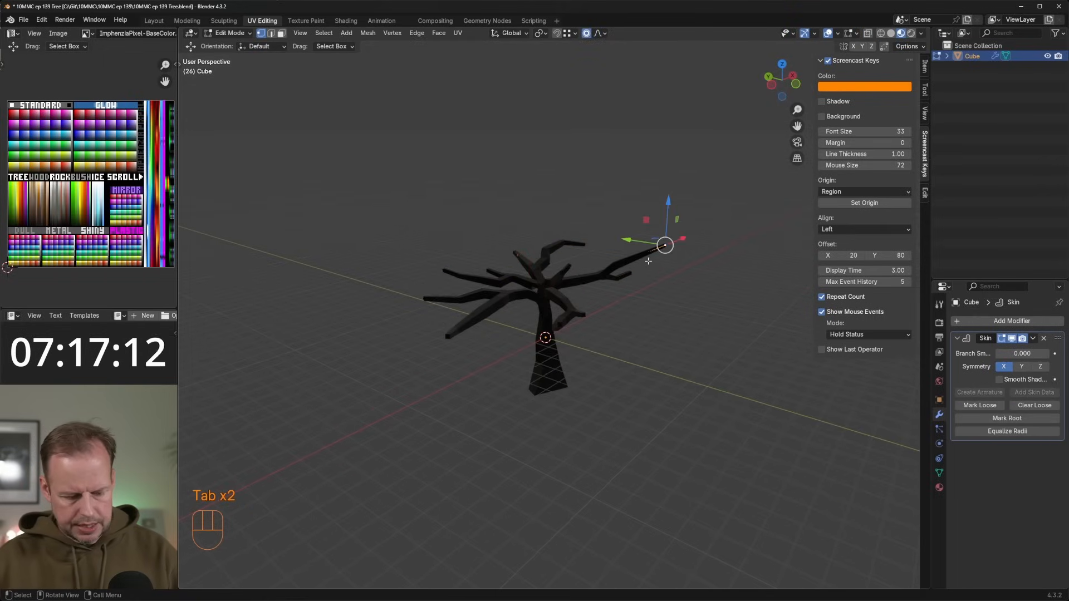
key("g")
left_click(713, 245)
middle_click_drag(712, 245, 656, 321)
left_click(639, 305)
key("g")
left_click(598, 340)
left_click(599, 339)
key("g")
left_click(758, 330)
Reposition more branch tips around the crown with proportional moves to spread the branches wider.
left_click(439, 303)
key("g")
left_click(402, 312)
middle_click_drag(402, 312, 605, 318)
key("g")
left_click(461, 309)
key("g")
left_click(594, 318)
Move one branch tip about 1.03 m in X, -0.69 m in Y and -0.21 m in Z, and extend another branch tip outward.
left_click(469, 366)
key("g")
left_click(439, 371)
scroll(663, 340, "down", 2)
middle_click_drag(668, 341, 614, 246)
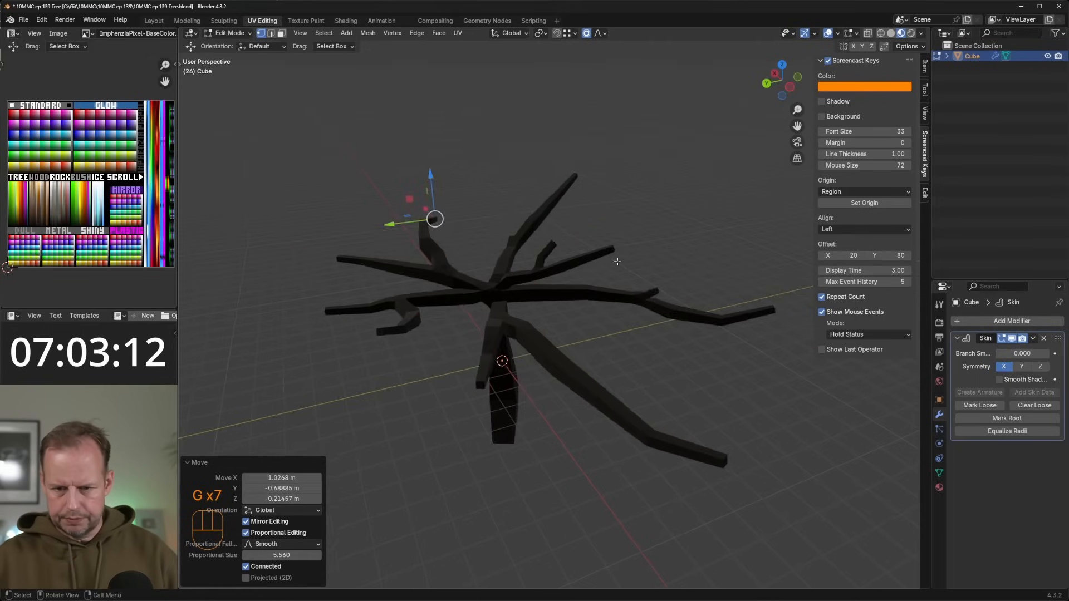
key("Tab")
key("Tab")
left_click(614, 246)
key("g")
left_click(640, 234)
Apply the Skin modifier to the tree in Object Mode and check the resulting mesh.
key("Tab")
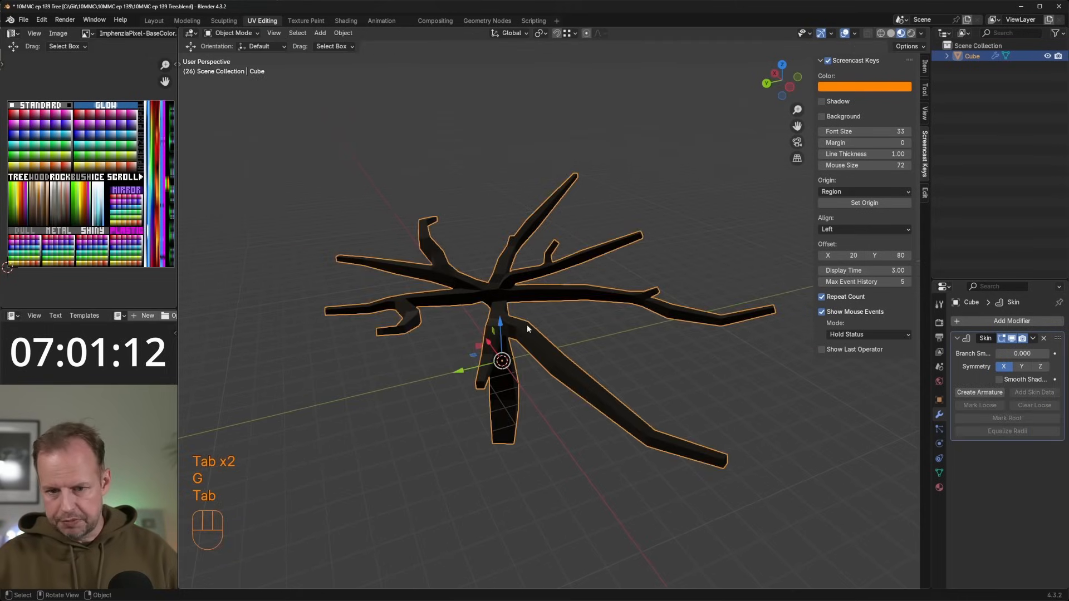
key("ctrl+a")
middle_click_drag(573, 301, 500, 272)
key("Tab")
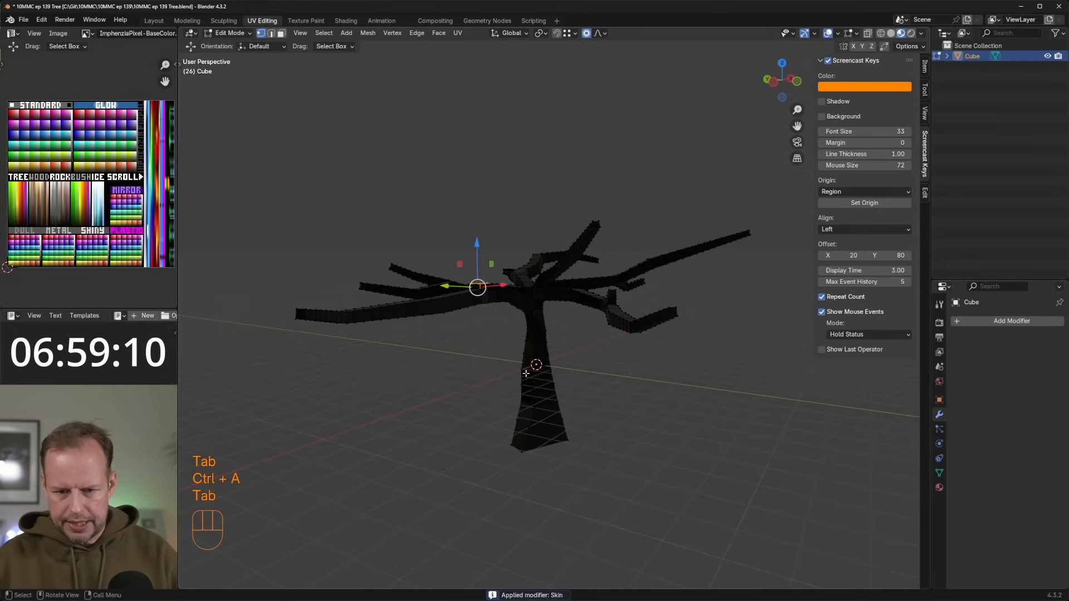
key("Tab")
middle_click_drag(557, 389, 520, 335)
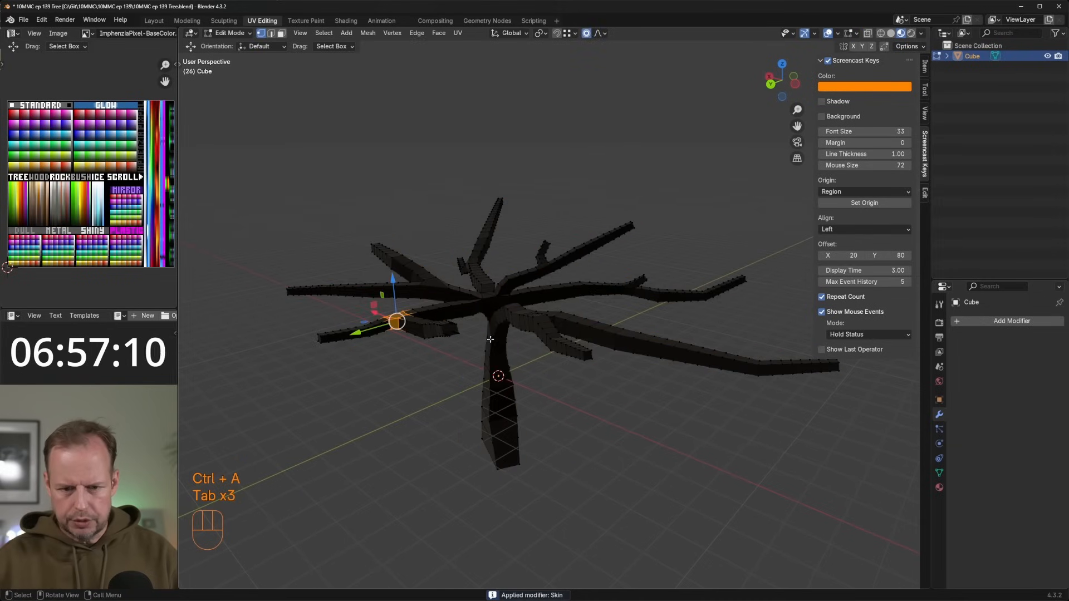
Select all faces of the tree and reset their UVs.
key("Tab")
key("3")
key("a")
left_click(457, 33)
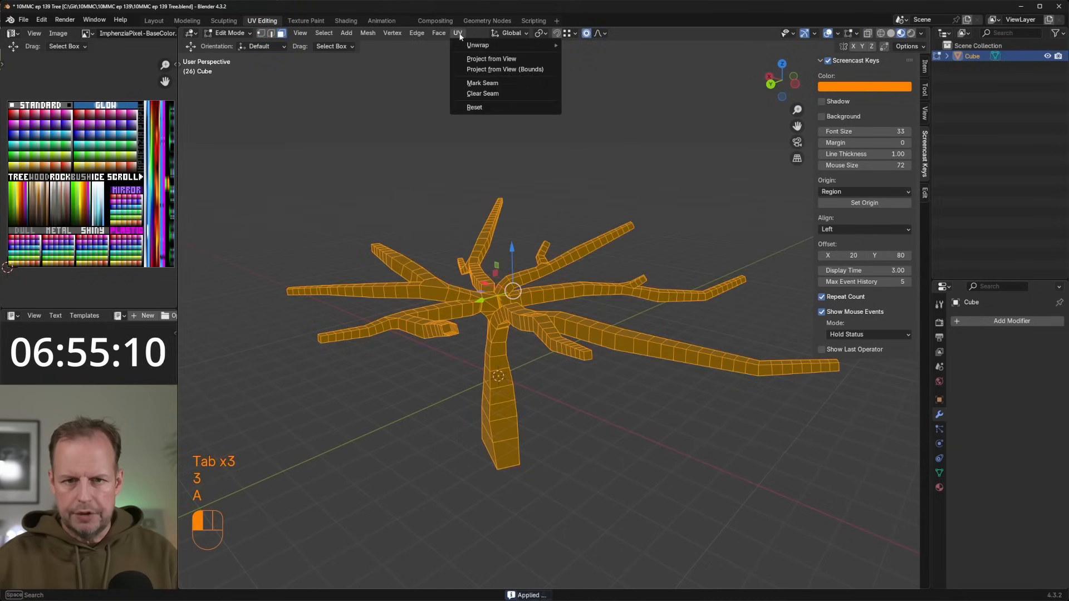
left_click(489, 108)
Collapse all UVs into a single point by scaling them to 0.
scroll(83, 186, "down", 2)
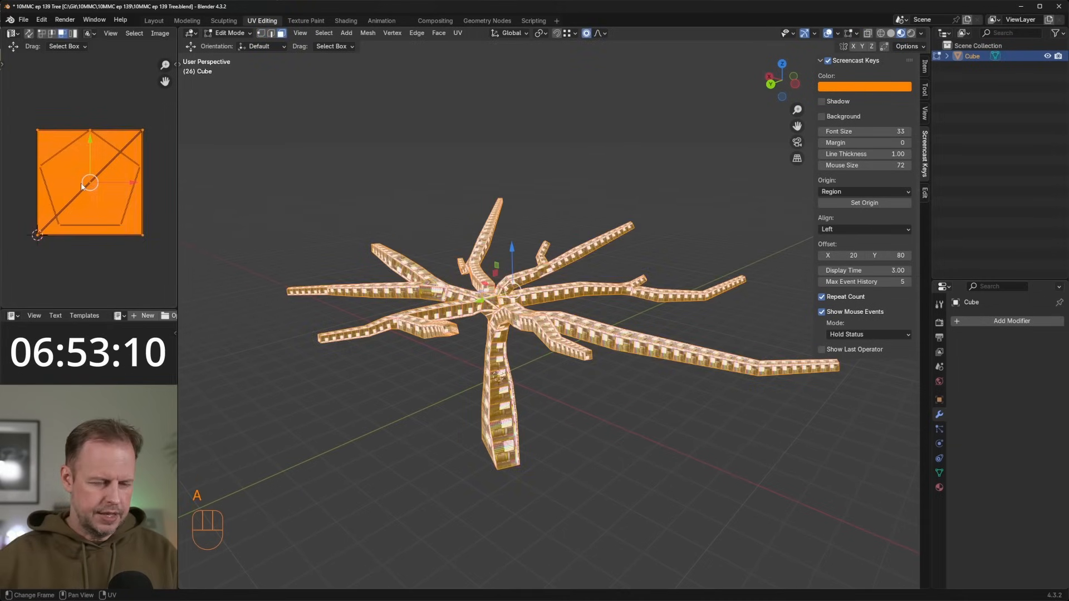
key("s")
key("0")
key("Return")
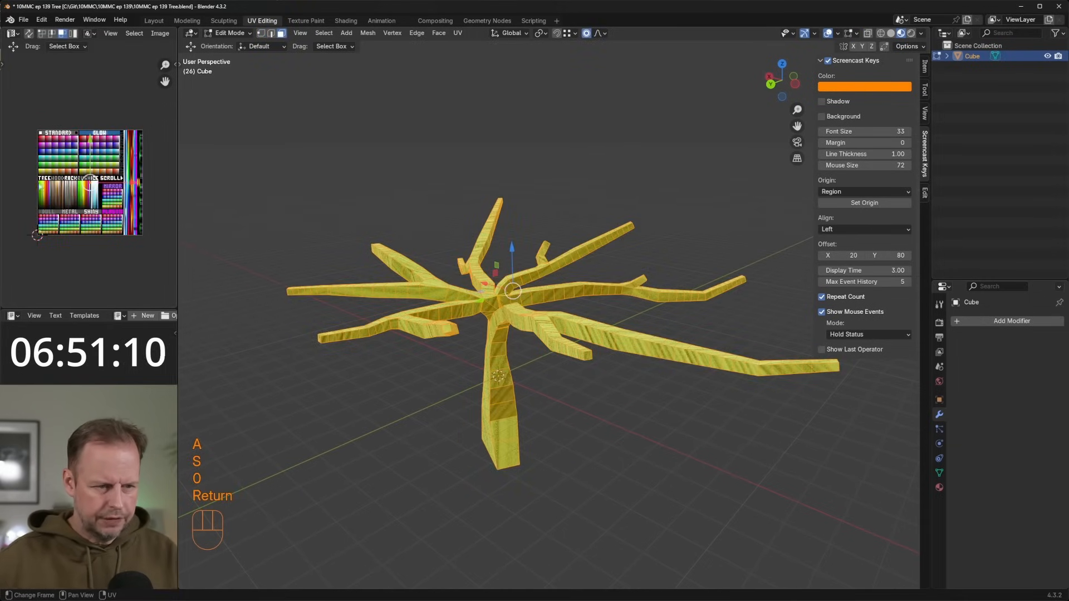
Place the collapsed UVs on a brown shade in the palette's WOOD section.
scroll(90, 182, "up", 6)
key("g")
left_click(37, 213)
middle_click_drag(37, 213, 149, 126, "shift")
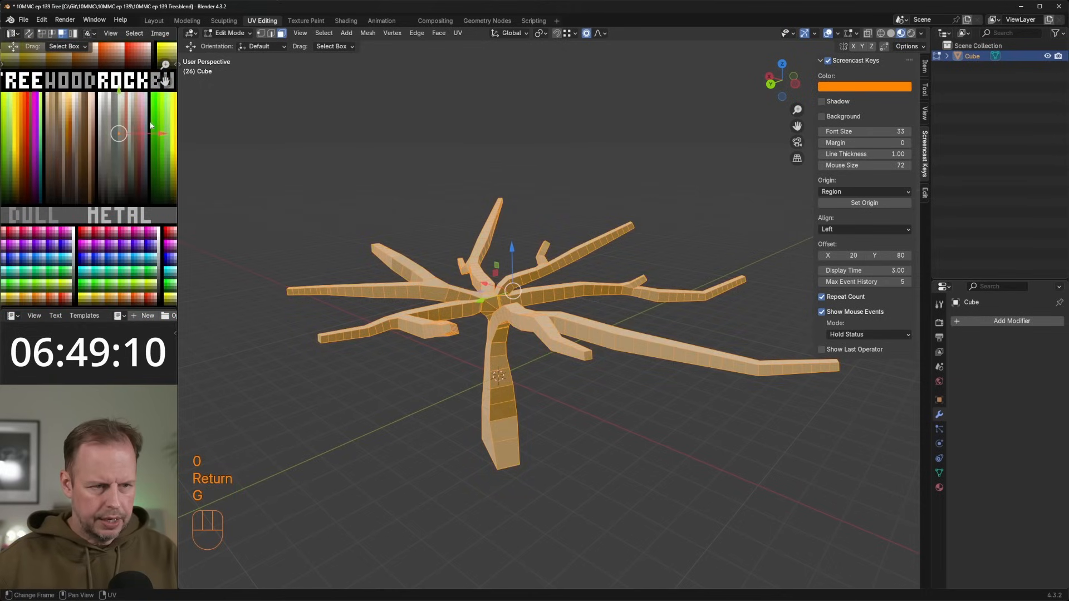
key("g")
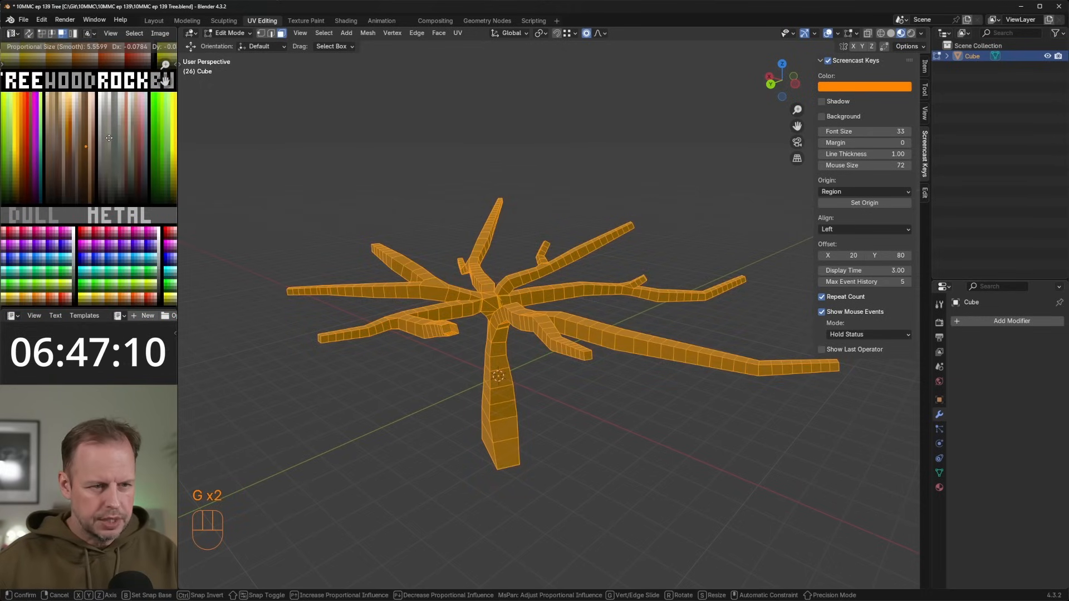
left_click(110, 138)
Return to Object Mode and add a level 1 Subdivision Surface modifier to the tree.
key("Tab")
scroll(616, 292, "down", 2)
scroll(616, 291, "up", 2)
middle_click_drag(615, 291, 501, 333)
scroll(552, 278, "up", 2)
scroll(552, 274, "down", 2)
scroll(530, 331, "down", 2)
key("ctrl+1")
scroll(557, 335, "up", 4)
Adjust the tree's thickness with Shrink/Fatten and apply the Subdivision modifier.
key("Tab")
key("Tab")
scroll(491, 350, "down", 3)
key("ctrl+z")
key("alt+s")
key("Tab")
key("Tab")
key("Tab")
key("ctrl+a")
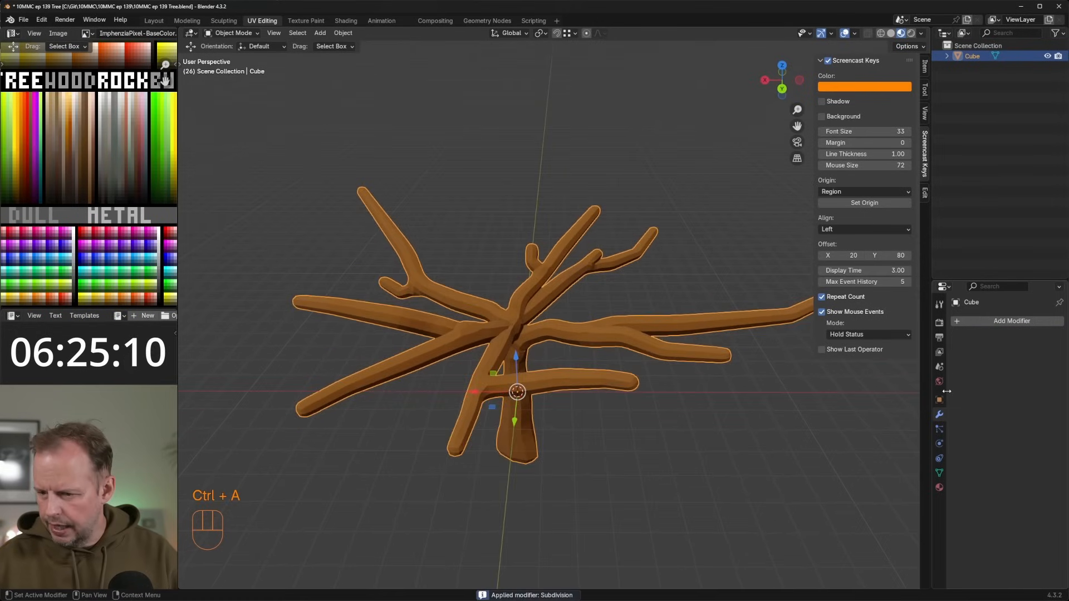
Add a Decimate modifier to the tree.
left_click(968, 323)
left_click(928, 321)
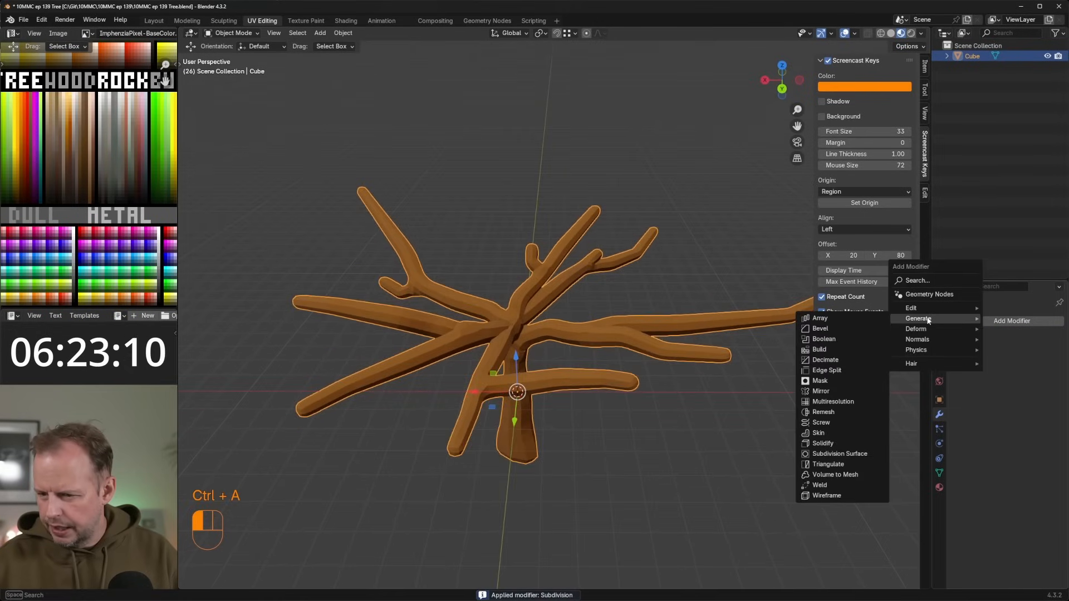
left_click(854, 360)
middle_click_drag(623, 345, 617, 336)
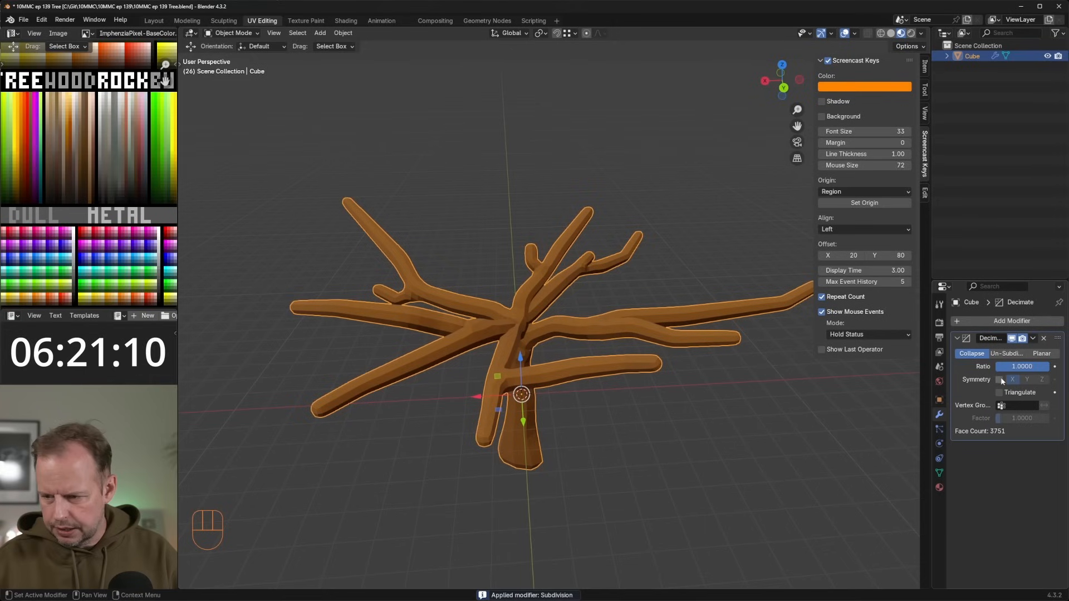
Try reducing the tree with a Decimate ratio of about 0.1, then undo the ratio change.
left_click_drag(1022, 367, 1014, 366)
left_click_drag(999, 366, 1002, 367)
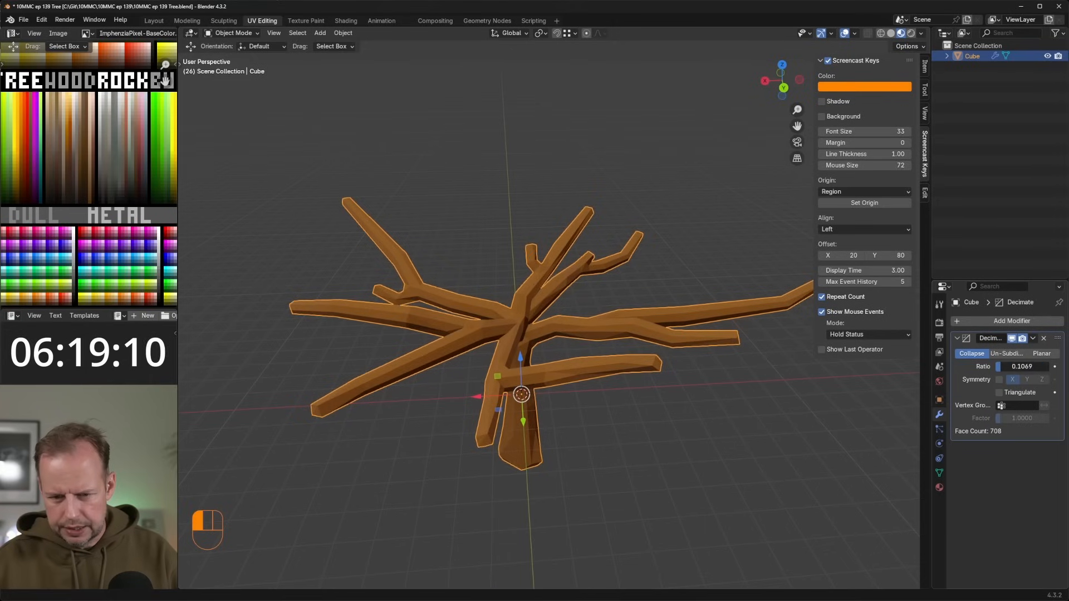
middle_click_drag(712, 361, 560, 355)
left_click(539, 375)
key("ctrl+z")
key("ctrl+z")
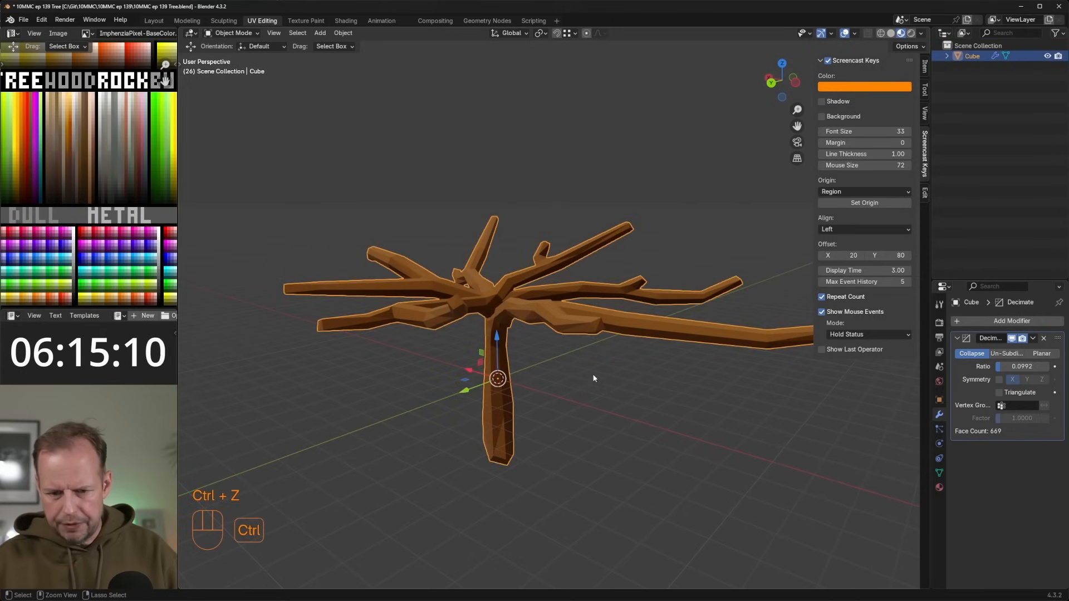
Bend the trunk with proportional moves, pushing a mid-height face to one side and a face near the base to the other.
key("Tab")
left_click(498, 397)
middle_click_drag(497, 397, 509, 393)
key("g")
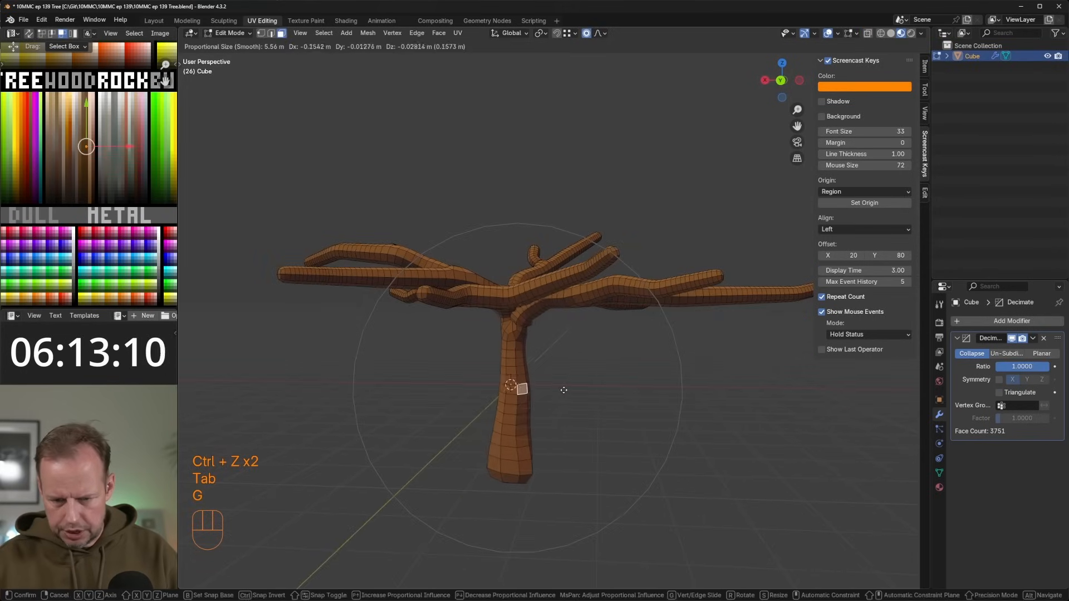
left_click(572, 397)
left_click(494, 437)
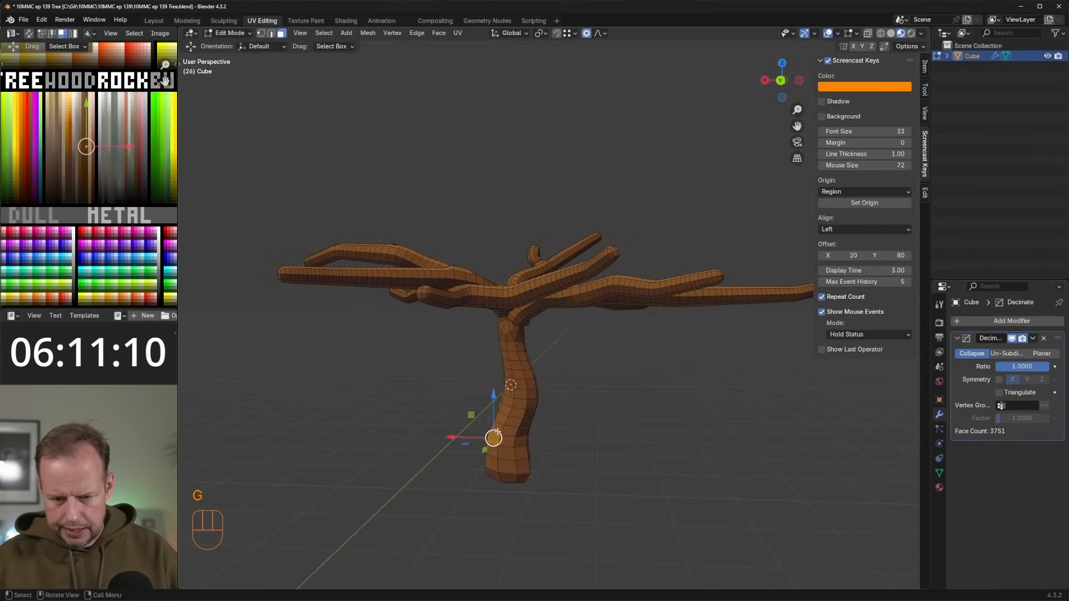
key("g")
left_click(508, 351)
Curve the upper trunk with two proportional moves of a face below the fork, the first about 0.27 m along X.
left_click(503, 353)
key("g")
left_click(496, 358)
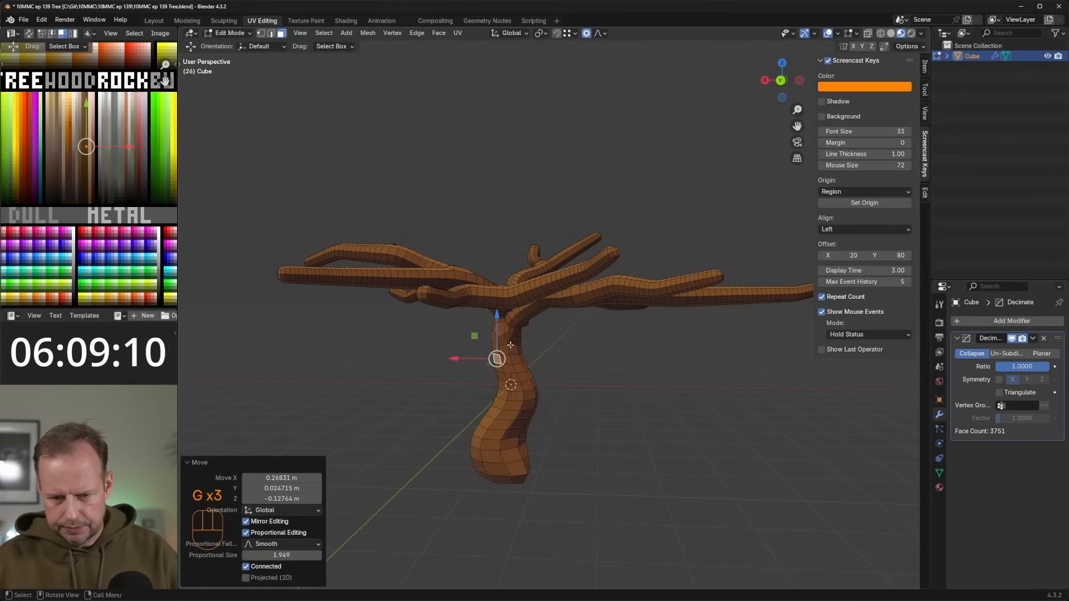
key("g")
left_click(530, 336)
middle_click_drag(529, 336, 554, 386)
Shift a face at the branch junction and bend the inner part of the long forked branch with a smaller proportional influence.
left_click(511, 325)
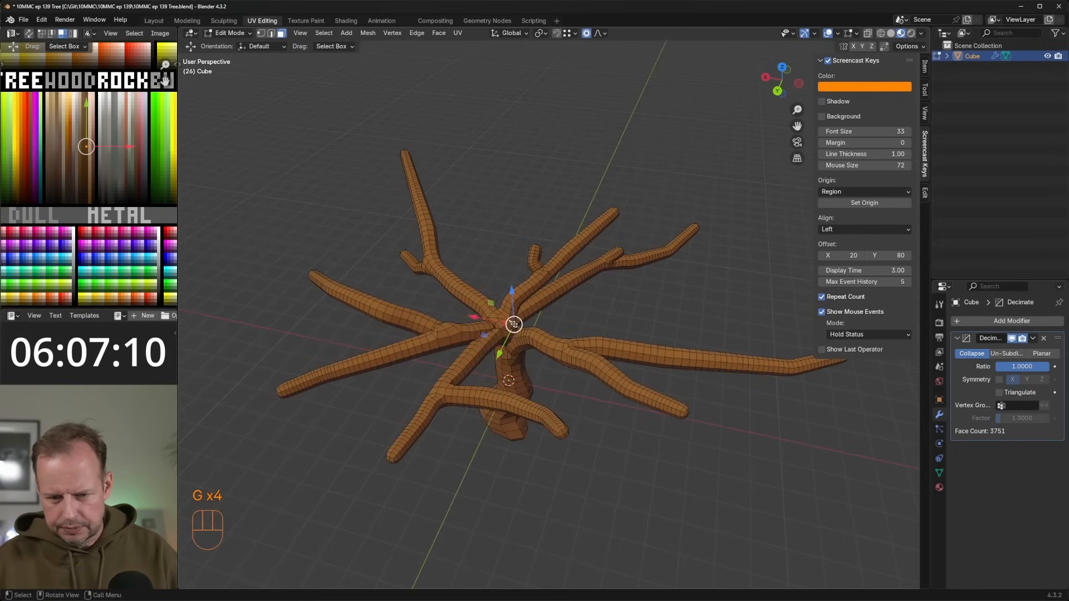
key("g")
left_click(509, 324)
left_click(447, 288)
key("g")
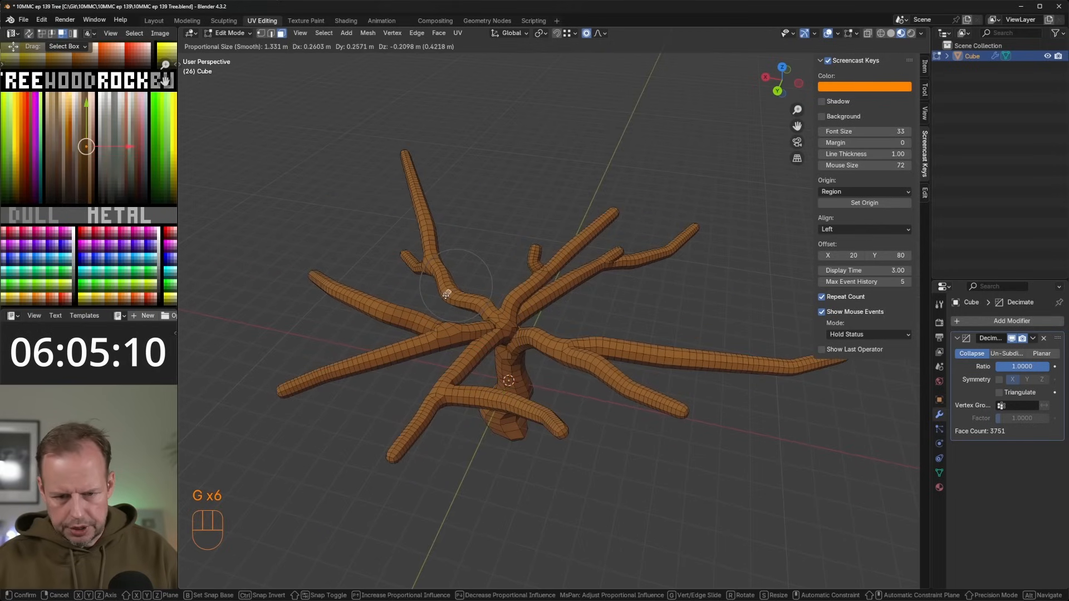
left_click(442, 294)
Give the long forked branch an S-curve by moving its middle and outer faces sideways in opposite directions, using a proportional size of about 2.36.
left_click(441, 246)
key("g")
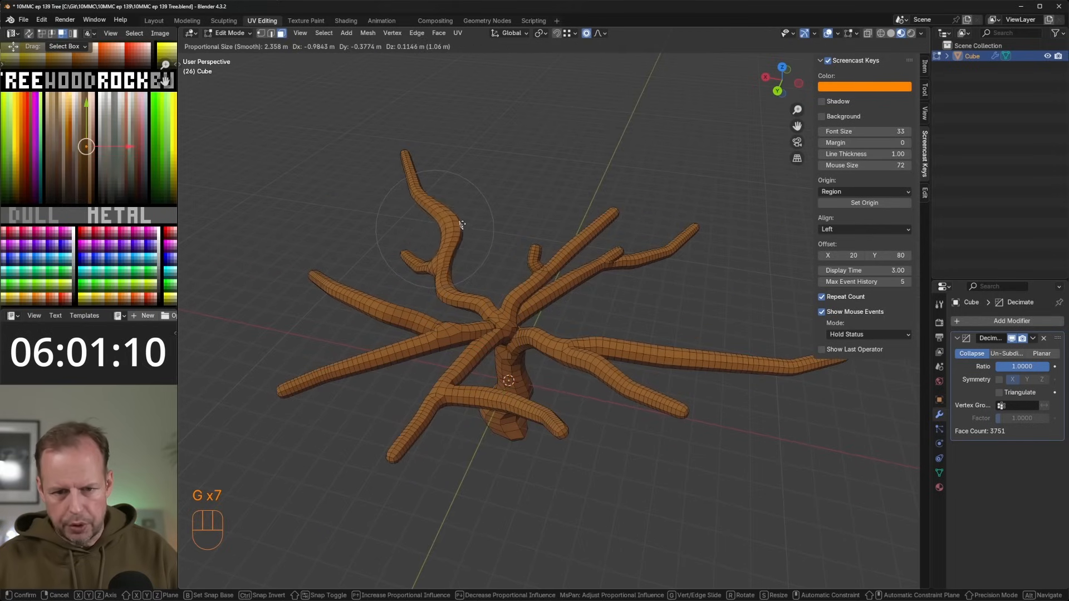
left_click(453, 227)
left_click(451, 192)
key("g")
left_click(417, 200)
Reposition the end of the neighbouring branch with two proportional moves.
left_click(311, 280)
key("g")
left_click(275, 270)
middle_click_drag(274, 270, 255, 298)
key("g")
left_click(256, 298)
Arch a branch upward by moving one of its faces about 0.19 m in X, -0.18 m in Y and 0.61 m in Z.
middle_click_drag(385, 193, 327, 327)
left_click(429, 309)
key("g")
left_click(427, 294)
left_click(323, 108)
middle_click_drag(587, 278, 552, 401)
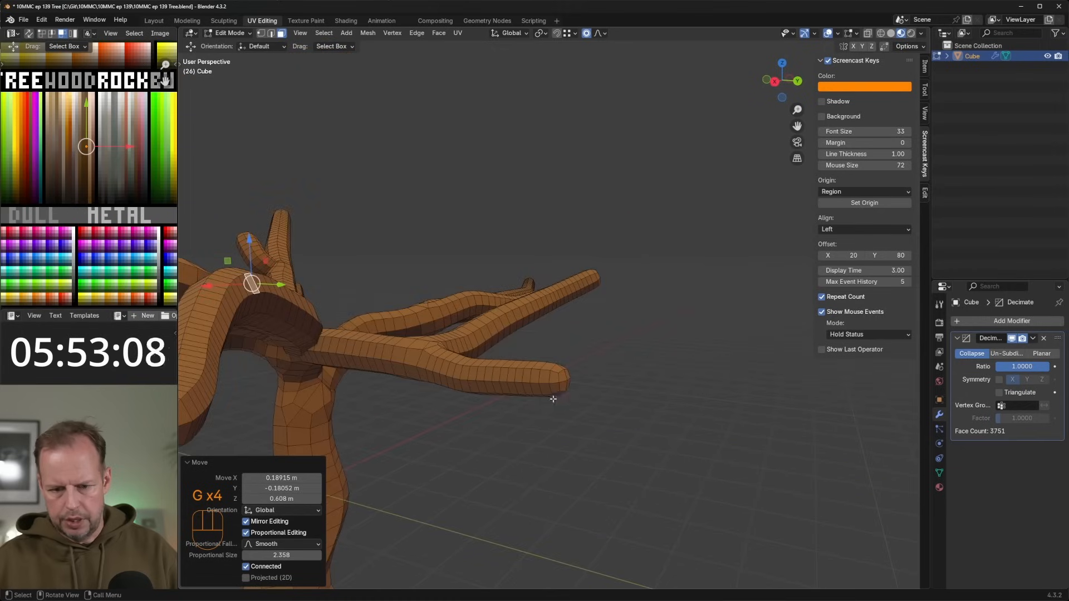
Move the end of another branch about -0.31 m in X, 0.56 m in Y and 0.3 m in Z.
left_click(562, 380)
key("g")
left_click(590, 334)
scroll(565, 314, "down", 5)
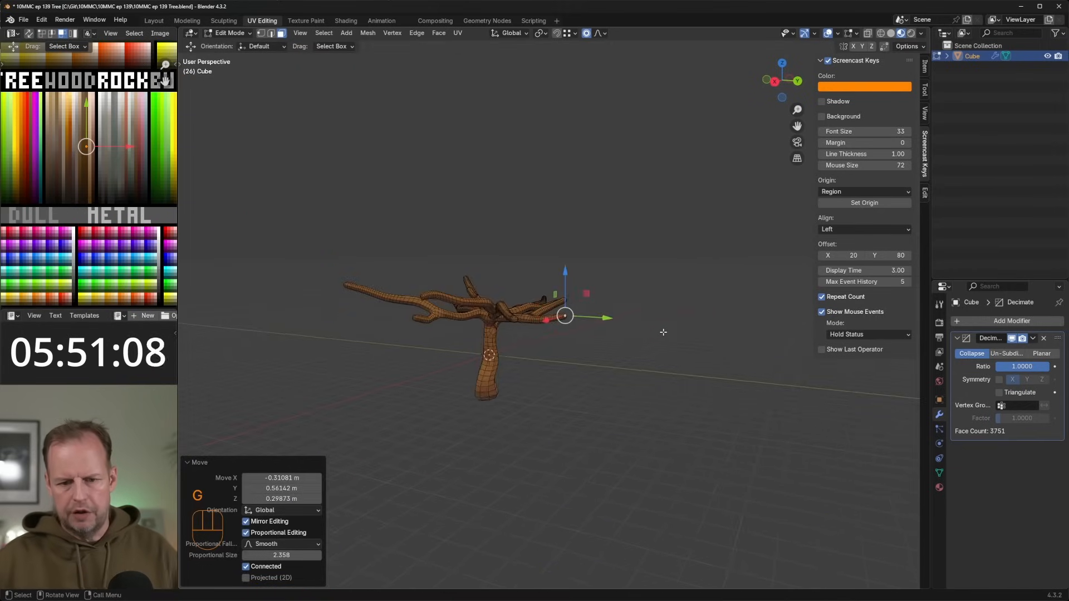
Reshape the underside of the tree and widen the trunk's base using proportional editing.
middle_click_drag(563, 314, 420, 374)
scroll(490, 356, "up", 3)
left_click(505, 379)
key("g")
left_click(506, 378)
key("g")
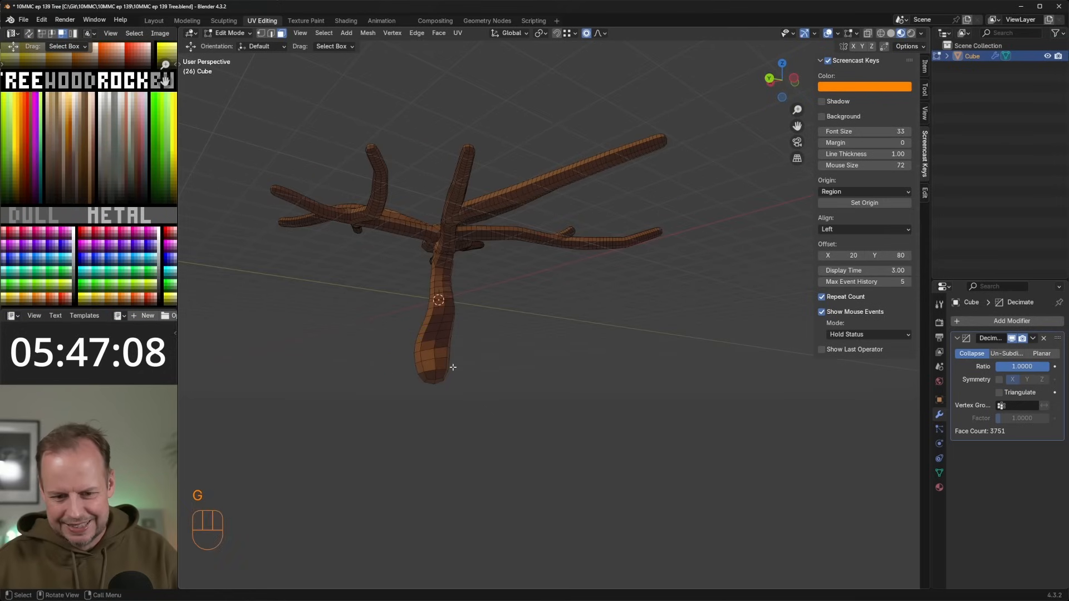
key("g")
left_click(479, 371)
middle_click_drag(484, 370, 529, 345)
left_click(494, 343)
key("a")
left_click(536, 351)
Return to Object Mode and set the Decimate ratio to about 0.15.
scroll(535, 345, "down", 4)
middle_click_drag(619, 311, 483, 307)
key("Tab")
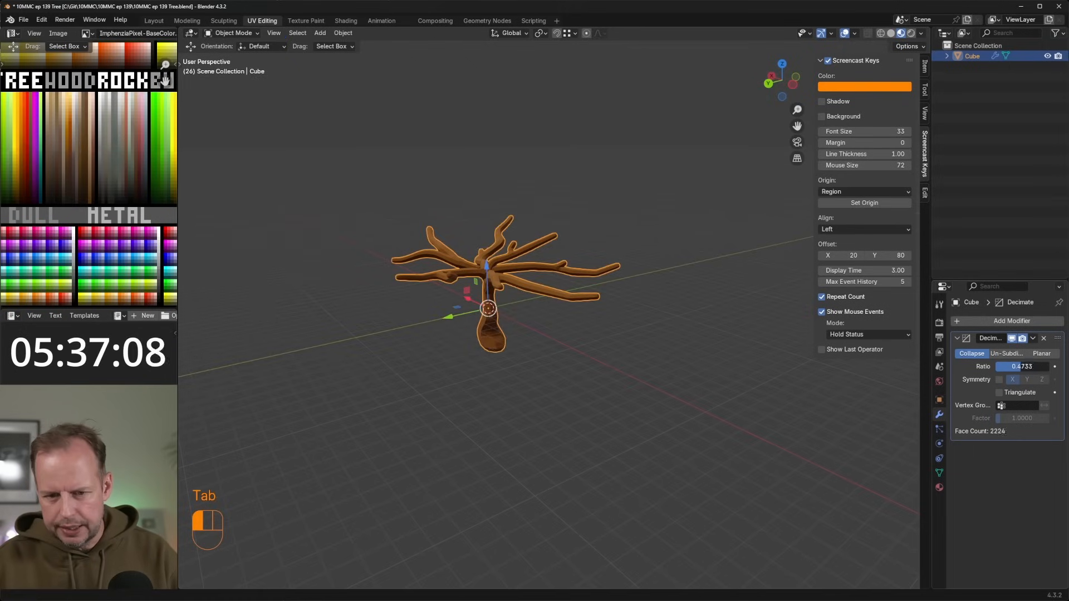
middle_click_drag(503, 281, 603, 285)
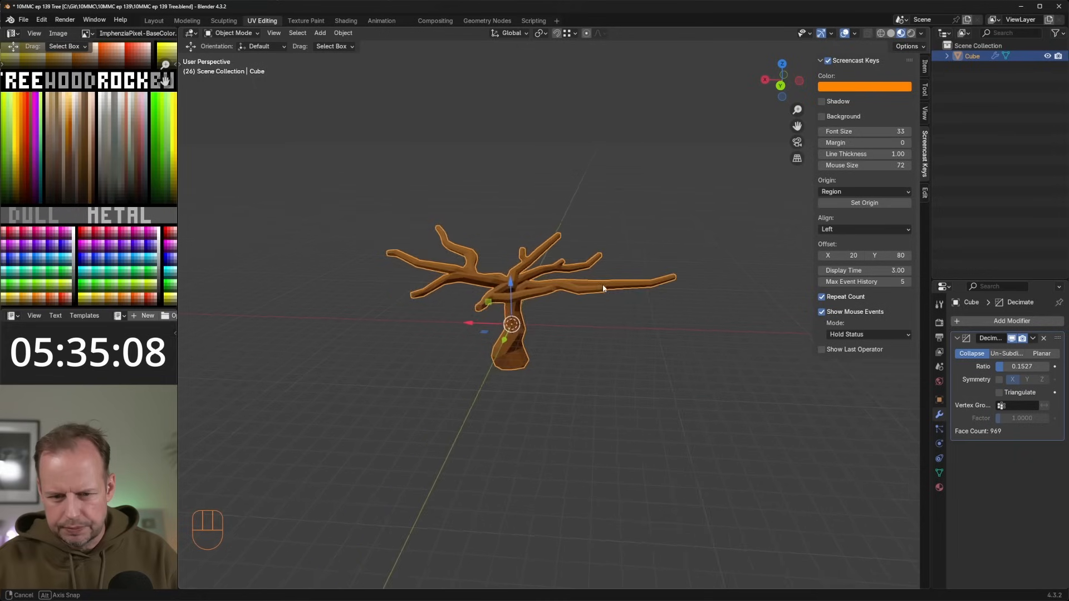
Apply the Decimate modifier to the tree mesh.
scroll(602, 285, "up", 3)
middle_click_drag(516, 289, 545, 327)
key("ctrl+a")
key("Tab")
key("Tab")
Add an ico sphere with 2 subdivisions and a 1 m radius at the tip of one branch.
middle_click_drag(732, 327, 608, 392)
key("shift+a")
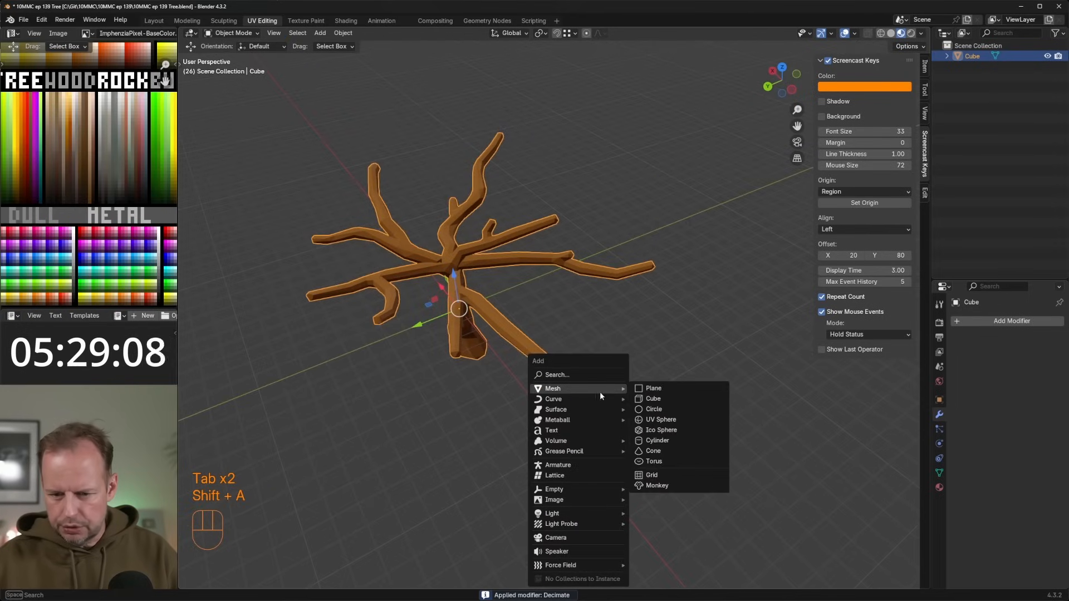
mouse_move(590, 388)
left_click(676, 426)
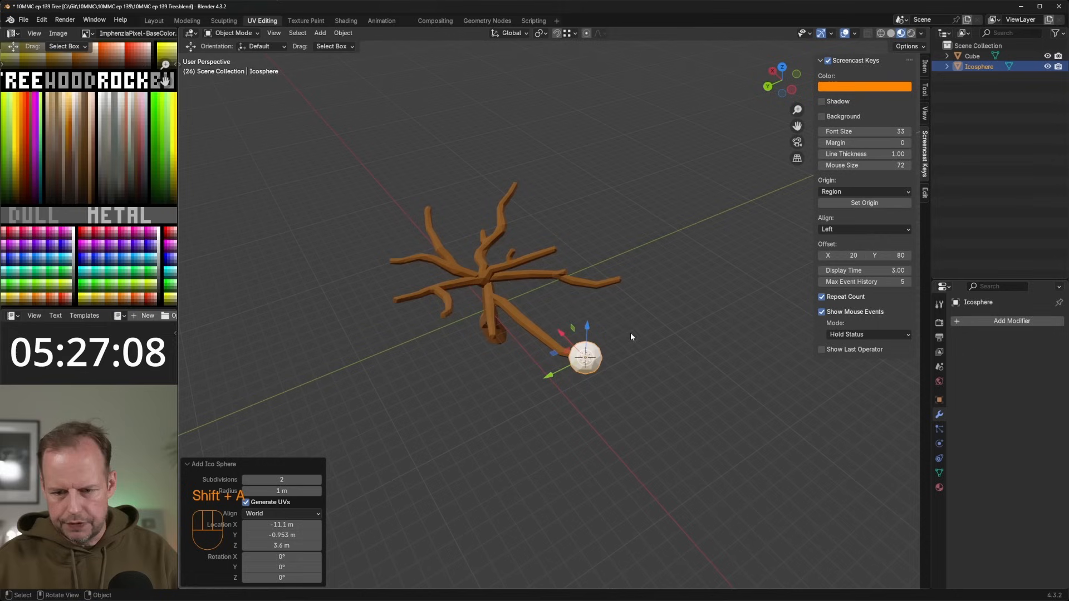
Assign the existing ImphenziaPixPal material to the new ico sphere.
key("Tab")
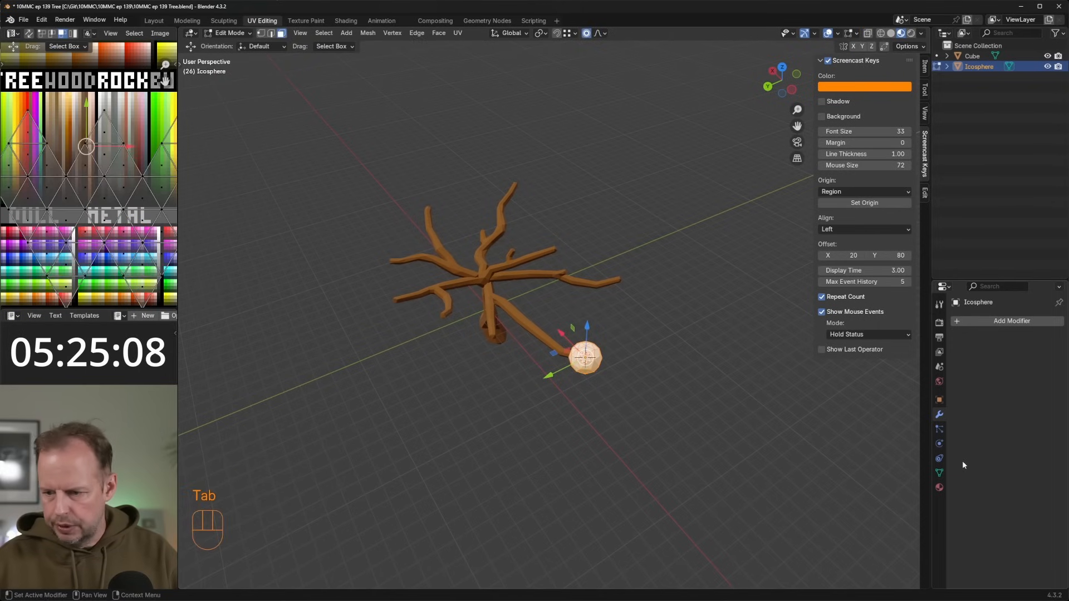
left_click(938, 488)
left_click(960, 364)
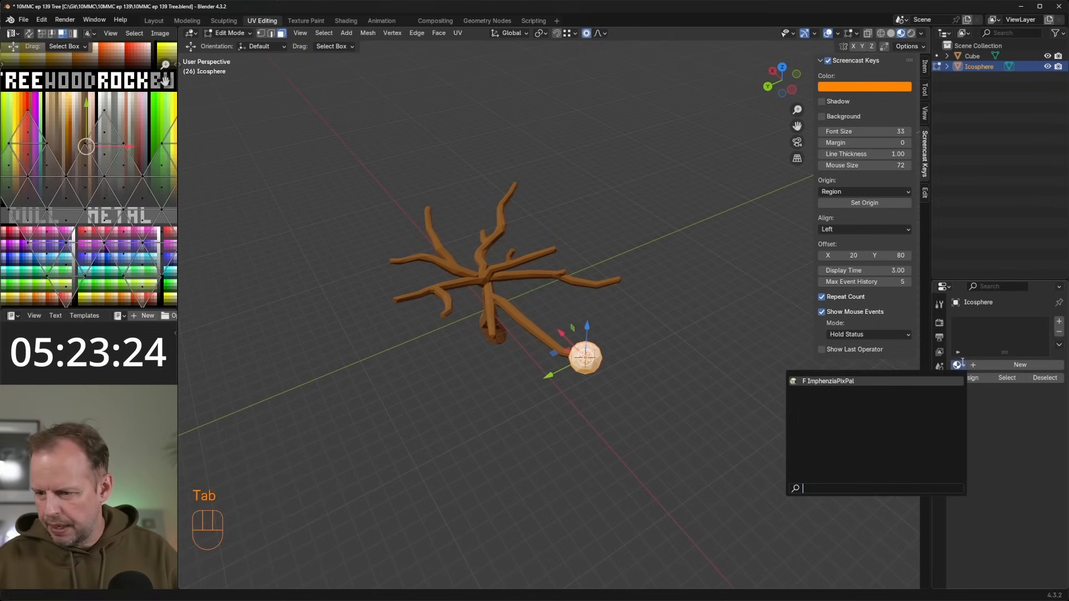
left_click(866, 382)
Collapse all of the ico sphere's UVs to a single point by scaling them to 0.
key("Tab")
key("Tab")
key("a")
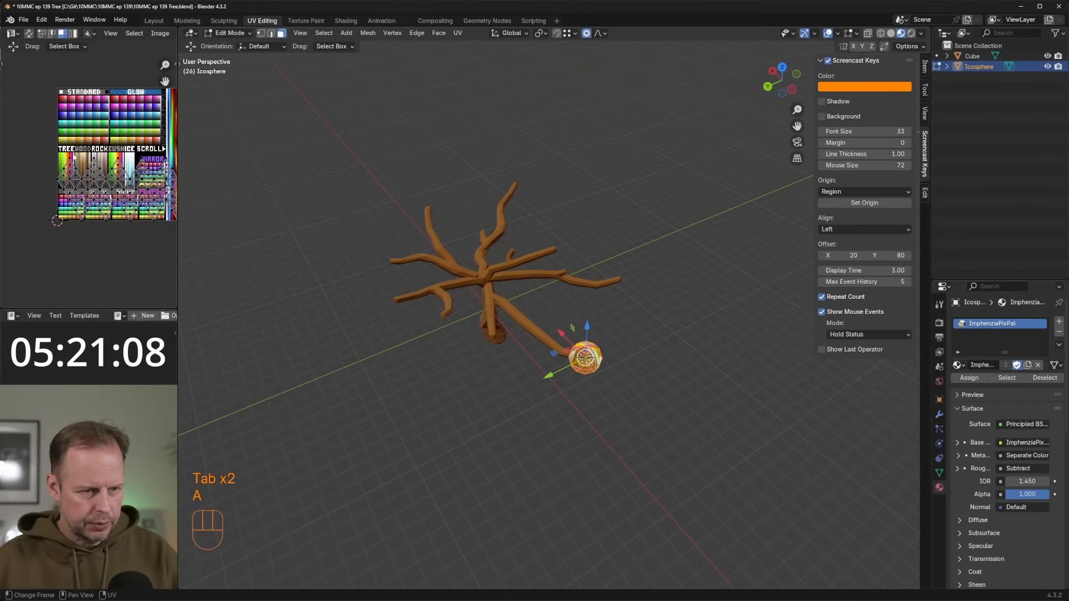
key("0")
key("Return")
scroll(134, 186, "up", 4)
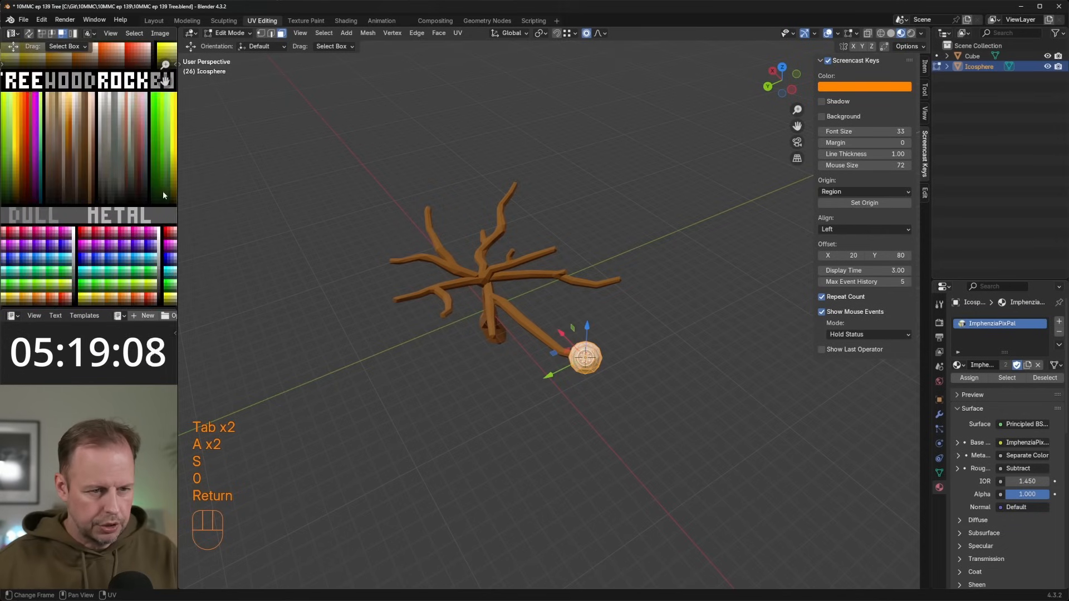
Place the collapsed UVs on a green swatch in the palette's TREE section and return to Object Mode.
key("g")
left_click(148, 161)
middle_click_drag(69, 165, 136, 172, "shift")
scroll(136, 172, "up", 1)
key("g")
right_click(131, 169)
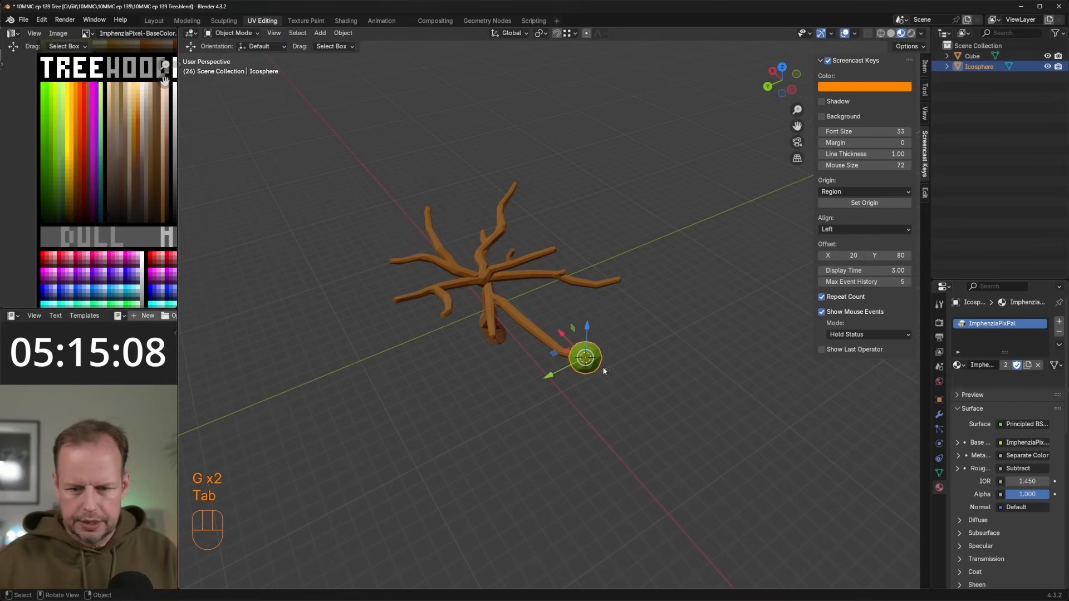
key("Tab")
Reshape the green ico sphere into a wide, angular foliage clump by moving vertices with proportional editing.
key("Tab")
key("1")
key("g")
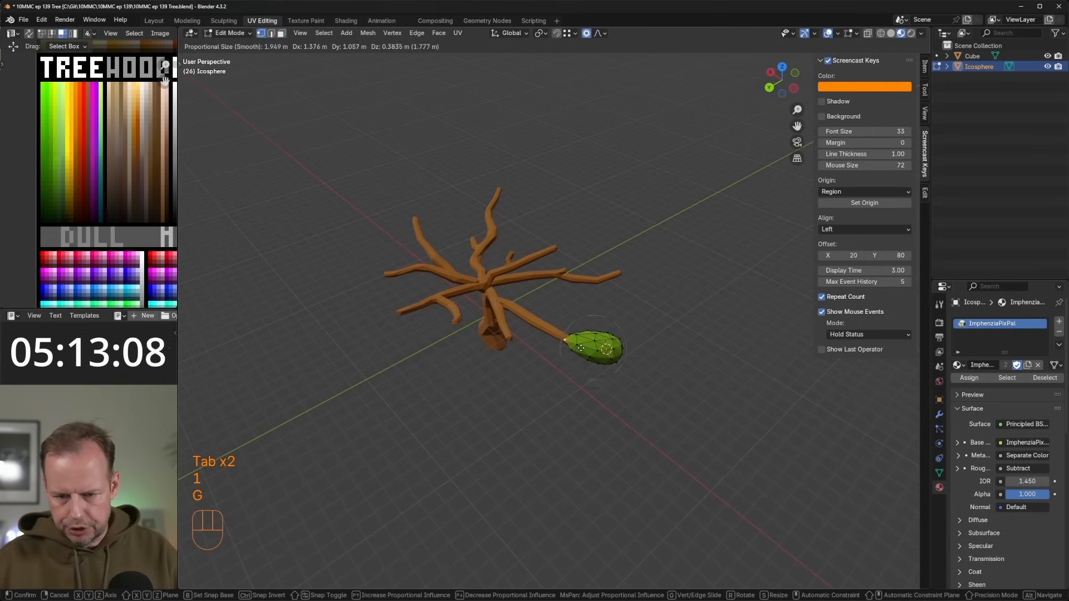
left_click(564, 332)
mouse_move(564, 331)
middle_mouse_down()
mouse_move(456, 340)
mouse_move(489, 256)
mouse_move(532, 253)
mouse_move(546, 311)
mouse_move(579, 334)
middle_mouse_up()
key("g")
left_click(445, 343)
left_click(446, 306)
key("g")
left_click(479, 327)
key("g")
left_click(534, 258)
key("g")
left_click(479, 269)
key("g")
left_click(590, 336)
key("g")
left_click(569, 340)
key("g")
left_click(691, 351)
left_click(671, 358)
Duplicate the whole foliage clump onto the neighbouring branch tip in top view and rotate it about -19°.
key("l")
key("KP_7")
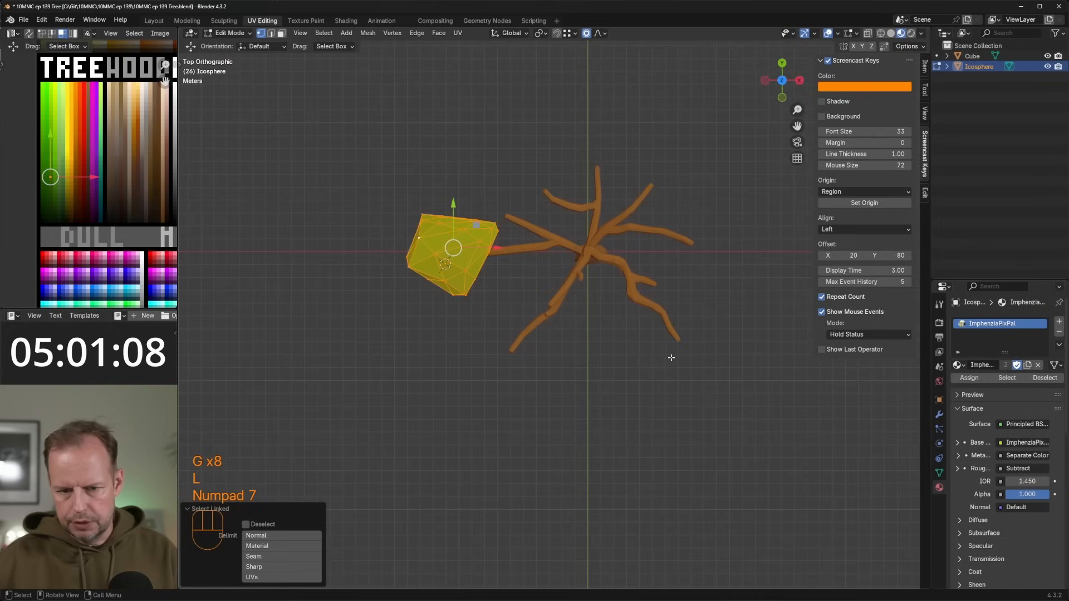
key("shift+d")
left_click(543, 381)
key("r")
left_click(558, 338)
Duplicate the clump to the branch tip across the tree in X, rotate it and fit it onto the branch.
key("shift+d")
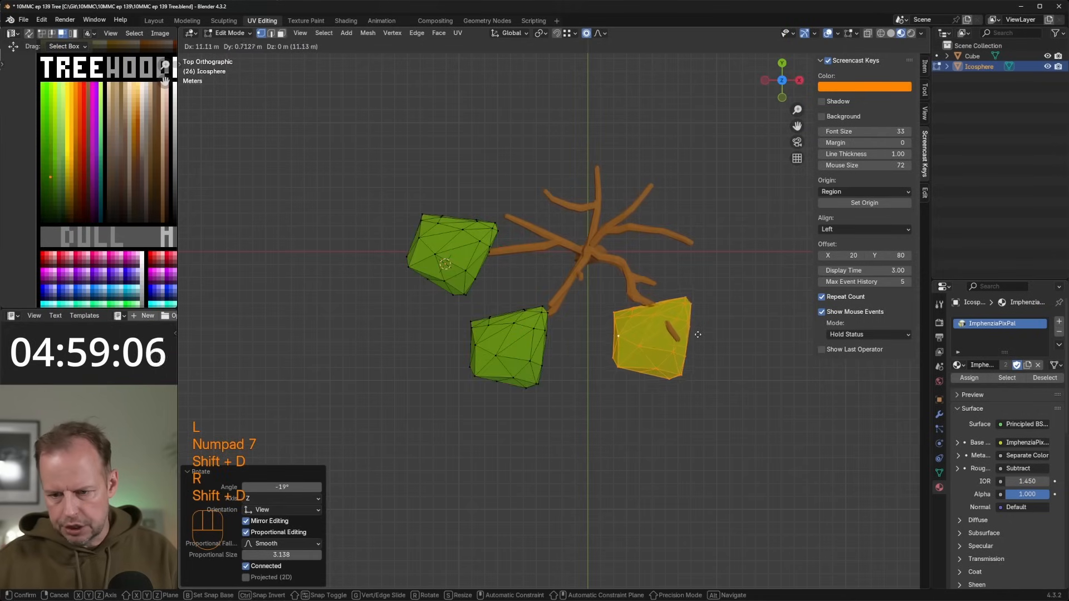
left_click(729, 326)
key("r")
left_click(646, 466)
key("g")
left_click(675, 429)
middle_click_drag(675, 429, 476, 378)
key("g")
left_click(674, 251)
Place another copy of the foliage clump on the next bare branch and adjust its position from several angles.
key("shift+d")
left_click(560, 404)
middle_click_drag(559, 404, 617, 335)
key("g")
left_click(658, 348)
middle_click_drag(707, 376, 648, 328)
key("g")
left_click(577, 293)
Duplicate the foliage clump for a further branch, rotate the copy and move it towards the branch tip.
middle_click_drag(577, 293, 591, 420)
key("shift+d")
left_click(658, 460)
key("r")
left_click(610, 363)
key("g")
left_click(625, 386)
key("g")
Refine the newest clump's position and tilt so it sits over its branch.
left_click(570, 313)
key("r")
left_click(550, 311)
key("r")
left_click(699, 361)
key("g")
left_click(704, 338)
Add another foliage clump copy beside the last one, rotate it and settle it on its branch.
key("shift+d")
left_click(731, 363)
key("r")
left_click(619, 405)
key("g")
left_click(666, 414)
middle_click_drag(666, 414, 629, 384)
Duplicate the clump about -4.08 m in X, -1.64 m in Y and 0.23 m in Z, and rotate the copy.
key("shift+d")
left_click(690, 378)
key("r")
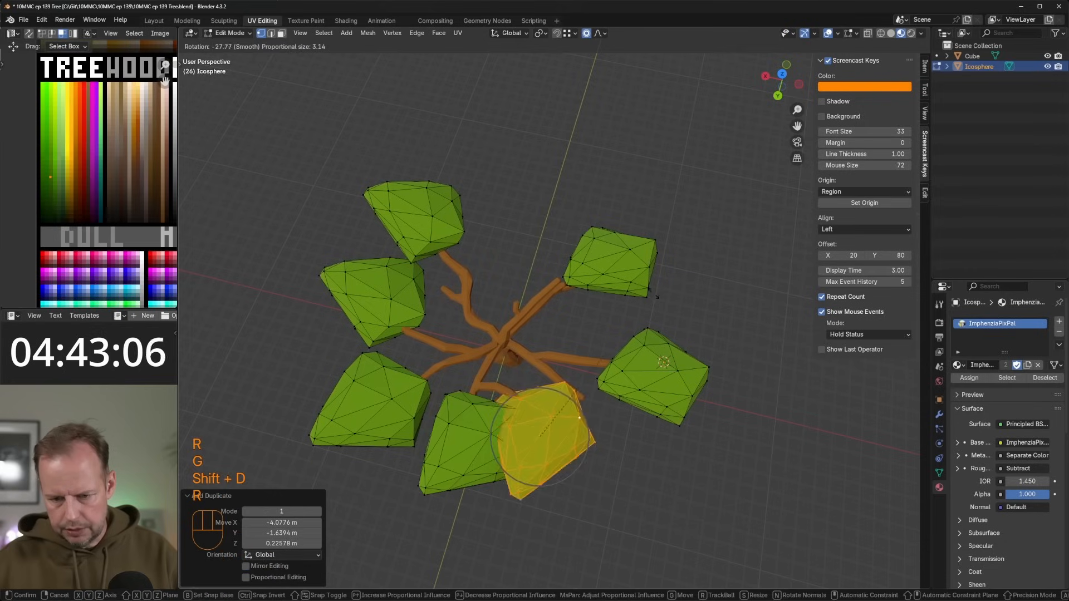
left_click(640, 323)
Duplicate the latest clump once more, then rotate and reposition the copy to cover another part of the crown.
key("shift+d")
left_click(696, 320)
middle_click_drag(696, 320, 465, 334)
key("r")
left_click(588, 313)
key("g")
left_click(579, 306)
Duplicate the clump about 5.01 m in X and -5.82 m in Y, rotate it and raise it about 1.04 m over the trunk.
key("shift+d")
left_click(630, 310)
middle_click_drag(630, 310, 463, 292)
key("r")
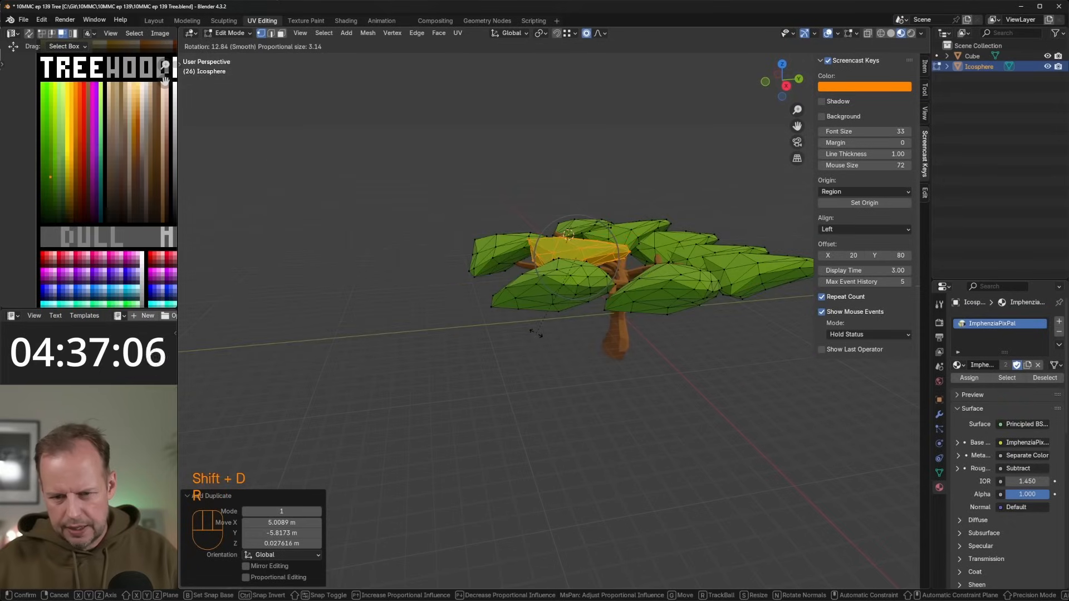
left_click(535, 333)
key("g")
left_click(549, 312)
middle_click_drag(549, 312, 695, 305)
key("g")
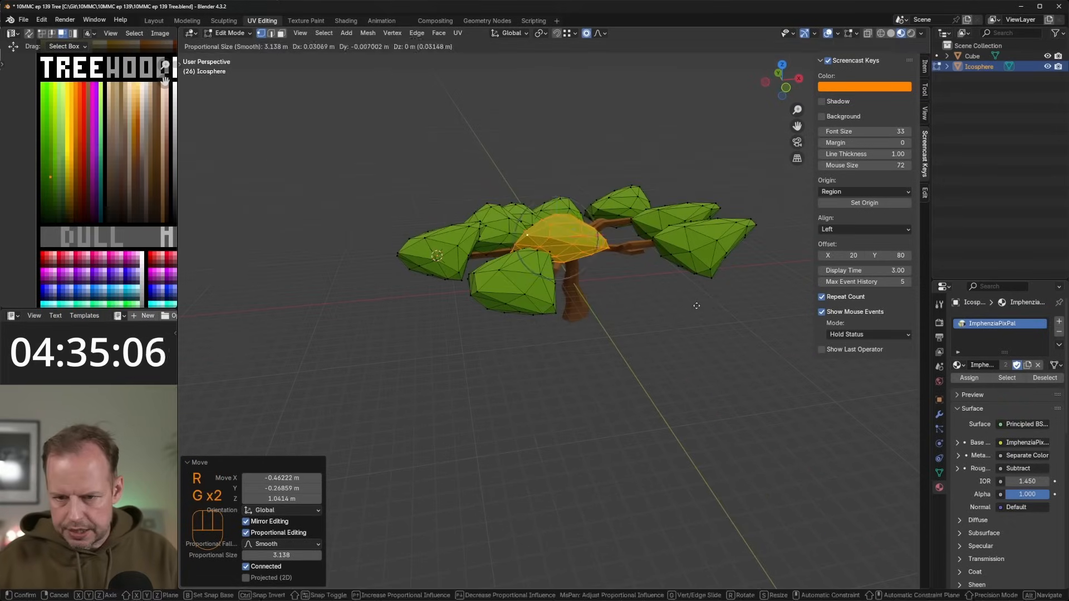
left_click(690, 296)
Place one more foliage clump copy in the gap beside the central clump and rotate it to fit.
middle_click_drag(654, 270, 645, 241)
key("shift+d")
left_click(725, 281)
middle_click_drag(725, 282, 654, 359)
key("g")
left_click(640, 260)
key("r")
left_click(635, 272)
Stretch the upper rear foliage clump sideways by moving its corner vertices with proportional editing.
key("1")
middle_click_drag(661, 259, 683, 297)
left_click(702, 225)
middle_click_drag(715, 259, 744, 219)
key("g")
left_click(737, 209)
left_click(664, 223)
key("g")
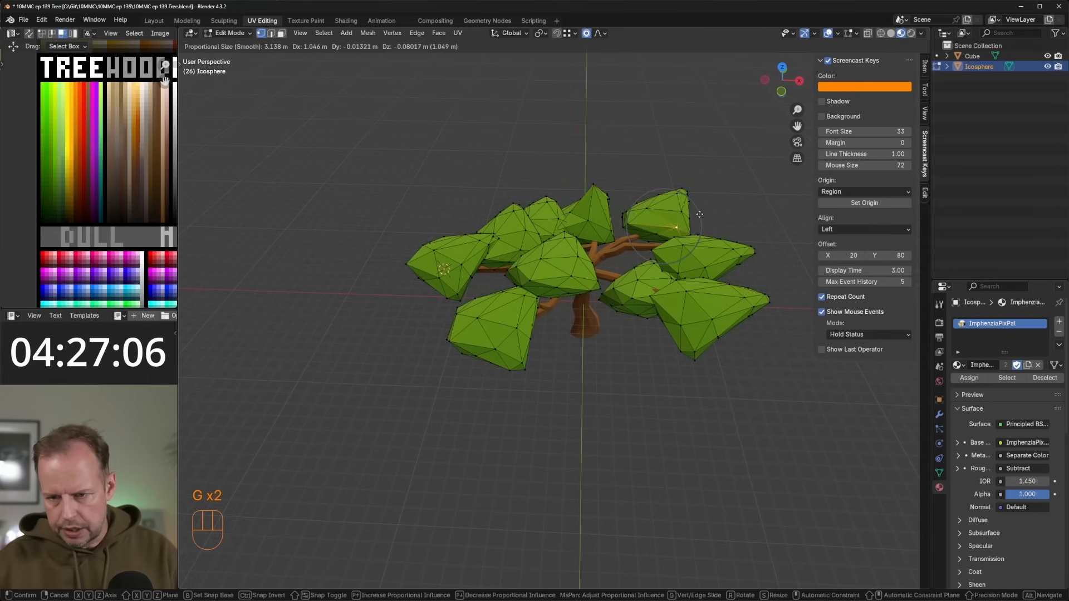
left_click(714, 219)
left_click(626, 210)
key("g")
left_click(600, 197)
Vary the shapes of the rear side clumps and the central clump by pulling individual corner vertices.
left_click(730, 265)
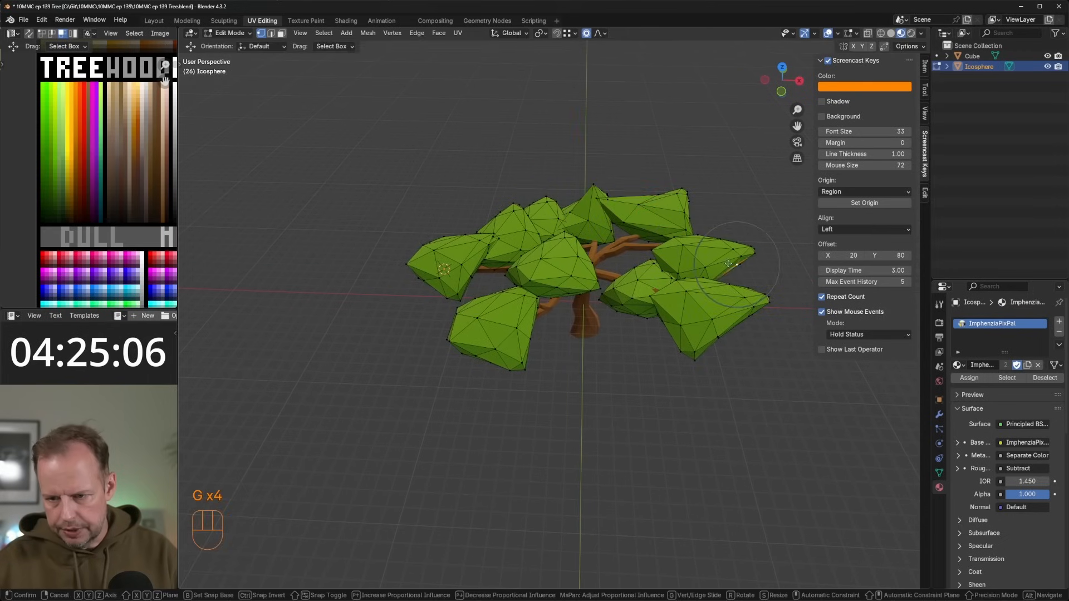
key("g")
left_click(761, 281)
left_click(690, 239)
key("g")
left_click(689, 224)
left_click(601, 283)
key("g")
left_click(598, 260)
Widen the front foliage clump by moving corner vertices, shifting one about -1.22 m in X, -0.34 m in Y and -0.93 m in Z.
left_click(525, 369)
key("g")
left_click(560, 343)
middle_click_drag(561, 342, 606, 347)
left_click(494, 349)
key("g")
left_click(477, 369)
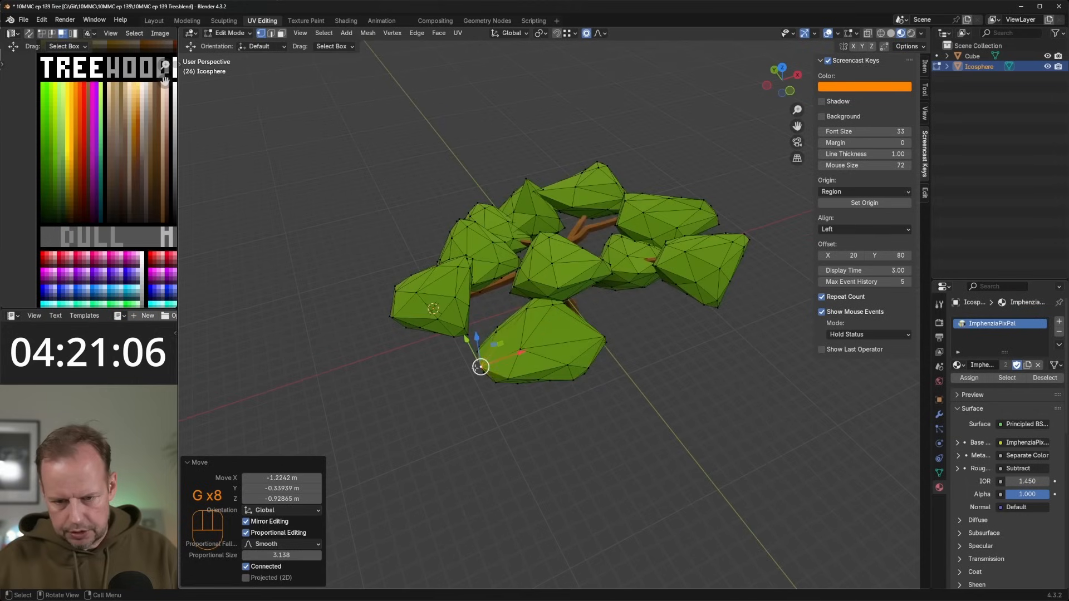
Reshape the front foliage clump by moving its top and corner vertices with proportional editing.
left_click(522, 324)
key("g")
left_click(533, 305)
middle_click_drag(534, 304, 582, 305)
left_click(444, 360)
key("g")
left_click(486, 373)
key("g")
left_click(491, 335)
left_click(490, 325)
Pull the bottom corner vertex of the low side foliage clump outward and down, adjusting it from a second angle.
middle_click_drag(490, 324, 550, 313)
left_click(459, 351)
key("g")
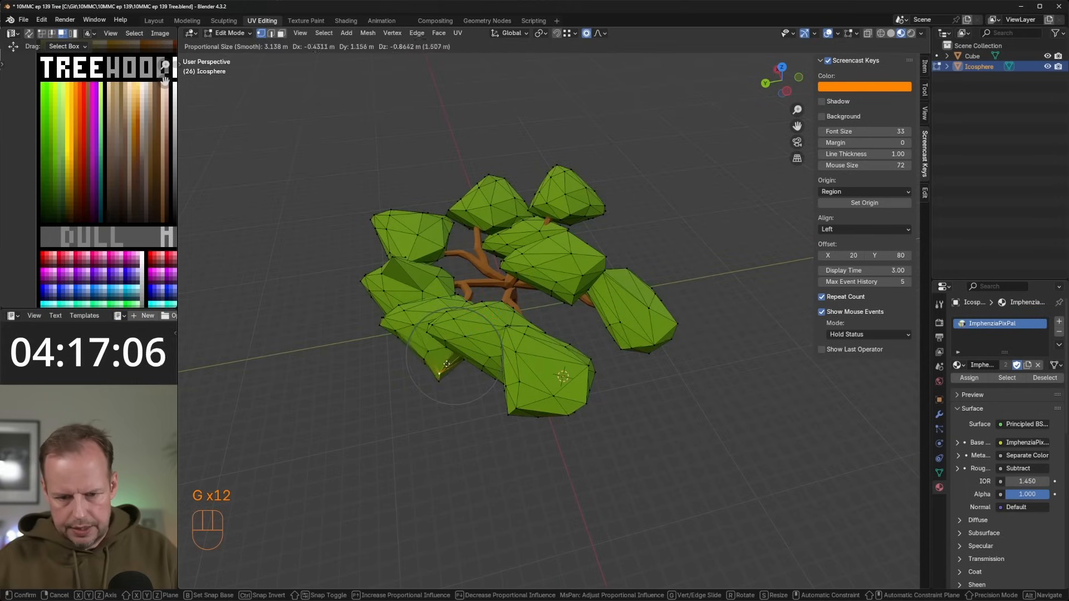
left_click(448, 363)
middle_click_drag(440, 367, 556, 356)
key("g")
left_click(551, 334)
Shift two edge vertices of the neighbouring foliage clump slightly upward to vary its outline.
left_click(511, 340)
key("g")
left_click(513, 324)
left_click(501, 366)
key("g")
key("g")
left_click(506, 359)
Move a corner vertex of the small front clump about -0.62 m in X and 0.40 m in Z, and raise the long clump beside it.
middle_click_drag(505, 359, 584, 350)
left_click(603, 336)
key("g")
left_click(611, 328)
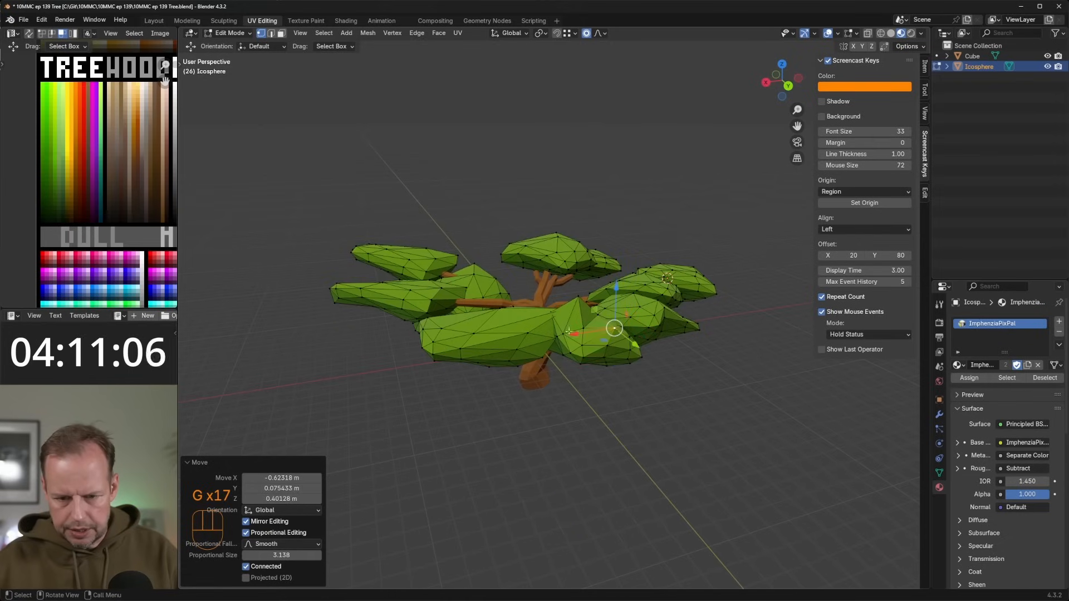
key("g")
left_click(604, 337)
left_click(471, 342)
key("g")
left_click(473, 316)
Make the last foliage corner adjustments from the opposite side of the tree and return to Object Mode.
middle_click_drag(474, 314, 754, 310)
key("g")
left_click(553, 307)
middle_click_drag(553, 306, 644, 293)
key("g")
key("g")
left_click(590, 264)
key("Tab")
scroll(629, 269, "down", 4)
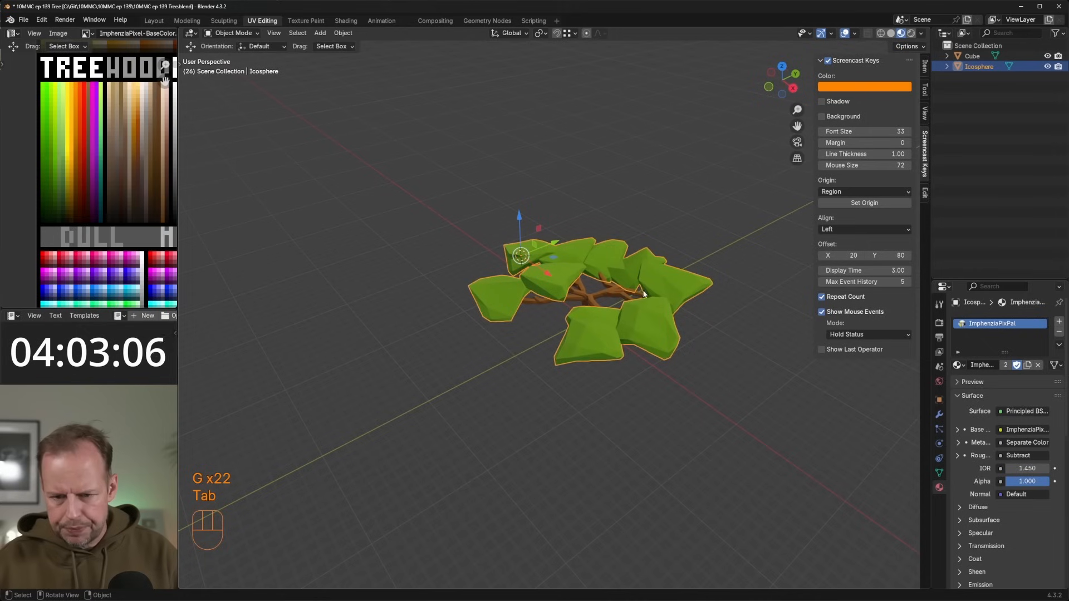
scroll(619, 293, "up", 4)
key("shift+s")
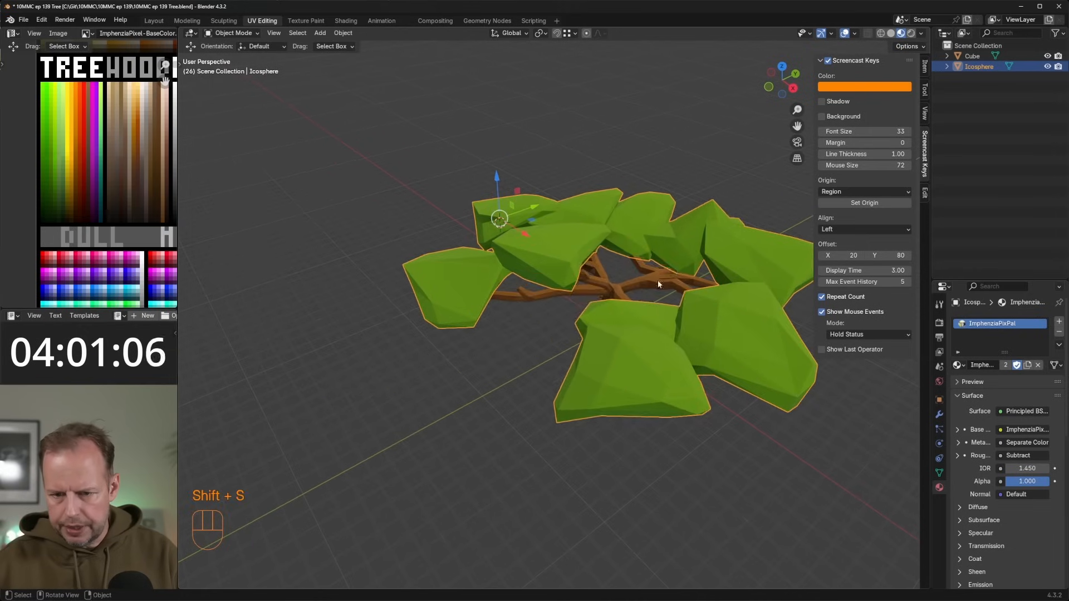
right_click(658, 272)
key("Escape")
key("ctrl+z")
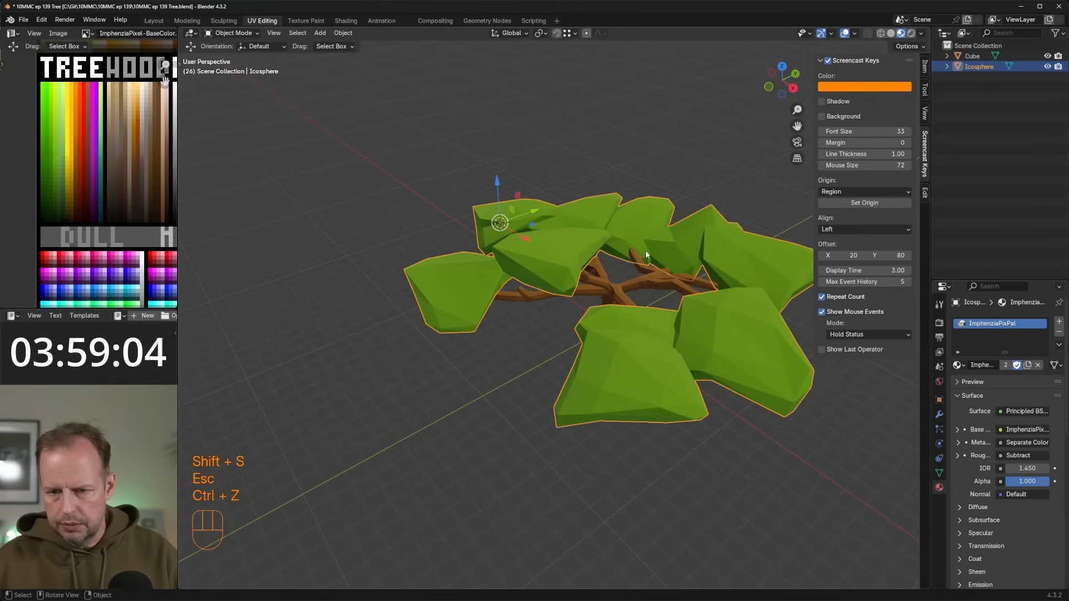
Duplicate the foliage object in place, hide the copy as a backup, and reselect the original foliage.
key("shift+d")
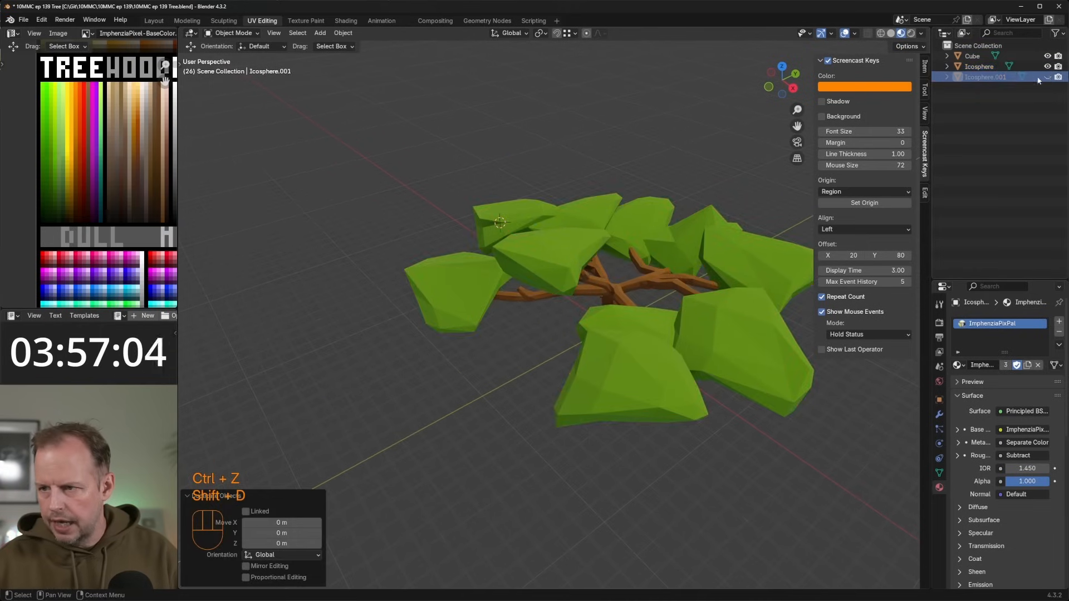
key("Tab")
key("Tab")
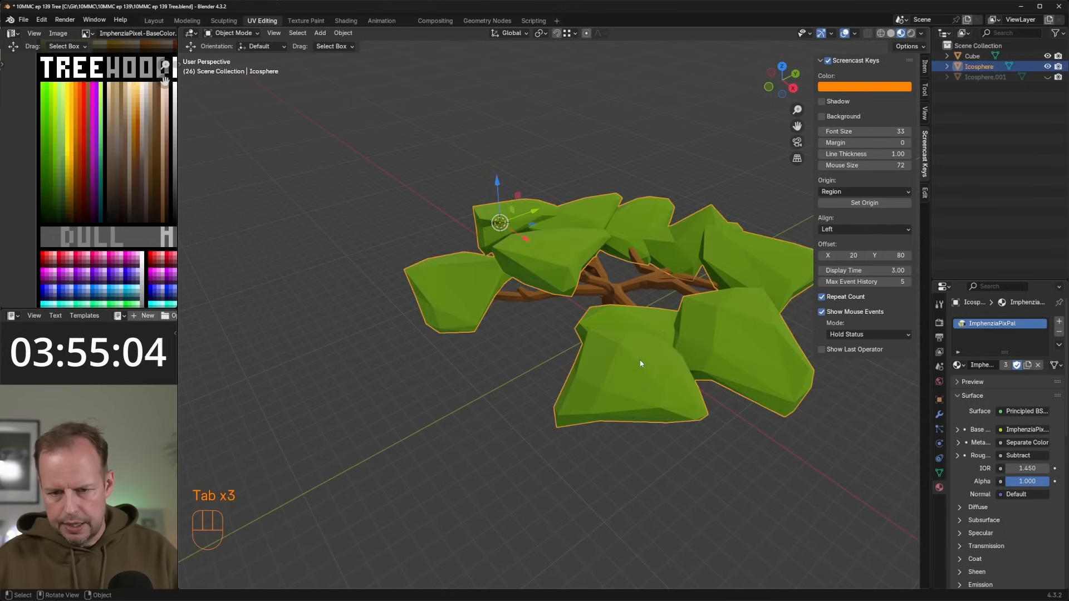
Add a level 1 Subdivision Surface modifier to the foliage and apply it to the mesh.
key("ctrl+1")
middle_click_drag(647, 365, 687, 342)
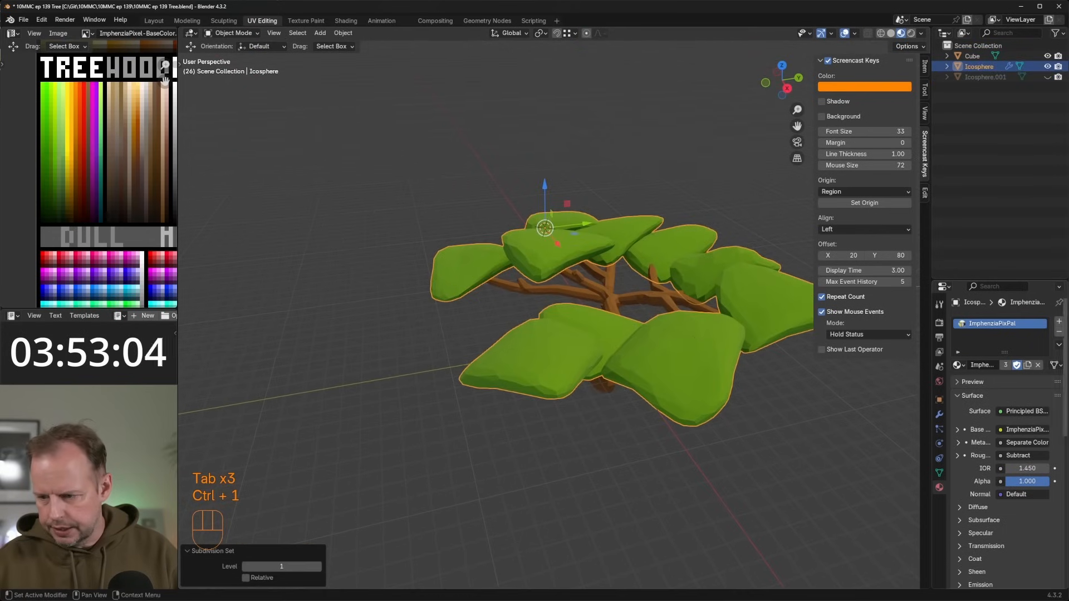
left_click(939, 415)
key("ctrl+a")
key("Tab")
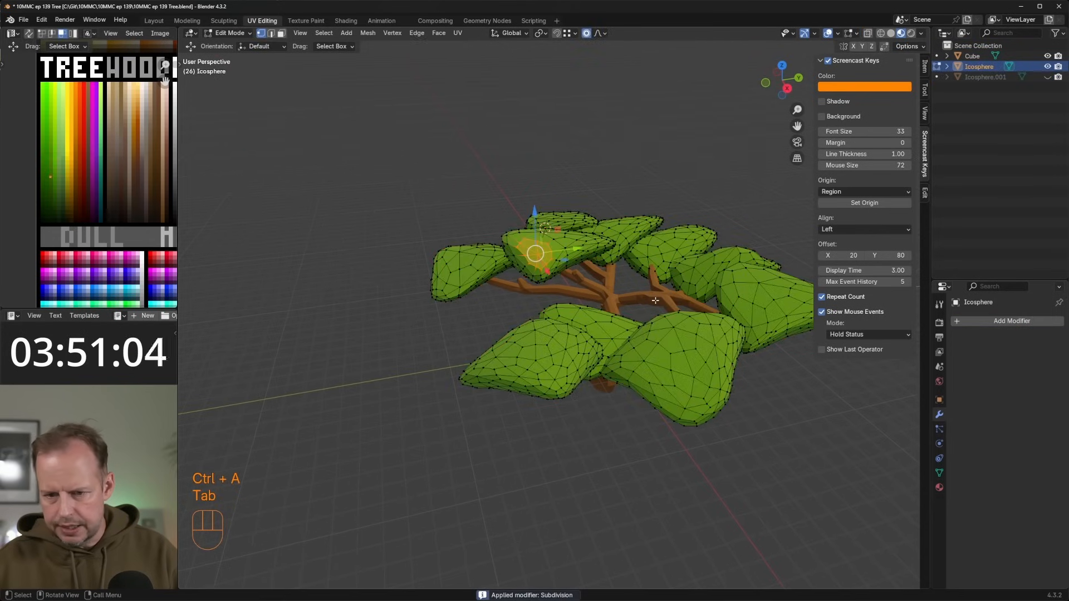
scroll(626, 325, "up", 2)
scroll(626, 325, "down", 4)
key("Tab")
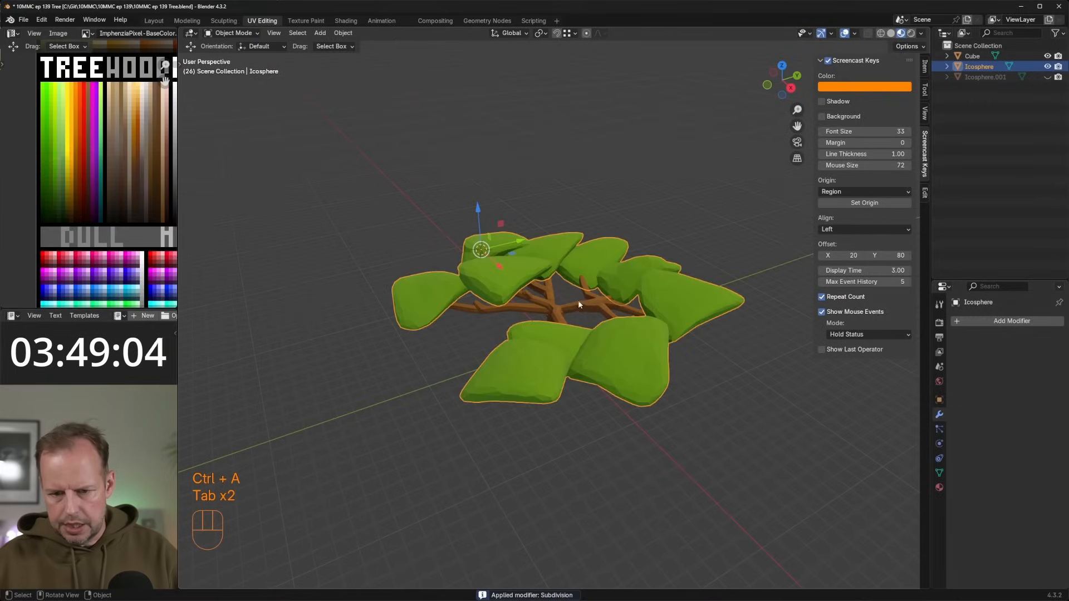
Subdivide the foliage once more with another applied level 1 Subdivision Surface modifier and enter Edit Mode.
key("ctrl+1")
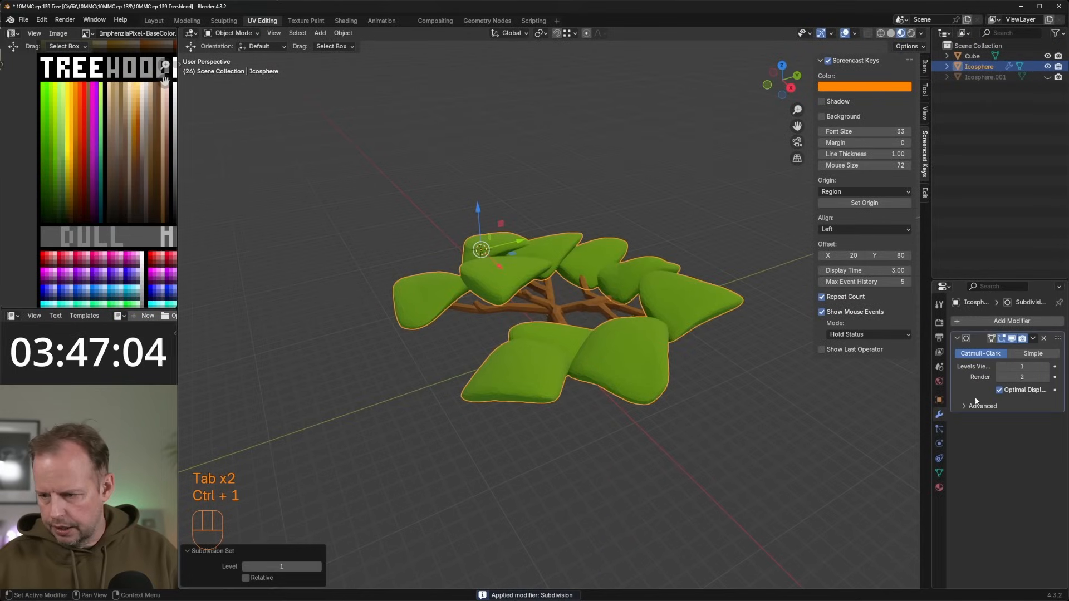
key("ctrl+a")
key("Tab")
key("Tab")
key("Tab")
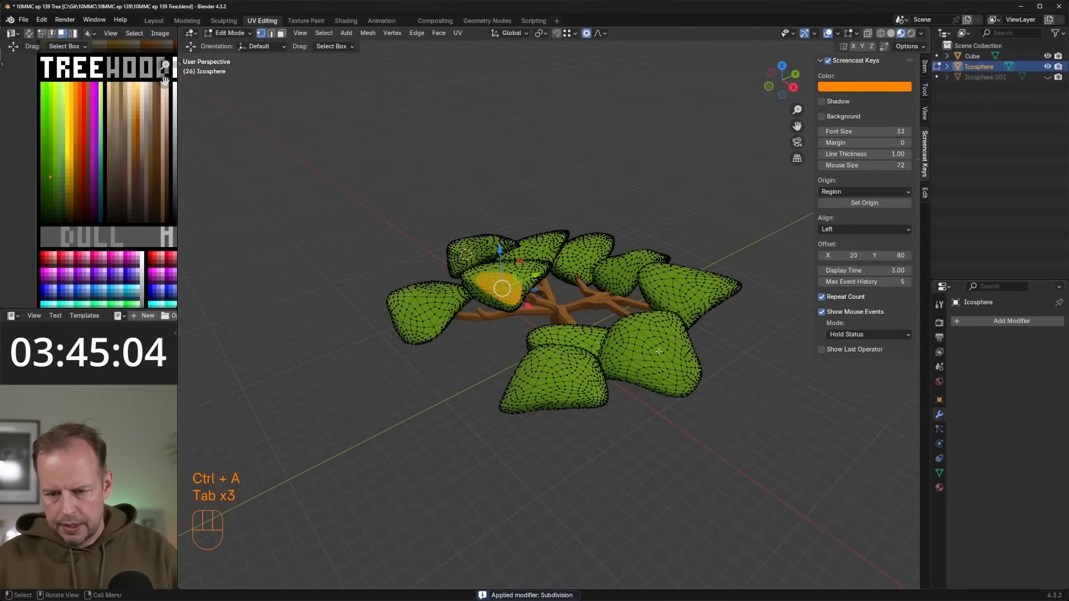
Select all foliage vertices and randomly deselect half of them with Select Random, using ratio 0.5, seed 2 and the Deselect action.
key("a")
key("F3")
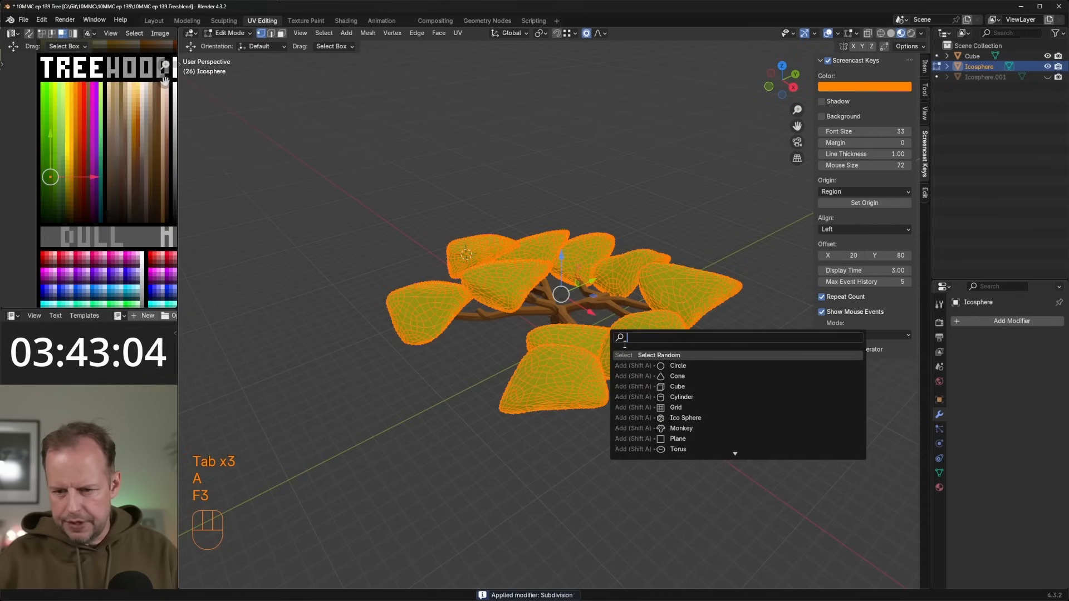
key("Return")
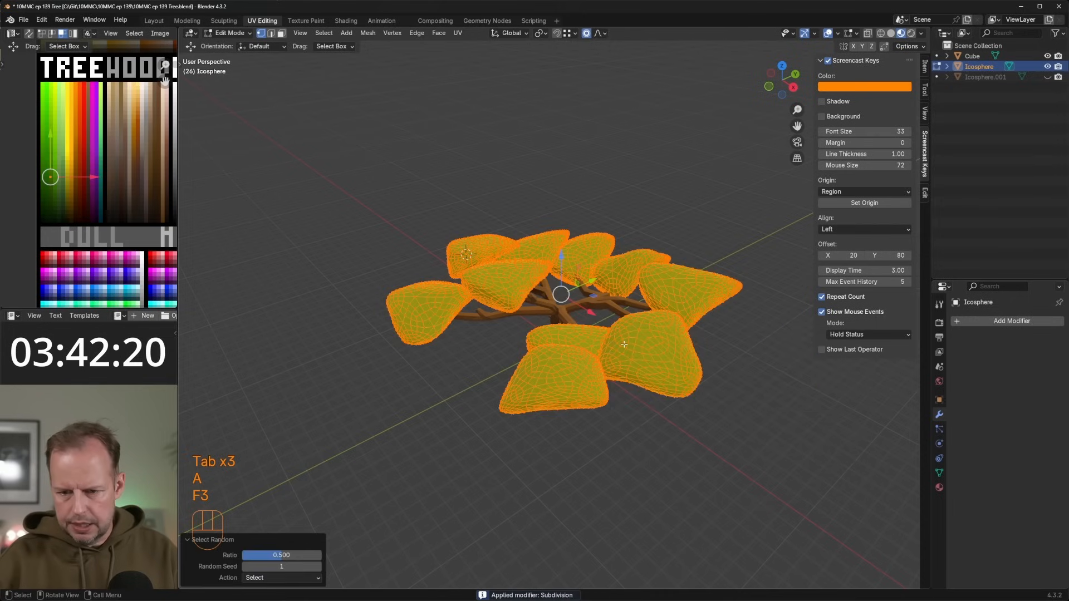
left_click(272, 566)
key("F3")
key("Return")
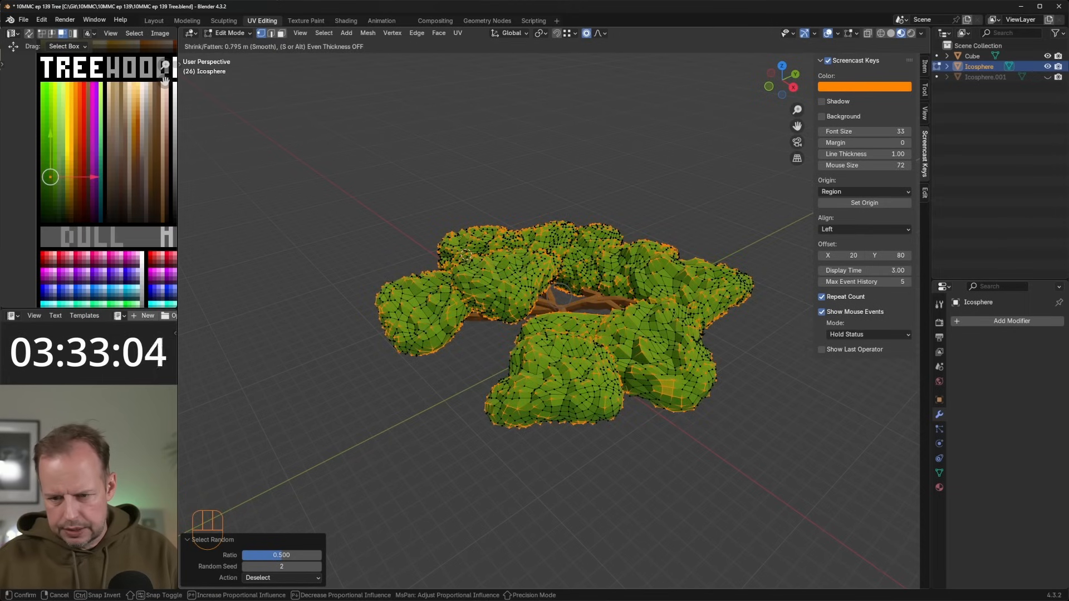
Push the random vertices outward about 0.8 m with Shrink/Fatten to give the foliage a bumpy surface, and return to Object Mode.
left_click(702, 329)
key("Tab")
middle_click_drag(720, 344, 630, 261)
key("Tab")
key("Tab")
middle_click_drag(666, 312, 758, 356)
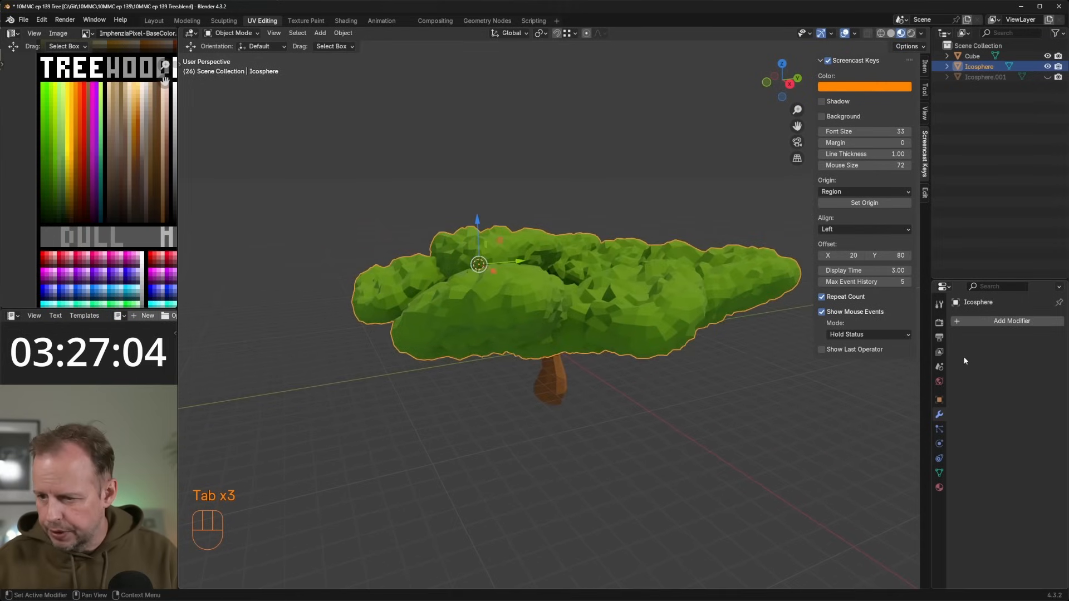
Add a Decimate modifier to the foliage, set its collapse ratio to about 0.45, and apply it.
left_click(967, 324)
mouse_move(928, 322)
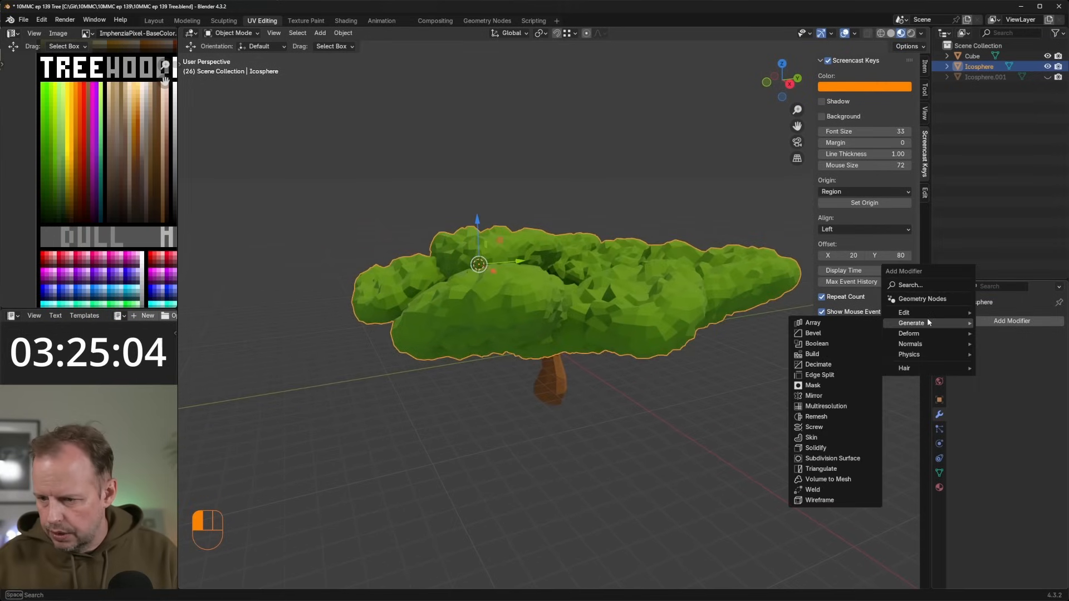
left_click(818, 365)
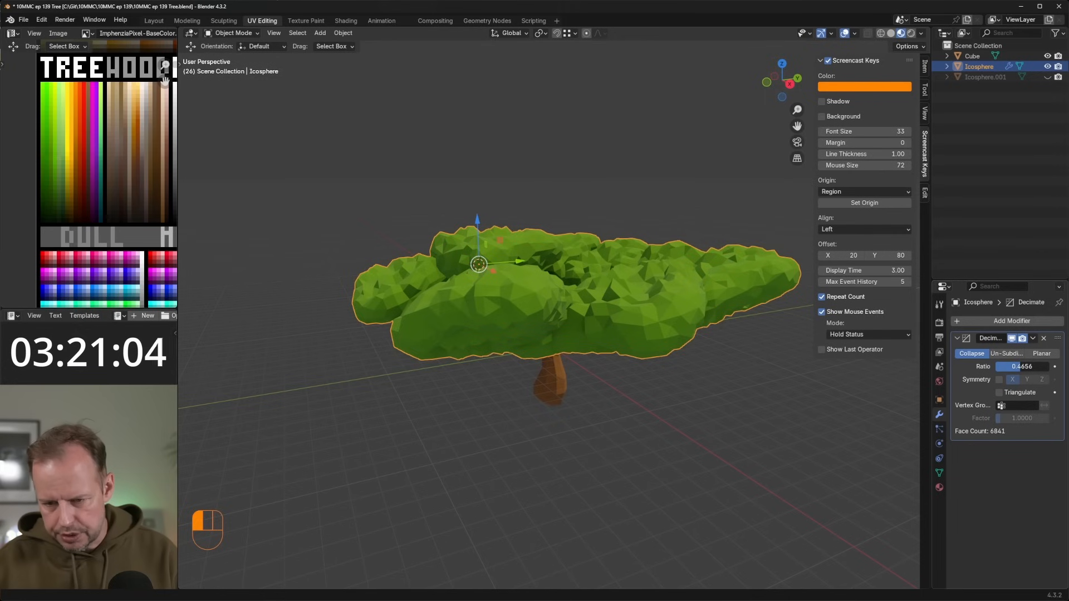
left_click_drag(1019, 367, 1019, 367)
middle_click_drag(460, 267, 643, 333)
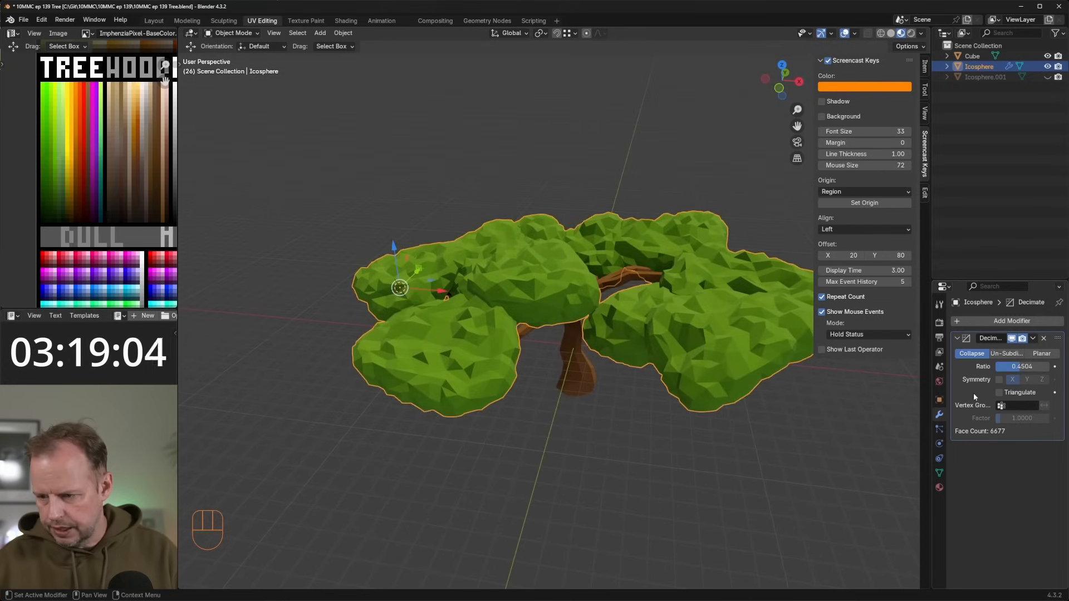
key("ctrl+a")
key("Tab")
middle_click_drag(534, 334, 567, 353)
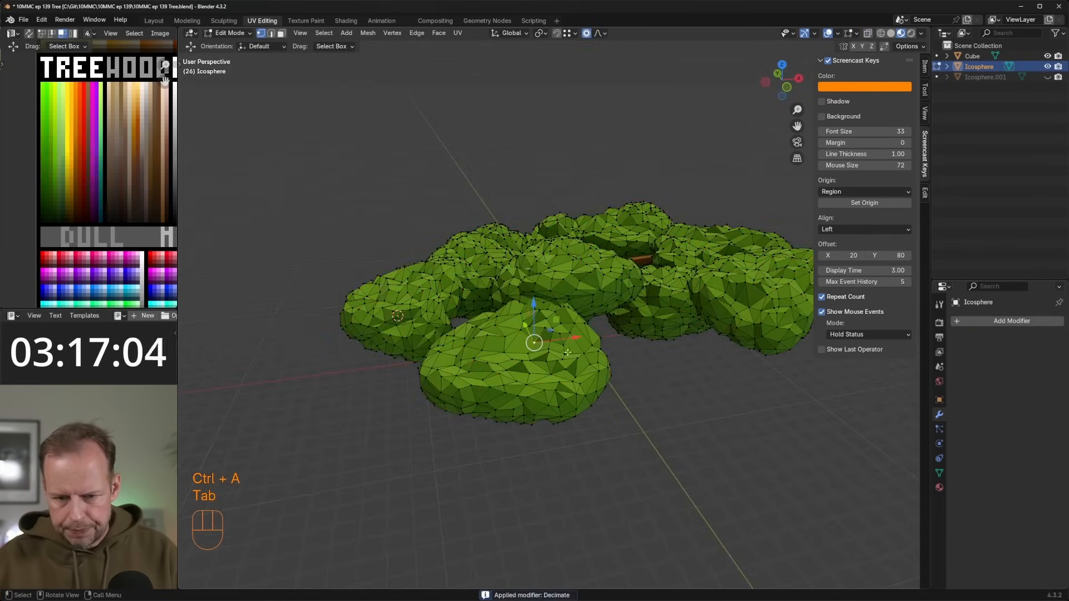
In front view, move the trunk's base vertices about 2.38 m down and 0.32 m toward negative X.
key("KP_1")
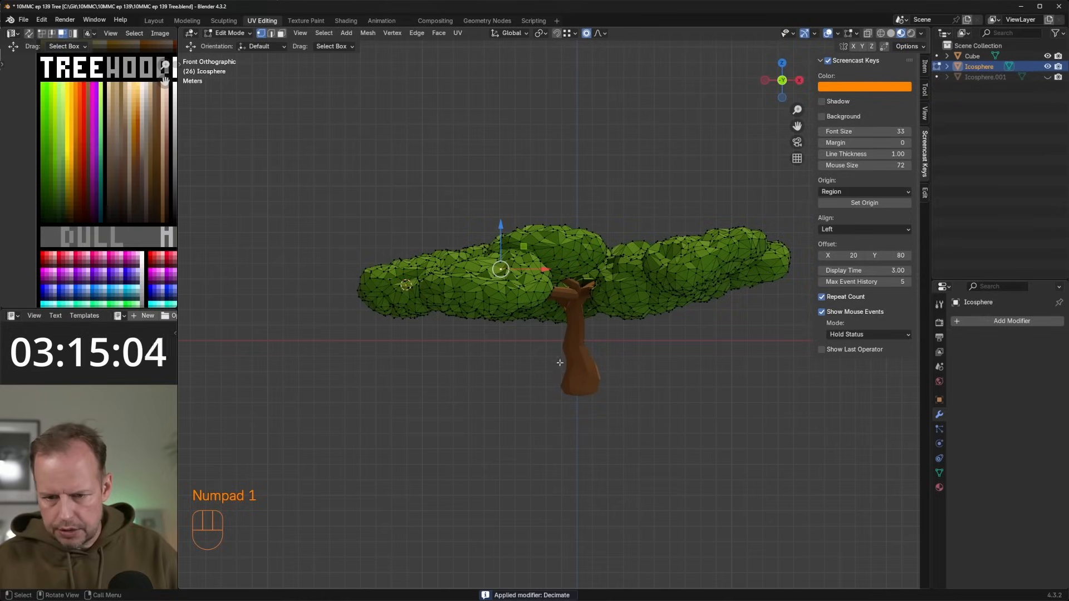
key("Tab")
key("Tab")
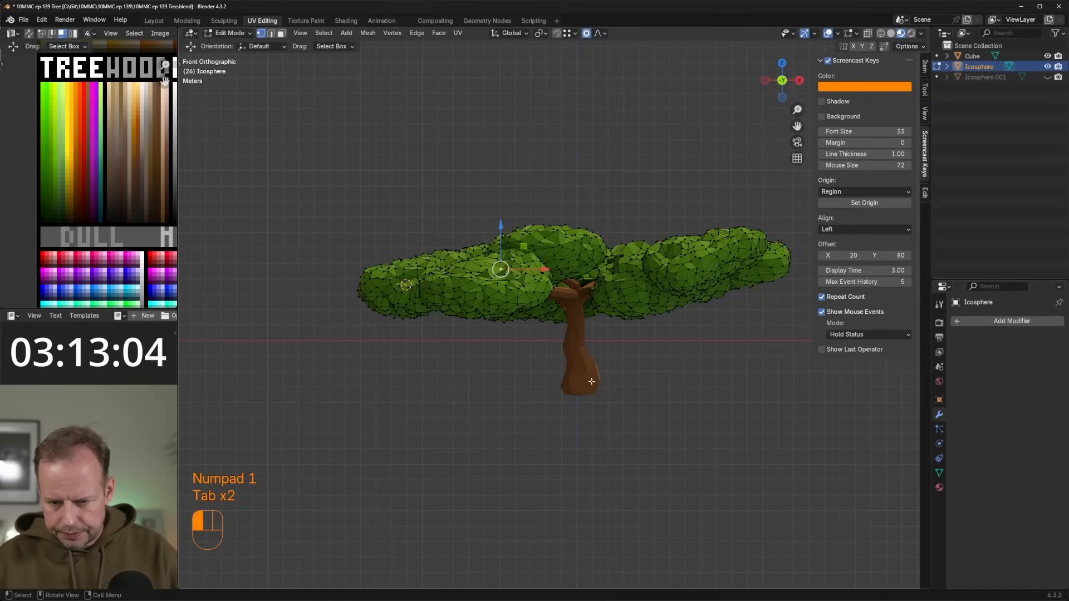
key("Tab")
left_click(587, 384)
key("Tab")
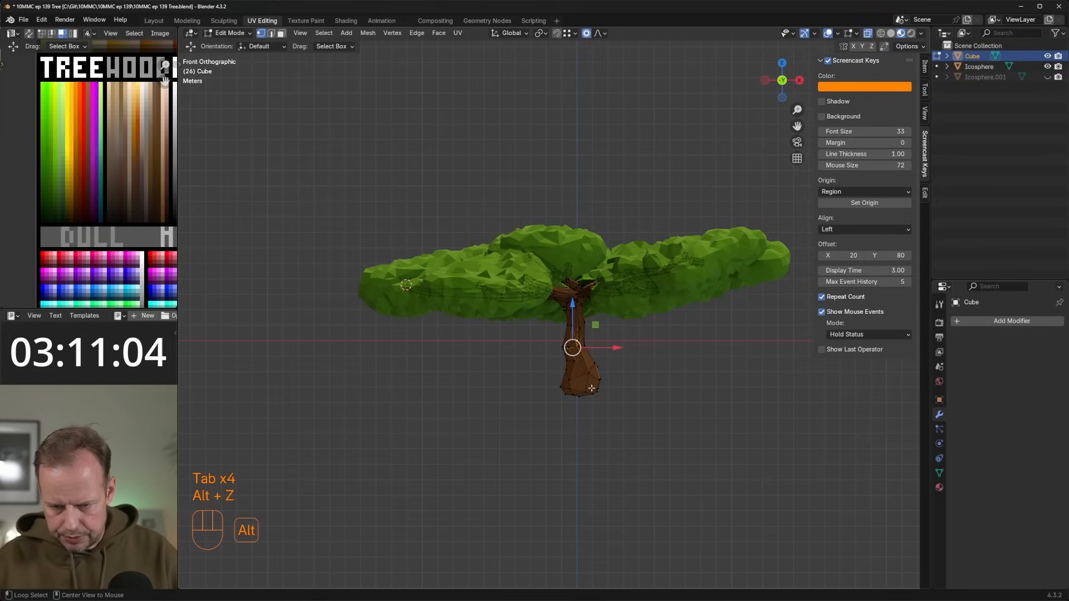
left_click_drag(622, 409, 622, 409)
key("g")
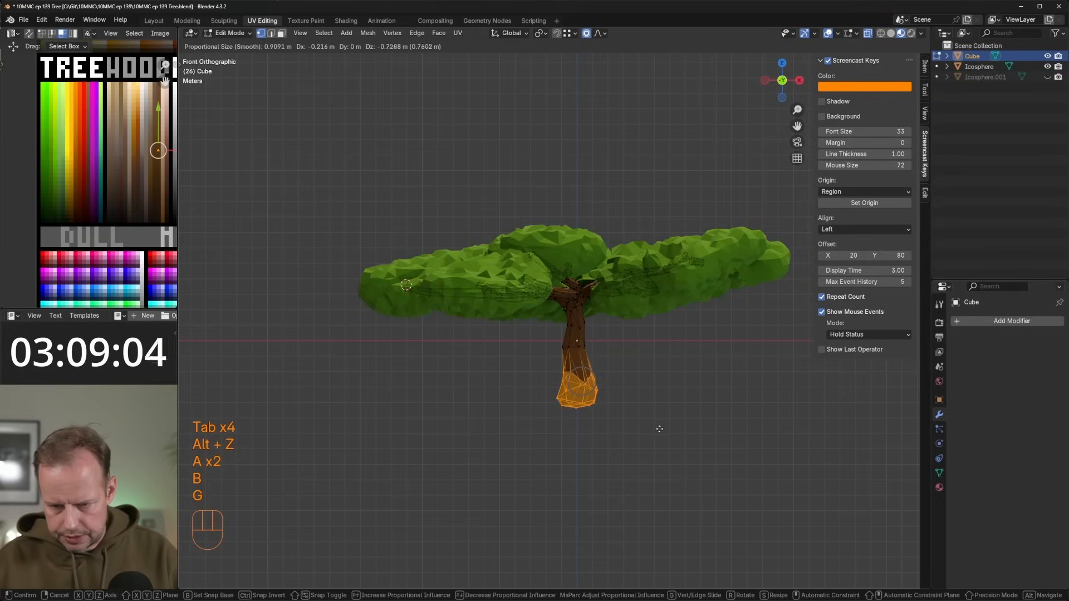
left_click(657, 454)
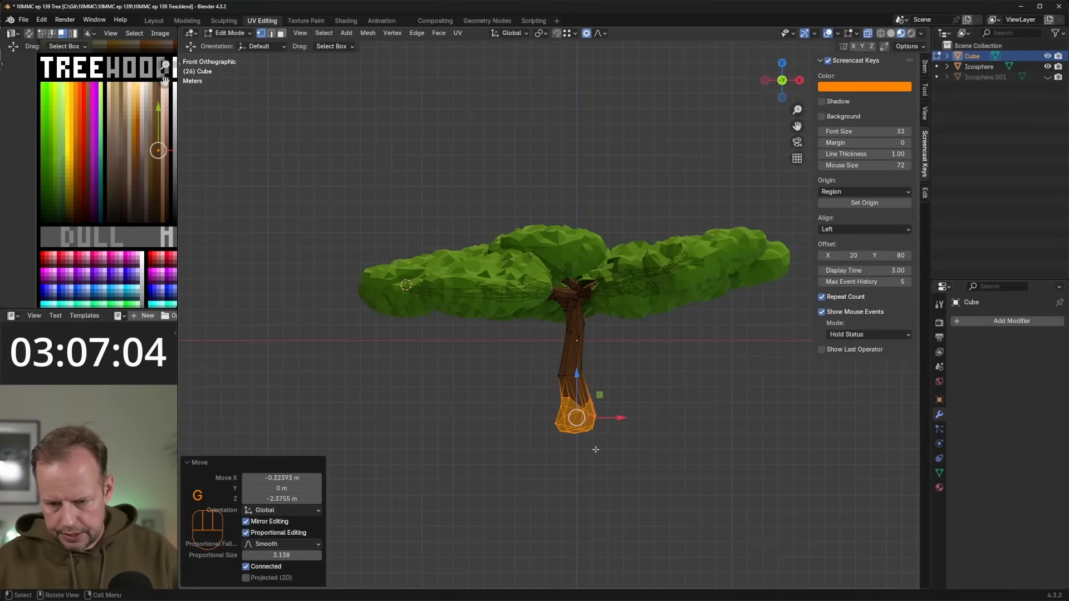
Select only the lower part of the trunk base and lower it further with proportional editing.
key("a")
key("a")
key("b")
left_click_drag(539, 407, 647, 479)
key("g")
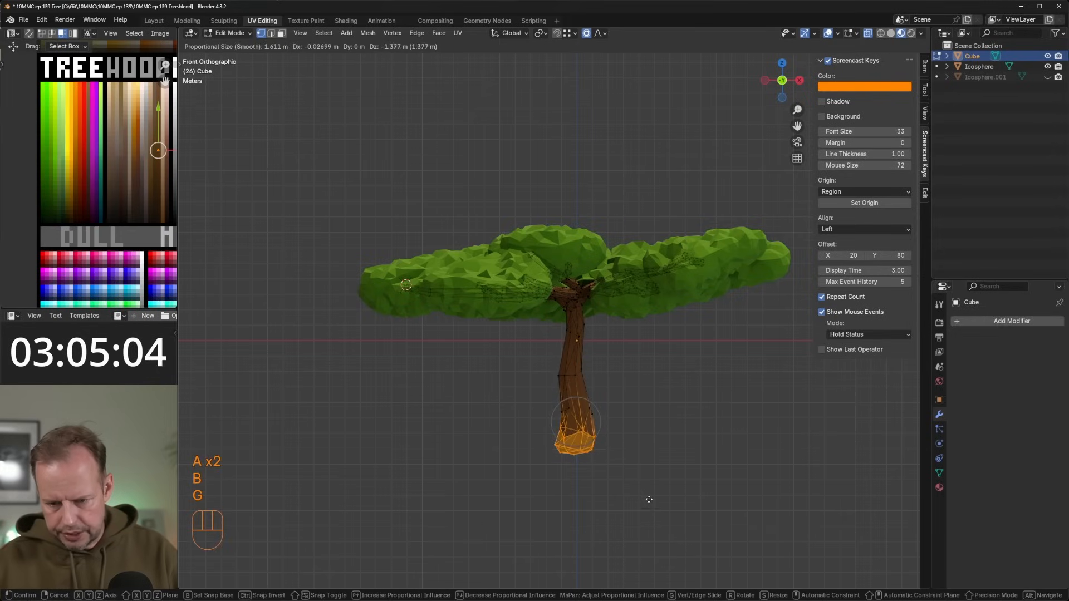
left_click(570, 470)
Select the bottommost trunk vertices, move them slightly down, and leave Edit Mode.
key("a")
key("a")
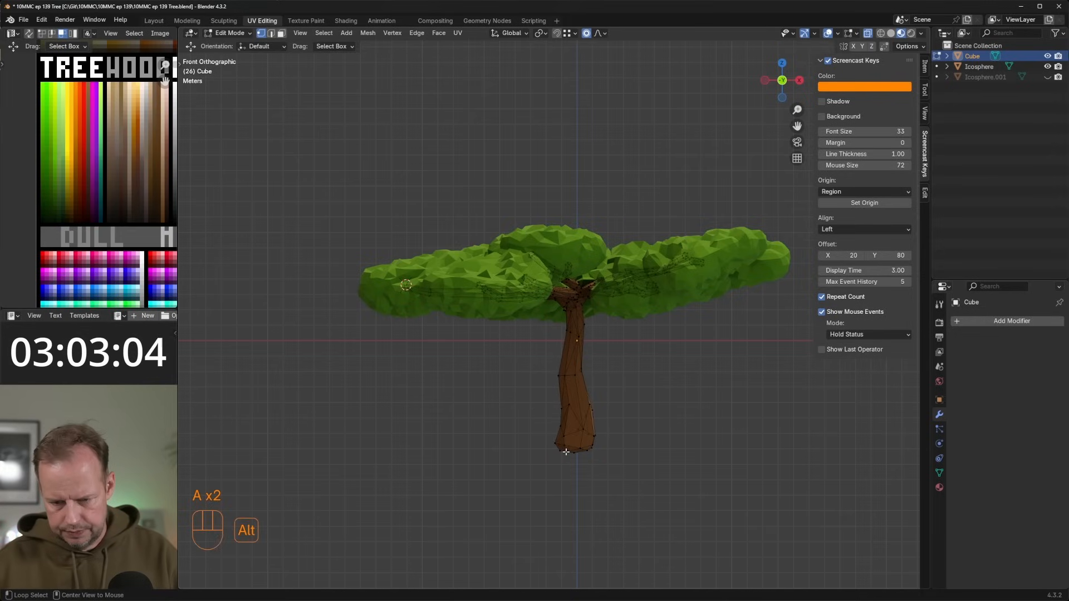
key("a")
key("a")
key("b")
left_click_drag(543, 423, 620, 469)
key("v")
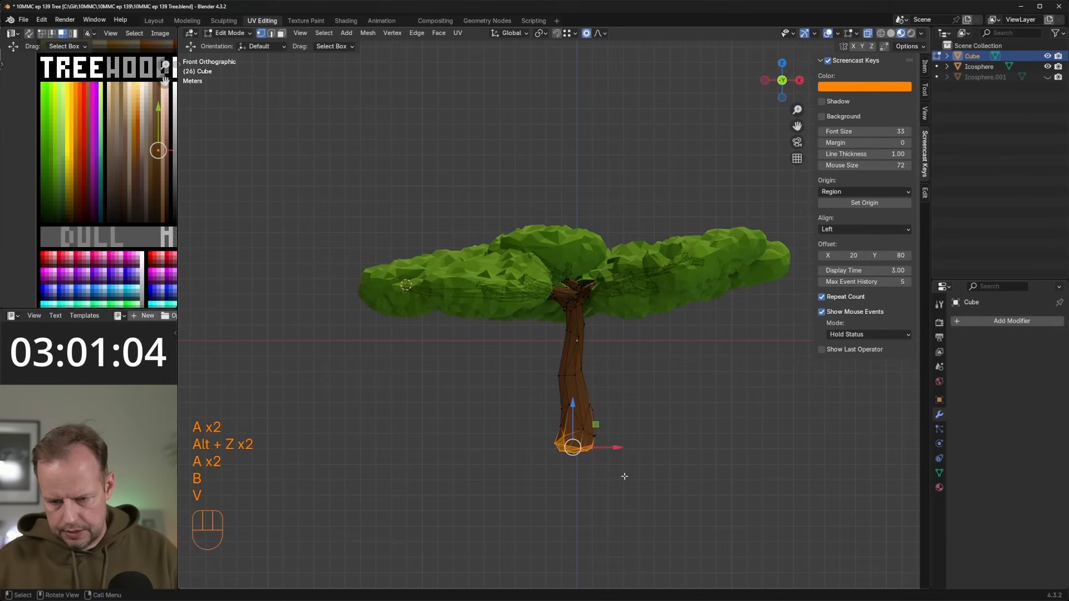
key("g")
key("Tab")
Select the whole foliage mesh and unwrap it with Project from View from the front.
middle_click_drag(657, 315, 719, 348)
key("Tab")
key("Tab")
key("Tab")
key("Tab")
left_click(736, 349)
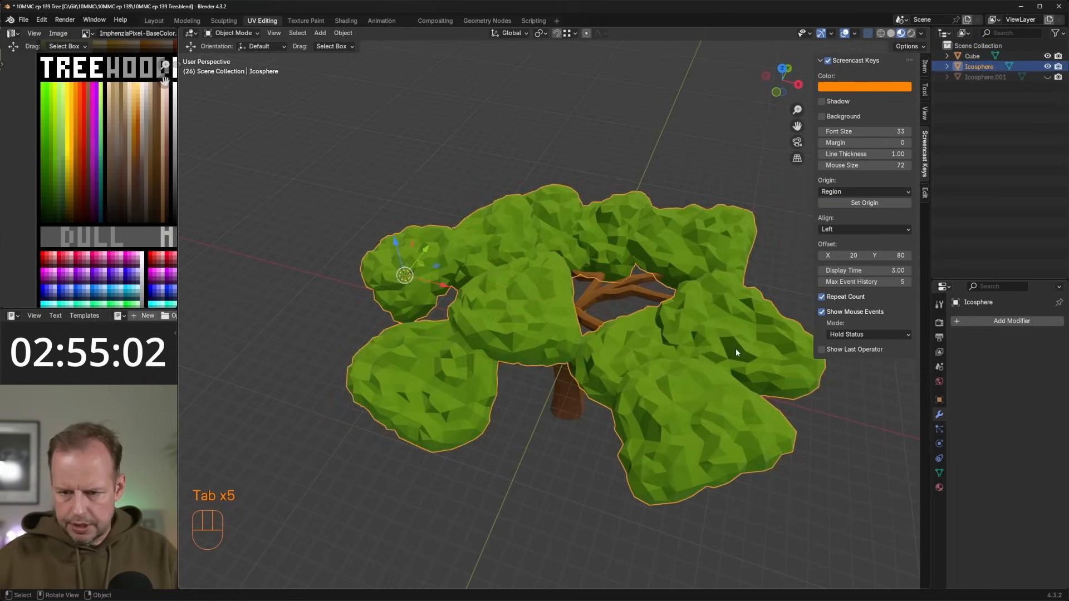
key("Tab")
key("a")
key("KP_1")
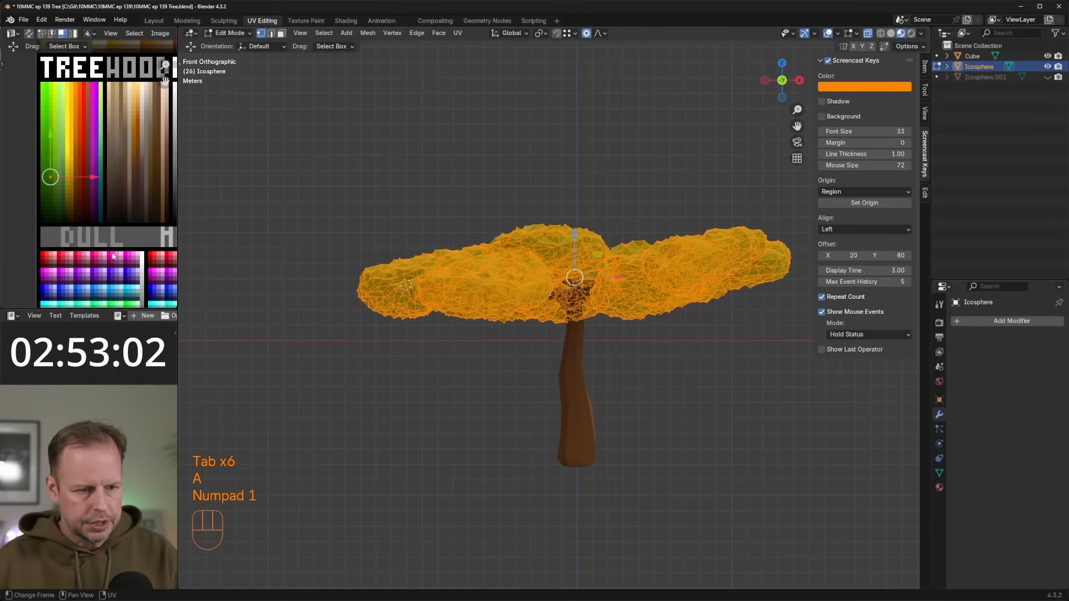
left_click_drag(458, 33, 496, 60)
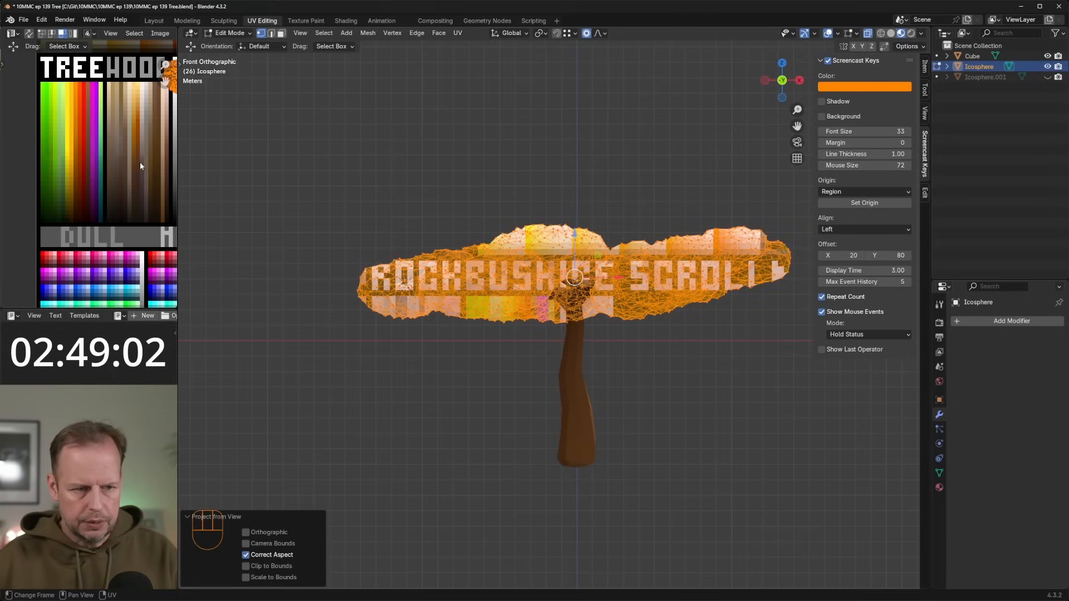
Scale the foliage UVs to 0 along X so they collapse into a vertical line.
scroll(140, 165, "down", 2)
middle_click_drag(598, 269, 591, 293)
scroll(130, 187, "down", 3)
key("s")
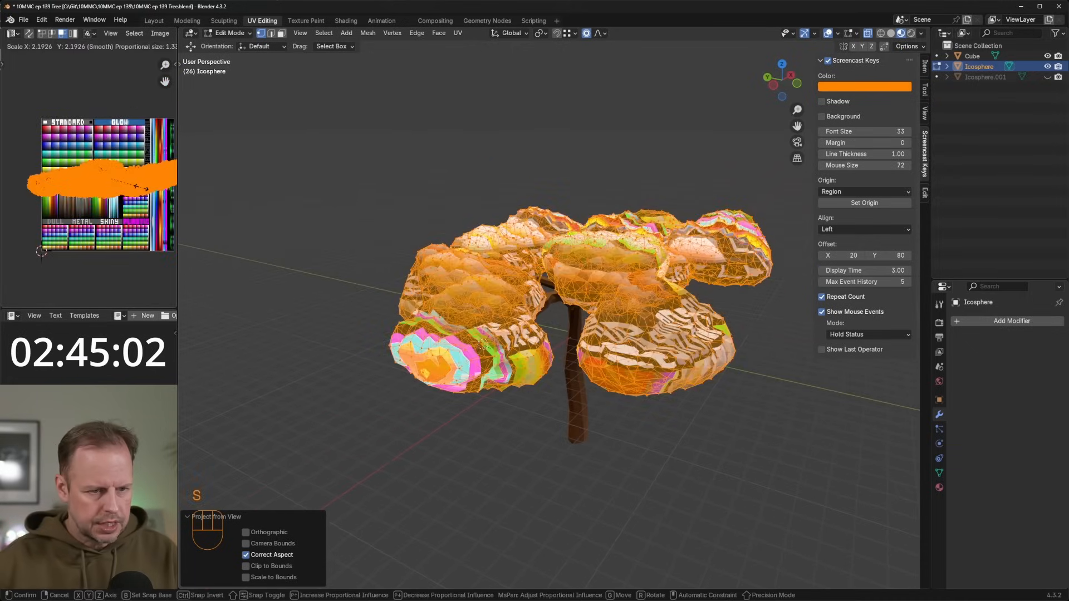
key("x")
key("0")
key("Return")
scroll(89, 178, "up", 6)
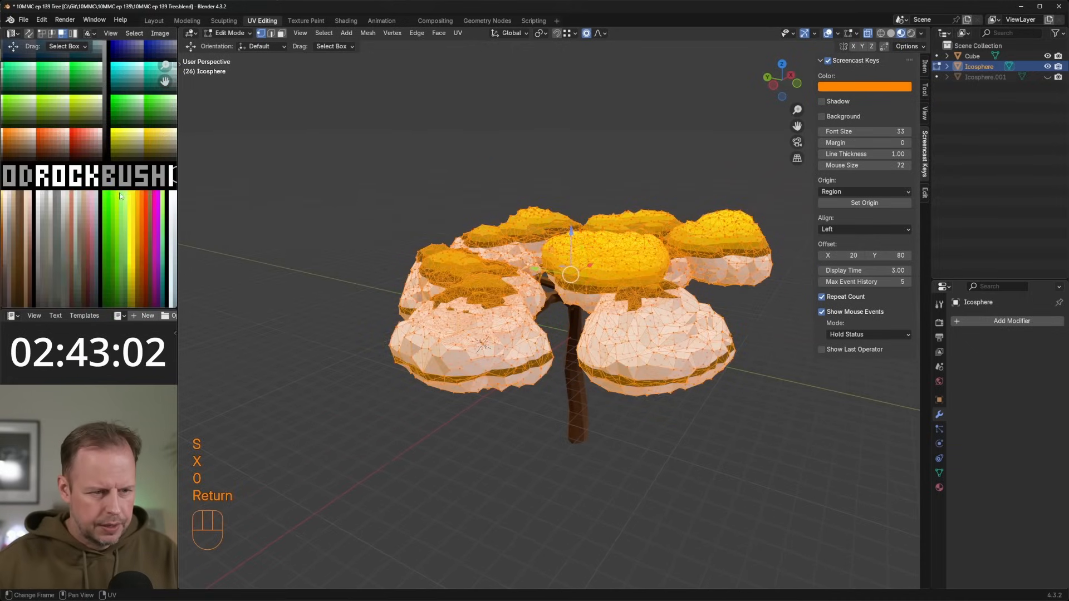
Move the collapsed foliage UVs onto a light green column of the TREE palette, shorten the line vertically, and leave Edit Mode.
key("g")
left_click(125, 232)
middle_click_drag(186, 234, 214, 217, "shift")
middle_click_drag(42, 239, 0, 188, "shift")
key("g")
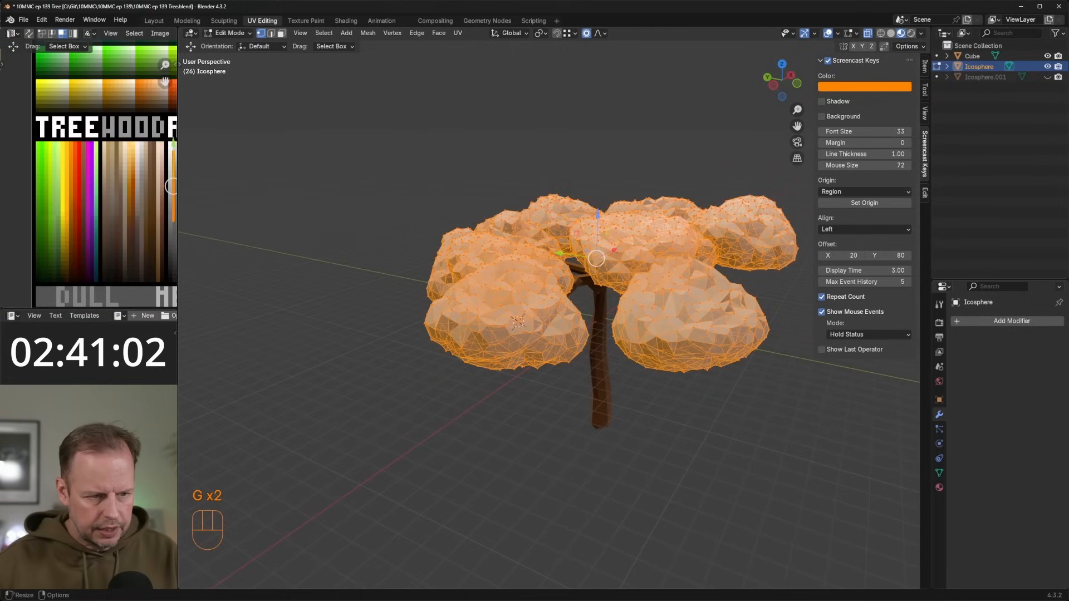
key("g")
key("s")
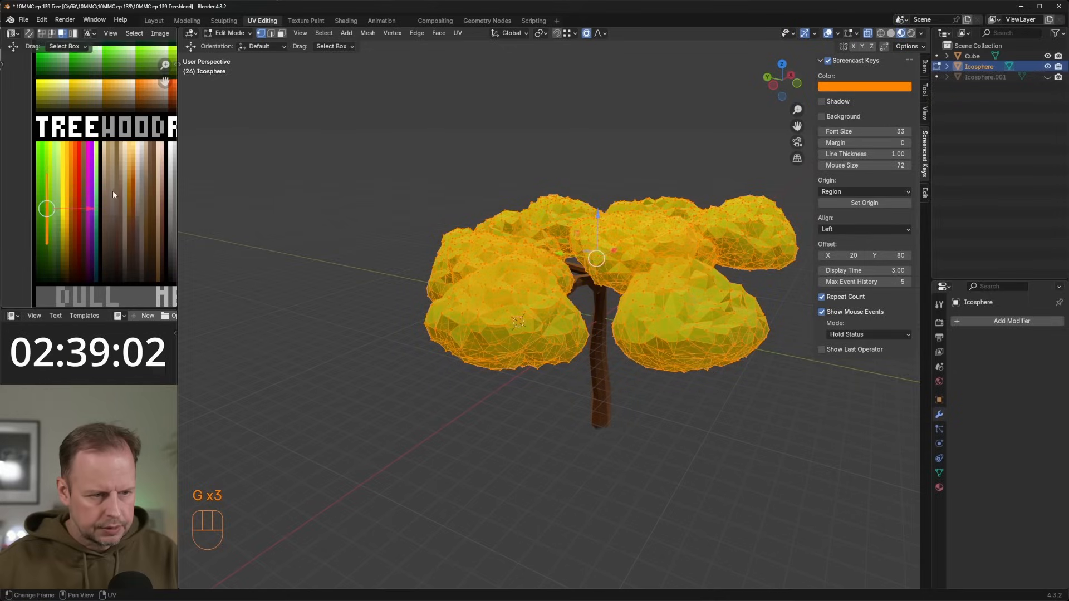
key("g")
left_click(83, 208)
key("Tab")
Try to box-select only the underside faces of the foliage from the bottom view.
middle_click_drag(698, 279, 693, 223)
key("KP_7")
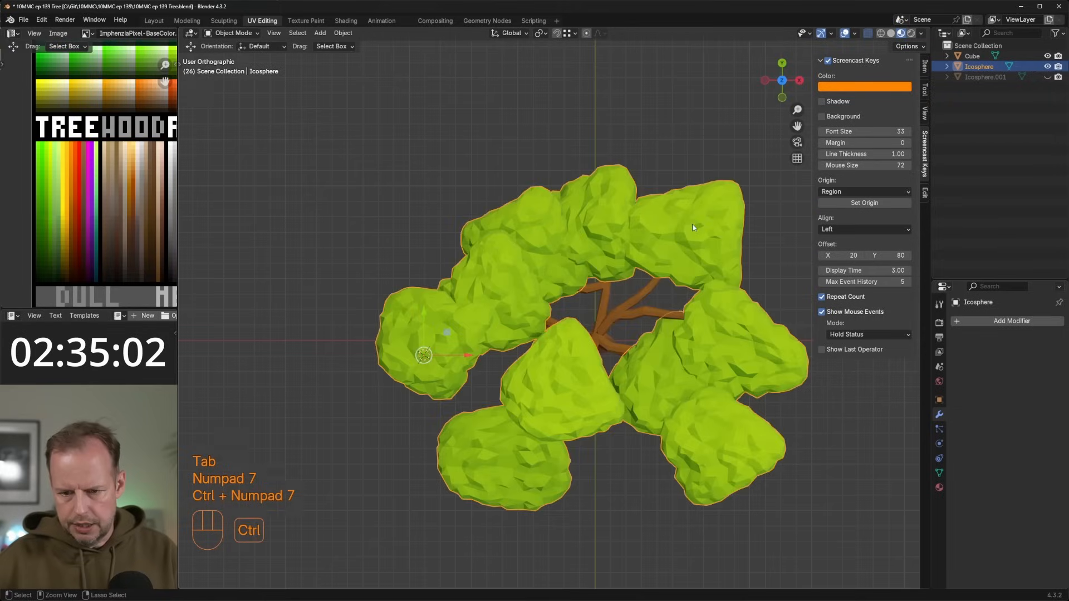
key("ctrl+KP_7")
key("Tab")
scroll(661, 249, "down", 5)
key("3")
key("3")
key("a")
key("a")
key("b")
left_click_drag(471, 214, 746, 387)
middle_click_drag(747, 386, 624, 372)
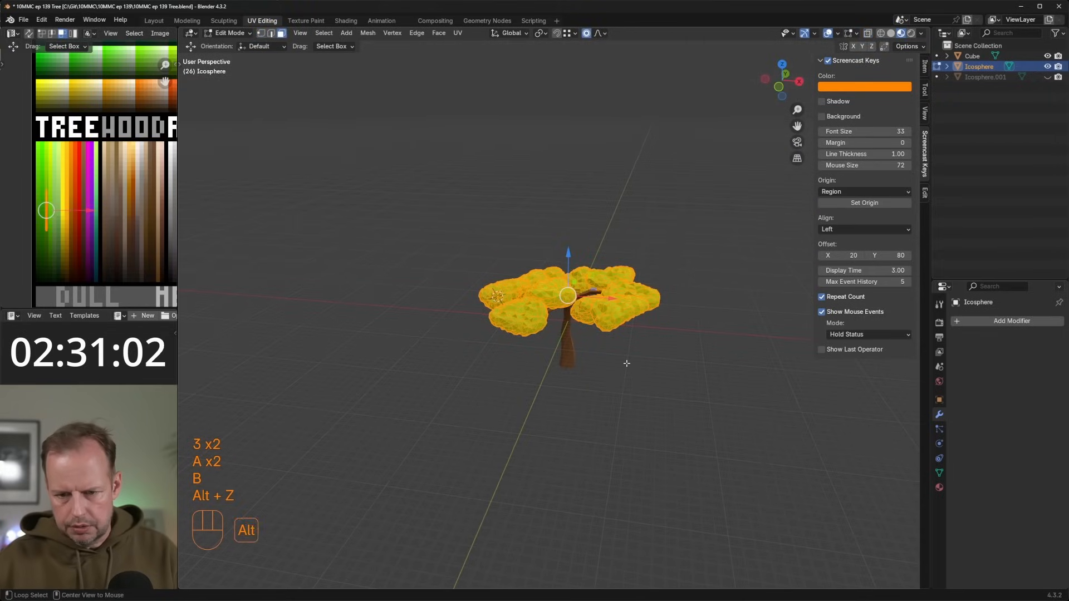
Select only the visible underside faces of the foliage from below and shift their UVs down to darker greens in the same column.
key("KP_7")
key("ctrl+KP_8")
key("ctrl+KP_7")
key("ctrl+KP_7")
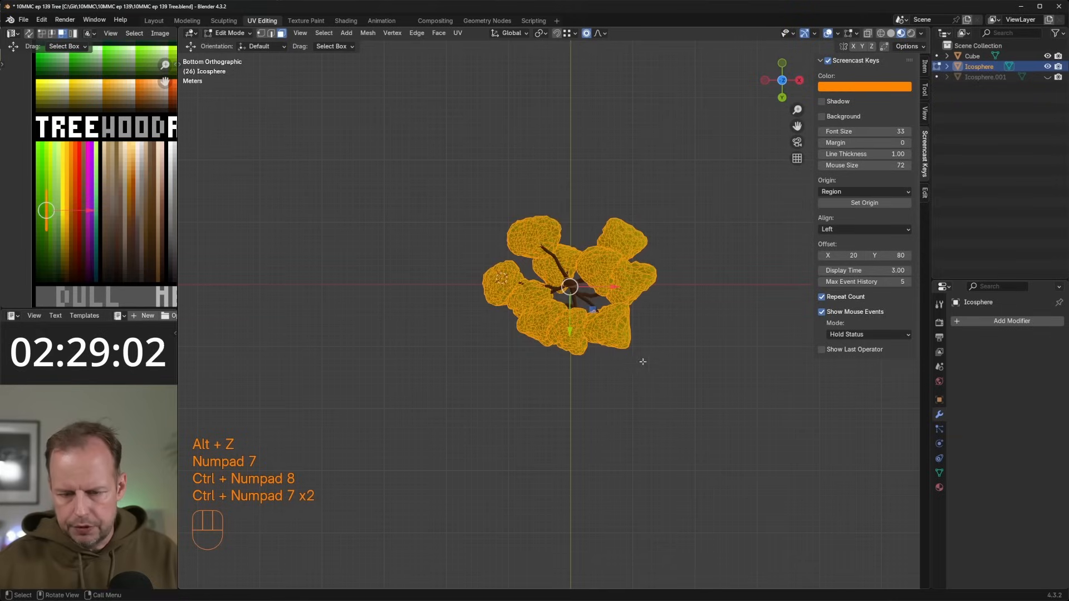
key("a")
key("a")
key("b")
left_click_drag(482, 162, 668, 368)
middle_click_drag(668, 368, 611, 345)
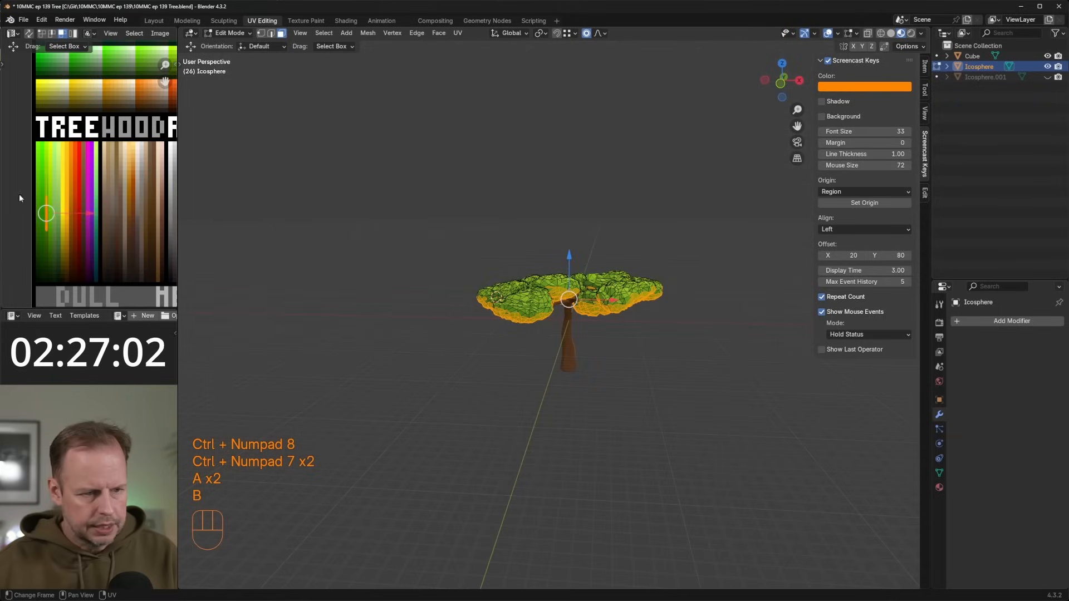
scroll(23, 211, "up", 4)
key("g")
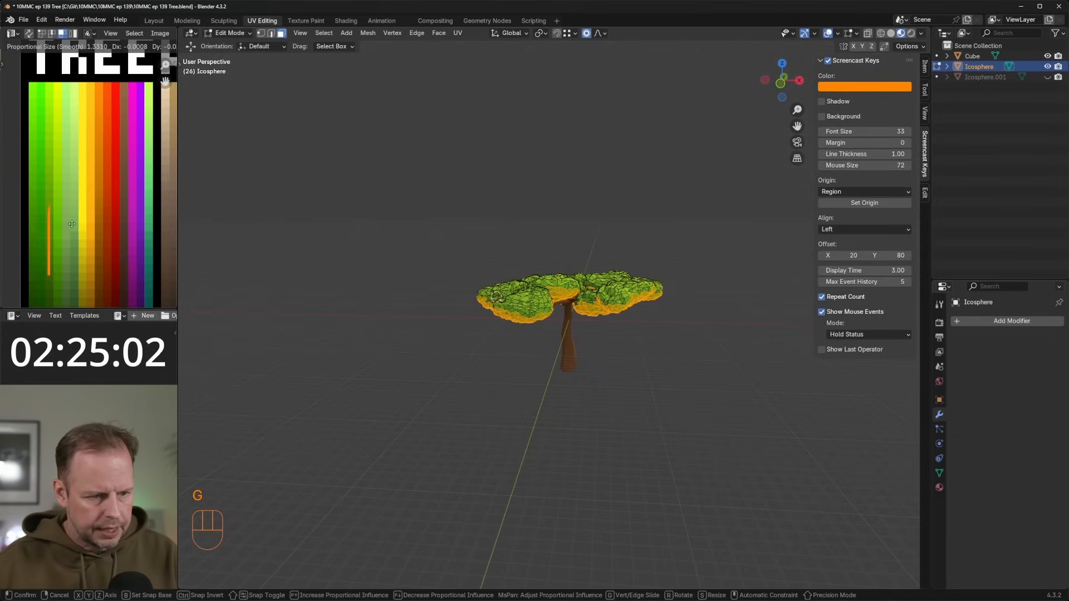
left_click(72, 224)
Examine the colouring of the foliage's underside from below in Object Mode.
key("Tab")
middle_click_drag(603, 241, 530, 210)
scroll(530, 210, "up", 4)
key("Tab")
key("Tab")
key("Tab")
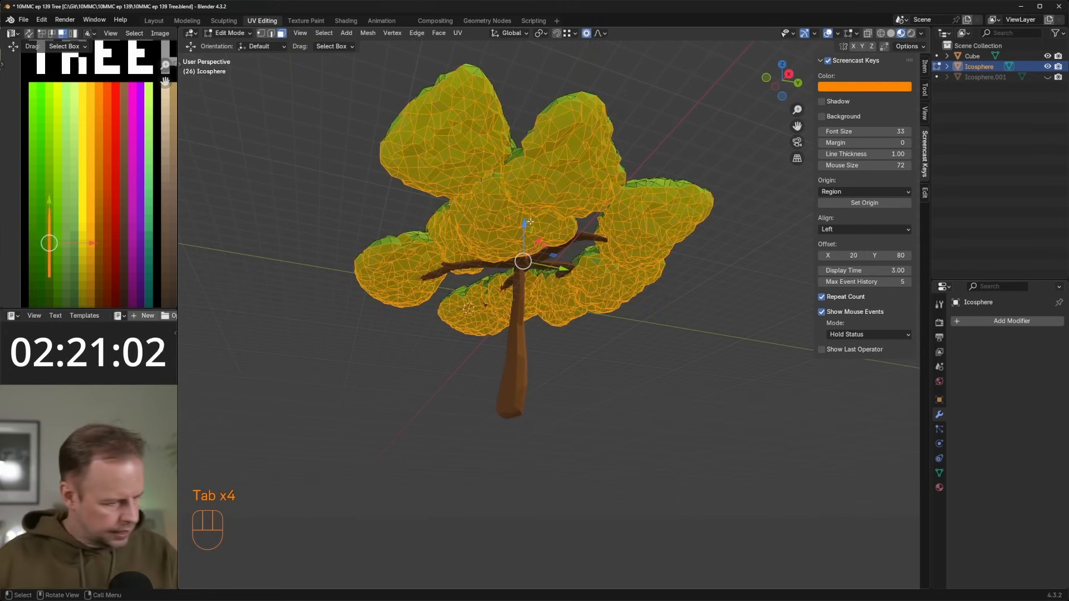
key("Tab")
middle_click_drag(550, 191, 517, 275)
scroll(579, 248, "up", 3)
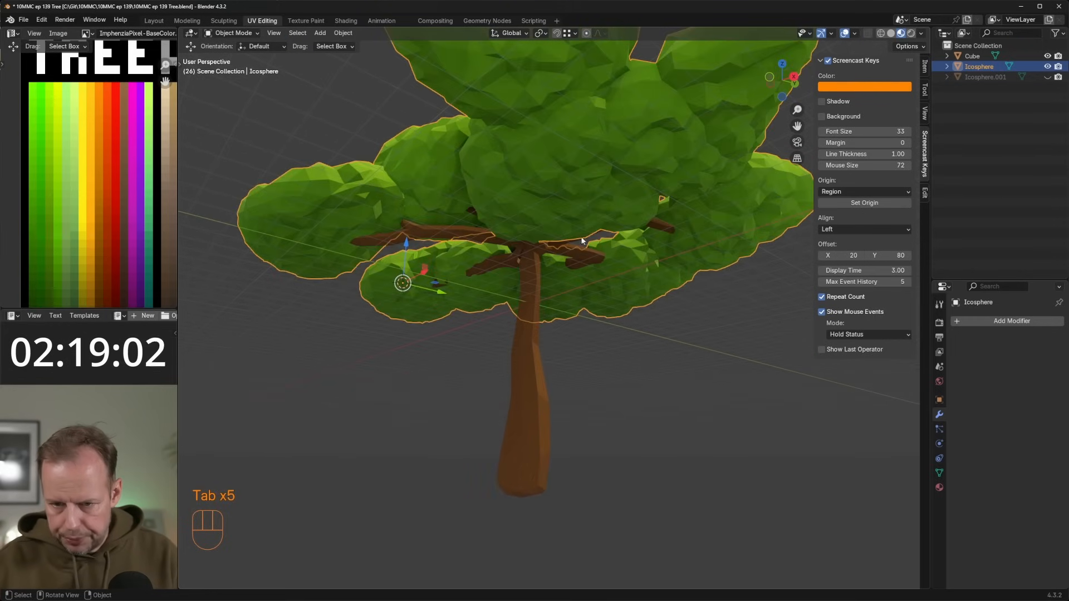
Select the foliage's underside faces from below and repeatedly apply Select Random with ratio 0.5 and Deselect, leaving only sparse scattered faces.
key("Tab")
scroll(595, 191, "down", 4)
key("3")
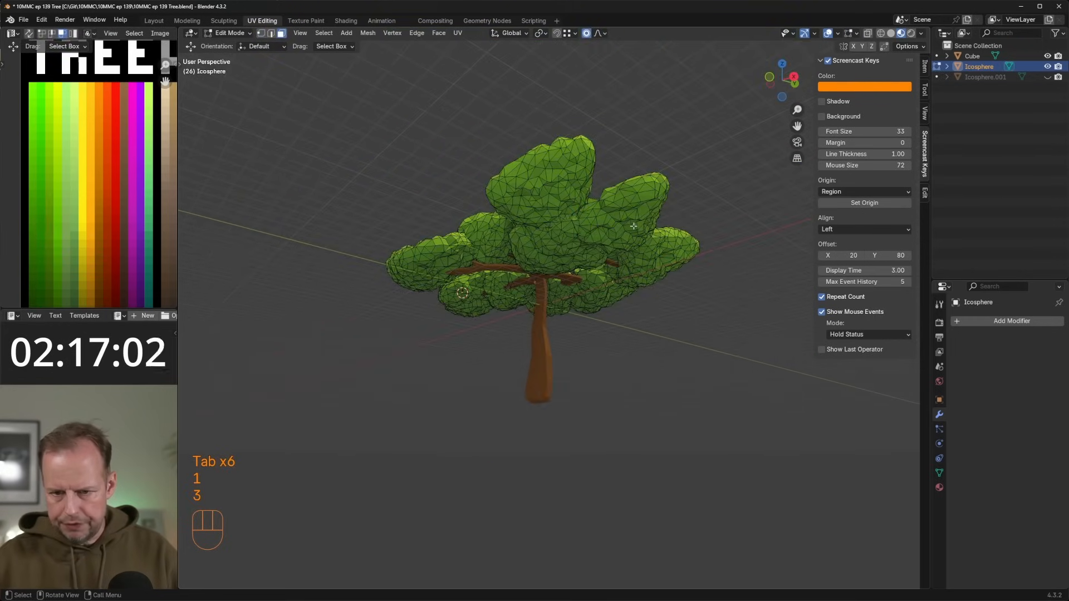
key("ctrl+KP_7")
key("a")
key("a")
key("b")
left_click_drag(395, 112, 688, 267)
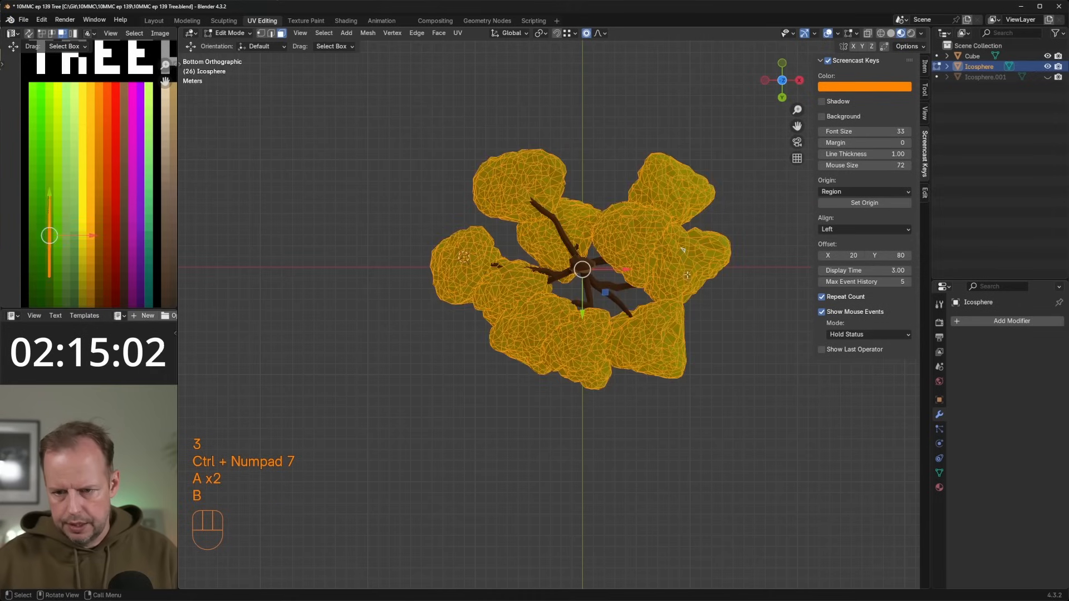
key("F3")
key("F3")
key("F3")
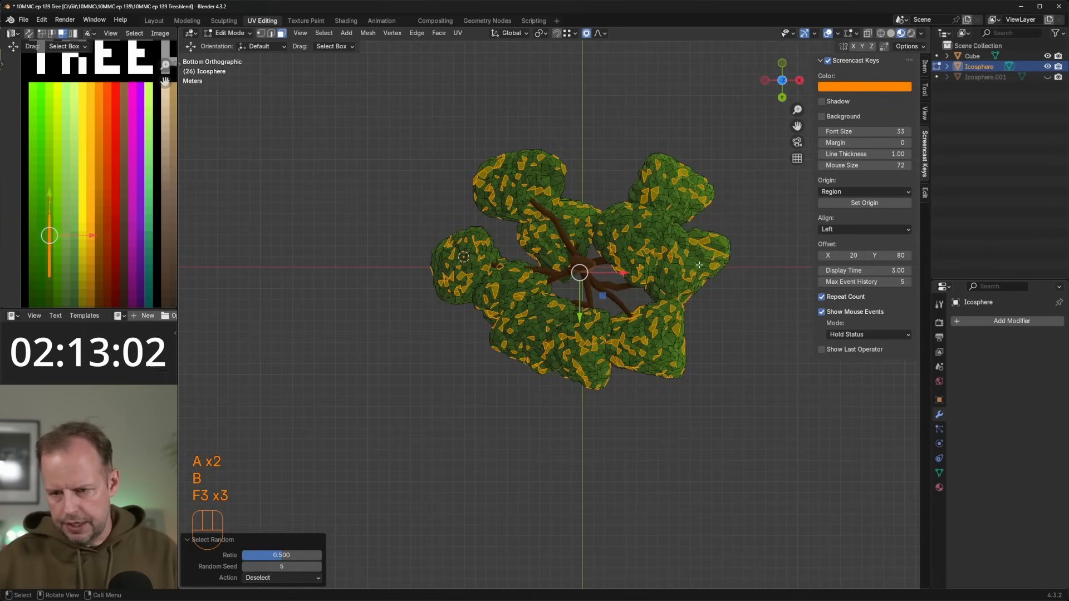
key("F3")
key("F3")
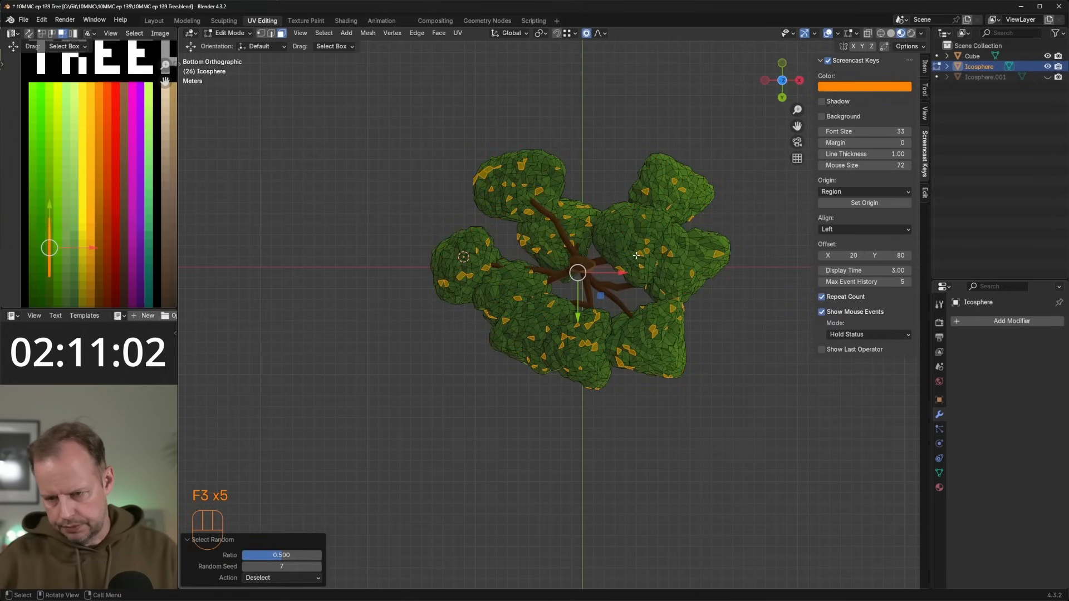
key("F3")
Duplicate the scattered underside faces in place, then slightly adjust the copies' height and scale.
middle_click_drag(598, 175, 595, 280)
key("shift+d")
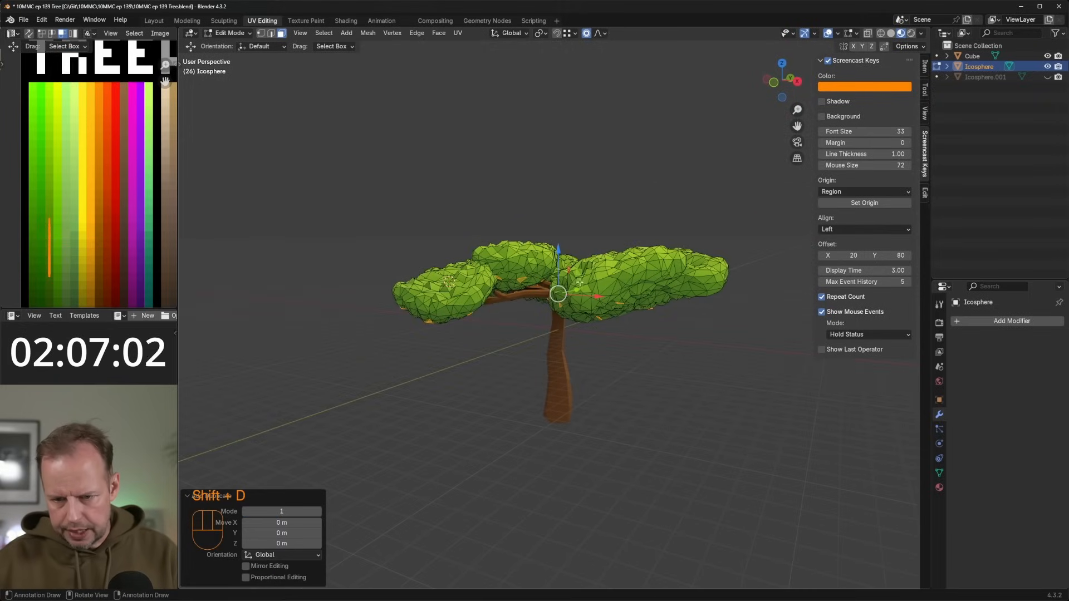
left_click_drag(557, 253, 556, 250)
key("s")
left_click(635, 262)
middle_click_drag(635, 263, 645, 253)
left_click_drag(562, 241, 564, 237)
Try to extrude the duplicated faces into hanging strands, then undo the extrusion.
key("e")
right_click(627, 259)
middle_click_drag(576, 252, 520, 244)
left_click_drag(536, 244, 536, 253)
key("e")
right_click(557, 258)
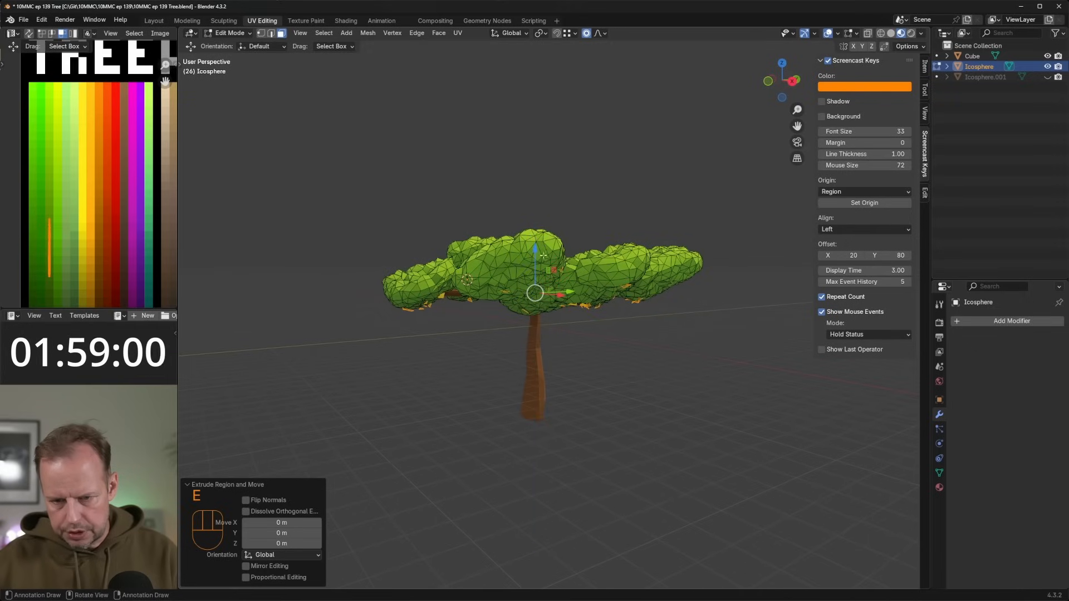
key("ctrl+z")
key("ctrl+z")
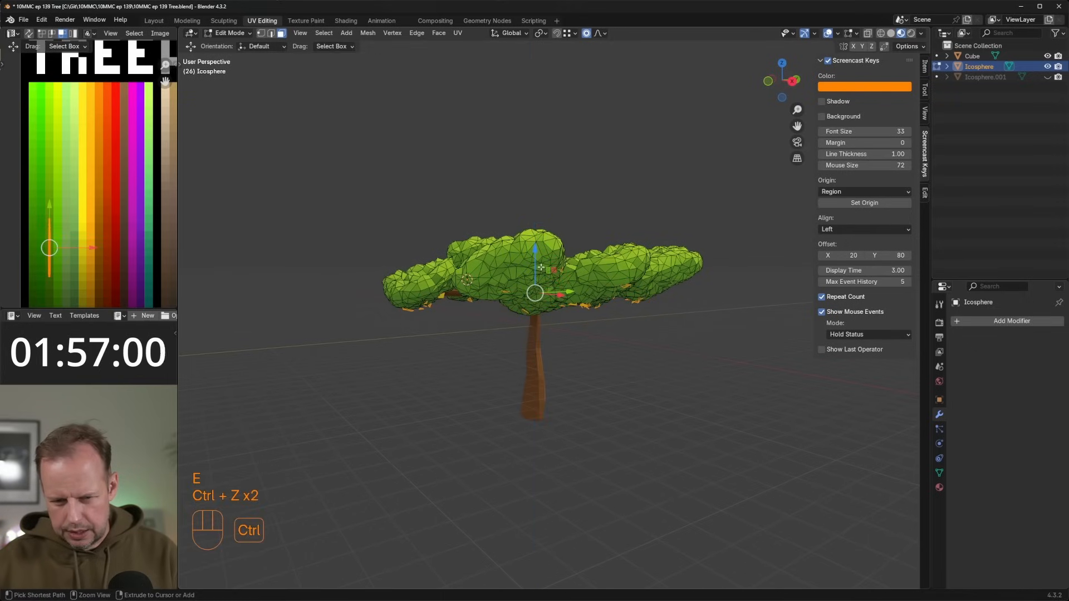
Turn off proportional editing and extrude the duplicated faces downward by about 0.64 m to form hanging strands.
key("g")
right_click(602, 277)
key("e")
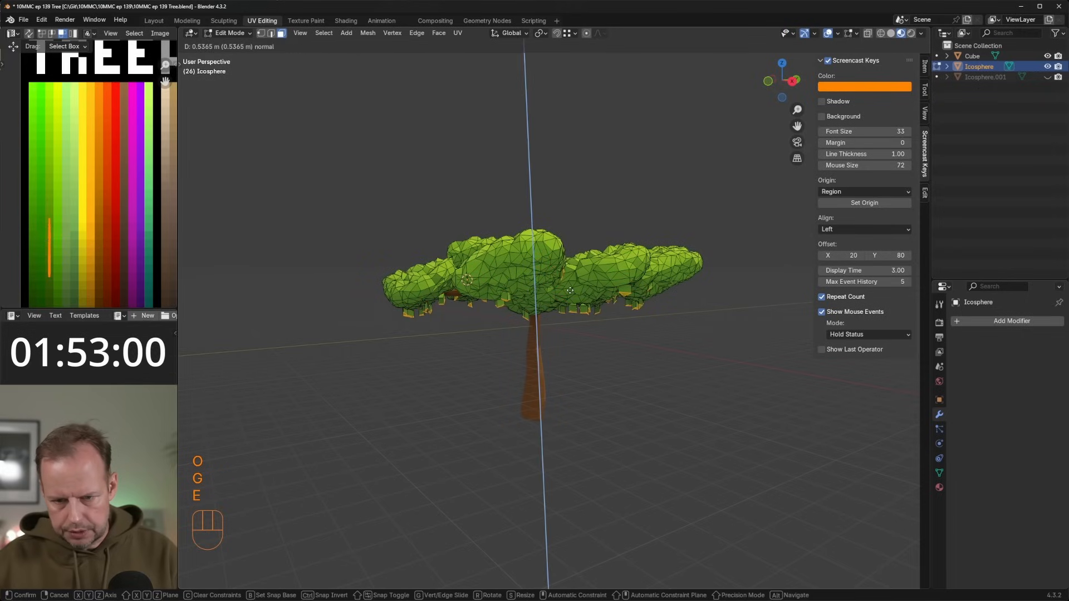
left_click(570, 291)
Randomly deselect strand-end faces at ratio 0.5 and extrude the remaining ends downward by about 0.66 m.
key("F3")
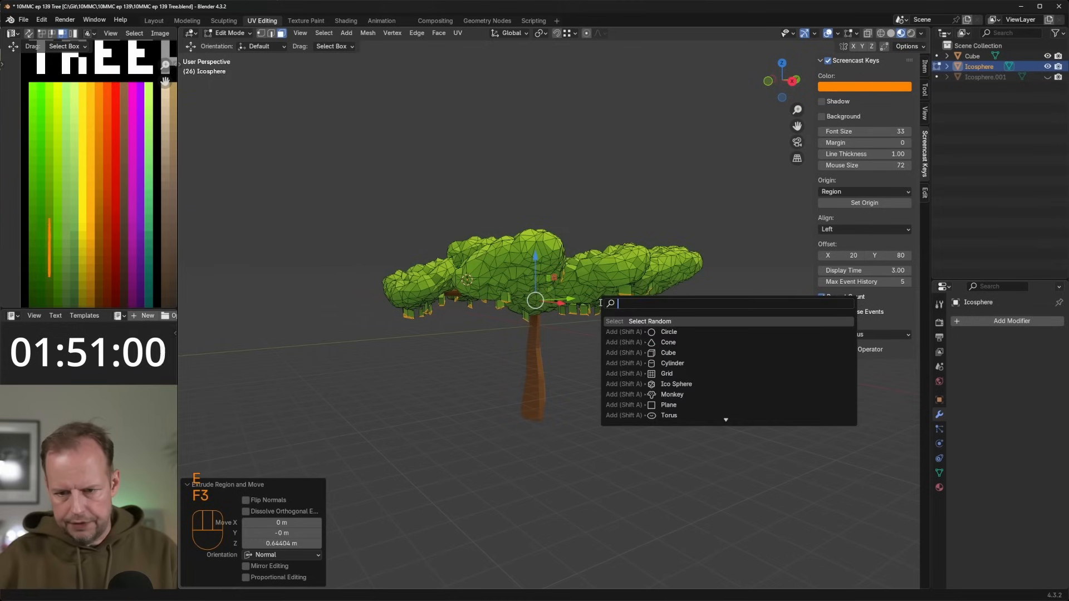
key("Return")
key("e")
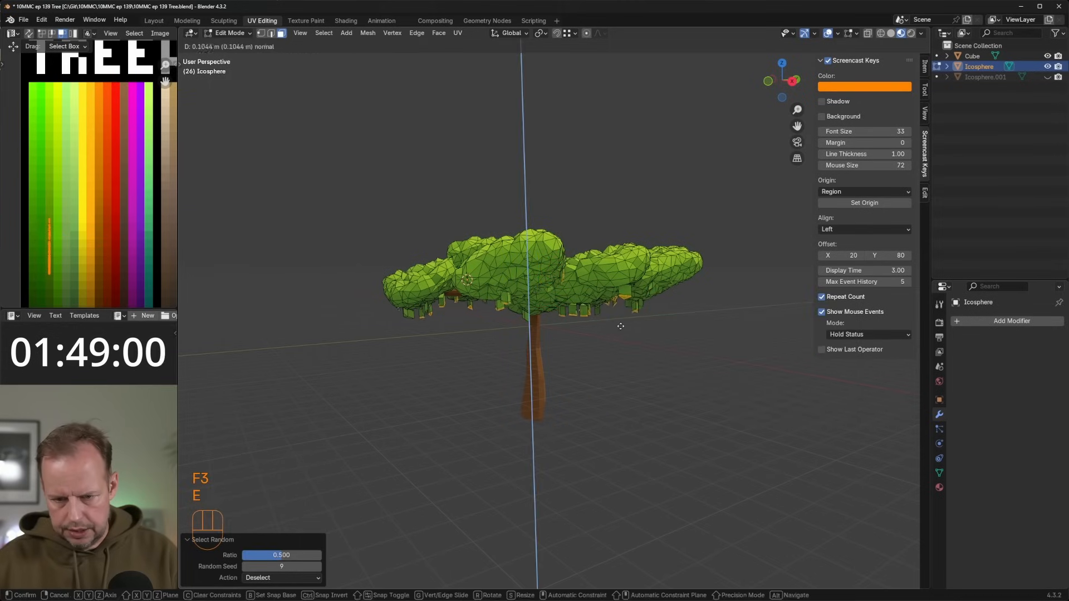
left_click(619, 331)
Randomly deselect half of the remaining strand ends and extrude the rest, lowering them about 1 m along Z.
key("F3")
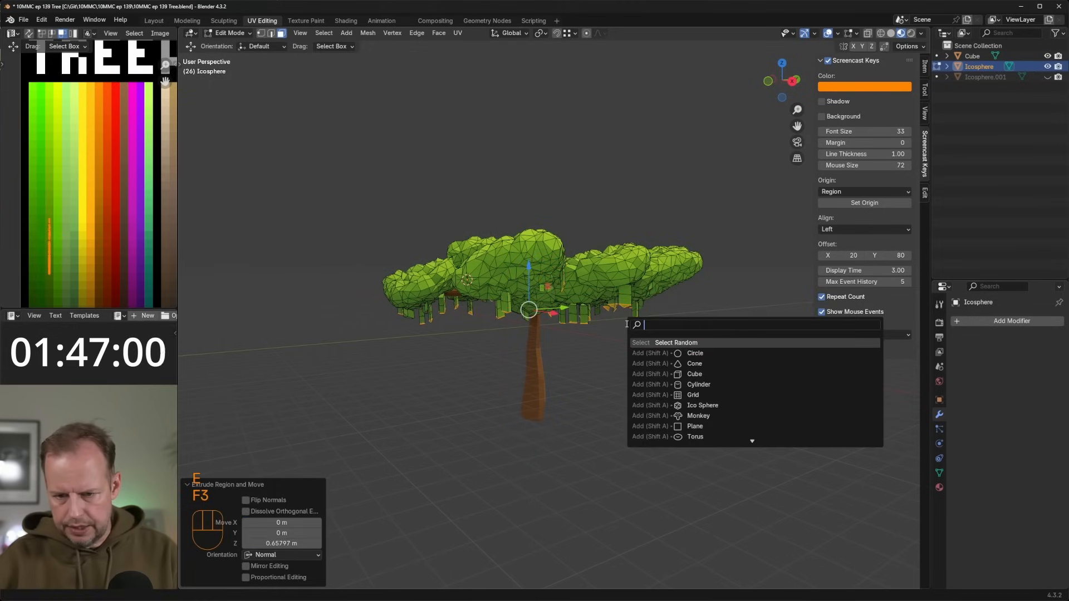
key("Return")
key("e")
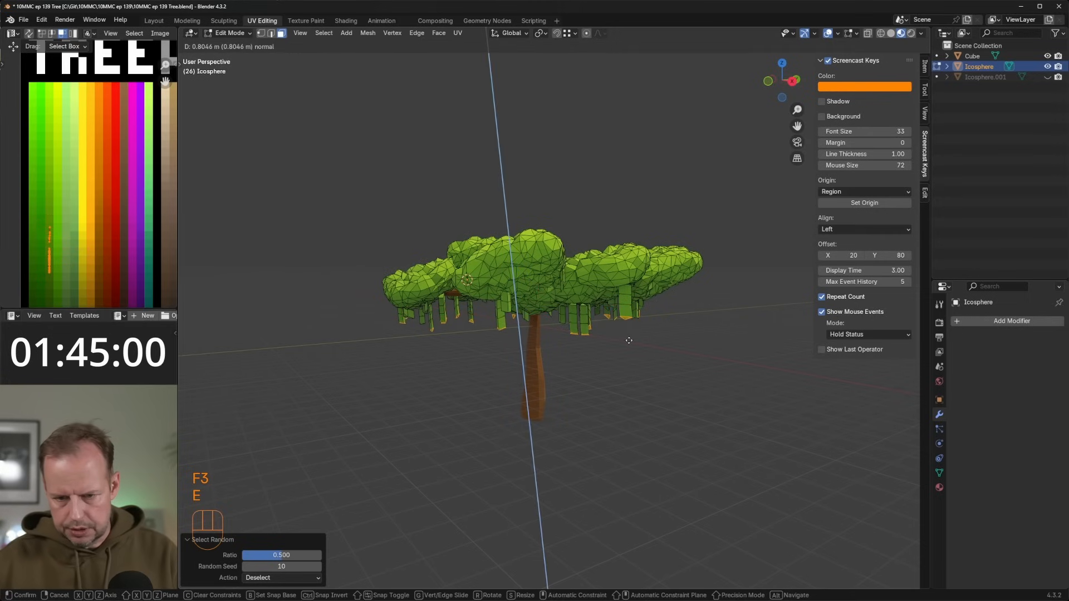
left_click(629, 340)
Repeat the random deselection and downward extrusion two more times so that only a few strands hang lowest.
key("F3")
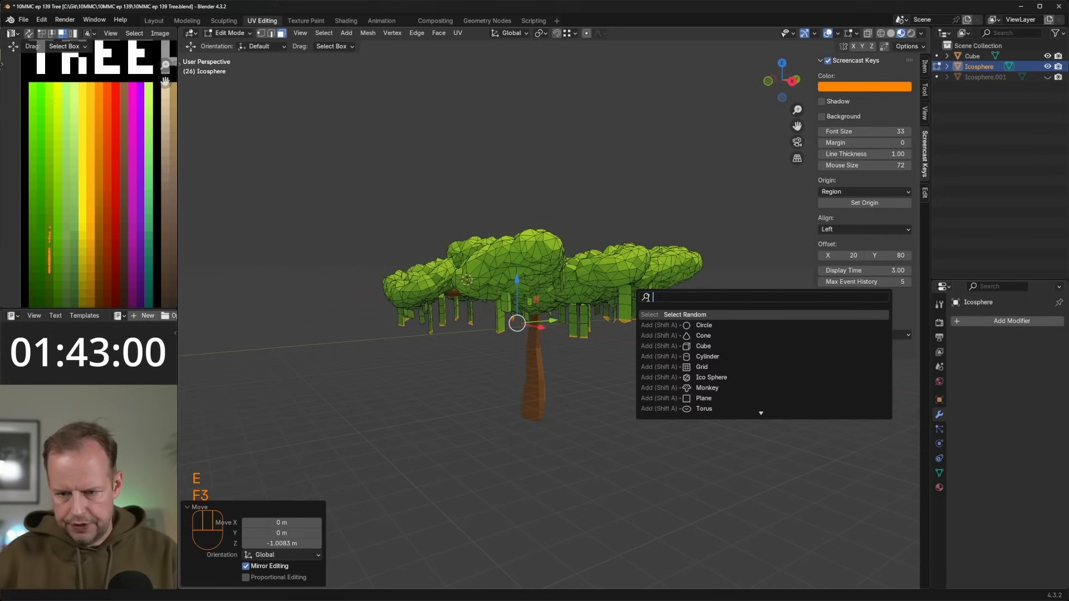
key("Return")
middle_click_drag(629, 340, 578, 355)
key("e")
right_click(579, 336)
left_click_drag(515, 277, 465, 306)
key("F3")
key("Return")
key("e")
right_click(534, 307)
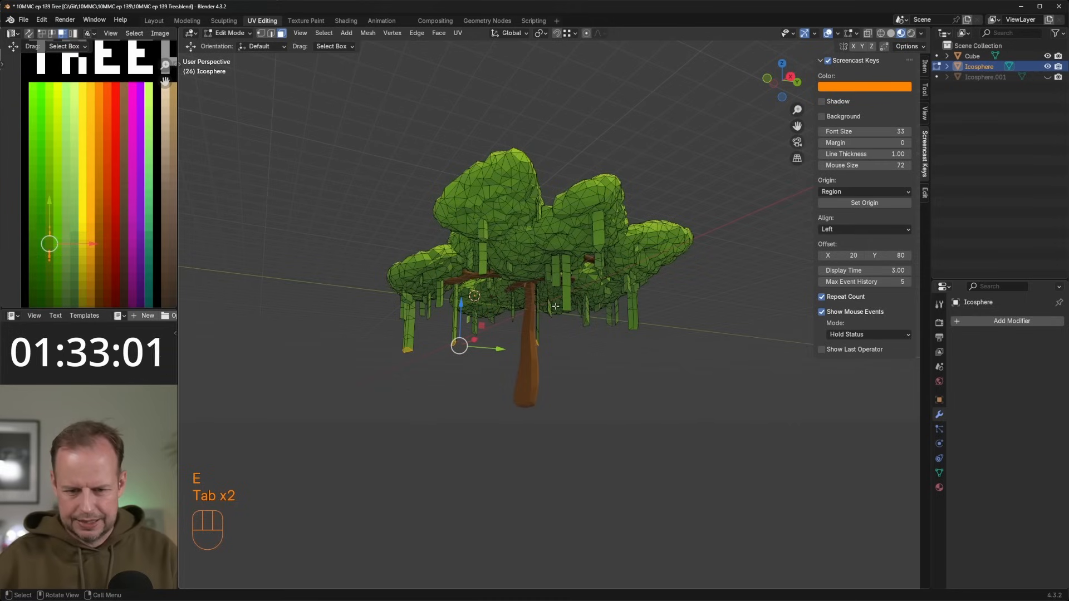
key("Tab")
key("Tab")
Separate the hanging strands into their own object by selecting all linked foliage clumps and inverting the selection, then return to Object Mode.
middle_click_drag(574, 249, 535, 334)
key("l")
key("l")
key("l")
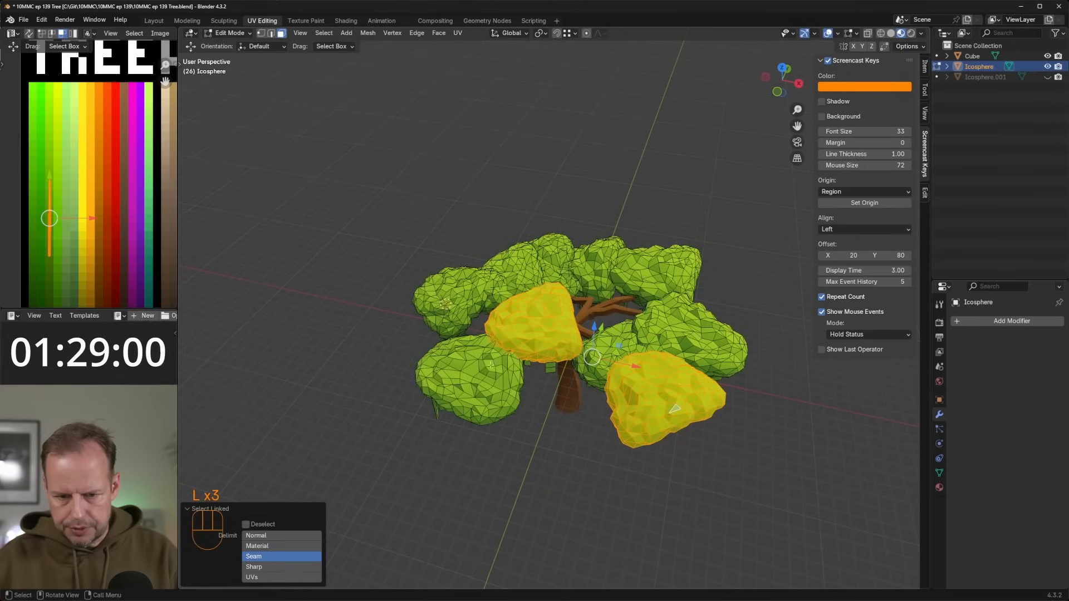
key("l")
key("l")
key("l")
key("l")
key("l")
key("l")
key("l")
key("l")
key("l")
key("l")
key("l")
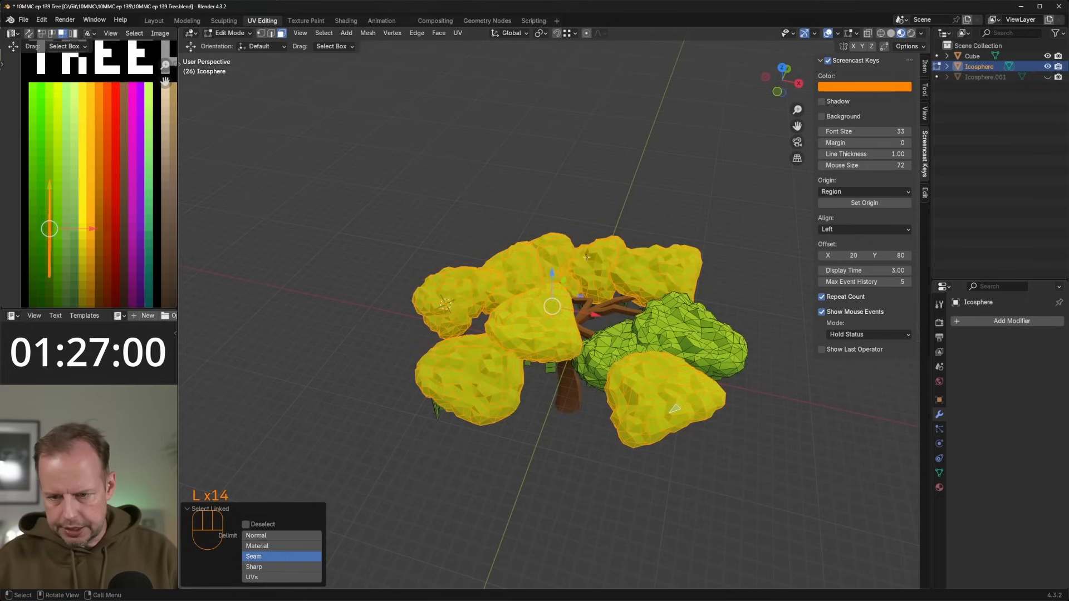
key("l")
key("l")
key("l")
key("l")
key("l")
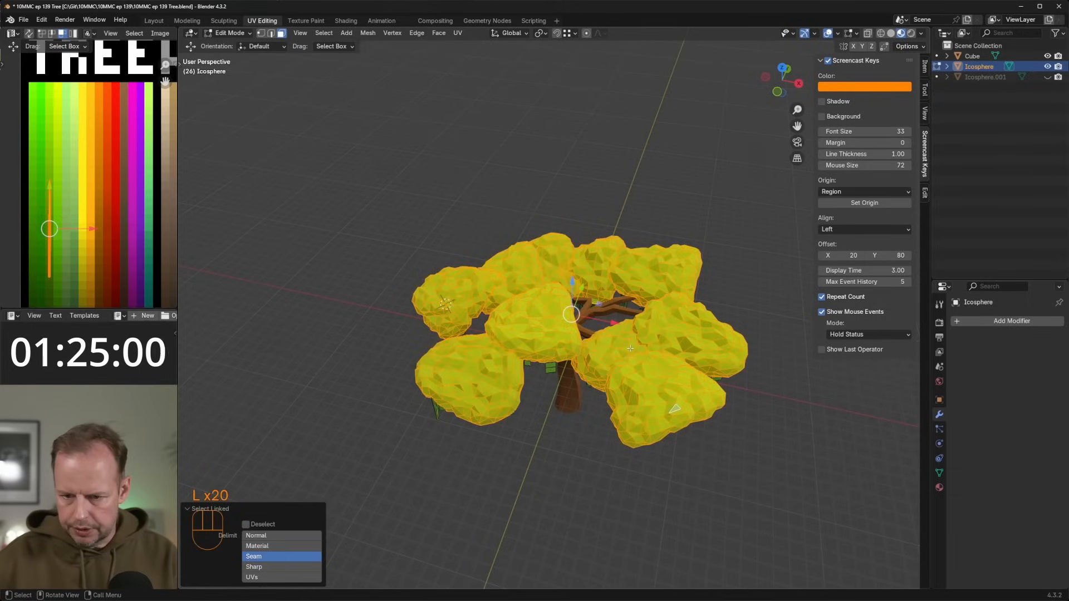
key("l")
middle_click_drag(639, 360, 612, 288)
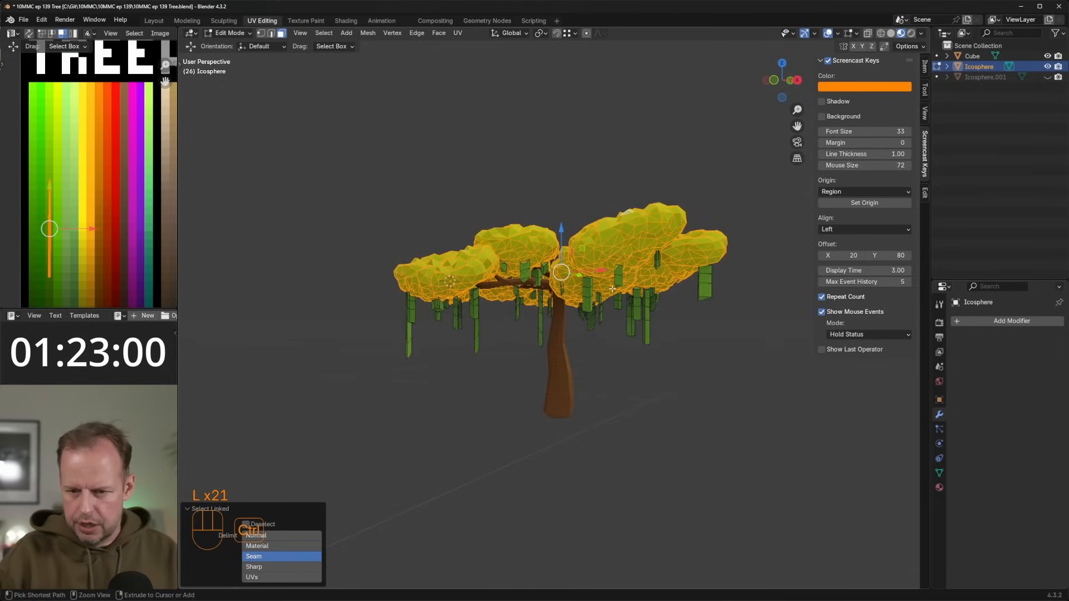
key("ctrl+i")
key("p")
left_click(612, 288)
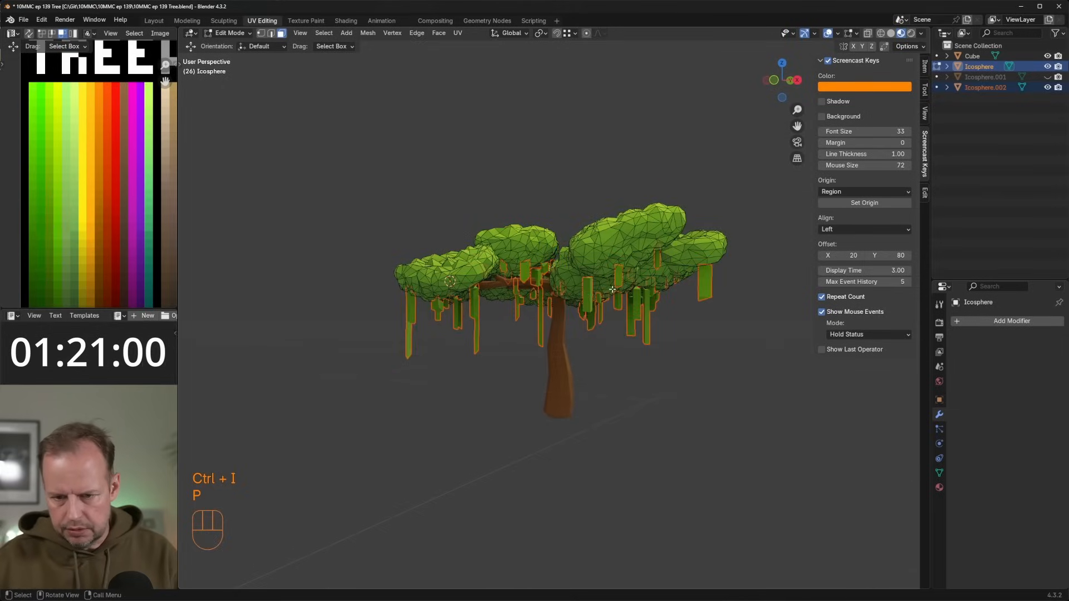
key("Tab")
key("Tab")
key("Tab")
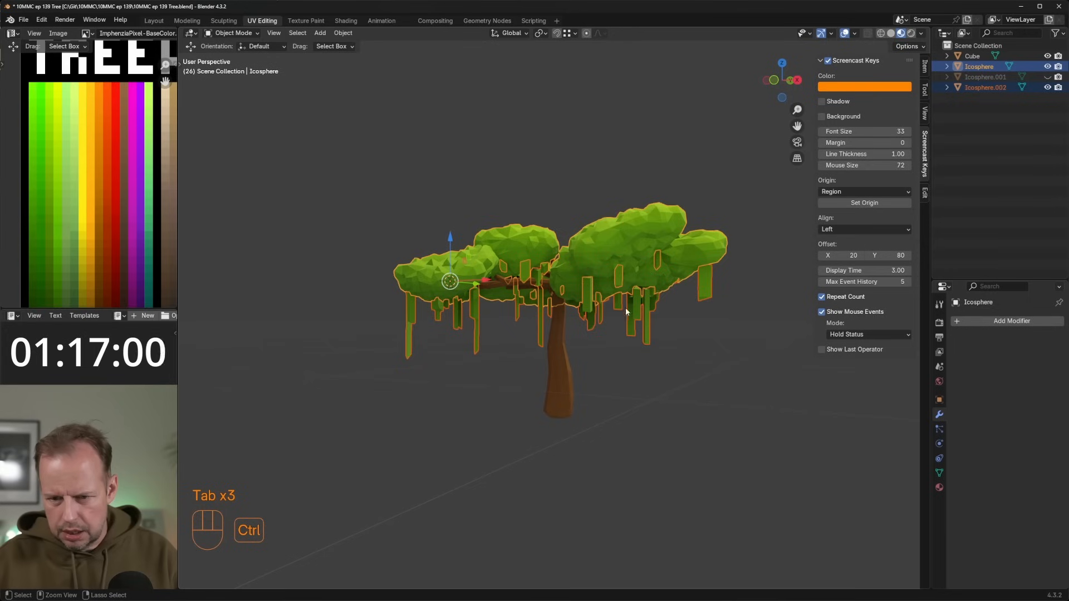
Add a level 1 Subdivision Surface modifier to both the foliage and the hanging strands.
key("ctrl+1")
middle_click_drag(644, 330, 798, 368)
key("Tab")
key("Tab")
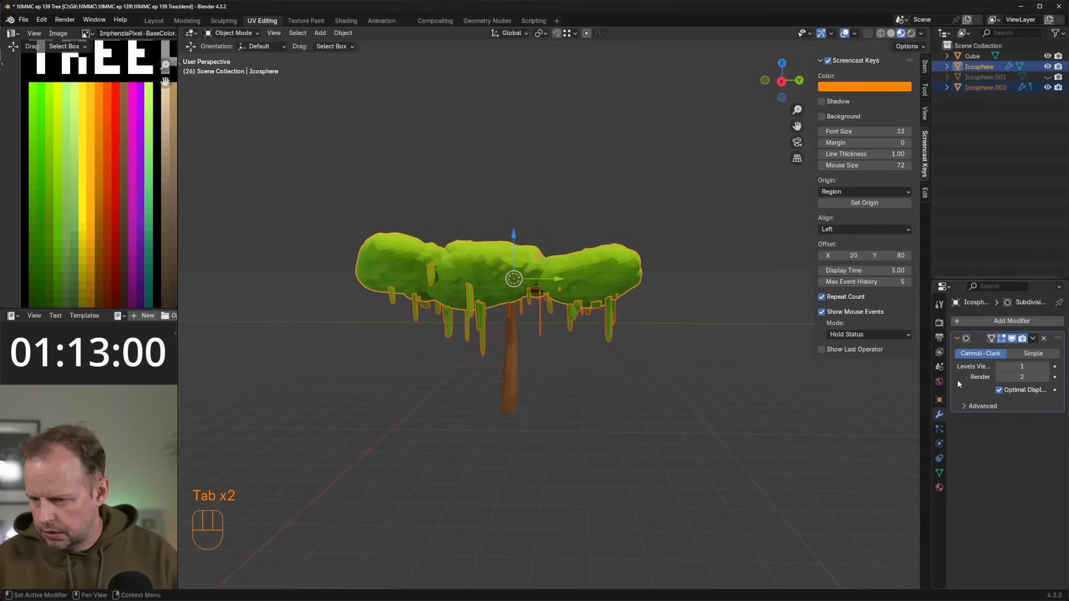
Try applying the foliage's subdivision and adding a Decimate modifier with ratio 0.0076, then undo these changes.
key("ctrl+a")
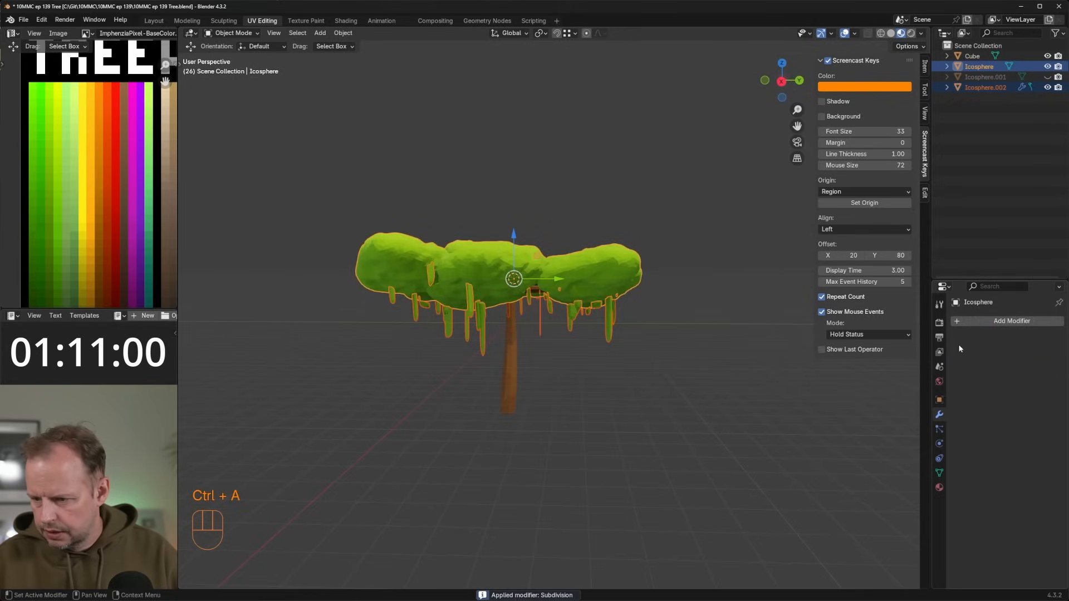
left_click(957, 321)
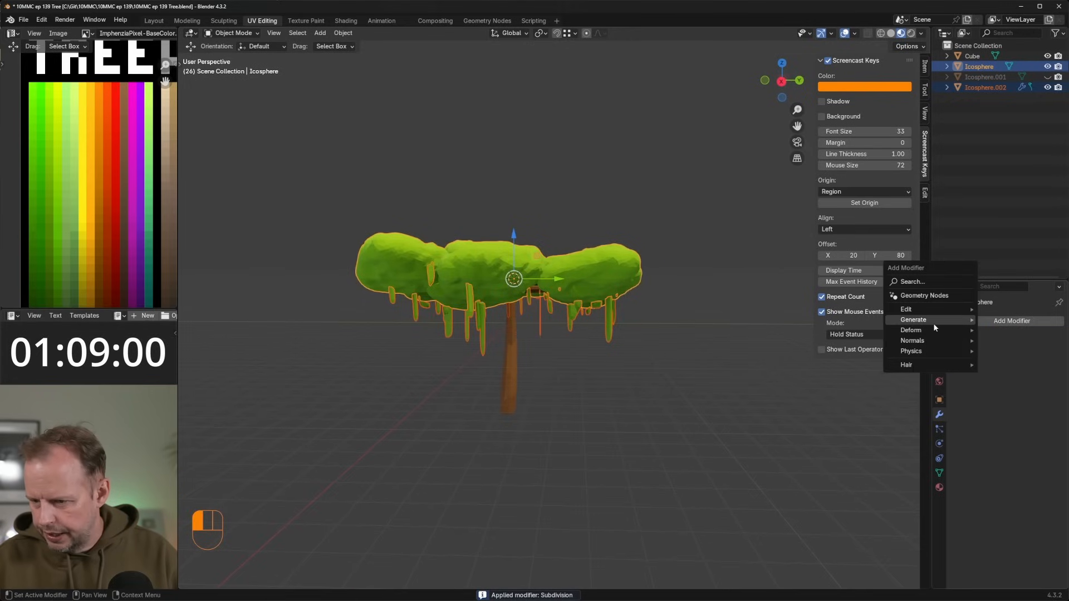
mouse_move(934, 322)
left_click(840, 360)
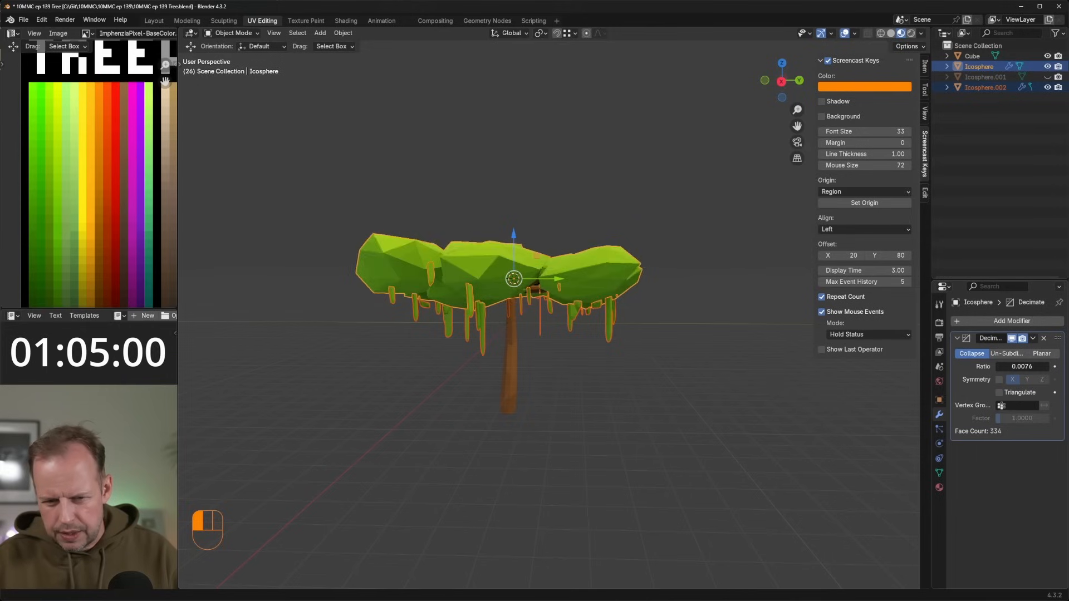
key("ctrl+z")
key("ctrl+z")
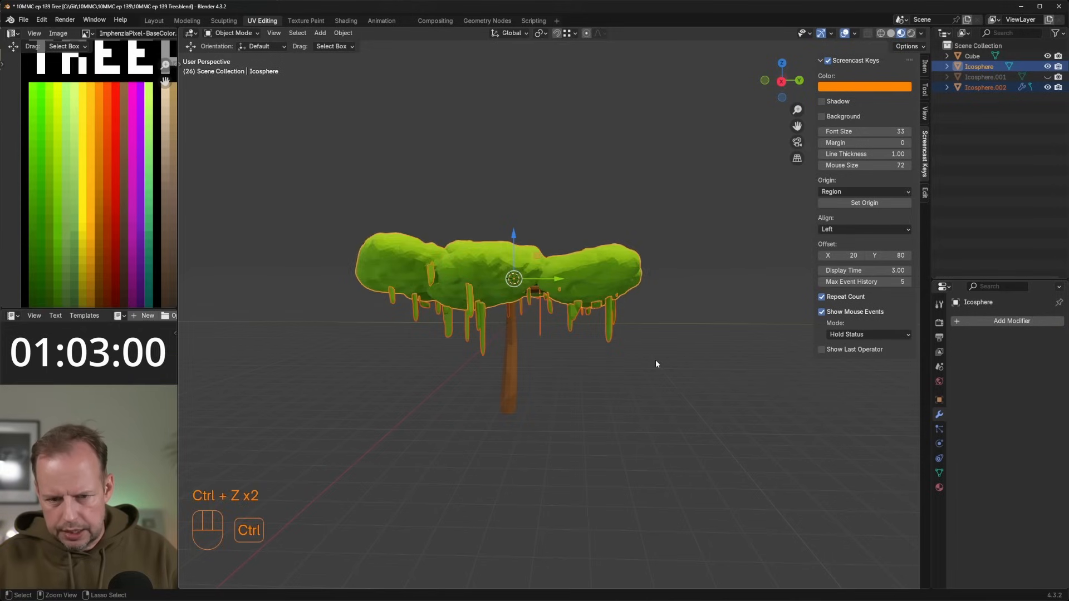
key("ctrl+z")
key("ctrl+z")
key("ctrl+z")
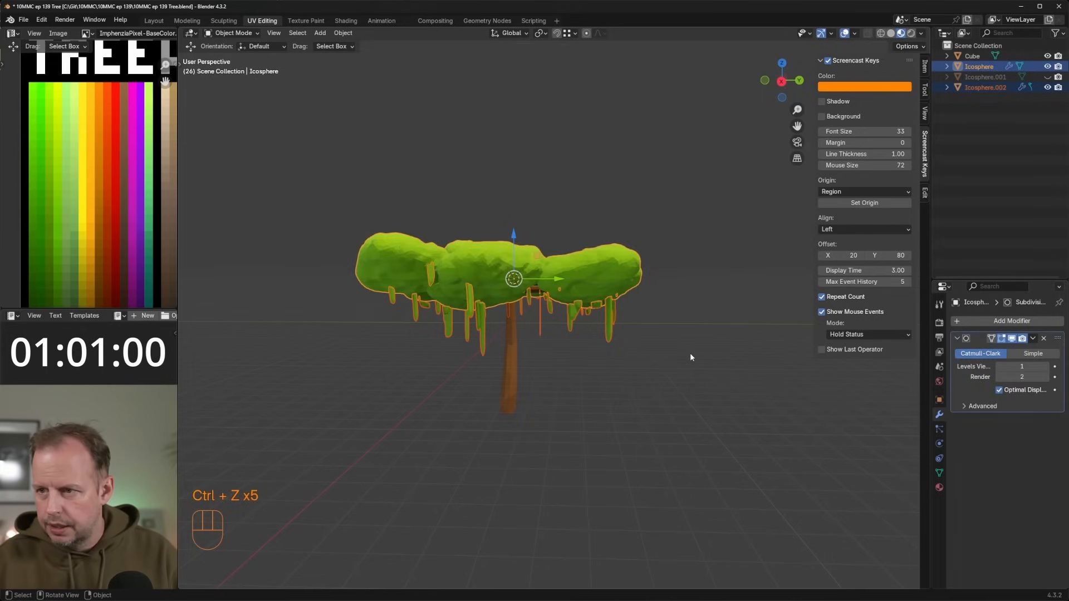
Undo the subdivision on both foliage and strands, and apply a level 1 Subdivision Surface modifier to the hanging strands only.
key("ctrl+z")
key("Tab")
key("Tab")
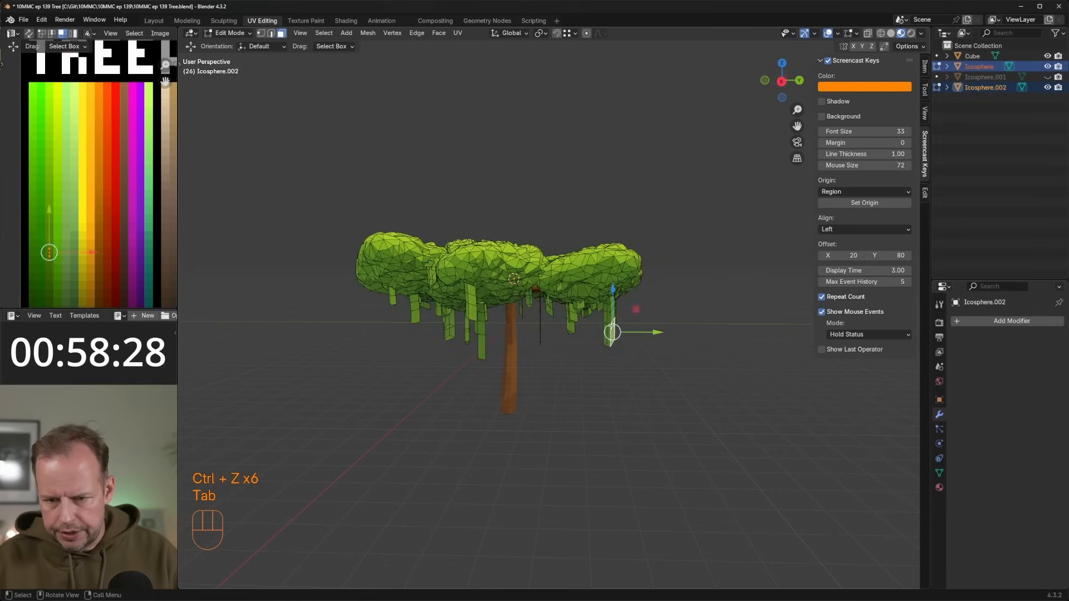
key("ctrl+1")
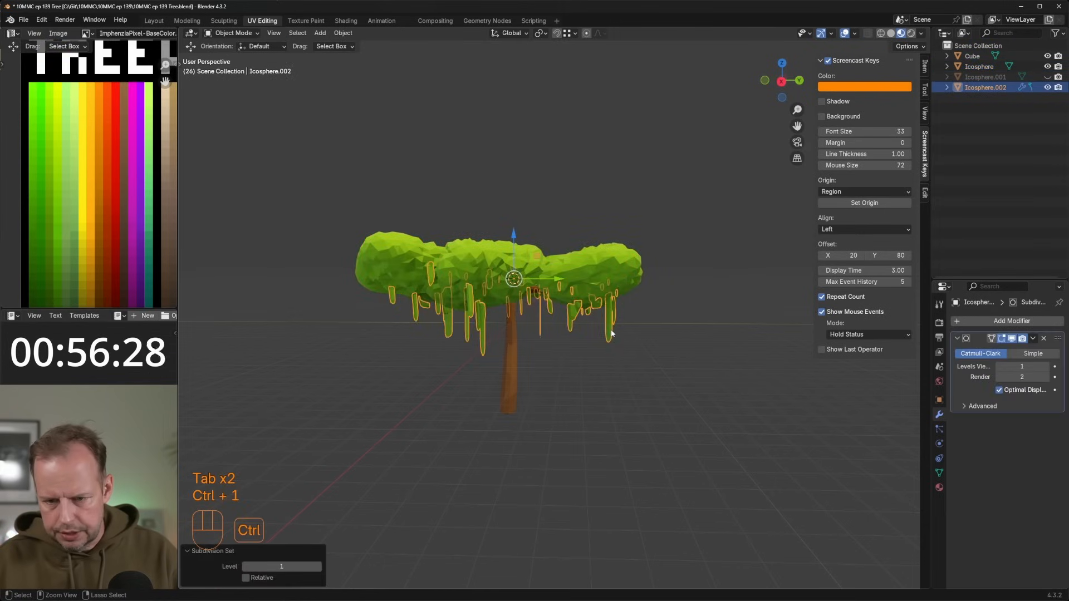
key("ctrl+a")
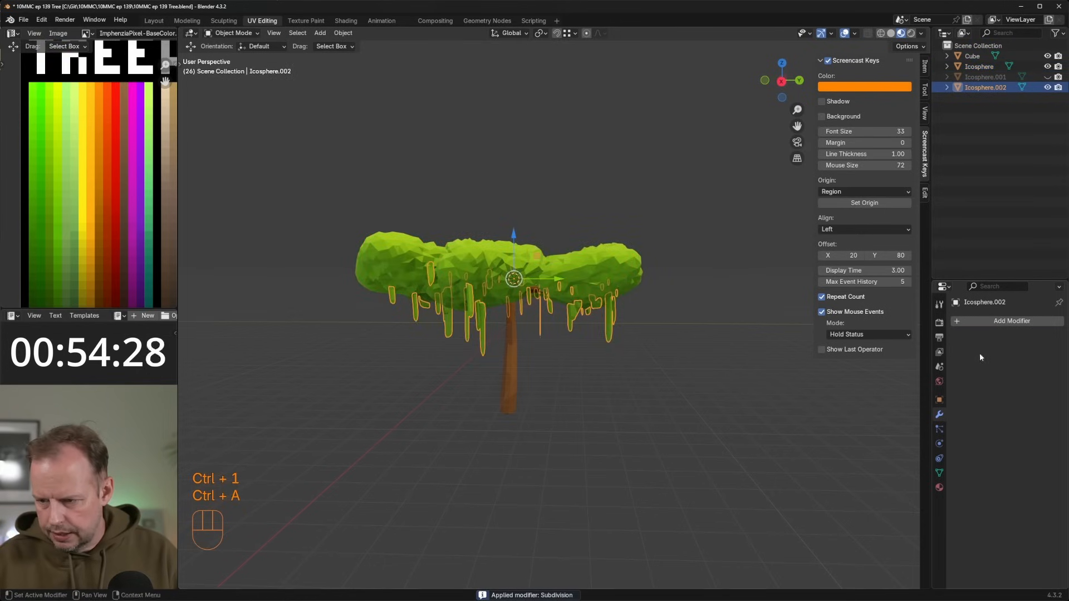
Add a Decimate modifier to the hanging strands with a ratio of about 0.1985.
left_click(964, 322)
left_click(922, 319)
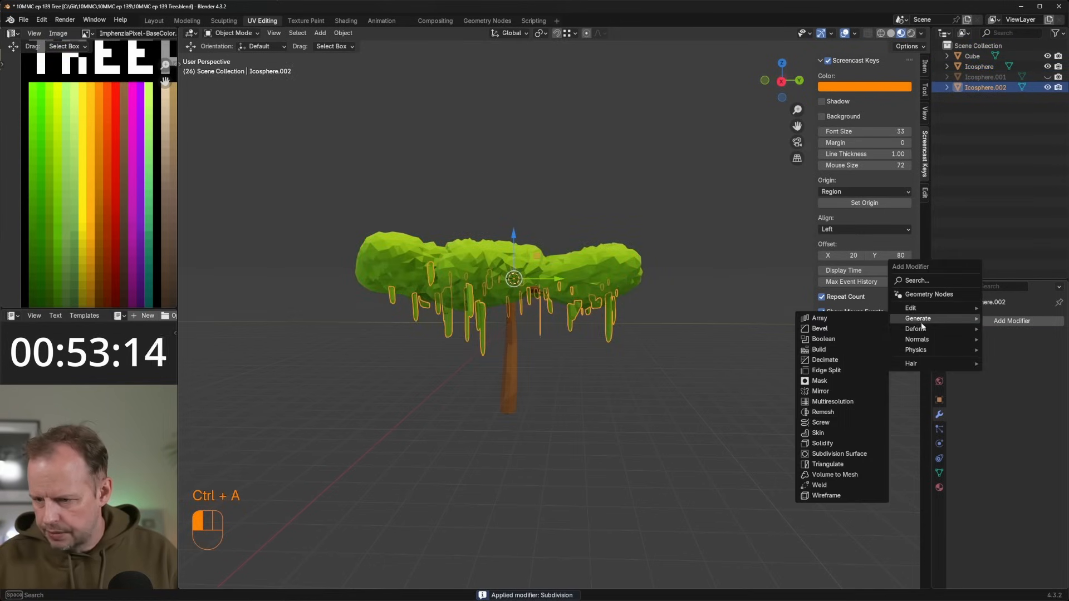
left_click(844, 361)
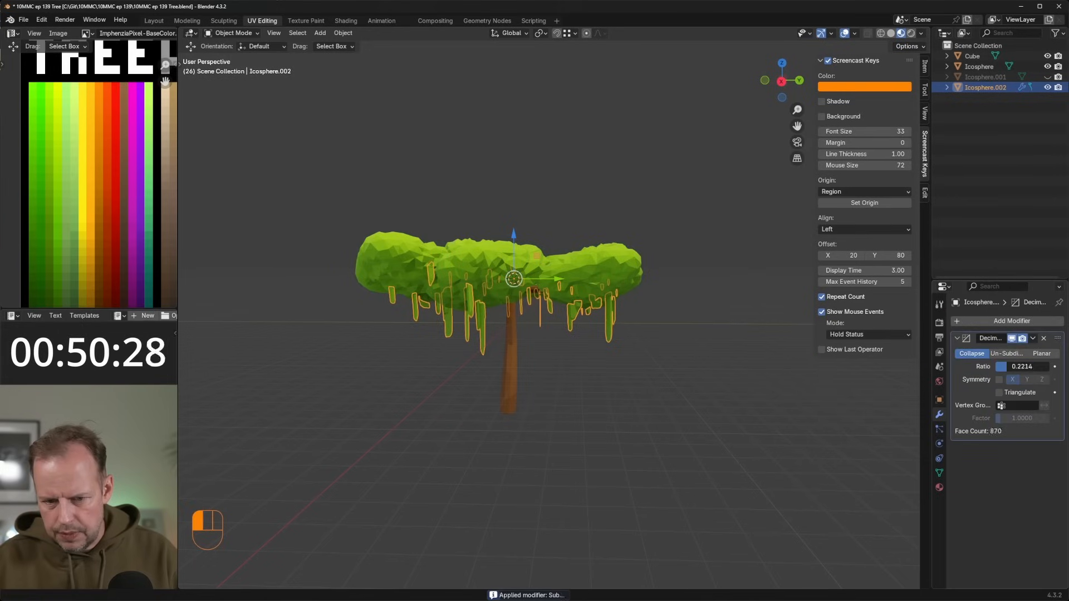
middle_click_drag(495, 298, 549, 329)
key("Tab")
key("Tab")
left_click(595, 383)
middle_click_drag(594, 383, 599, 316)
left_click(555, 333)
scroll(556, 333, "up", 4)
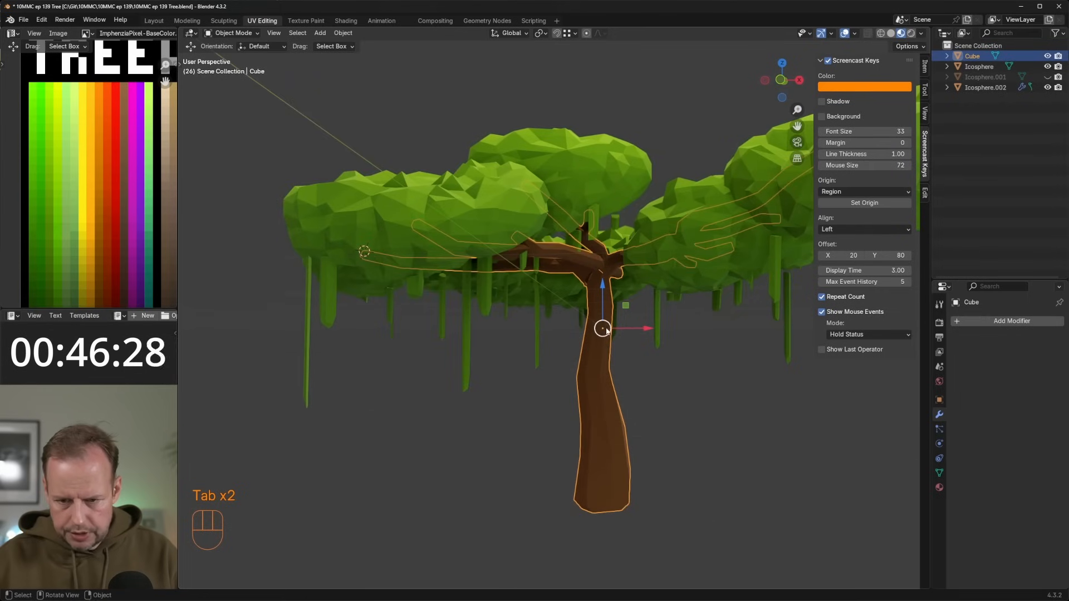
middle_click_drag(695, 307, 747, 266)
key("Tab")
key("Tab")
Duplicate a face of the foliage object in face select mode and place the copy beneath the foliage near the trunk.
left_click(658, 234)
key("Tab")
scroll(668, 233, "up", 4)
key("3")
scroll(704, 228, "down", 2)
key("shift+d")
left_click(749, 243)
Extrude the duplicated face downward from the foliage to start a looping vine.
key("e")
left_click(698, 313)
middle_click_drag(698, 314, 777, 359)
left_click(729, 343)
right_click(704, 366, "ctrl")
Try scaling, extending and moving the end of the vine, and undo these changes.
key("s")
left_click(765, 354)
right_click(689, 344, "ctrl")
middle_click_drag(689, 343, 631, 331)
key("s")
left_click(711, 392)
key("ctrl+z")
key("s")
left_click(708, 393)
key("g")
left_click(711, 395)
key("ctrl+z")
key("ctrl+z")
key("ctrl+z")
key("ctrl+z")
Rotate the vine's end face and extrude another segment, turning and moving its end to begin the lower bend.
key("r")
left_click(743, 390)
key("e")
left_click(711, 410)
key("r")
left_click(700, 395)
key("g")
left_click(696, 361)
Extrude the vine's bottom segment across the trunk, rotating and repositioning its end face.
key("e")
left_click(679, 348)
key("r")
left_click(666, 378)
key("g")
left_click(663, 356)
key("r")
left_click(659, 374)
Extrude two rising segments that bring the vine back up into the foliage, with the end face angled upward between them.
key("e")
left_click(616, 322)
key("r")
left_click(608, 346)
key("g")
left_click(614, 329)
key("e")
left_click(598, 265)
scroll(598, 265, "down", 5)
middle_click_drag(690, 301, 642, 322)
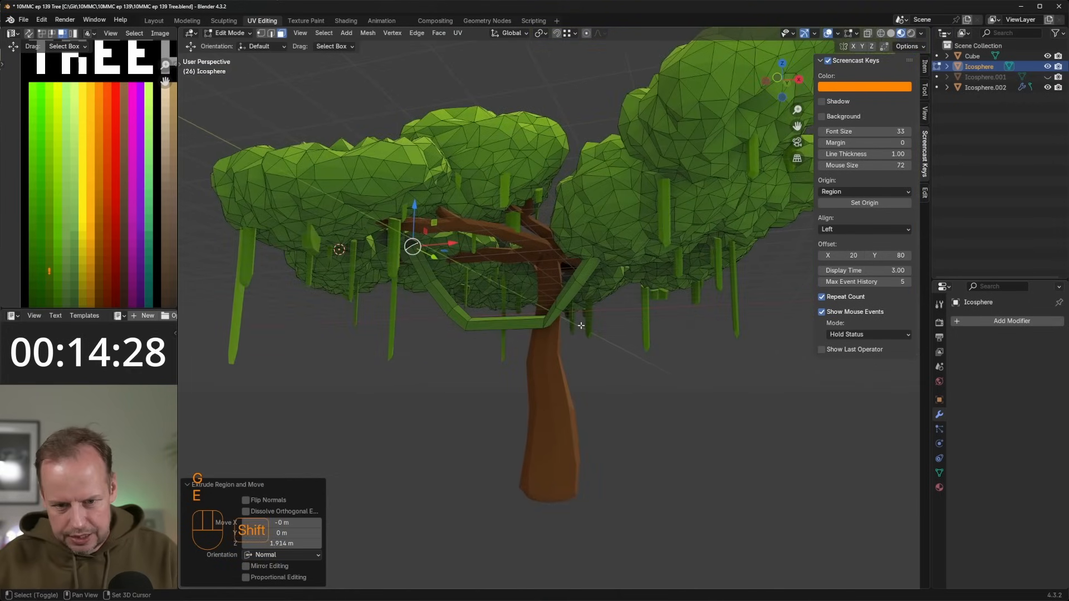
Duplicate the vine's end face and extrude it downward twice as a second vine, rotating and moving its end.
key("shift+d")
left_click(629, 301)
key("e")
left_click(596, 336)
key("e")
left_click(617, 356)
key("r")
left_click(597, 304)
key("g")
left_click(609, 304)
Extrude the second vine's next segment, rotating and moving its end face to follow the bend.
middle_click_drag(609, 306, 561, 278)
key("e")
left_click(585, 355)
key("r")
left_click(562, 326)
key("g")
left_click(584, 317)
Extrude two further segments of the second vine toward the trunk, rotating and repositioning the end face.
key("e")
left_click(593, 313)
key("r")
left_click(583, 295)
key("g")
left_click(578, 276)
key("e")
left_click(593, 280)
key("g")
left_click(549, 330)
Undo the trial shrinking and growing of the selection, and move the second vine's end face about 0.85 m down beside the trunk.
key("ctrl+KP_Subtract")
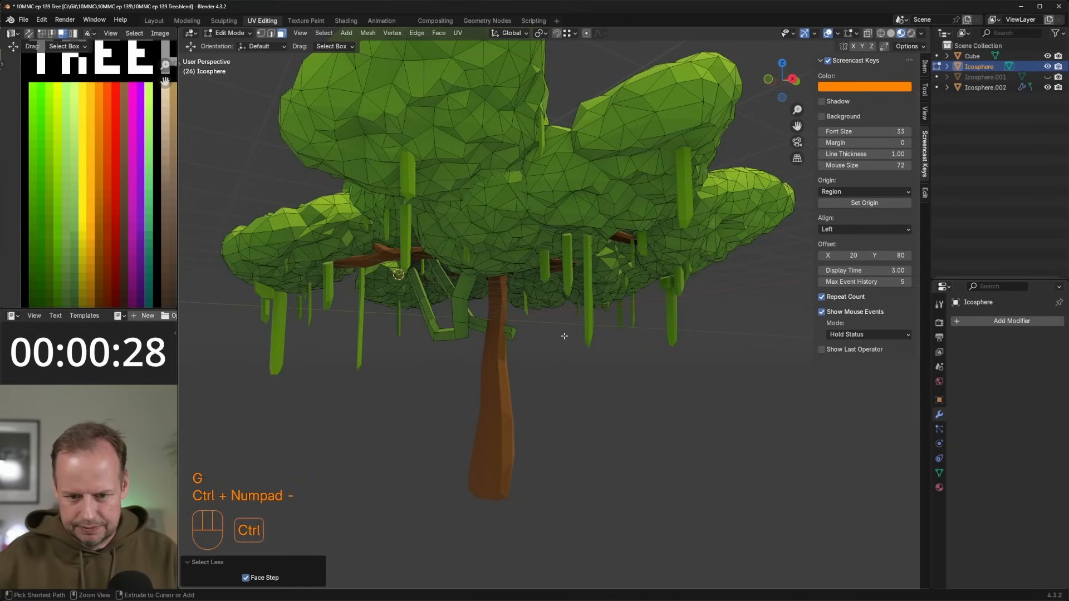
key("ctrl+KP_Add")
key("ctrl+z")
key("ctrl+z")
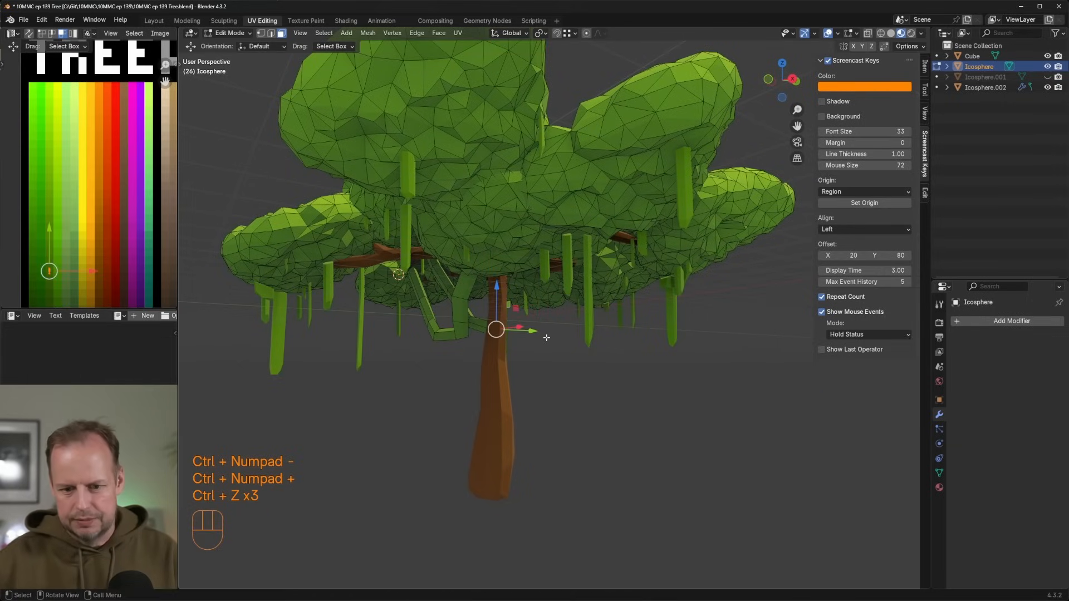
key("g")
left_click(577, 347)
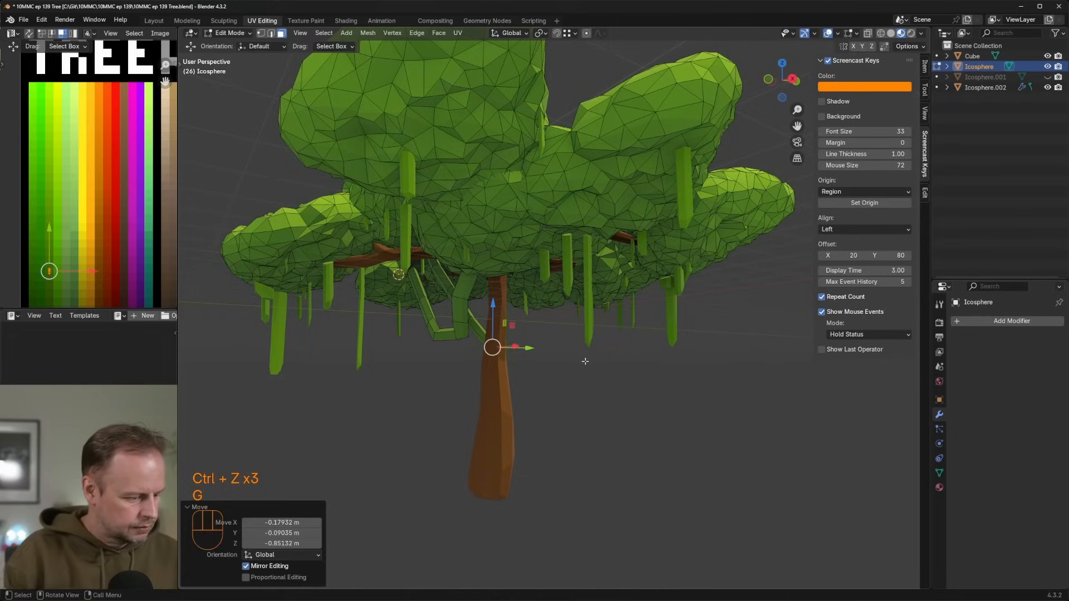
Inspect the tree and its new looping vines from several angles in Object and Edit Mode.
scroll(461, 290, "down", 4)
key("Tab")
middle_click_drag(652, 313, 548, 270)
middle_click_drag(585, 300, 574, 337)
key("Tab")
scroll(529, 316, "up", 2)
middle_click_drag(559, 285, 613, 351)
scroll(528, 309, "down", 5)
scroll(615, 353, "up", 4)
key("Tab")
middle_click_drag(673, 406, 409, 325)
scroll(478, 344, "down", 3)
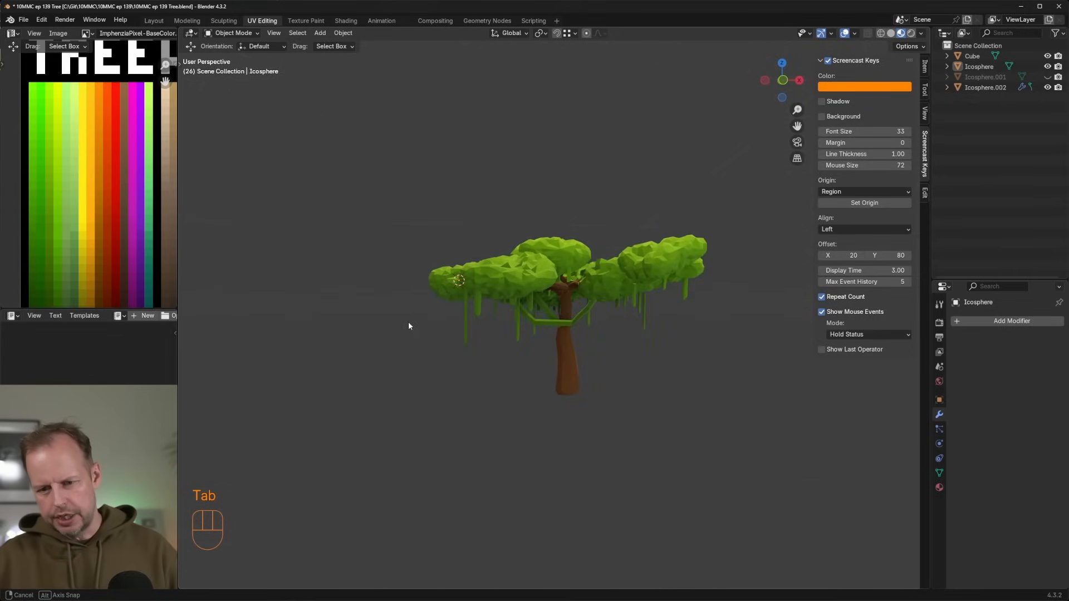
scroll(587, 347, "down", 1)
left_click_drag(408, 189, 710, 394)
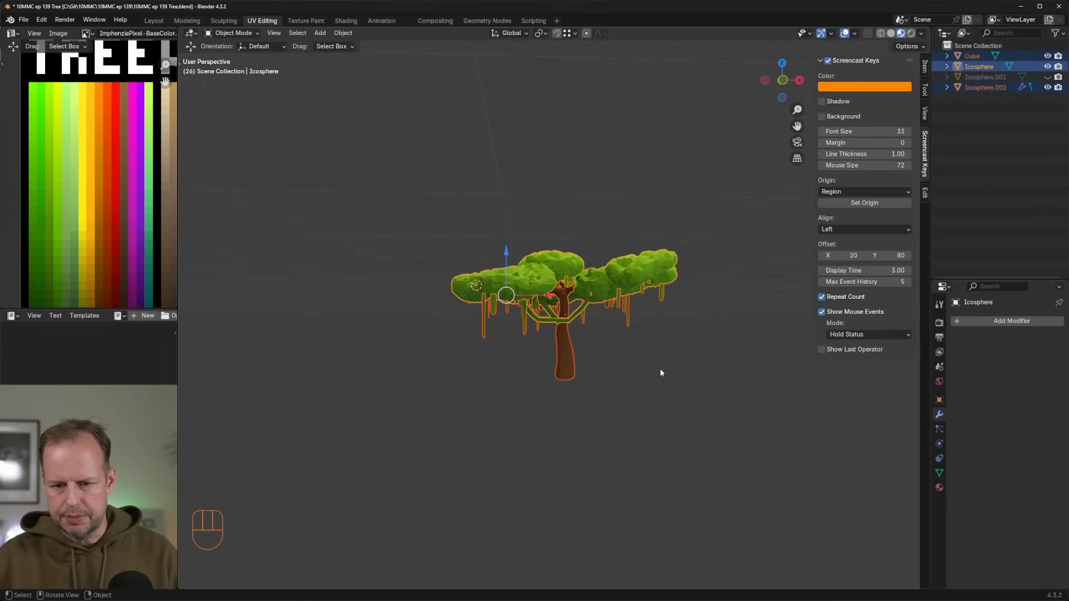
left_click(688, 314)
scroll(575, 359, "up", 3)
scroll(590, 390, "down", 1)
left_click(572, 370)
scroll(586, 328, "down", 2)
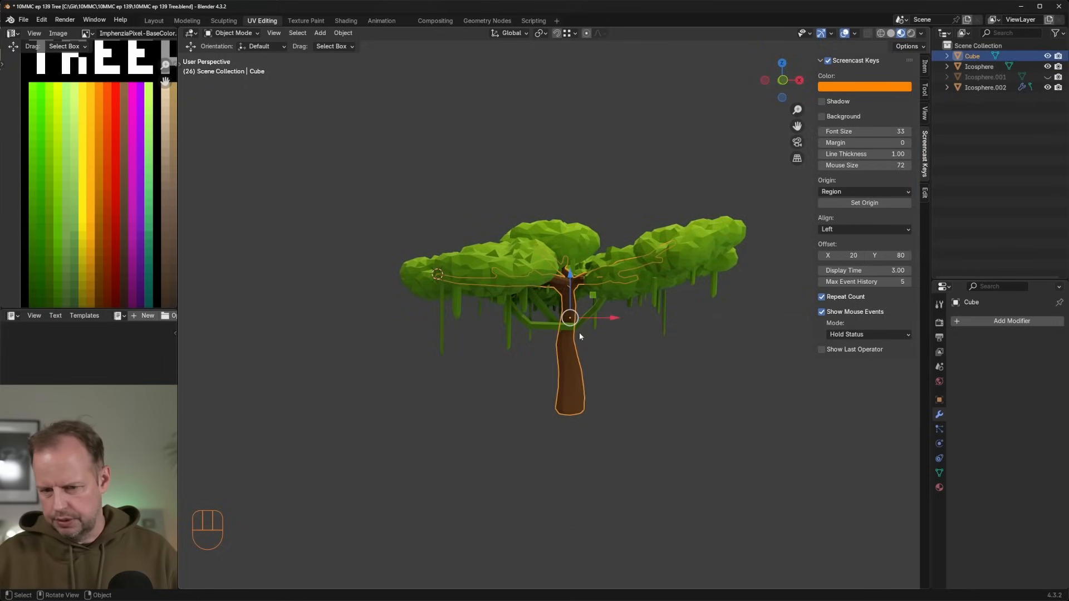
left_click(684, 240, "shift")
left_click(570, 385, "shift")
left_click(590, 316, "shift")
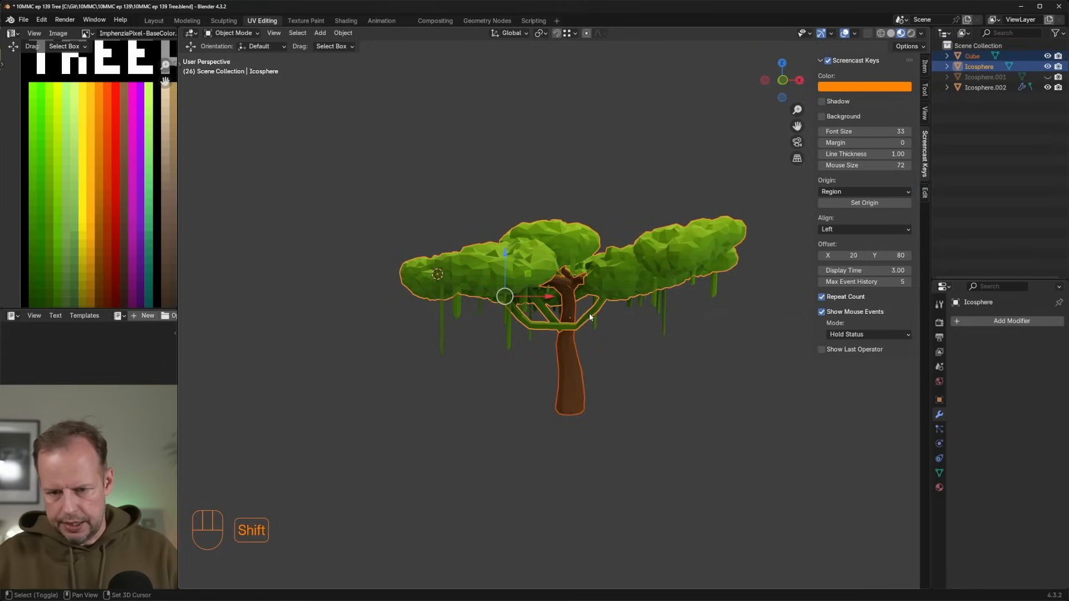
middle_click_drag(593, 312, 622, 370)
left_click(567, 359)
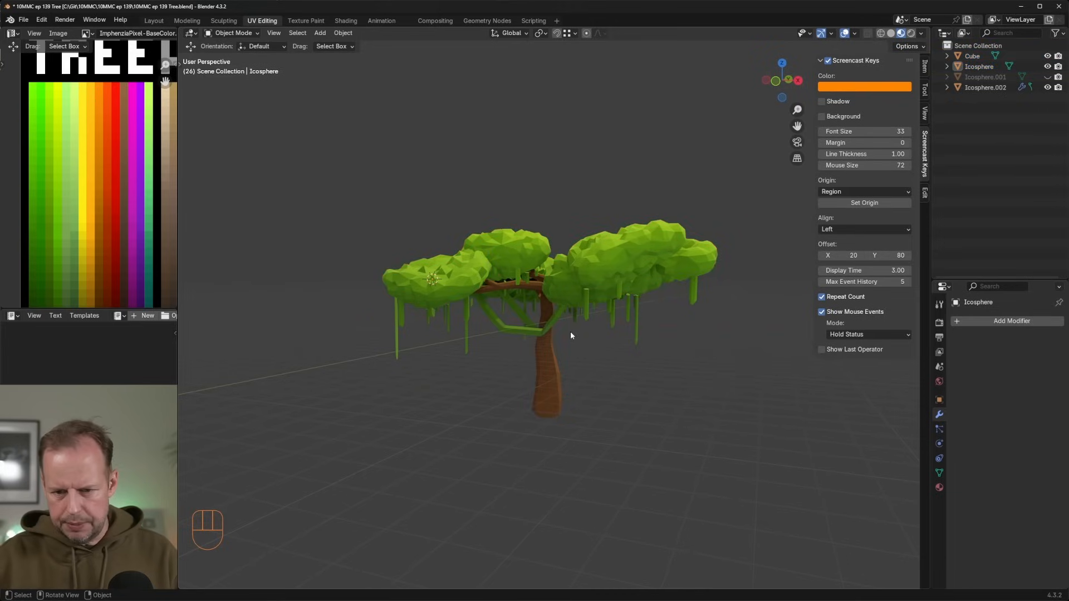
middle_click_drag(570, 332, 581, 335)
left_click(566, 364)
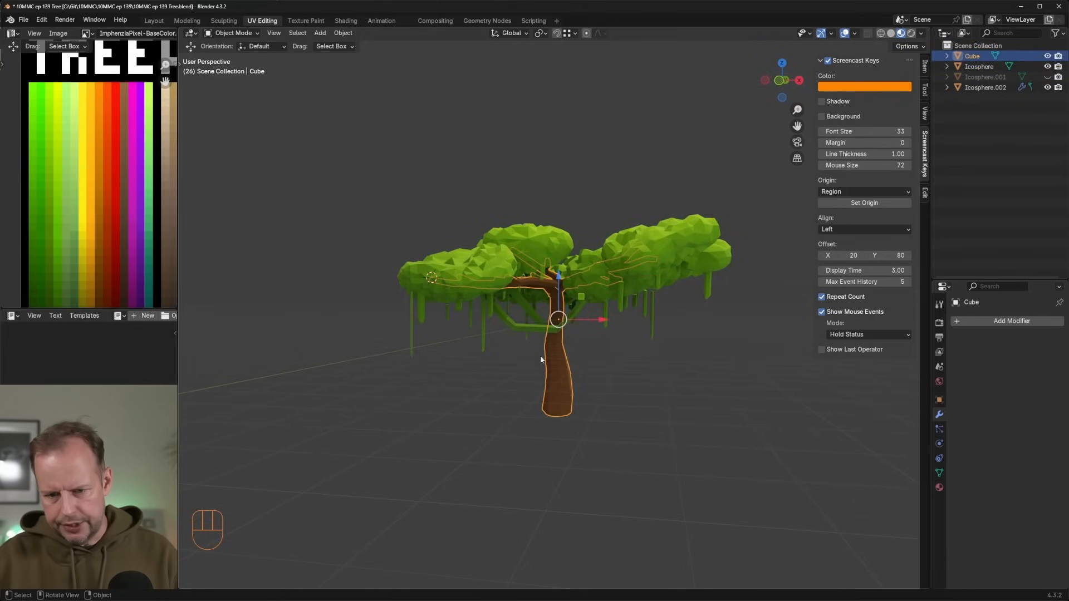
scroll(601, 341, "up", 2)
scroll(606, 234, "down", 2)
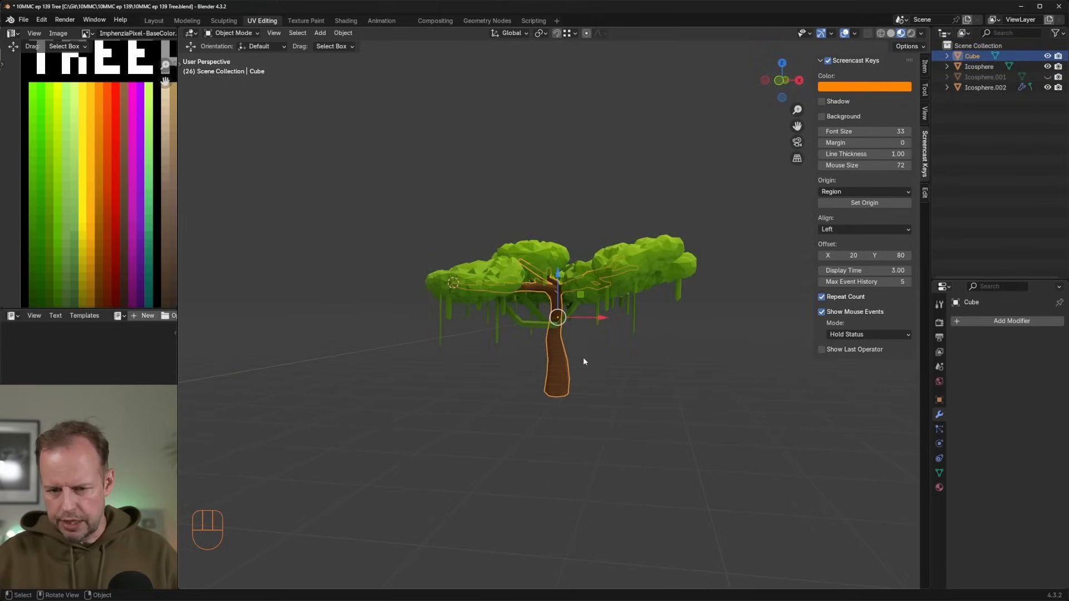
Rename the foliage object with the looping vines as TreeTop.
left_click(562, 353)
left_click(565, 334)
key("F2")
type("TreeTop")
key("Return")
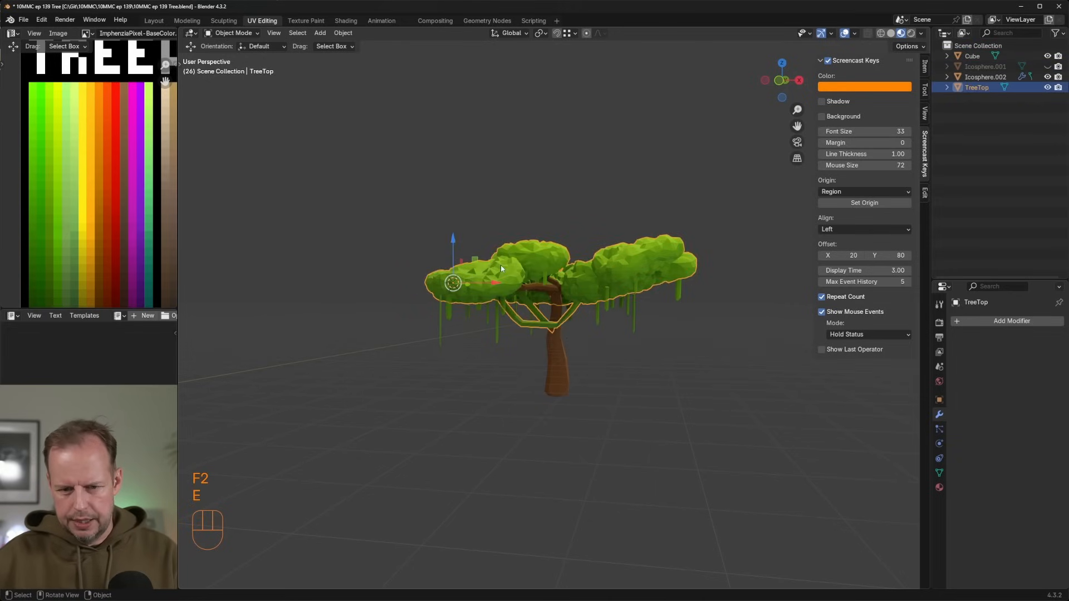
Rename the hanging strands object as TreeHangyStuff.
left_click(438, 329)
key("F2")
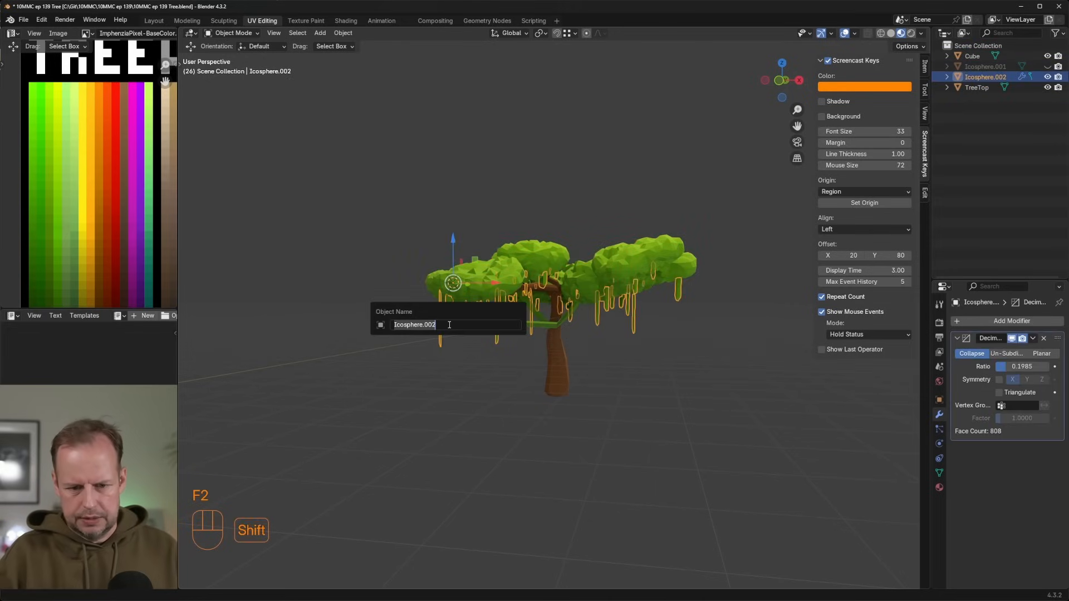
type("TreeHangyStuff")
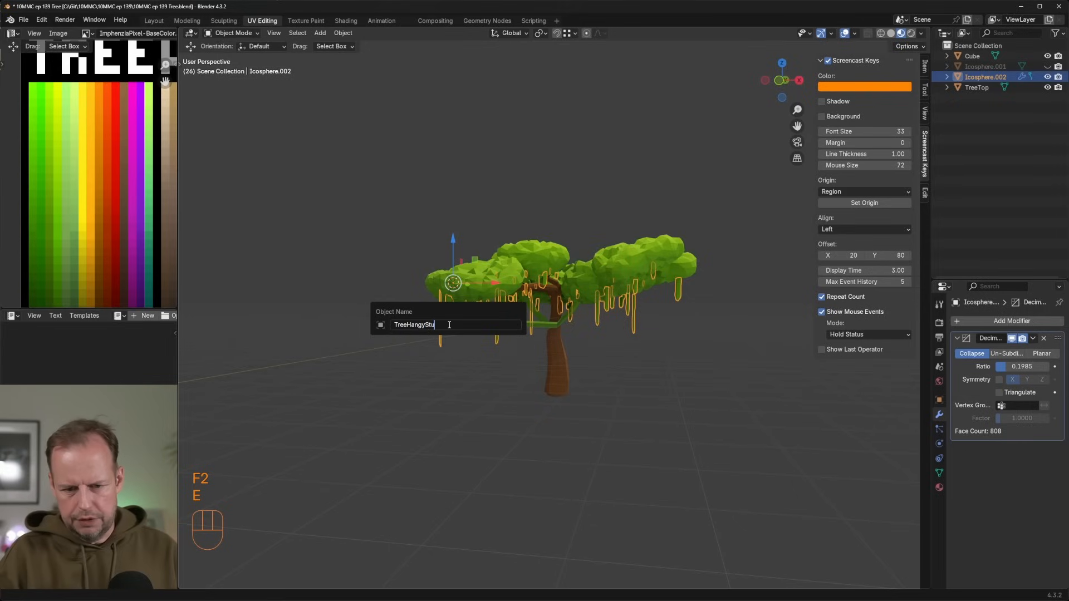
key("Return")
Rename the trunk object as TreeTrunk.
left_click(568, 369)
key("F2")
type("TreeTY")
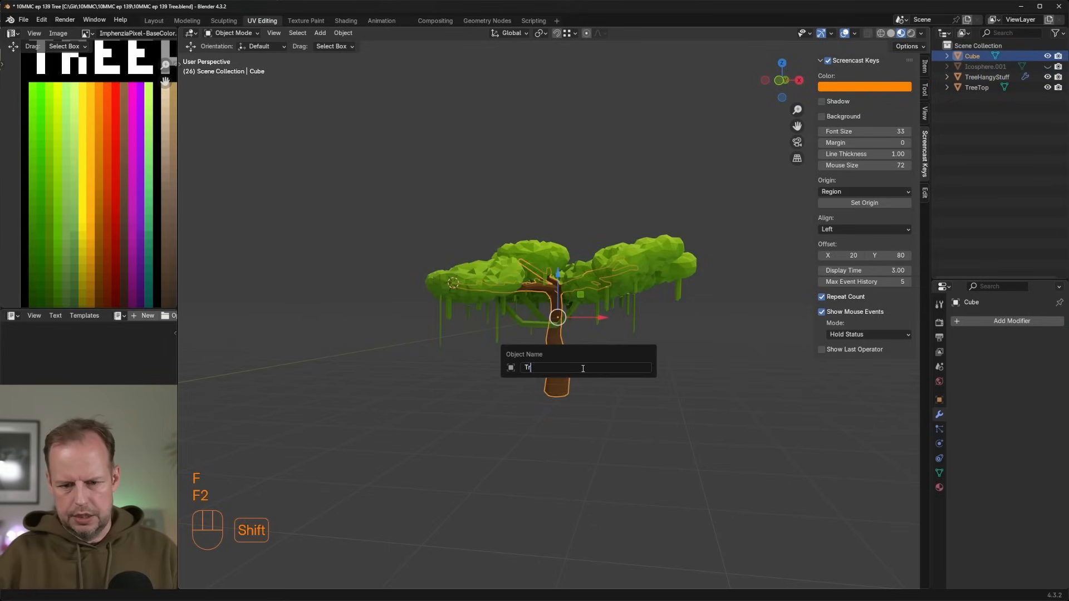
key("BackSpace")
type("runk")
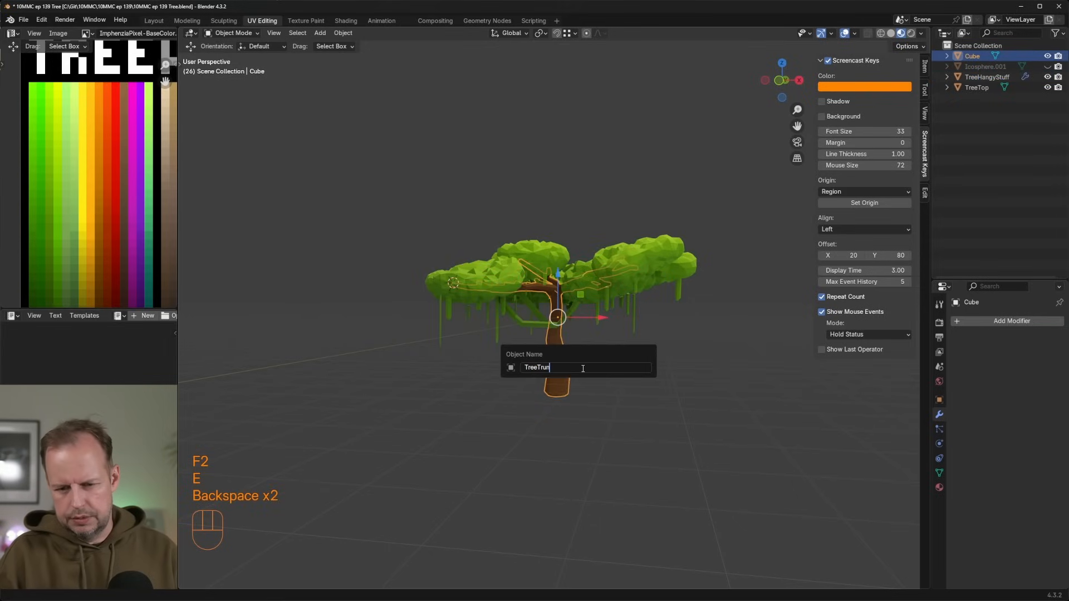
key("Return")
Select the three tree objects, clear the selection again and save the tree file.
left_click_drag(383, 216, 688, 409)
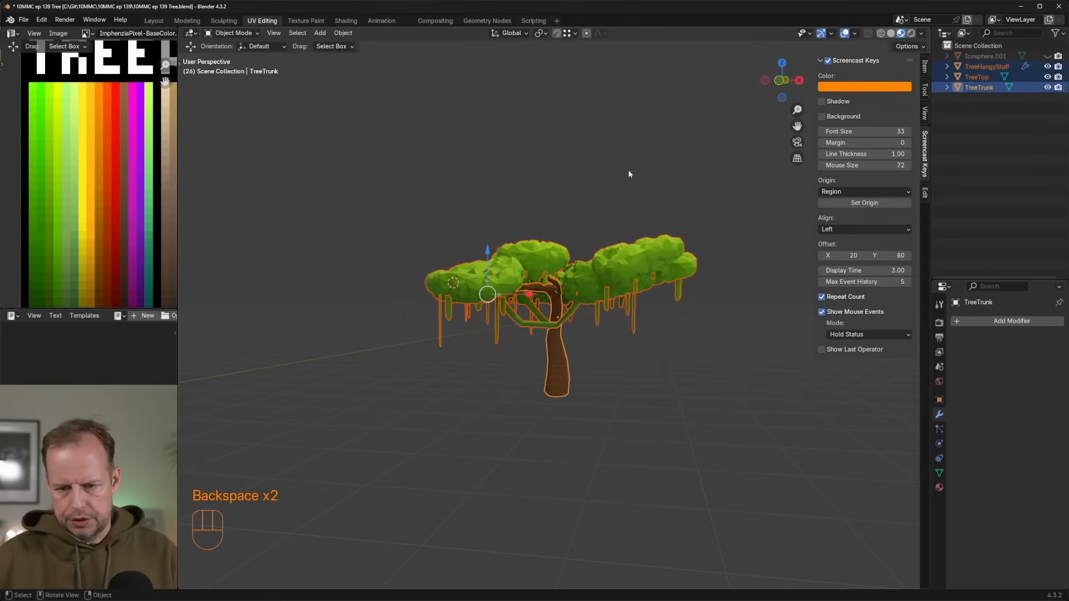
left_click(23, 20)
left_click(341, 161)
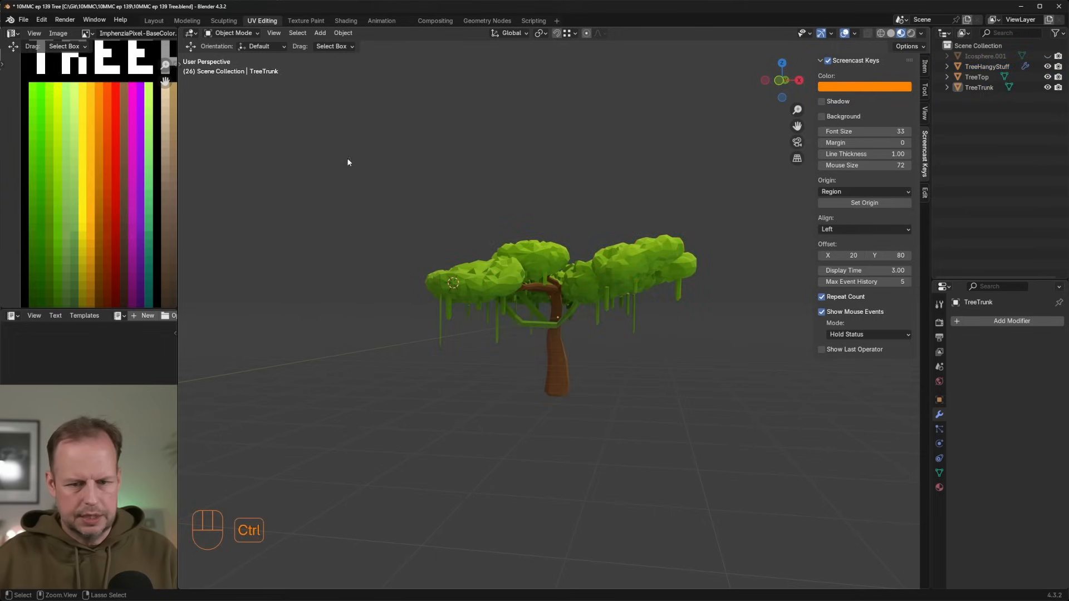
key("ctrl+s")
Open the FBX export settings and set the geometry smoothing to Face.
left_click(23, 19)
mouse_move(63, 172)
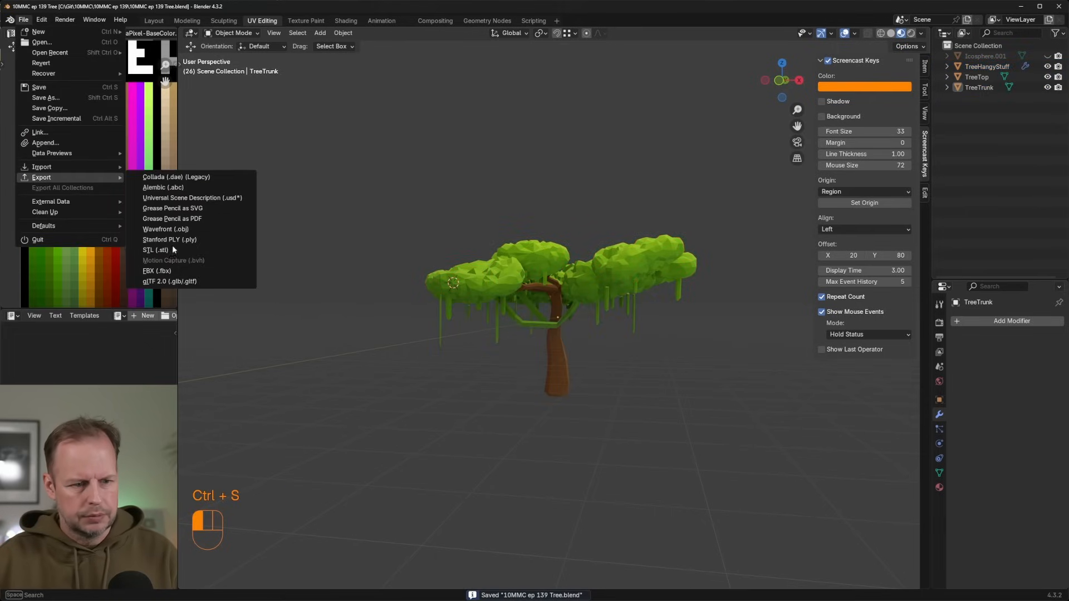
left_click(167, 271)
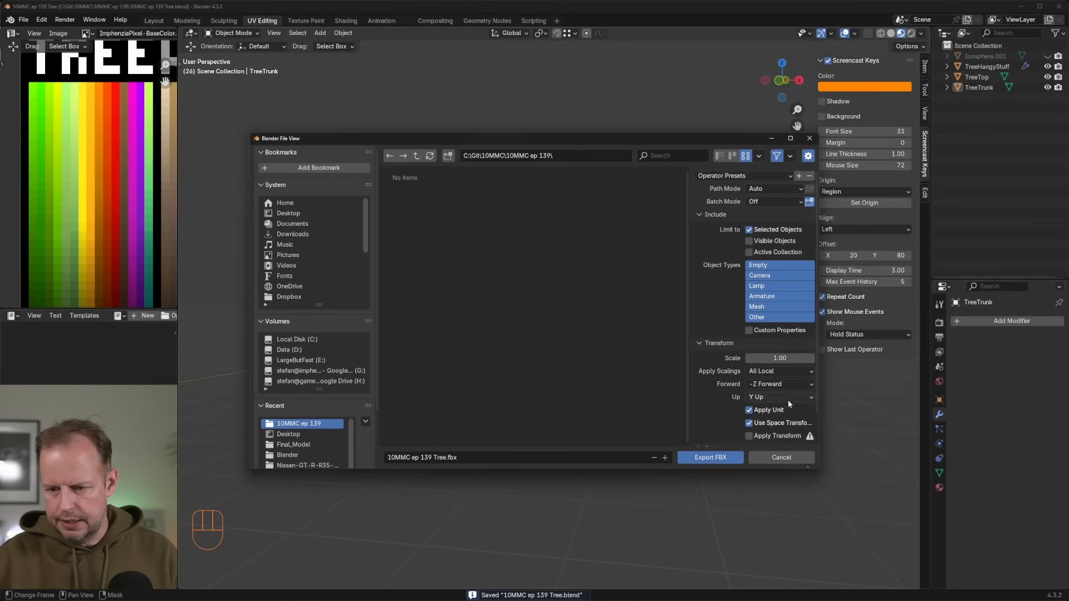
scroll(788, 408, "down", 2)
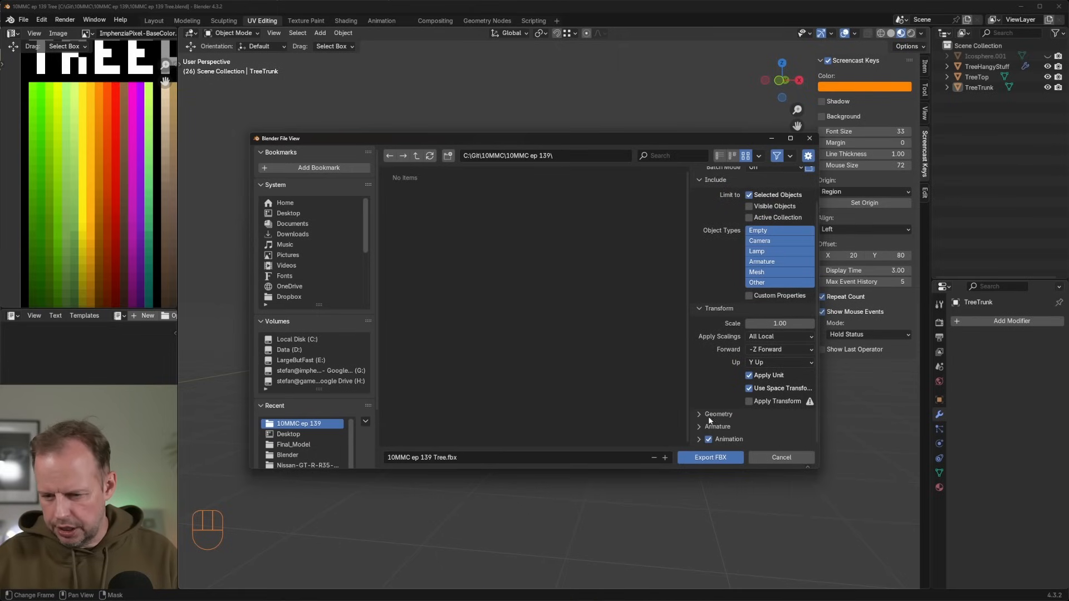
left_click(715, 414)
left_click(778, 430)
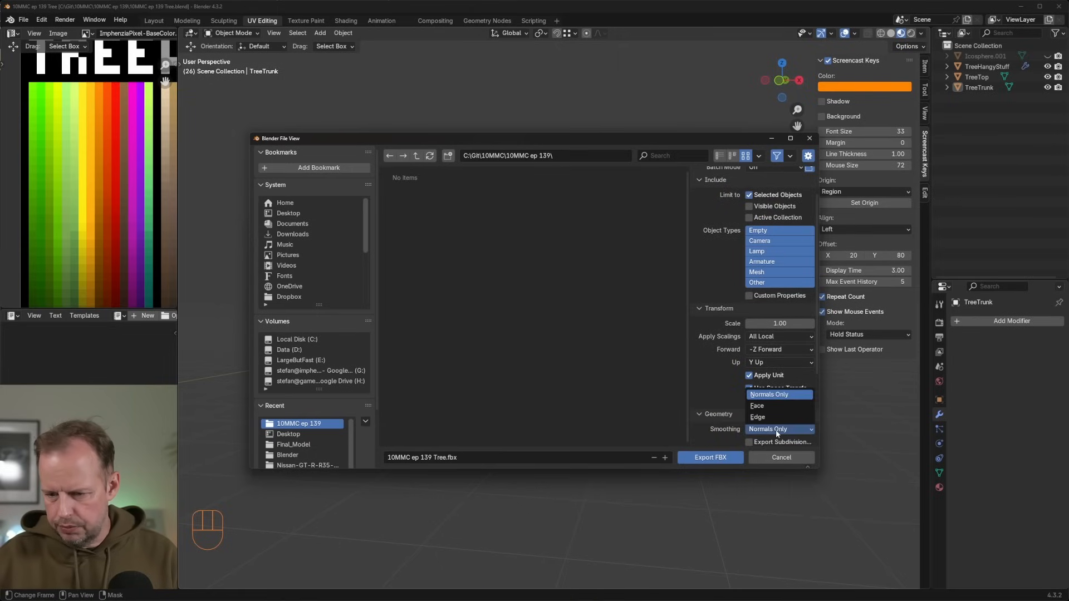
left_click(780, 430)
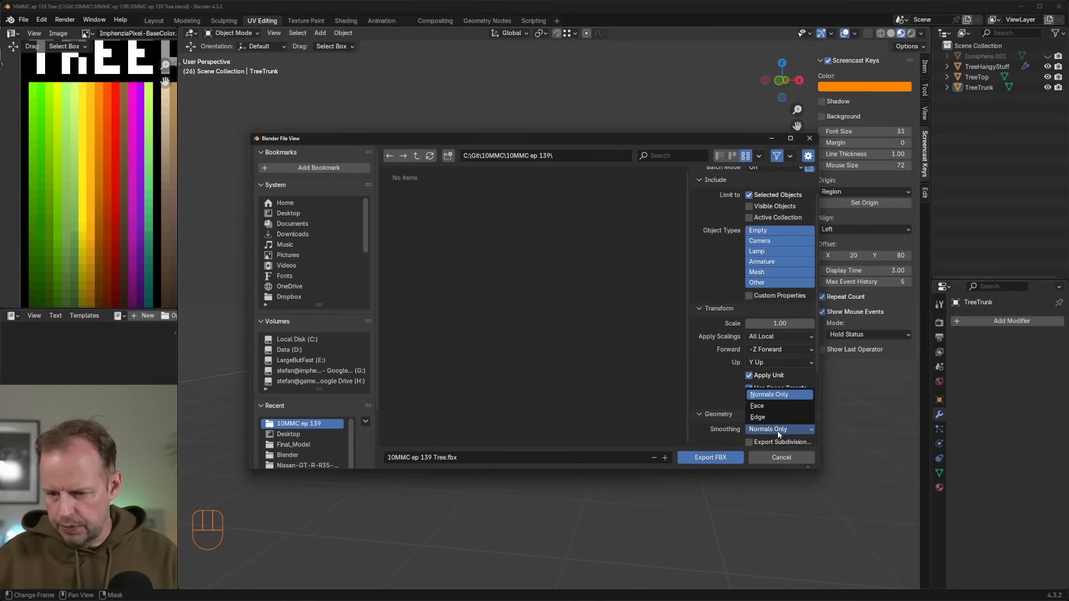
left_click(775, 416)
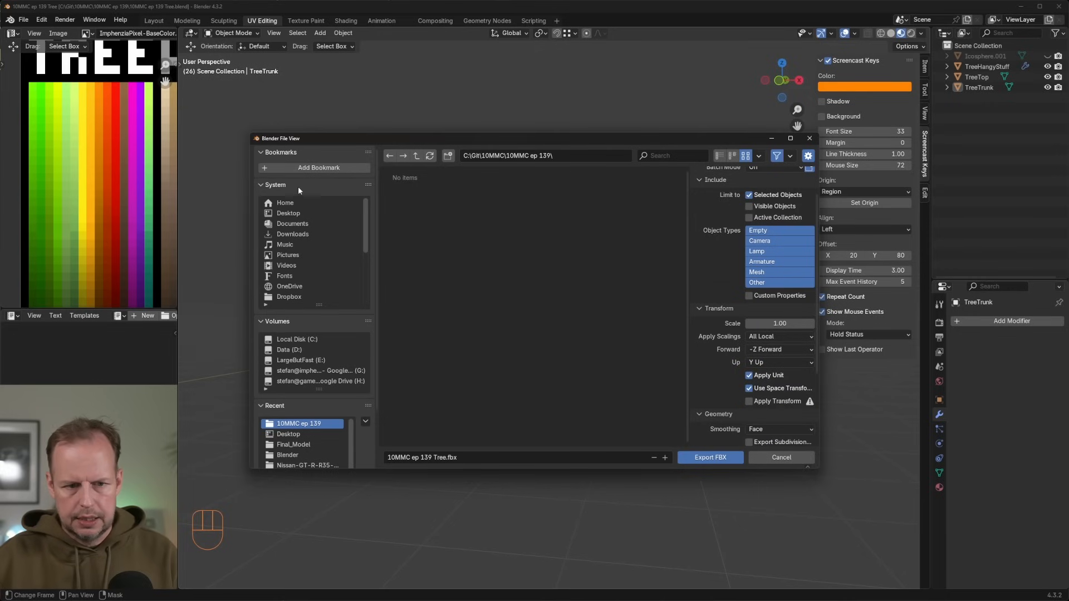
Export the FBX to the Desktop folder under the file name Tree139.
left_click(288, 213)
left_click(464, 458)
type("Tree139")
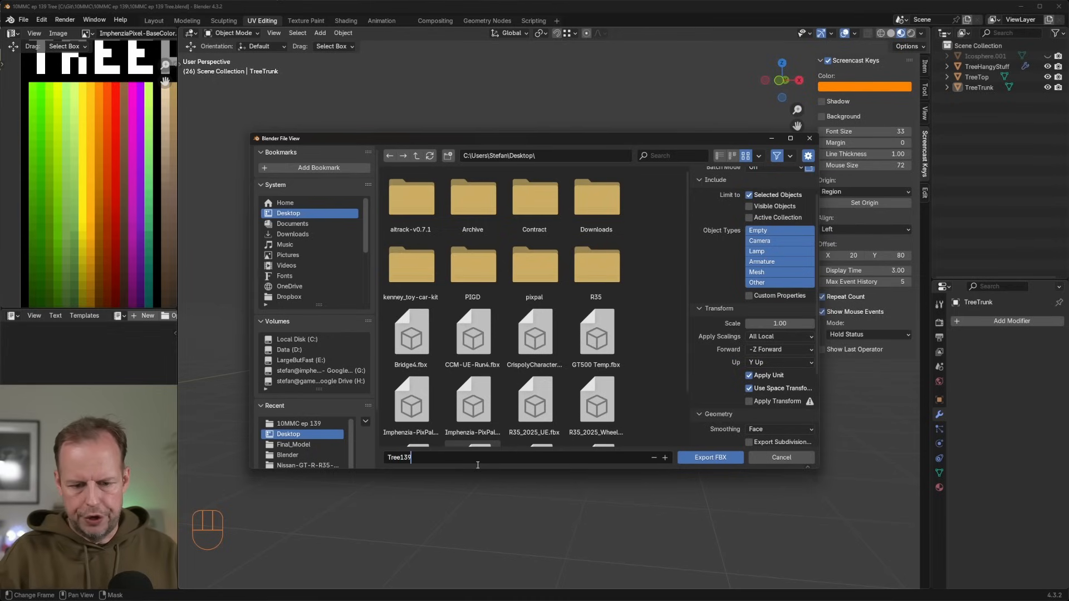
left_click(708, 461)
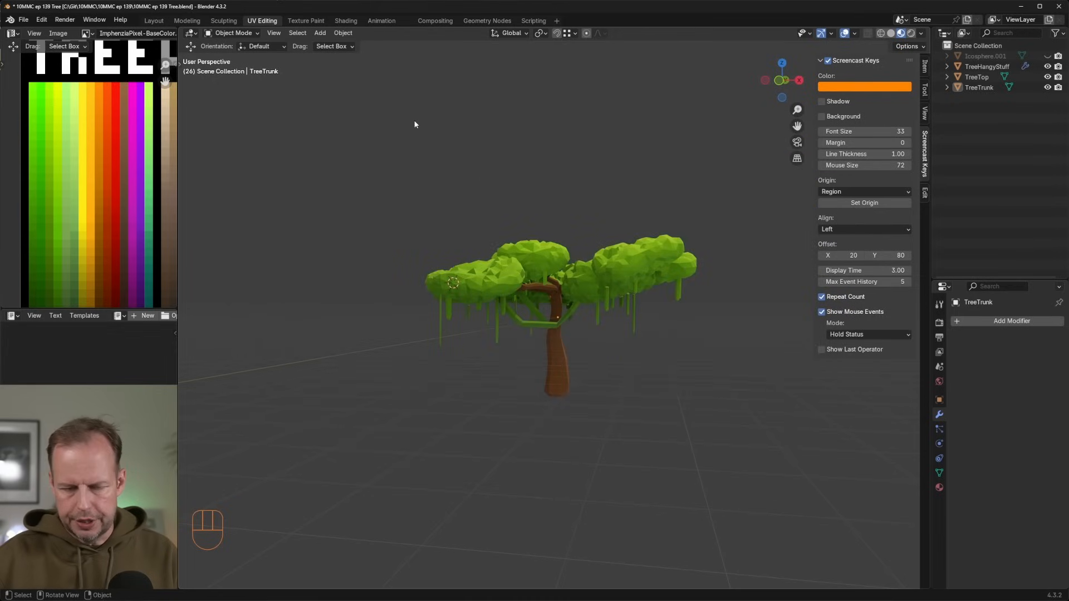
Switch to Unreal Engine and fly through the TestTrack2 level to the road bend with the windmills and pine trees.
left_click(1021, 7)
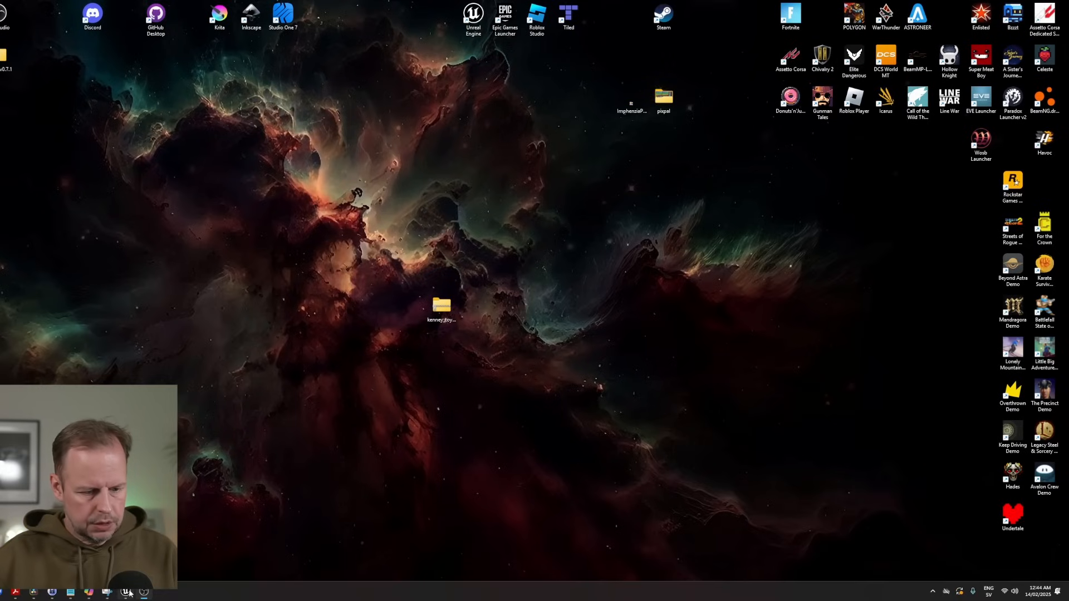
left_click(126, 592)
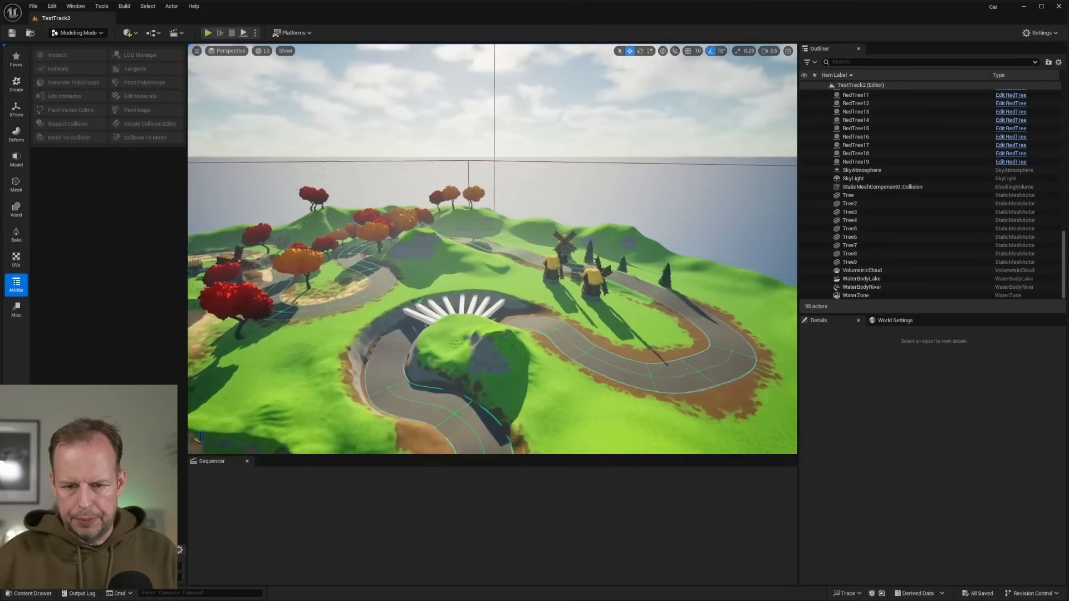
right_click_drag(562, 194, 520, 195)
key("w")
key("s")
key("w")
key("s")
key("s")
key("w")
key("s")
key("w")
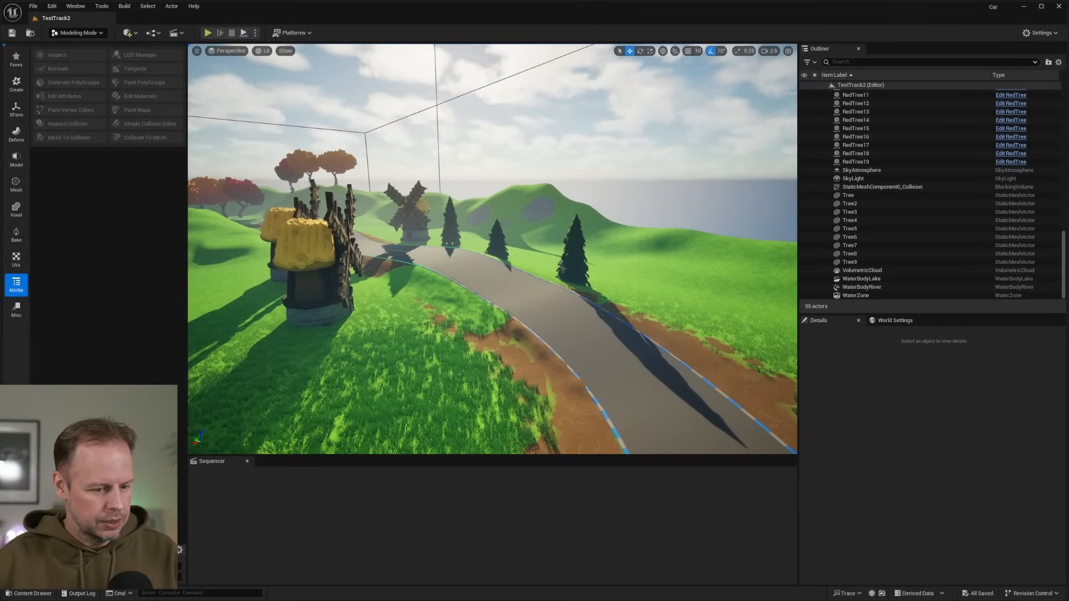
Try to import Tree139.fbx into the Imphenzia content folder and open the message log about the import.
left_click(29, 593)
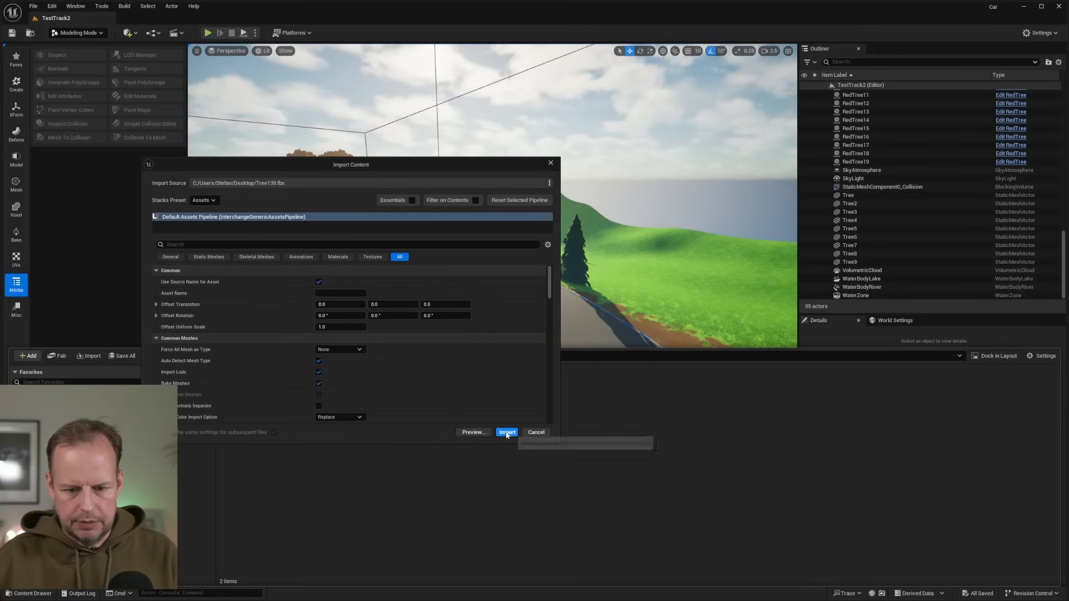
left_click(501, 428)
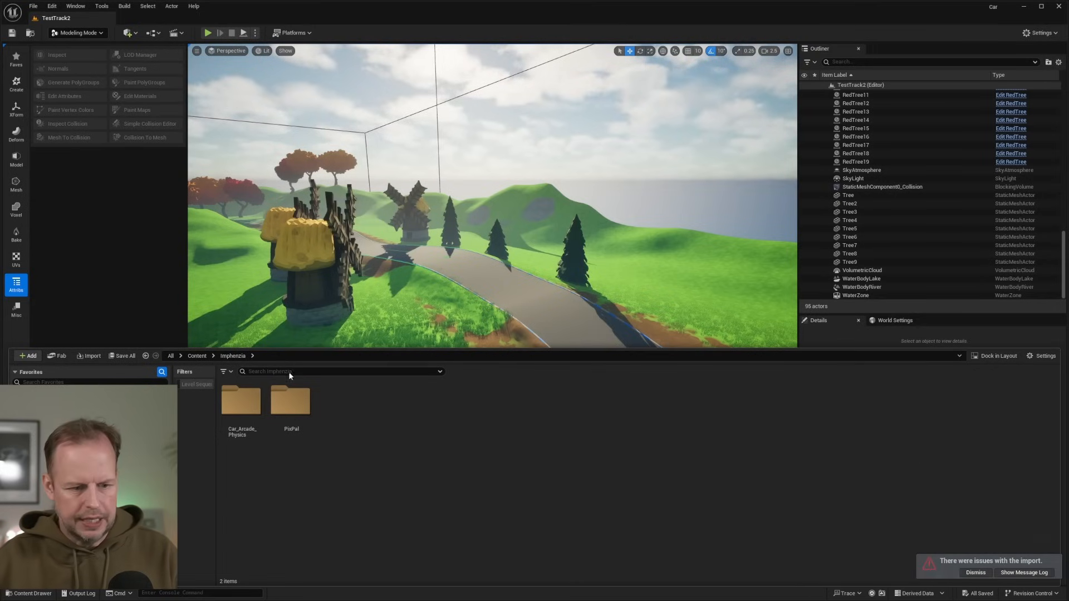
left_click_drag(355, 501, 364, 411)
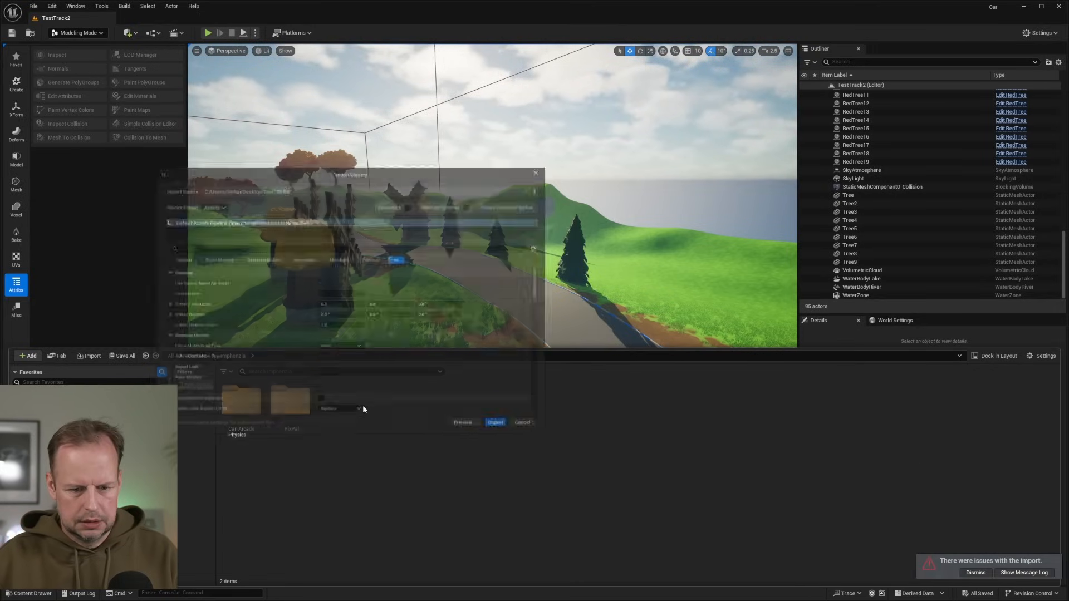
left_click(506, 432)
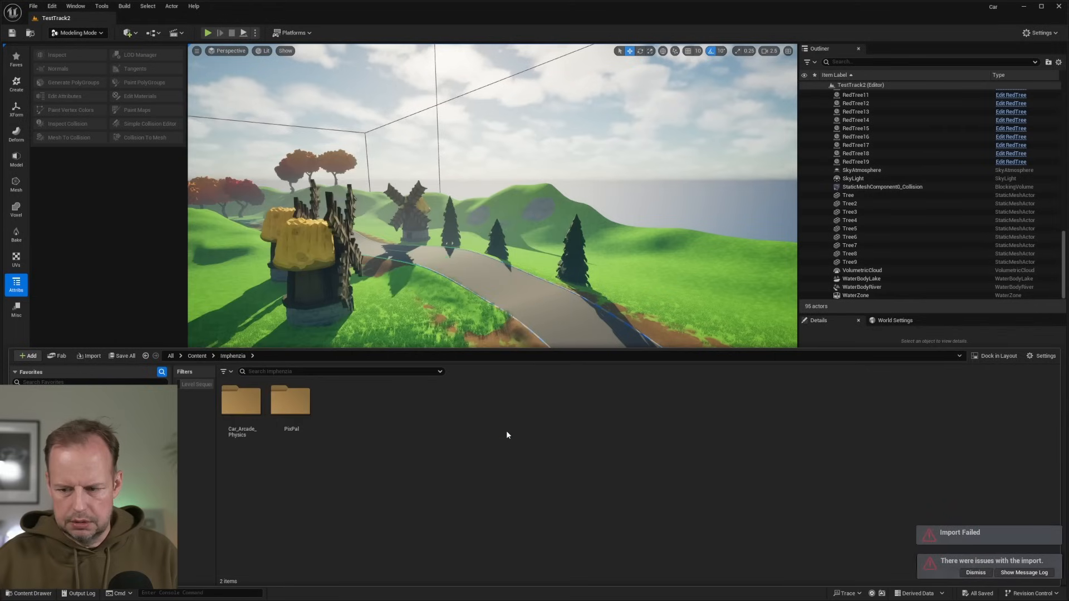
left_click(1024, 573)
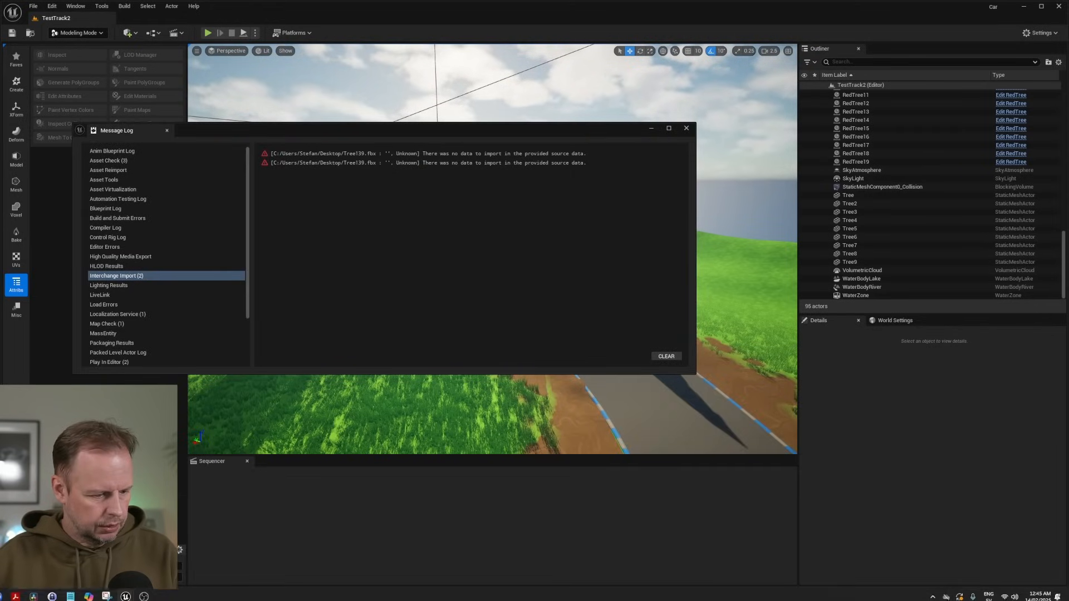
Switch to Blender, select the hanging strands, foliage and trunk objects, and export them again as FBX.
left_click(107, 593)
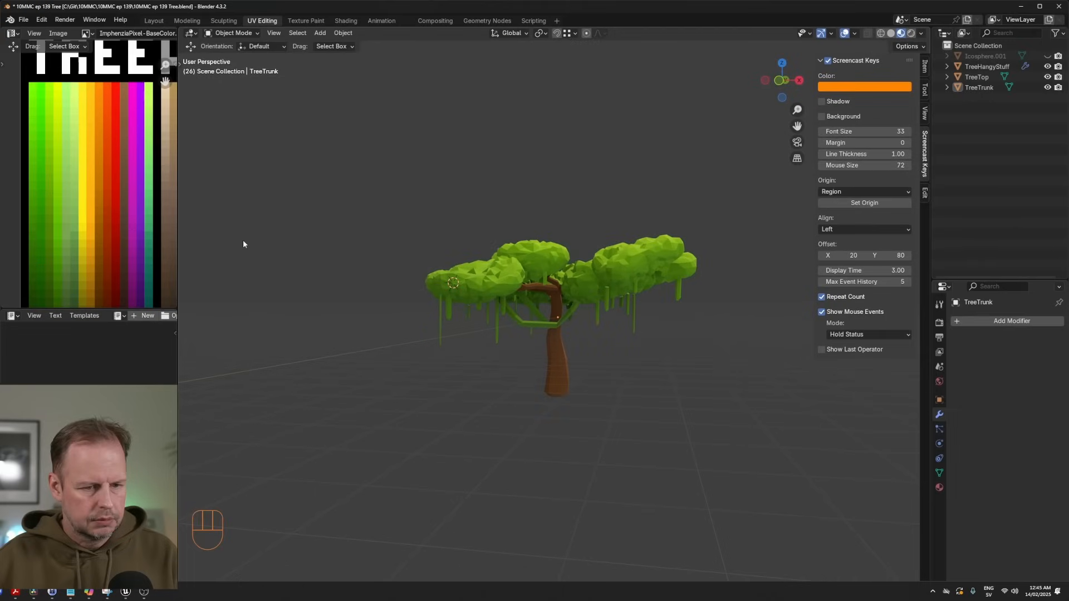
left_click_drag(375, 165, 684, 350)
left_click(23, 20)
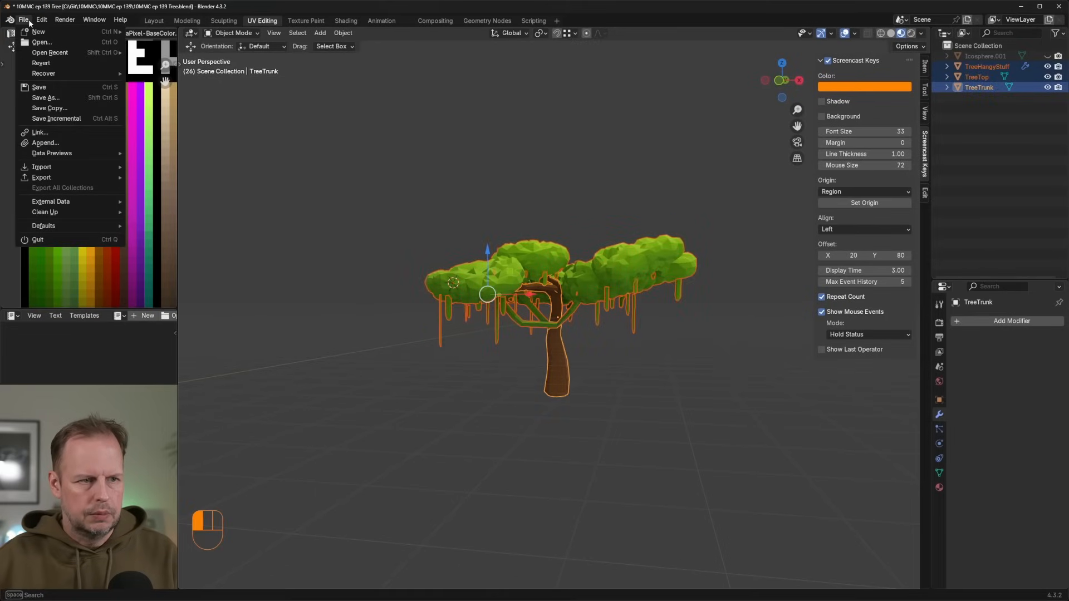
mouse_move(57, 176)
left_click(161, 270)
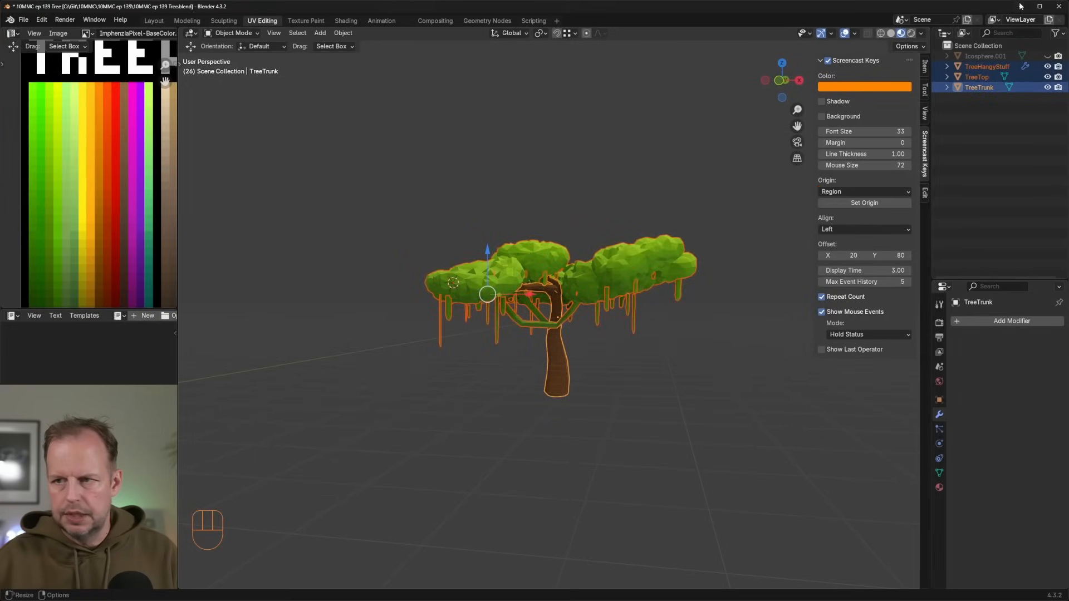
Return to Unreal Engine, close the message log and import Tree139.fbx into the Imphenzia content folder.
left_click(1022, 6)
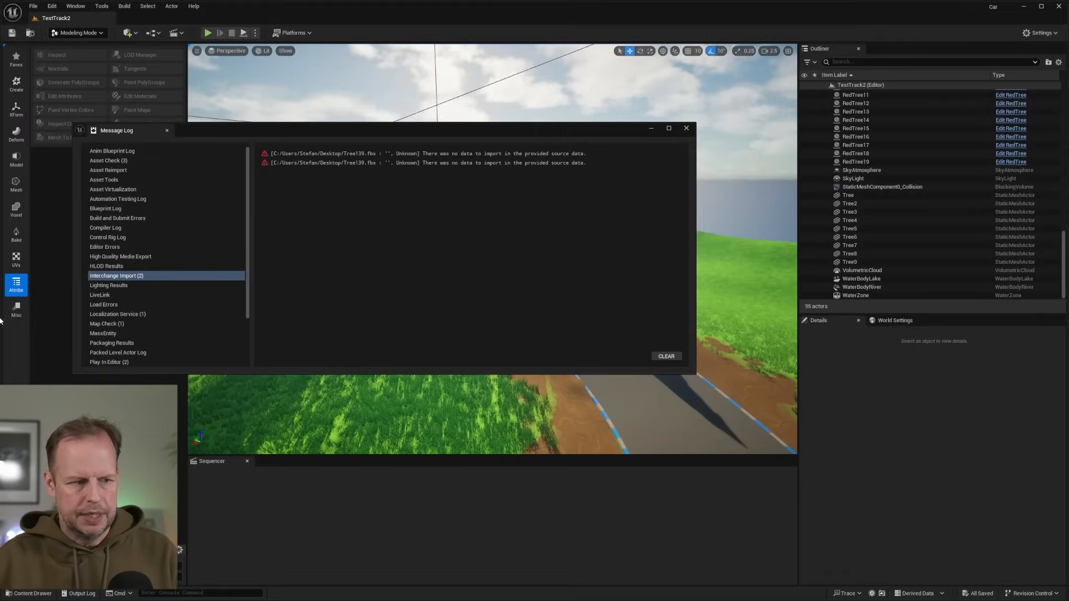
left_click(687, 128)
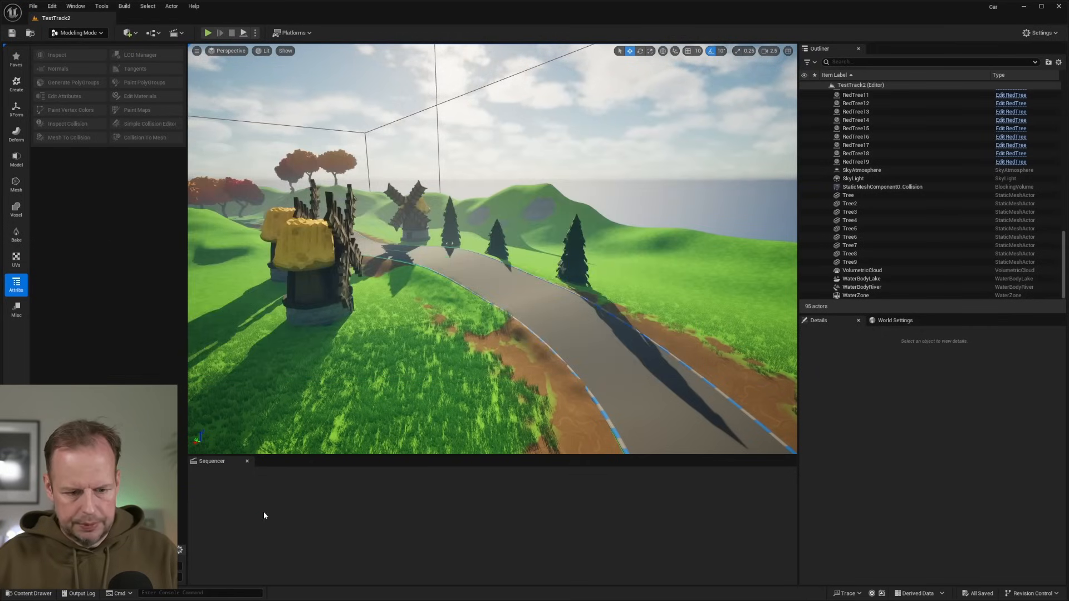
left_click(32, 594)
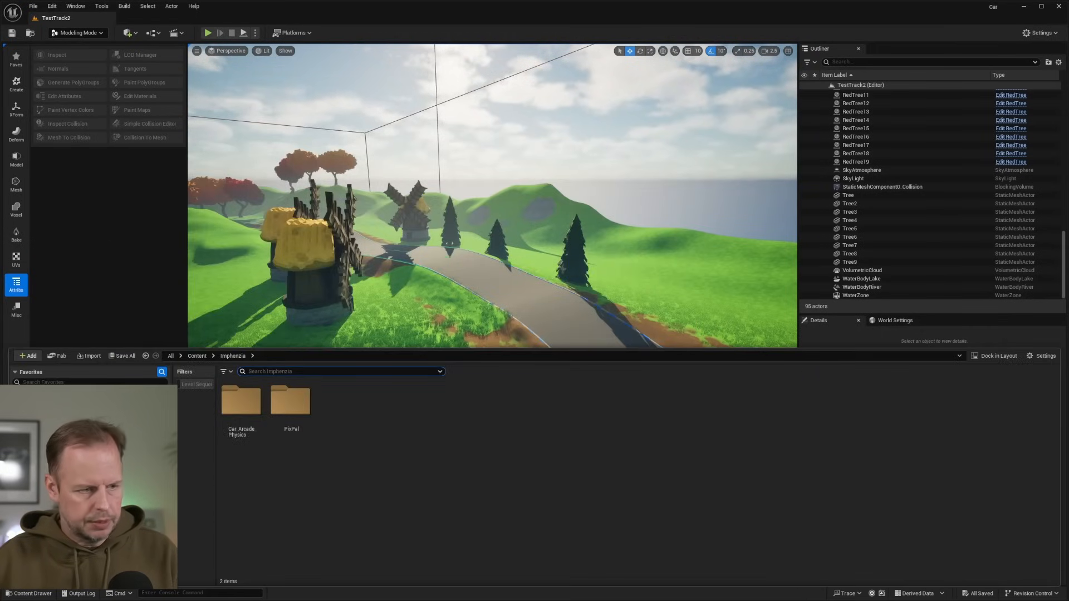
left_click_drag(1, 430, 397, 426)
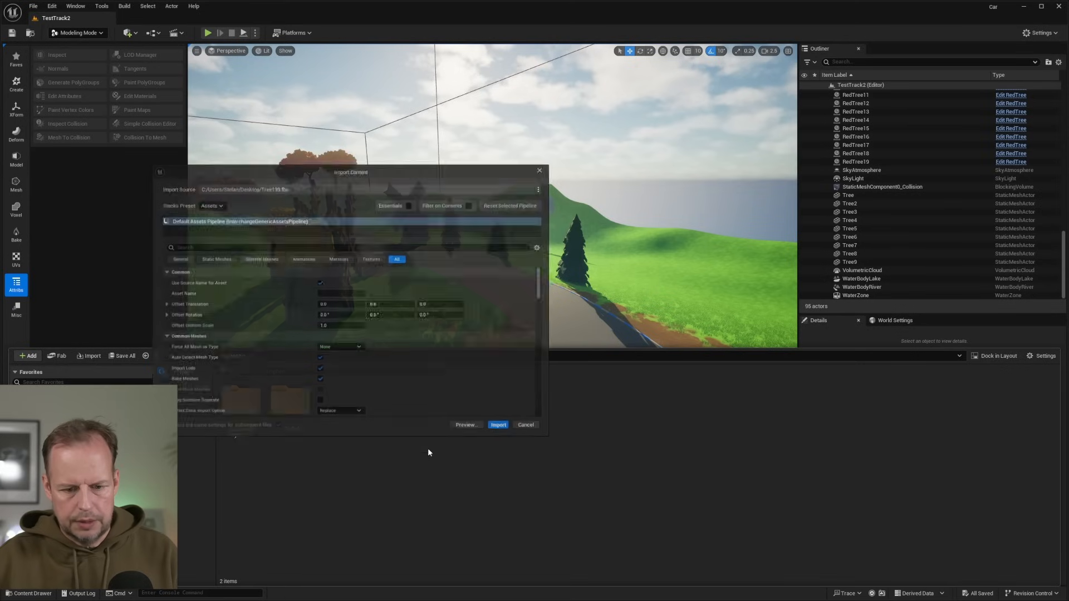
left_click(505, 433)
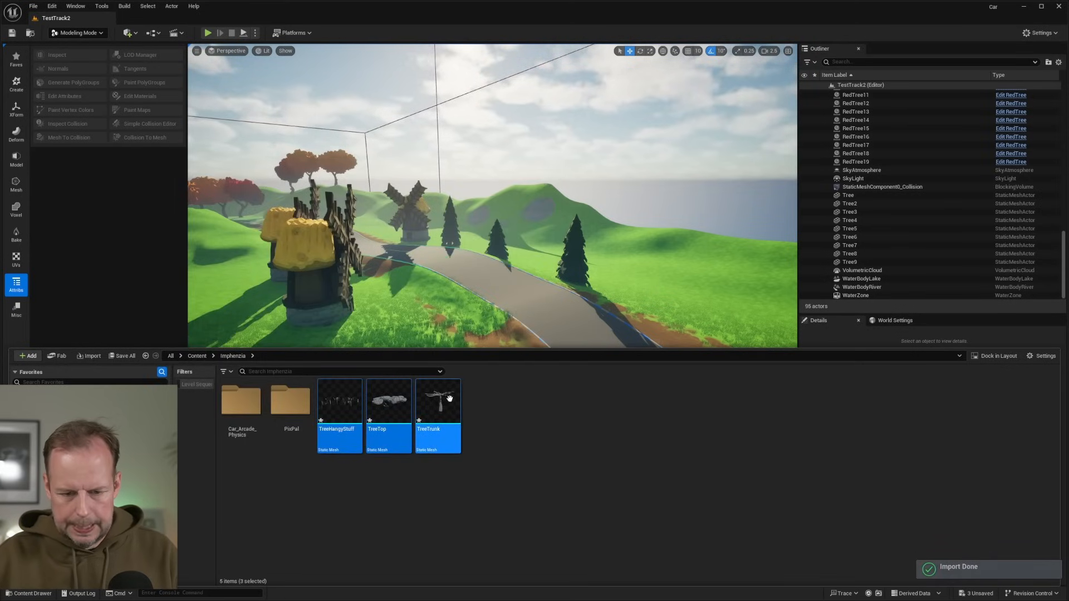
Try placing the TreeTrunk mesh in the level beside the road and undo the placement.
left_click(504, 458)
left_click(438, 402)
left_click_drag(438, 402, 568, 323)
key("ctrl+z")
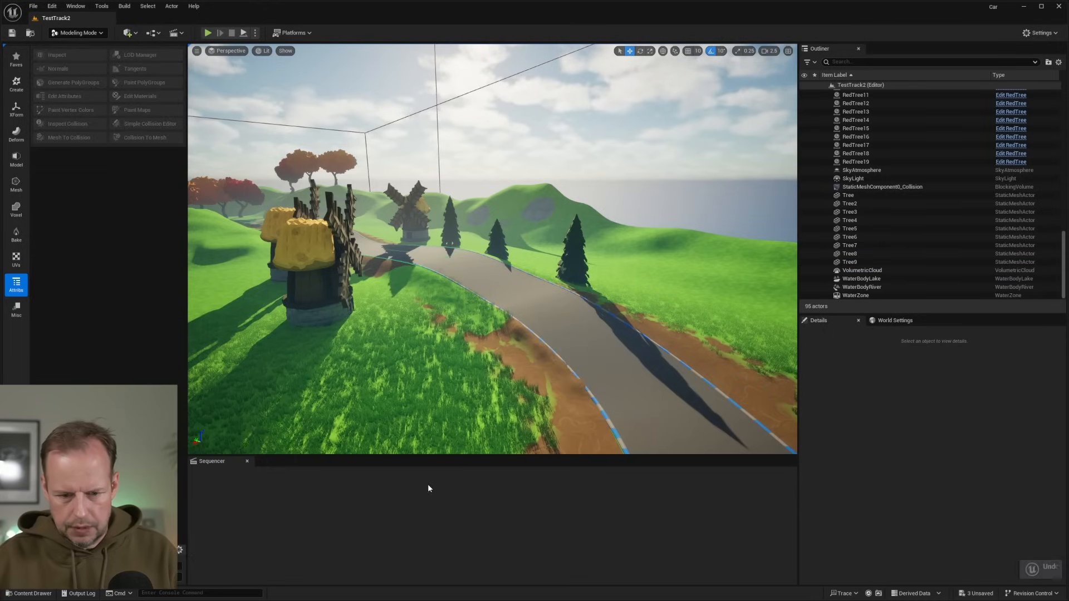
Switch to Blender and raise all three tree objects about 7.93 m along Z, bringing the trunk base to ground level.
key("alt+Tab")
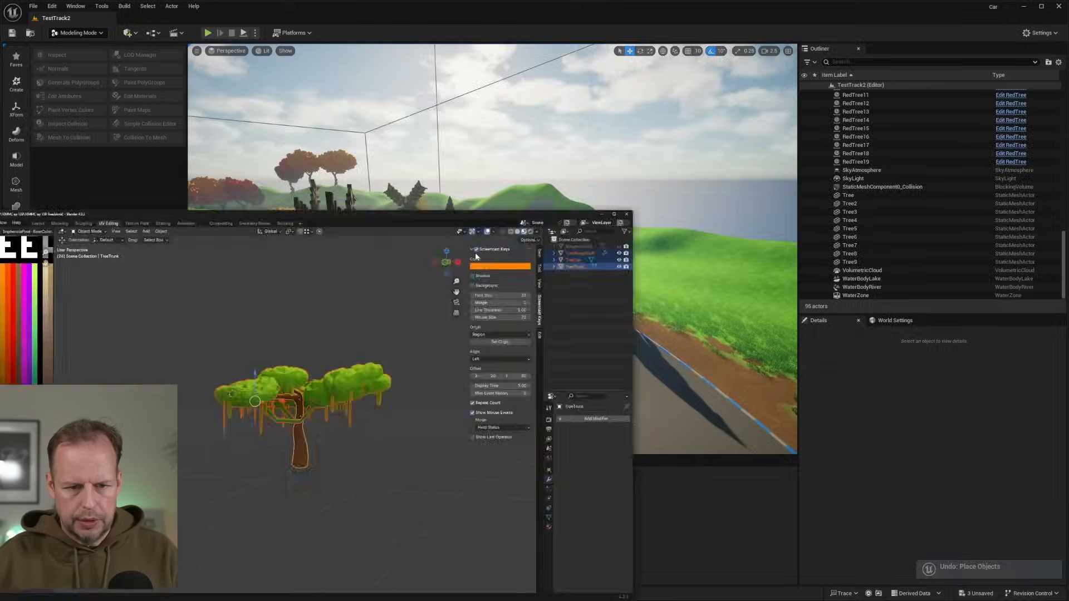
middle_click_drag(583, 319, 608, 298)
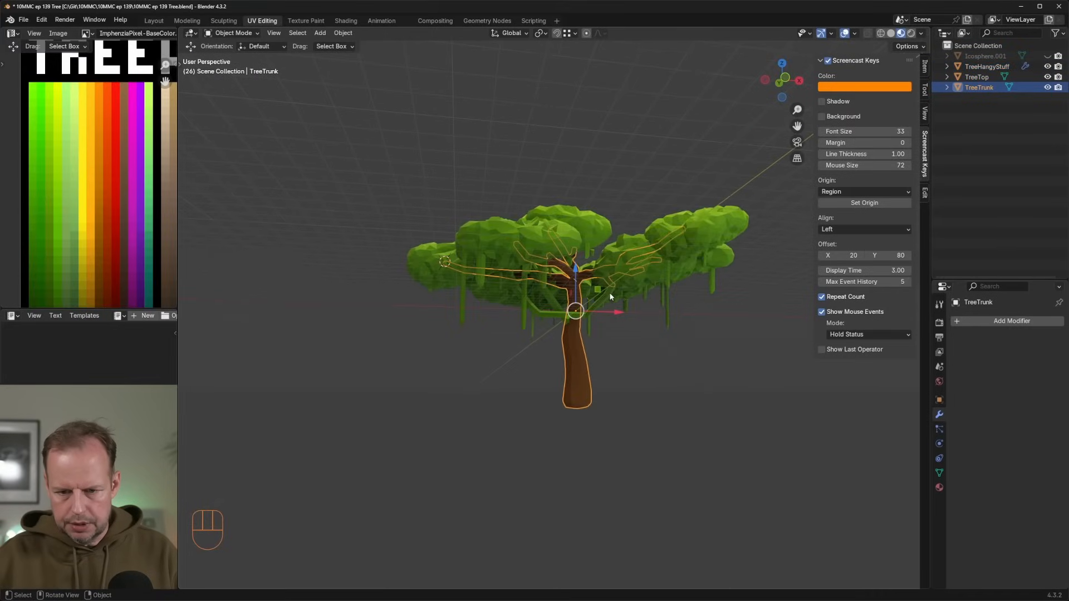
key("KP_1")
key("Tab")
key("Tab")
left_click_drag(382, 204, 534, 310)
left_click_drag(484, 255, 486, 168)
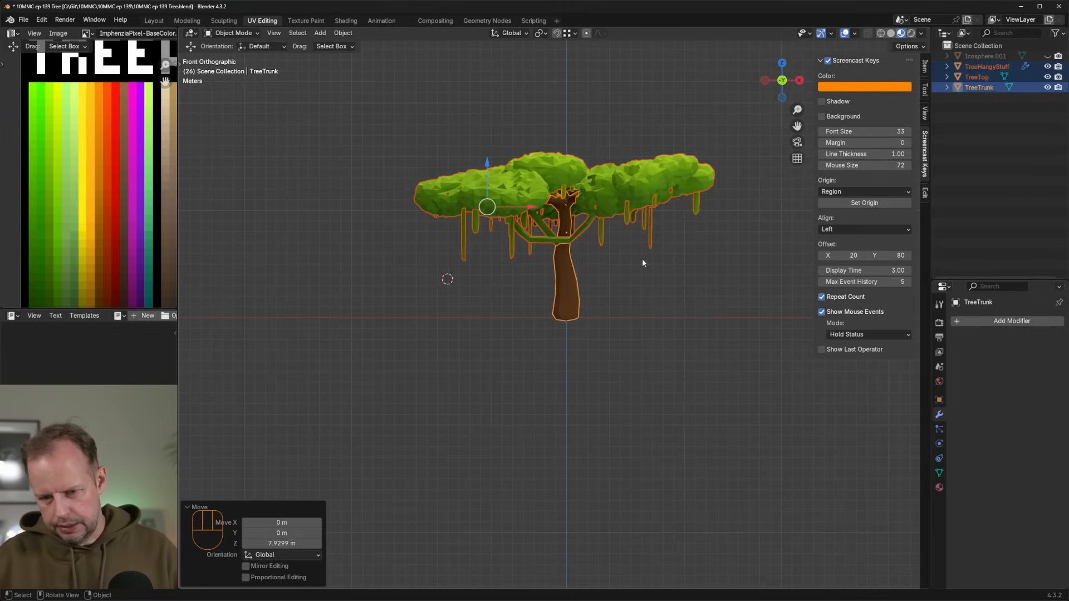
Join the three tree objects into one mesh and rename it Tree139.
left_click_drag(396, 73, 722, 333)
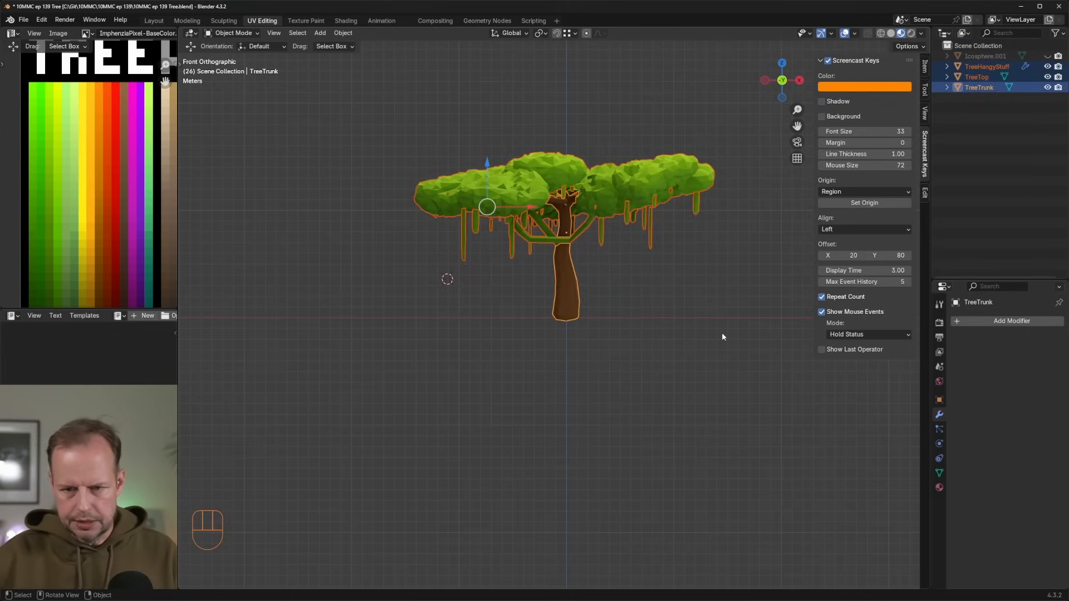
key("ctrl+j")
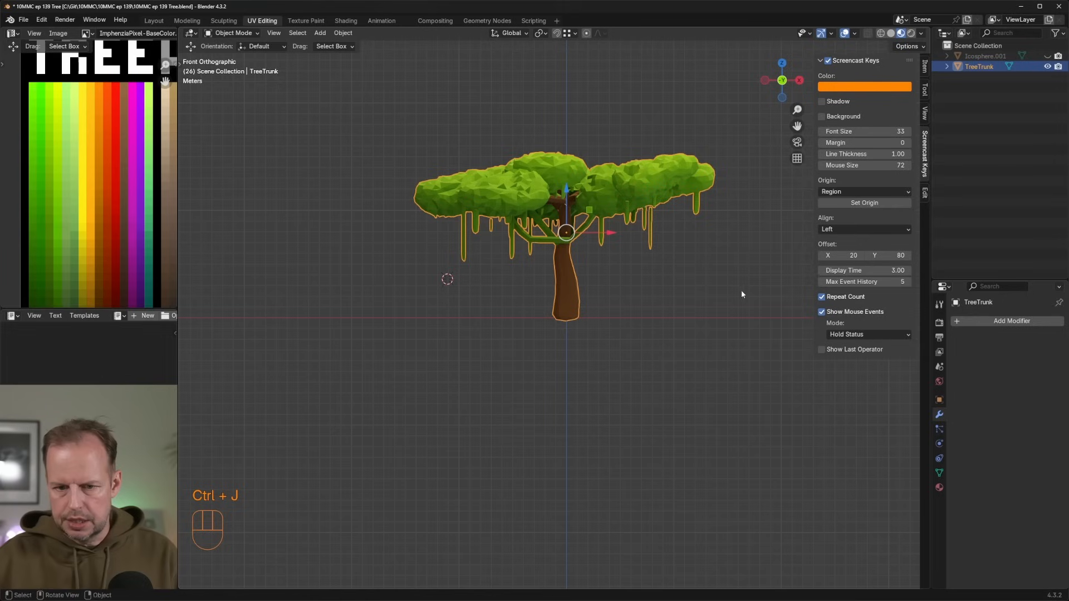
key("F2")
type("Tree140")
key("BackSpace")
key("BackSpace")
type("39")
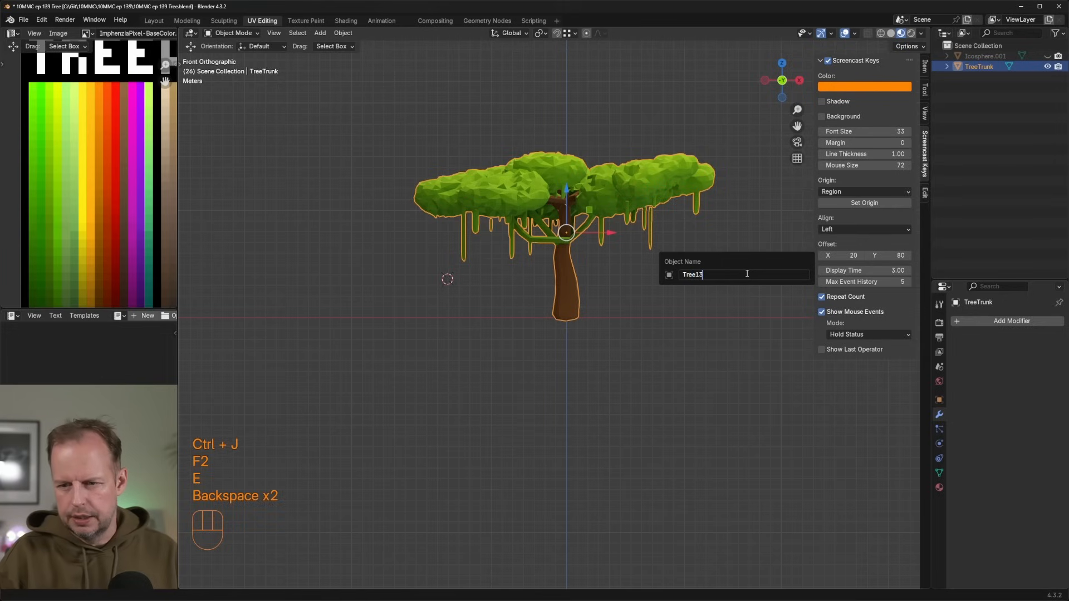
key("Return")
Reset the 3D cursor to the world origin and set the Tree139 object's origin to the 3D cursor.
left_click(605, 340)
left_click(578, 298)
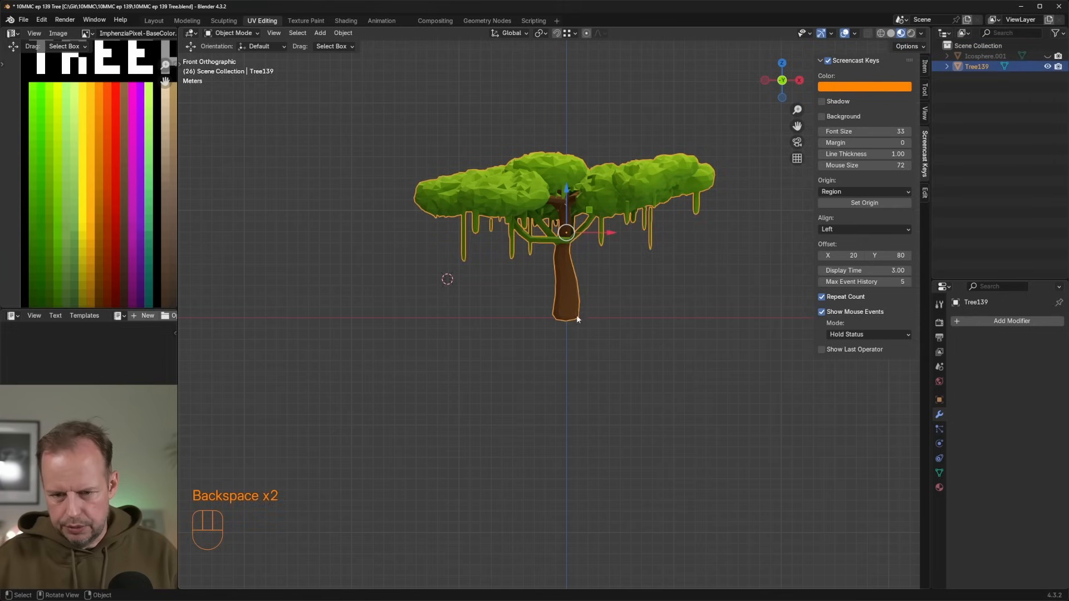
key("Tab")
key("Tab")
middle_click_drag(577, 302, 564, 264)
key("Tab")
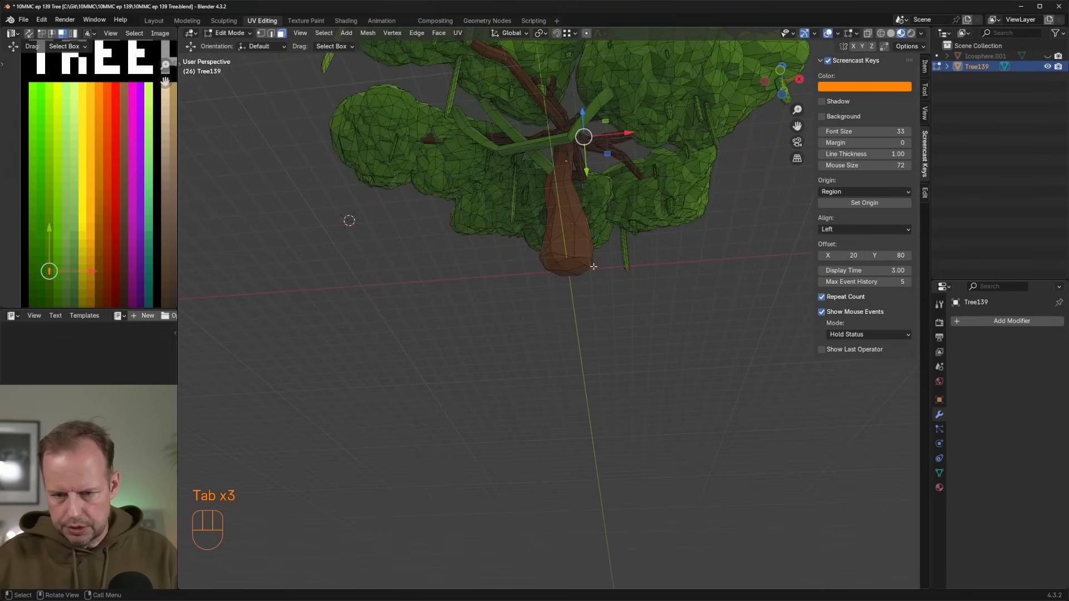
key("shift+c")
key("Tab")
key("Tab")
key("Tab")
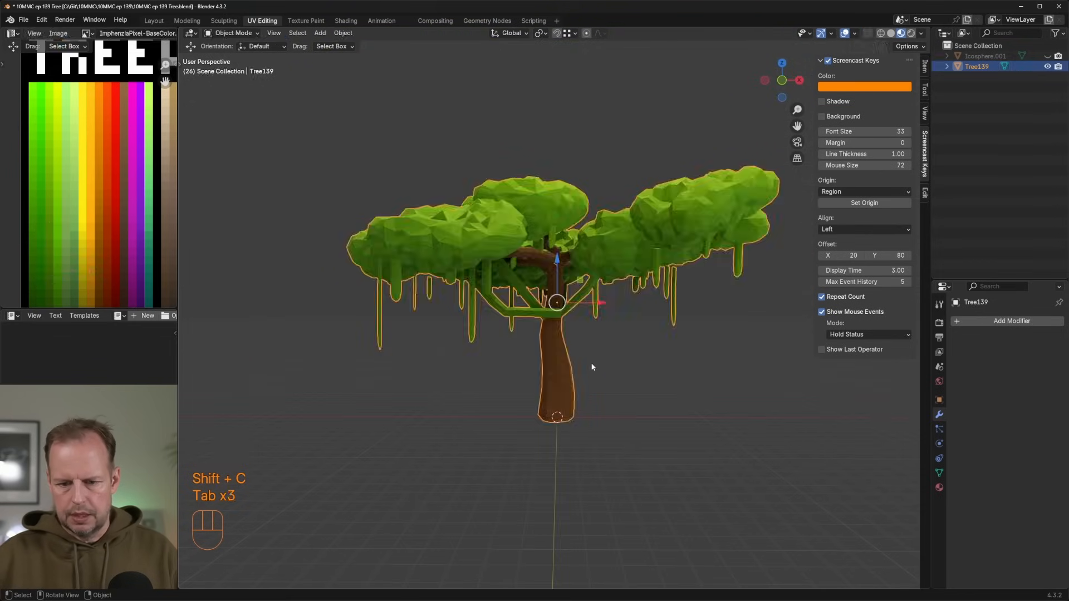
right_click(551, 353)
mouse_move(537, 363)
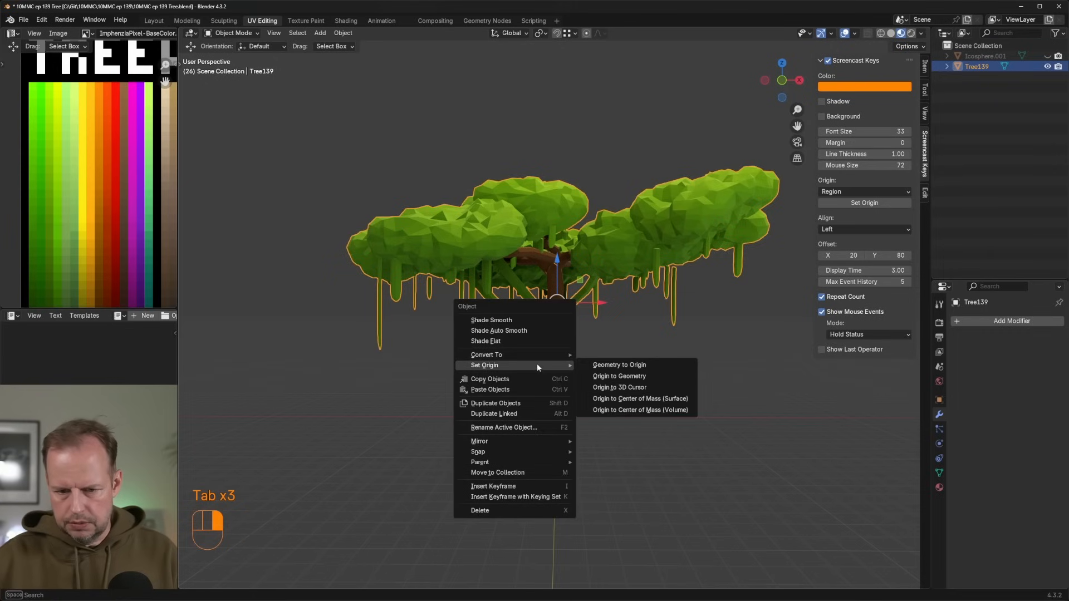
left_click(635, 388)
Move the entire tree mesh about 0.35 m in Y and -0.73 m in Z, centring the trunk base slightly below its origin.
key("KP_3")
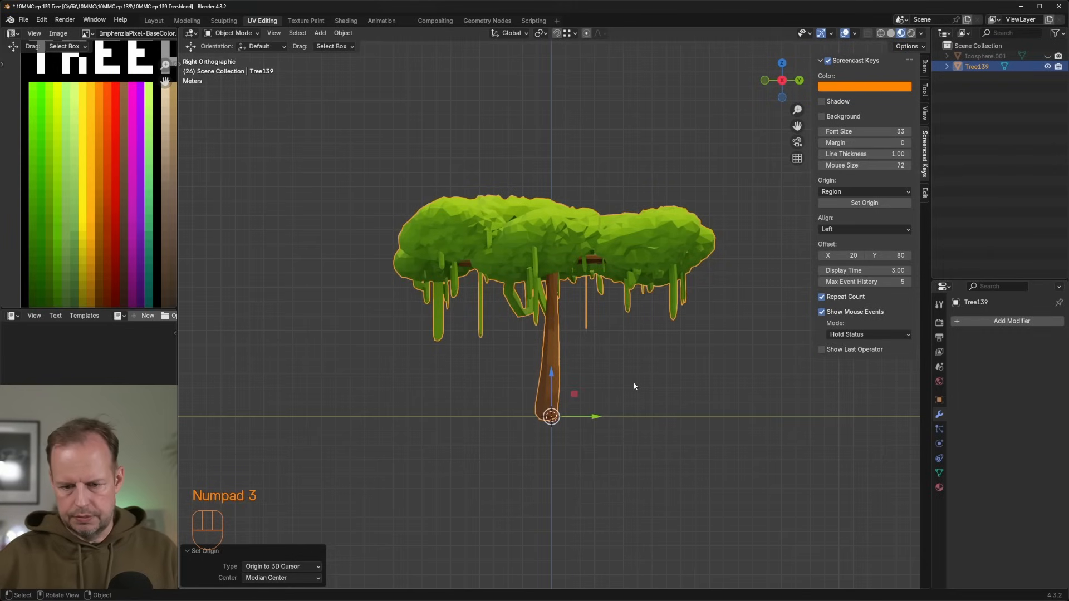
key("Tab")
key("a")
key("g")
left_click(632, 340)
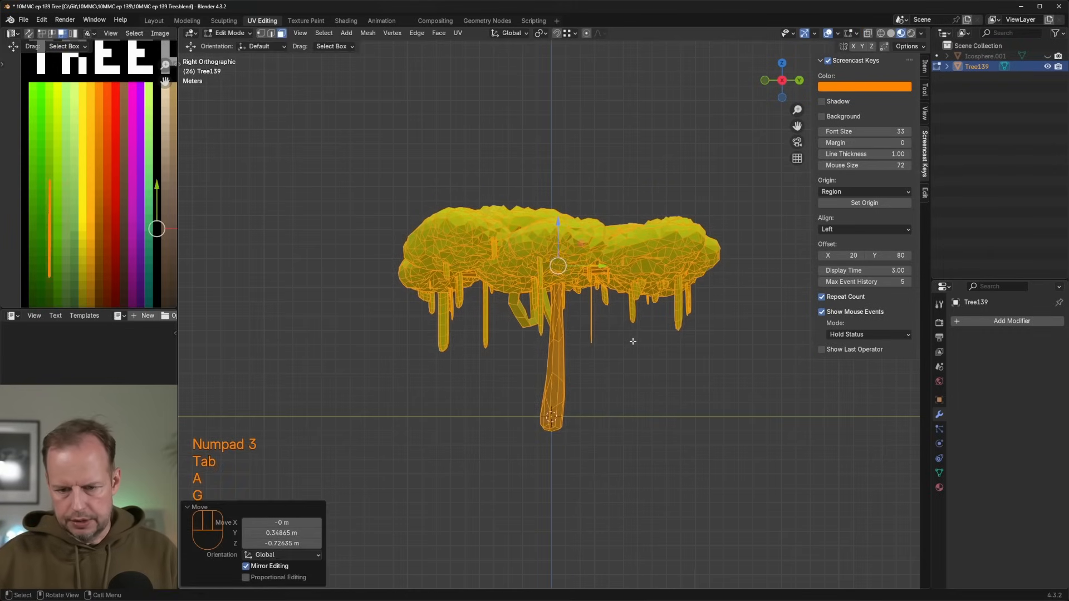
key("Tab")
Select the joined Tree139 object and export it as FBX.
middle_click_drag(630, 357, 699, 388)
scroll(699, 389, "down", 3)
left_click(526, 214)
middle_click_drag(526, 214, 321, 210)
left_click_drag(321, 210, 802, 473)
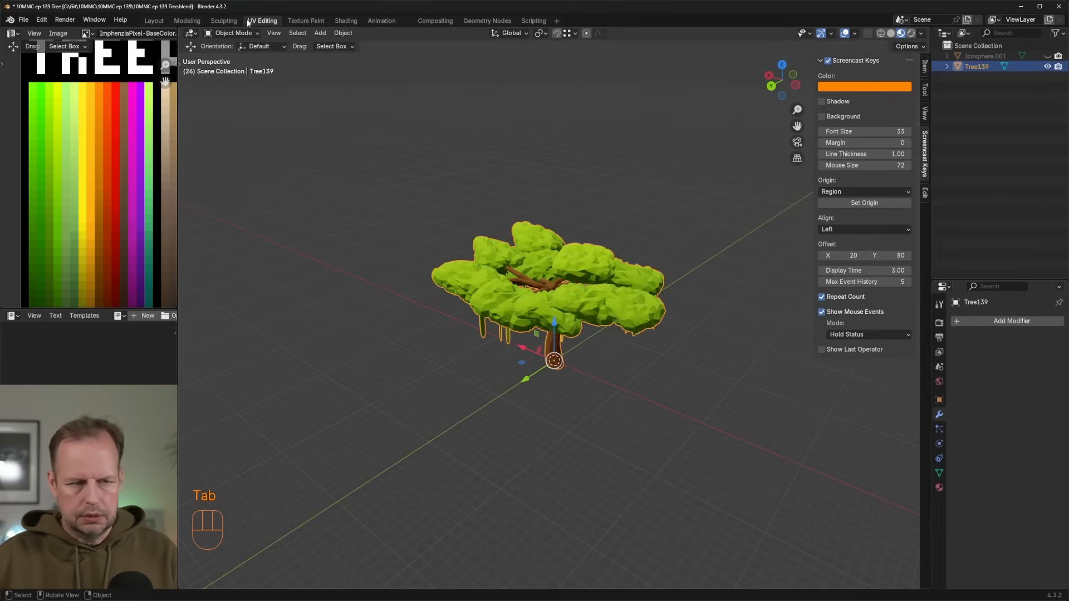
left_click(24, 19)
mouse_move(61, 177)
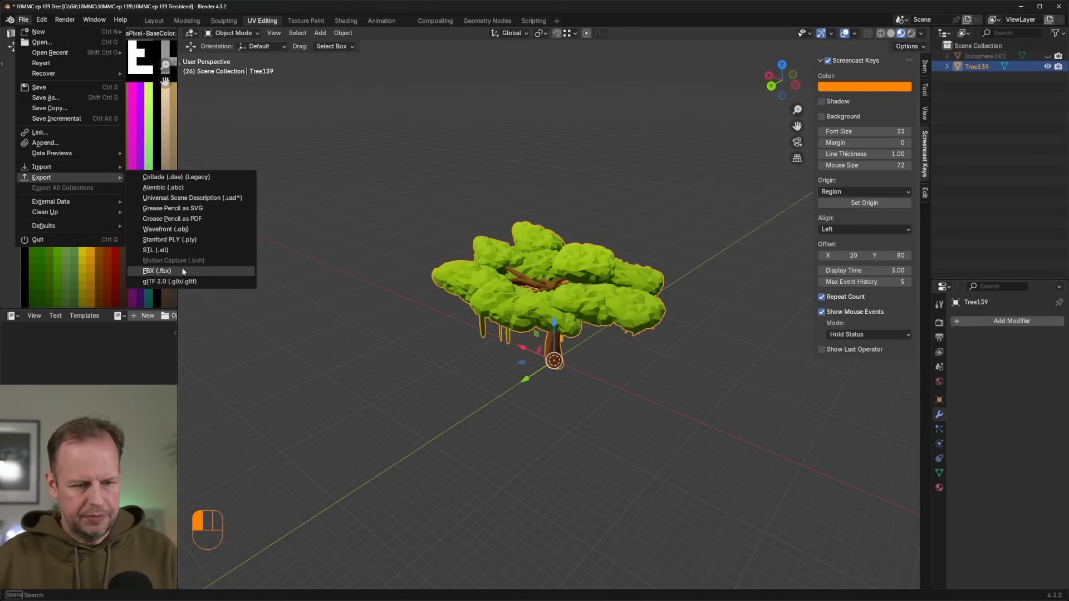
left_click(162, 275)
left_click(718, 458)
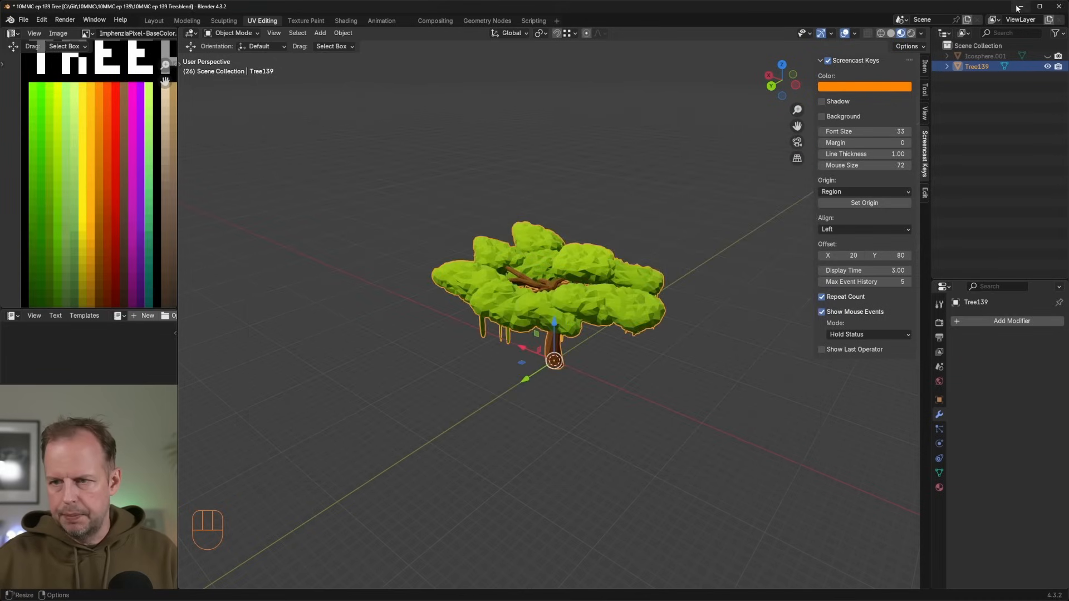
Switch to Unreal Engine and delete the separate TreeHangyStuff, TreeTop and TreeTrunk meshes from the Imphenzia content folder.
left_click(1018, 6)
left_click(29, 593)
left_click(343, 386)
left_click(446, 406, "shift")
key("Delete")
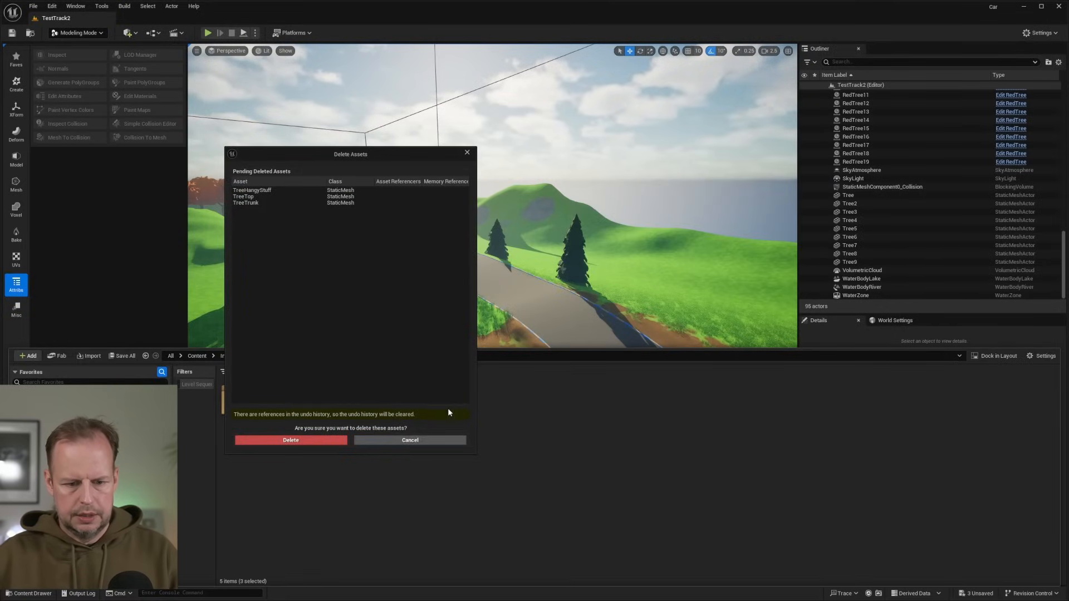
left_click(319, 443)
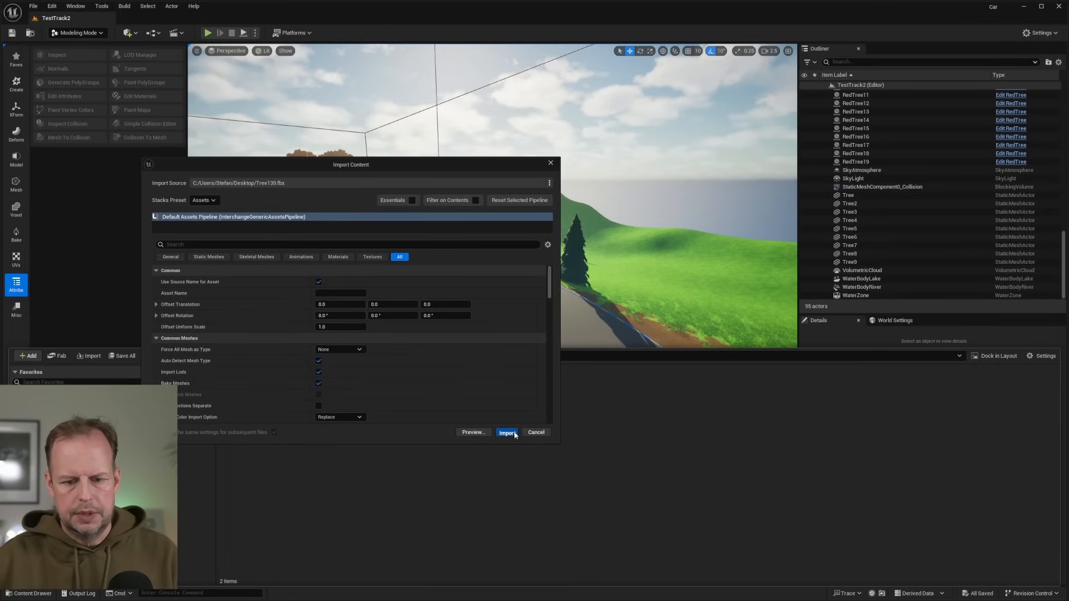
Import Tree139.fbx with the default asset settings and assign the Imphenzia-PixPal material to the mesh's material slot.
left_click(506, 432)
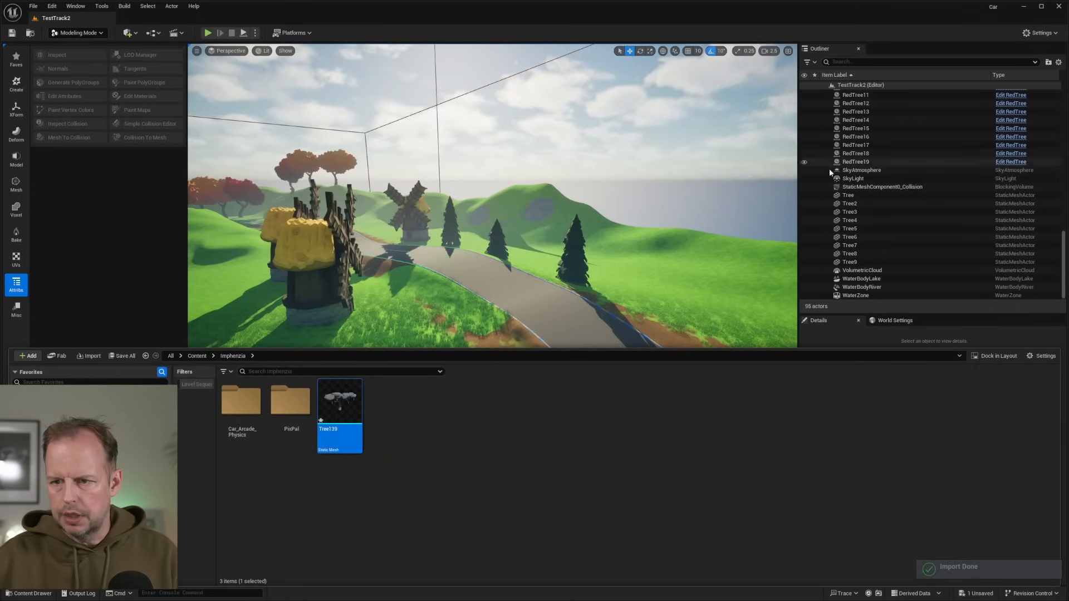
double_click(343, 397)
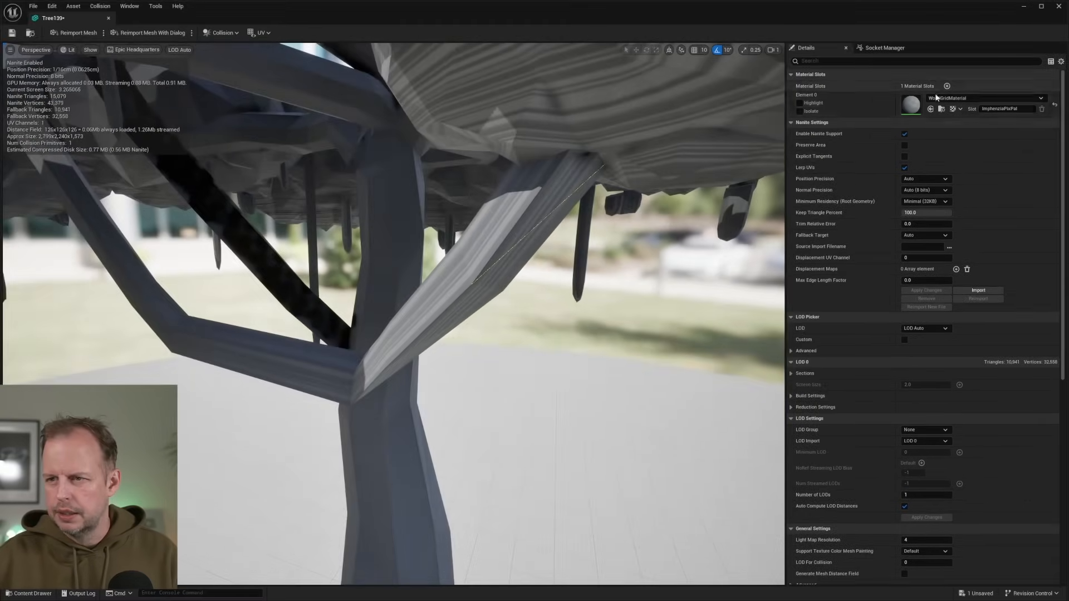
left_click(957, 99)
type("pixpal")
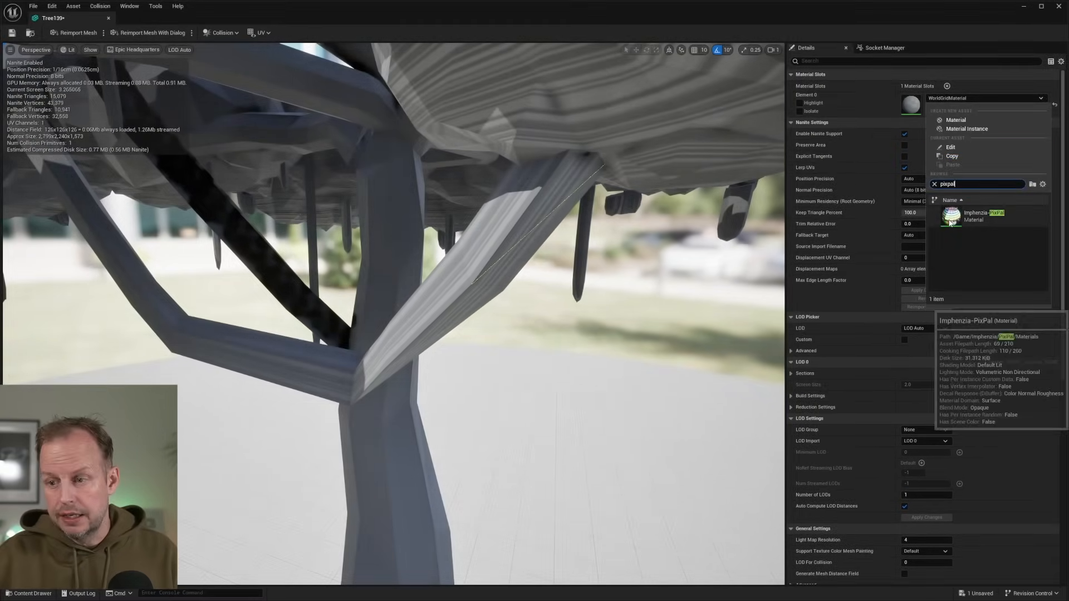
left_click(960, 216)
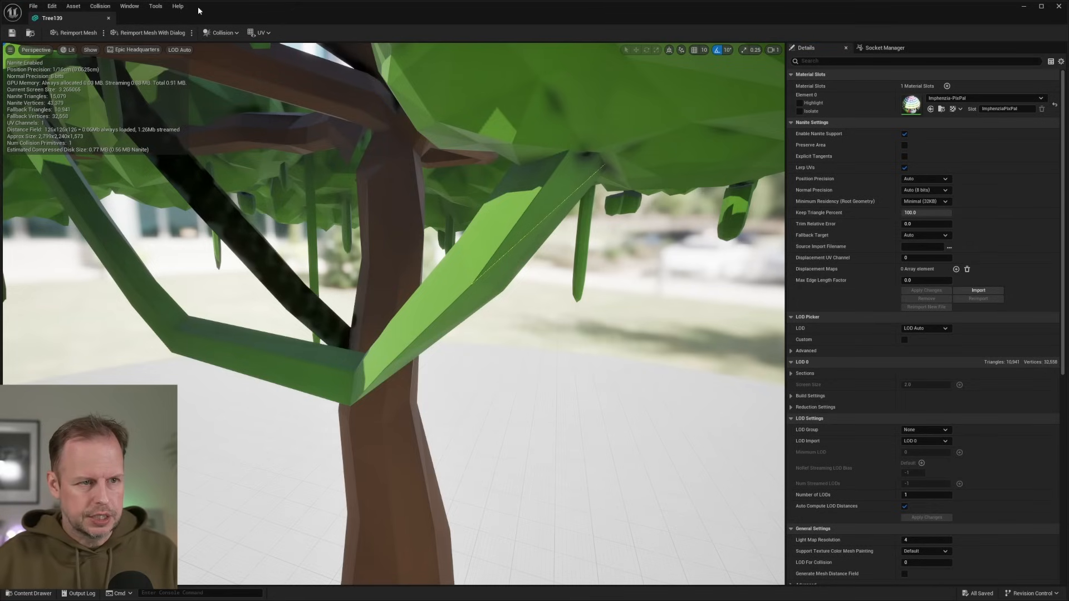
left_click(108, 19)
scroll(501, 220, "down", 1)
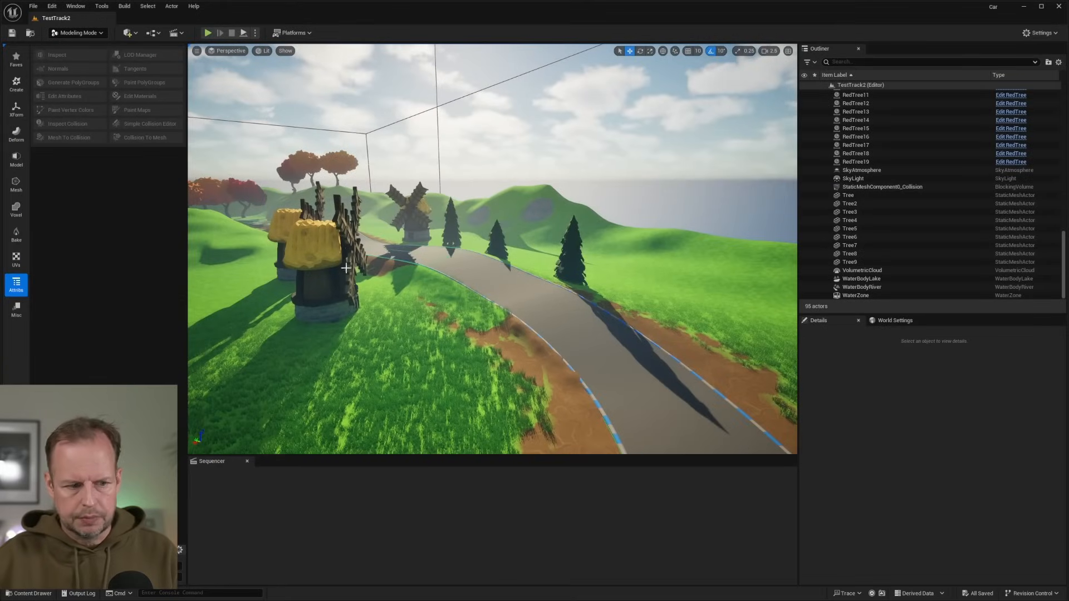
Place the Tree139 mesh from the project content into the TestTrack2 level.
left_click(33, 594)
left_click_drag(340, 415, 264, 240)
right_click_drag(264, 240, 245, 241)
key("w")
right_click_drag(461, 232, 448, 258)
Scale the placed tree uniformly to about 1.35 and move it to the grassy edge of the road.
key("r")
left_click_drag(411, 225, 441, 204)
key("s")
right_click_drag(441, 222, 434, 219)
key("w")
left_click_drag(435, 247, 503, 239)
mouse_move(503, 239)
right_mouse_down()
mouse_move(495, 214)
mouse_move(498, 248)
mouse_move(496, 220)
right_mouse_up()
key("w")
right_click_drag(486, 237, 486, 237)
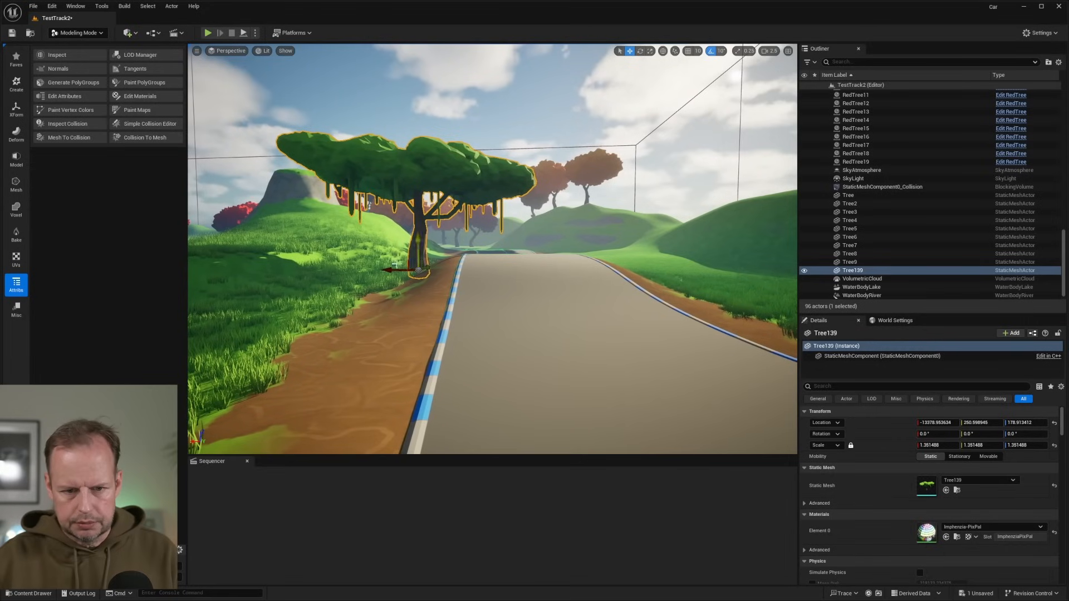
Lower the tree to about 89.8 in Z so its trunk meets the ground, and rotate it to about -140° around Z.
left_click_drag(416, 241, 419, 246)
left_click_drag(414, 285, 457, 285)
right_click_drag(458, 277, 458, 276)
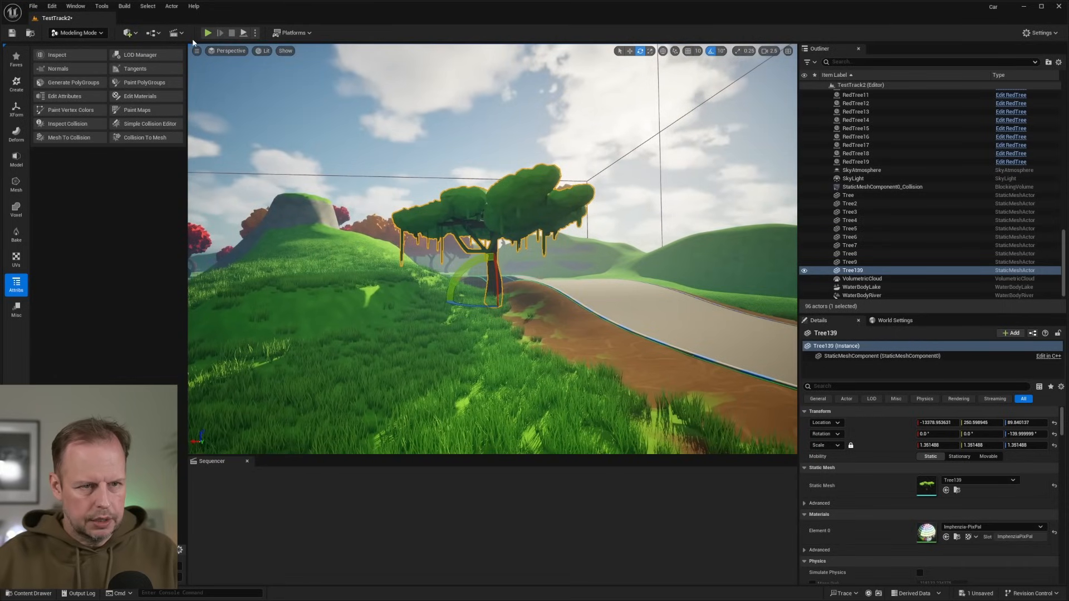
Show collision geometry in the viewport, inspect the area around the tree trunk, and hide the collision display again.
left_click(282, 52)
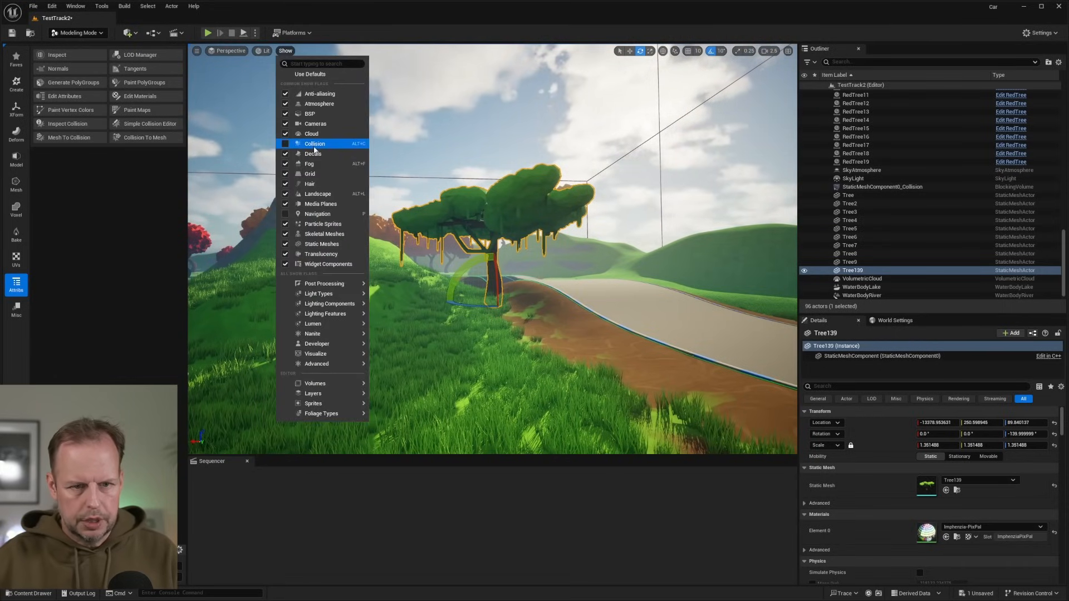
left_click(312, 145)
key("w")
right_click_drag(458, 276, 458, 277)
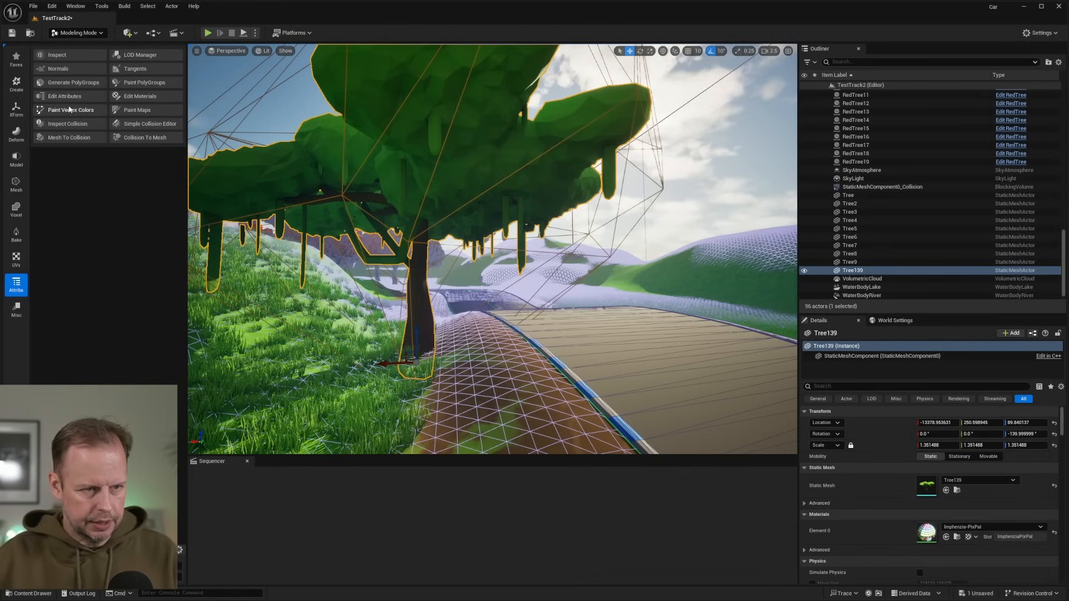
left_click(285, 51)
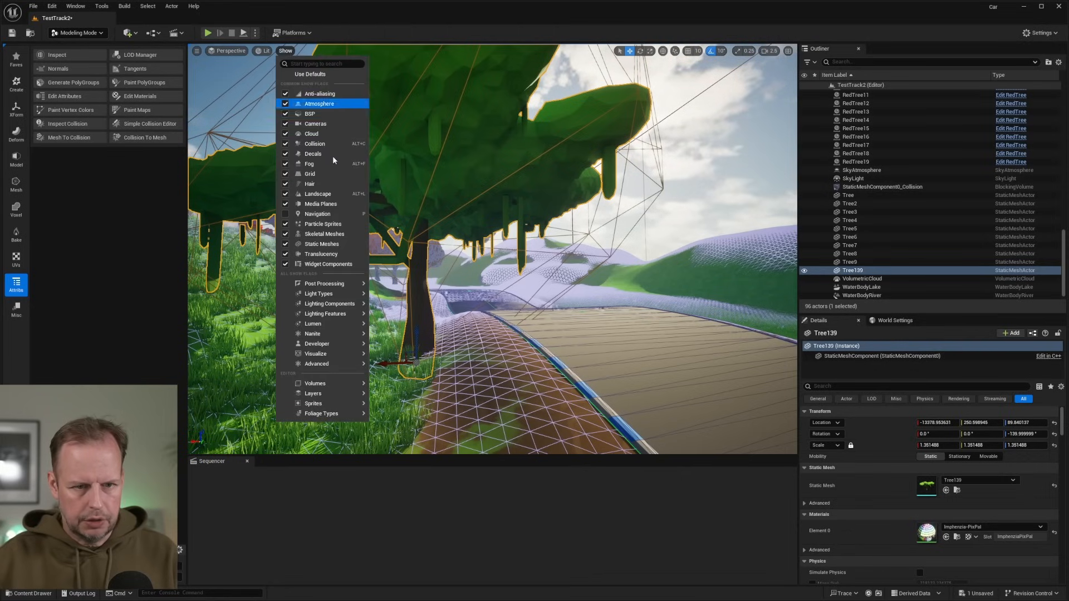
left_click(285, 143)
Choose the Modeling editor mode and keep the Tree139 mesh selected in the level for collision editing.
left_click(97, 206)
left_click(78, 33)
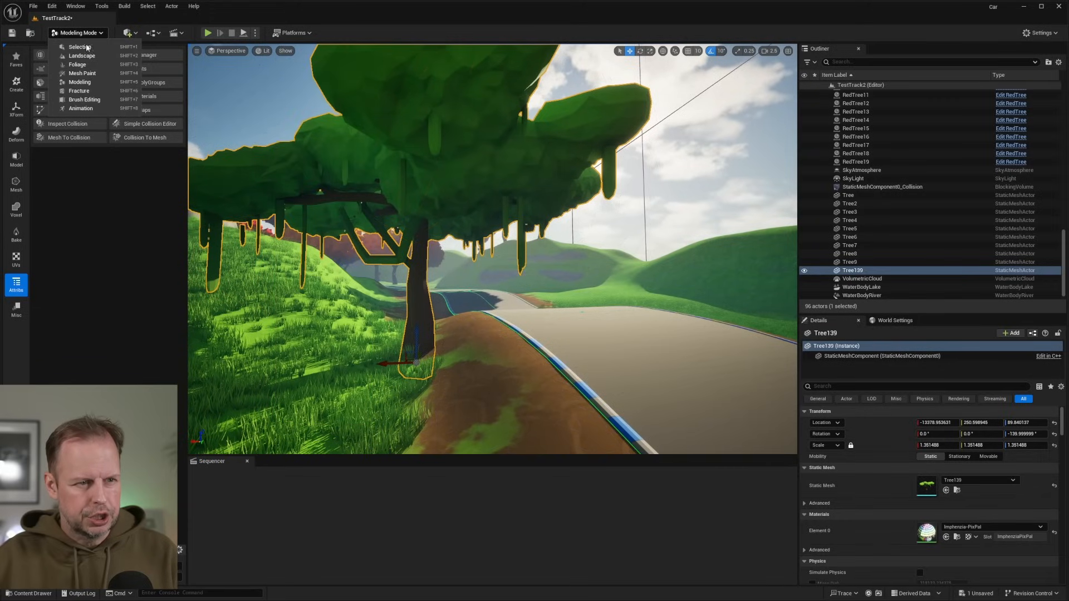
left_click(83, 82)
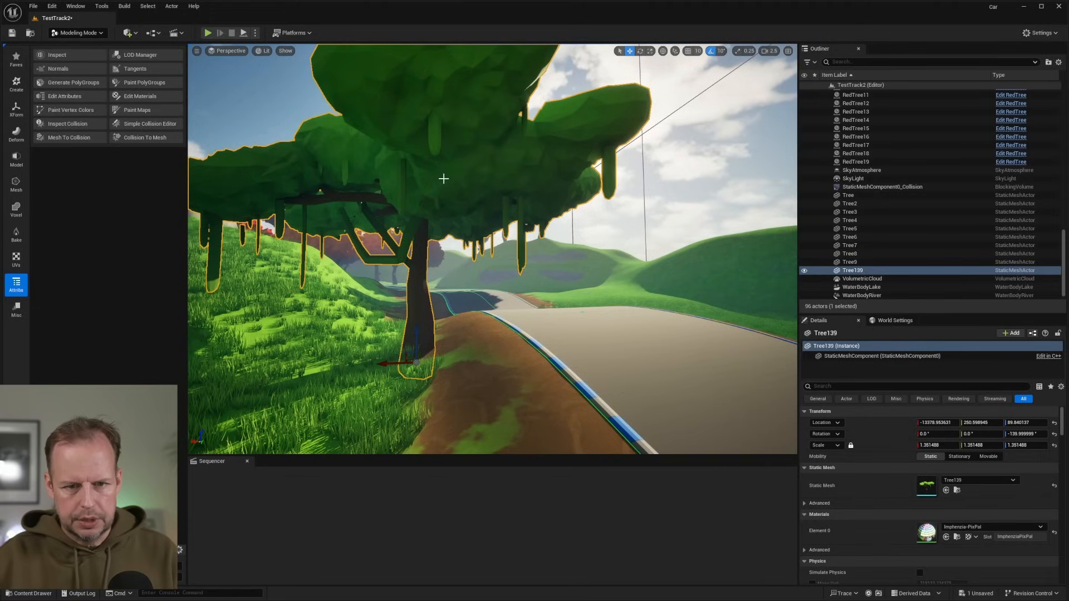
left_click(441, 166)
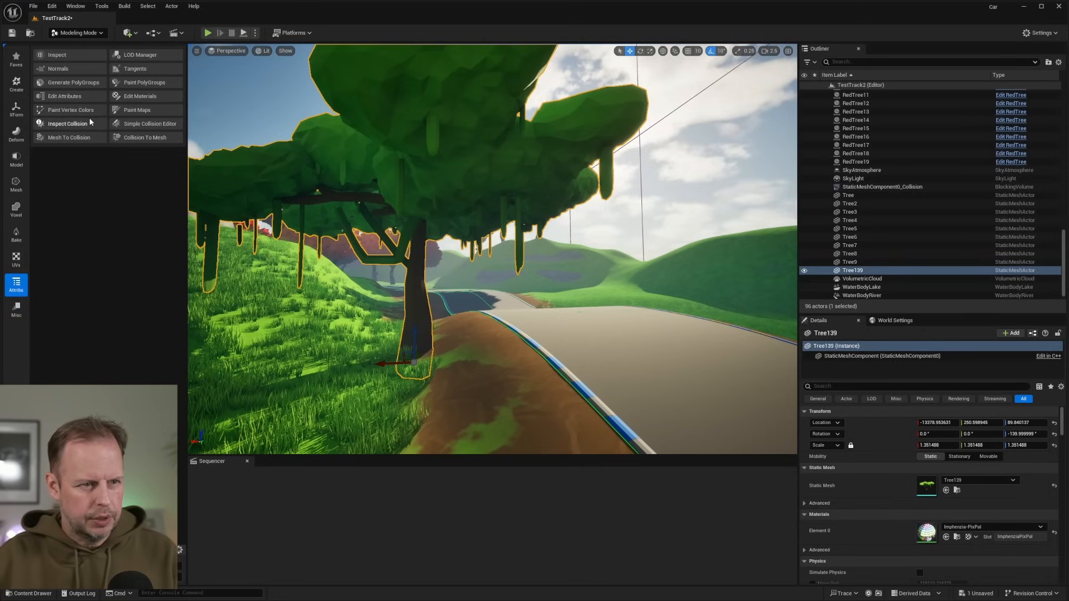
Start Mesh To Collision on the selected tree with Convex Decompositions as the geometry type.
left_click(66, 138)
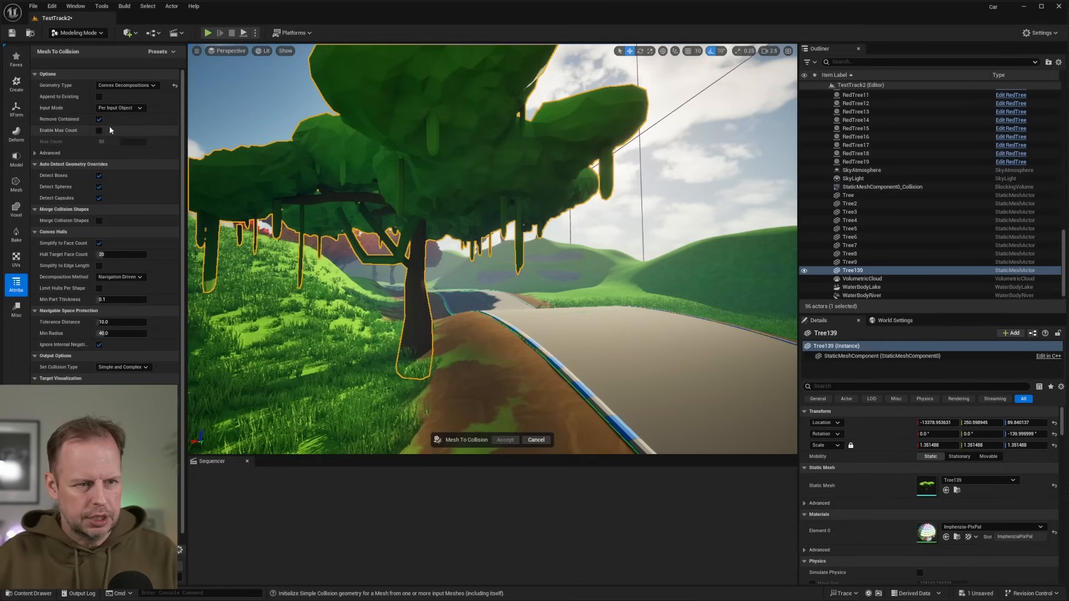
left_click(124, 88)
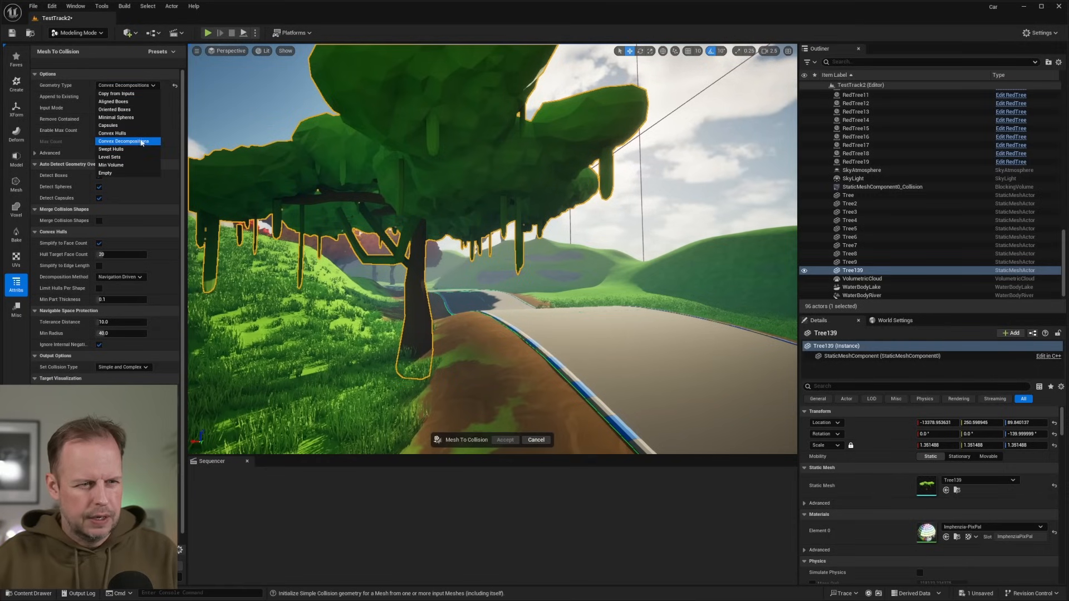
left_click(143, 145)
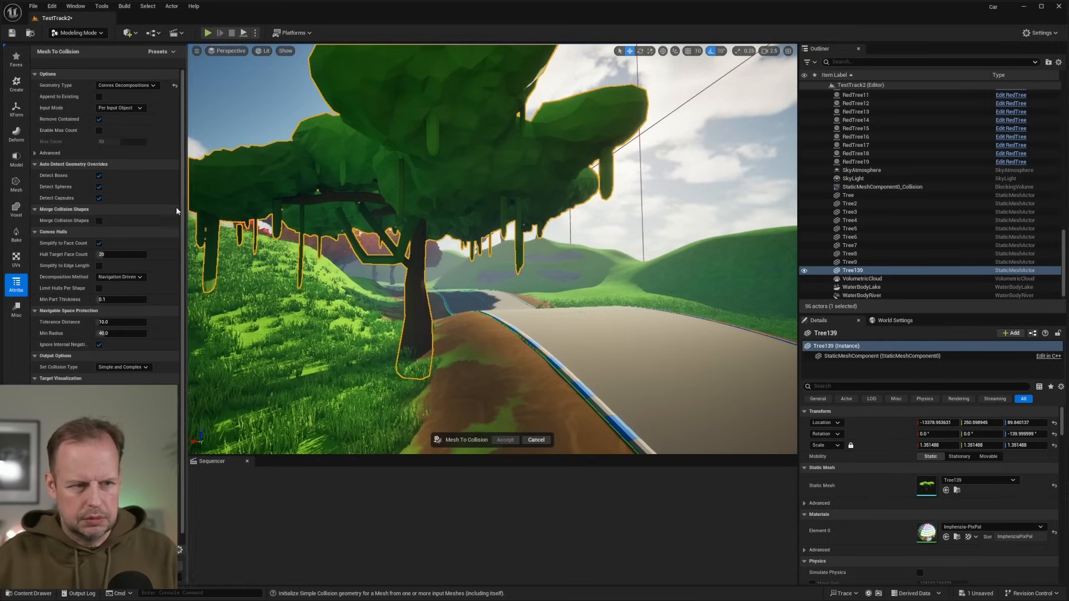
right_click_drag(521, 179, 511, 182)
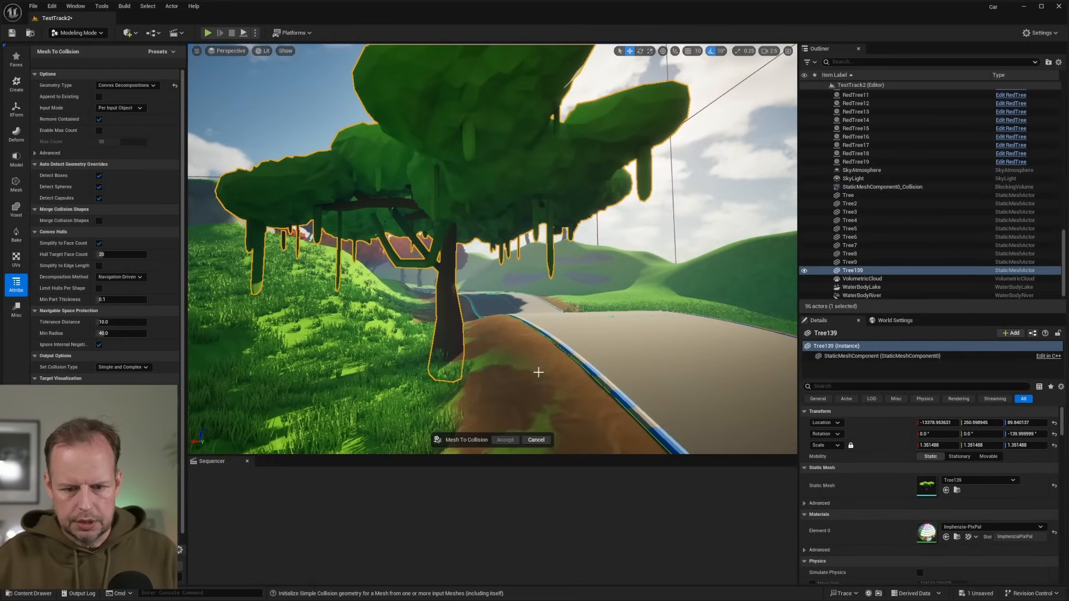
Show collision geometry in the level viewport around the tree.
left_click(285, 51)
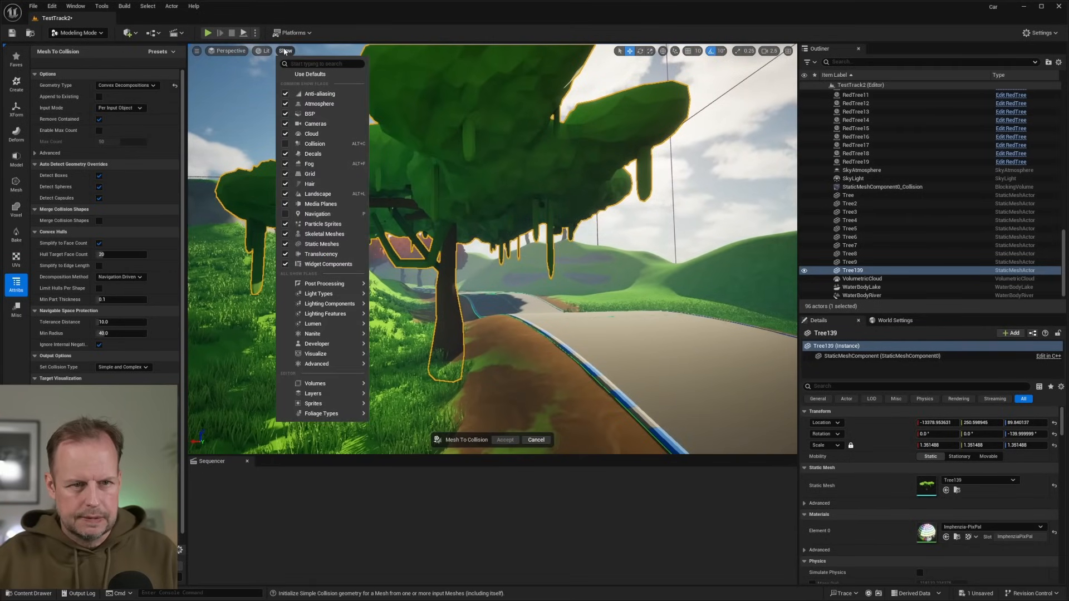
left_click(315, 143)
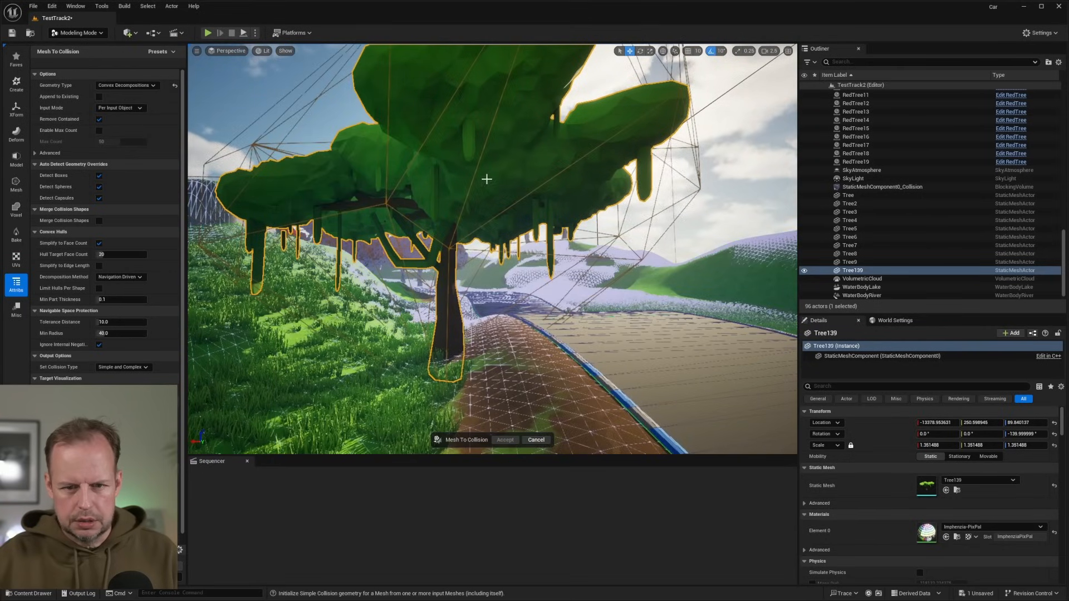
key("w")
right_click_drag(492, 249, 500, 249)
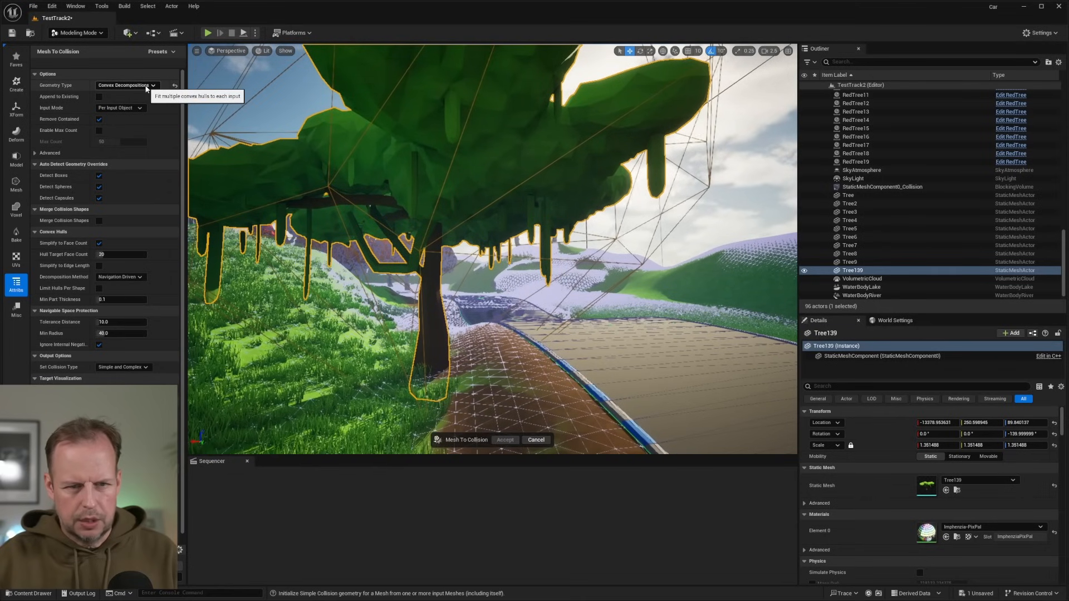
Generate the convex decomposition collision hulls for the tree and accept them.
left_click(146, 87)
key("s")
right_click_drag(492, 249, 542, 205)
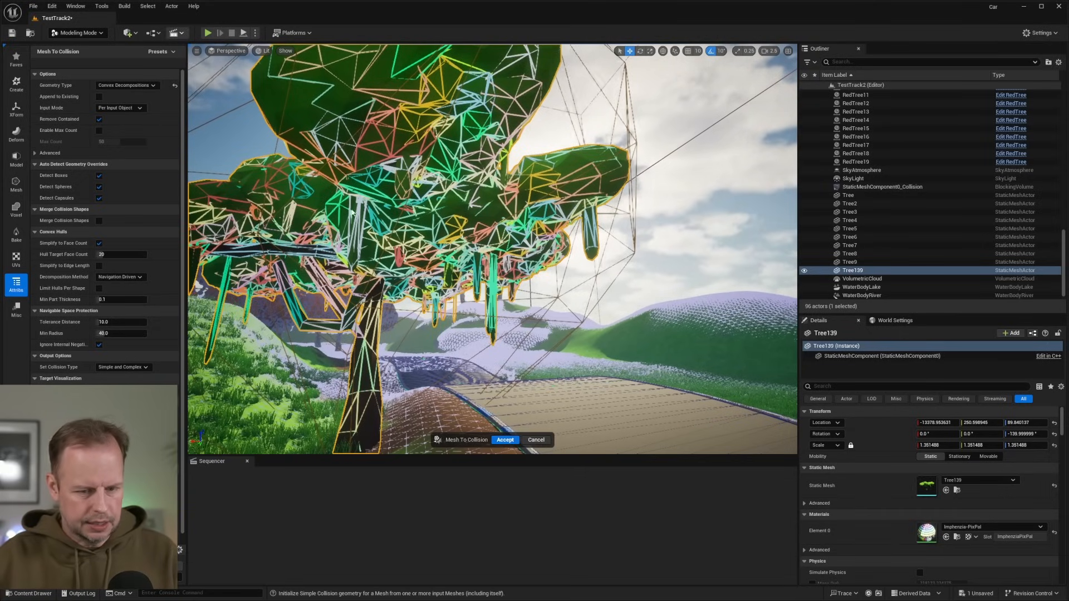
left_click(505, 440)
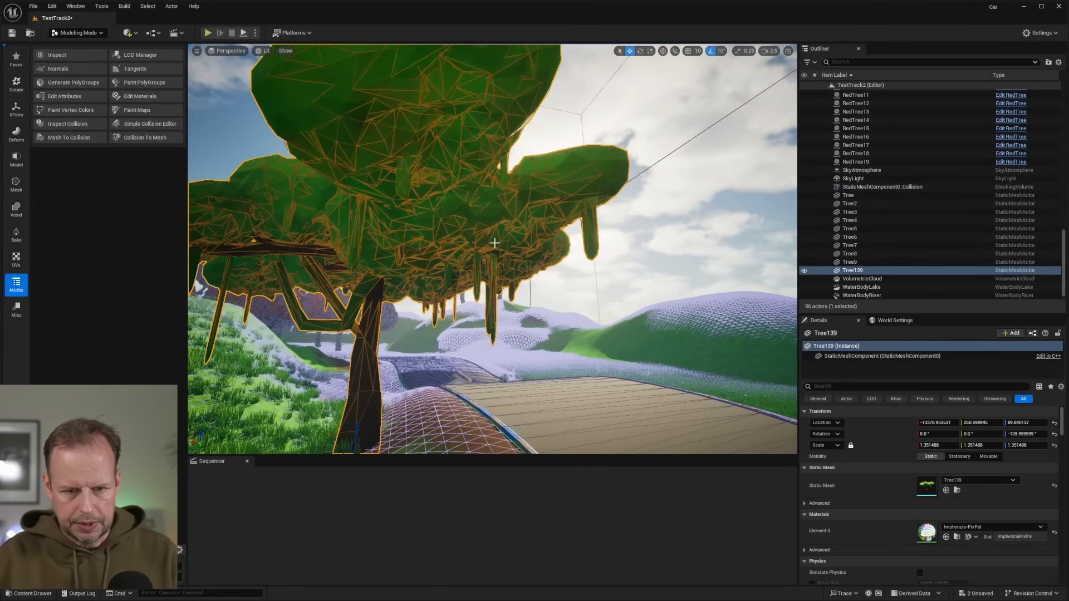
scroll(390, 250, "down", 5)
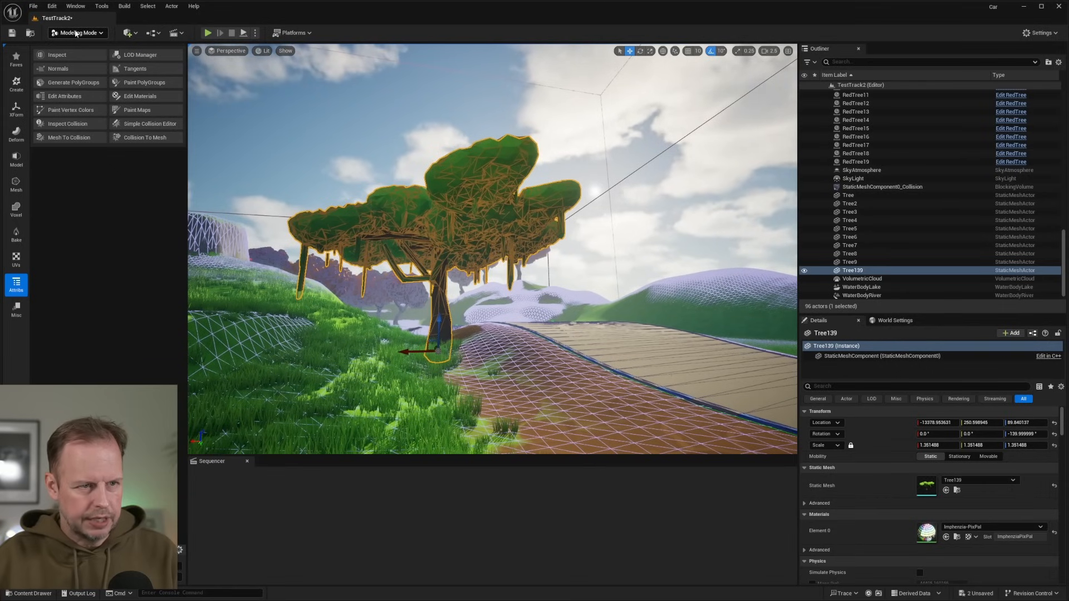
Hide the collision geometry in the viewport and switch from Modeling to Selection mode.
left_click(76, 32)
left_click(285, 51)
left_click(285, 51)
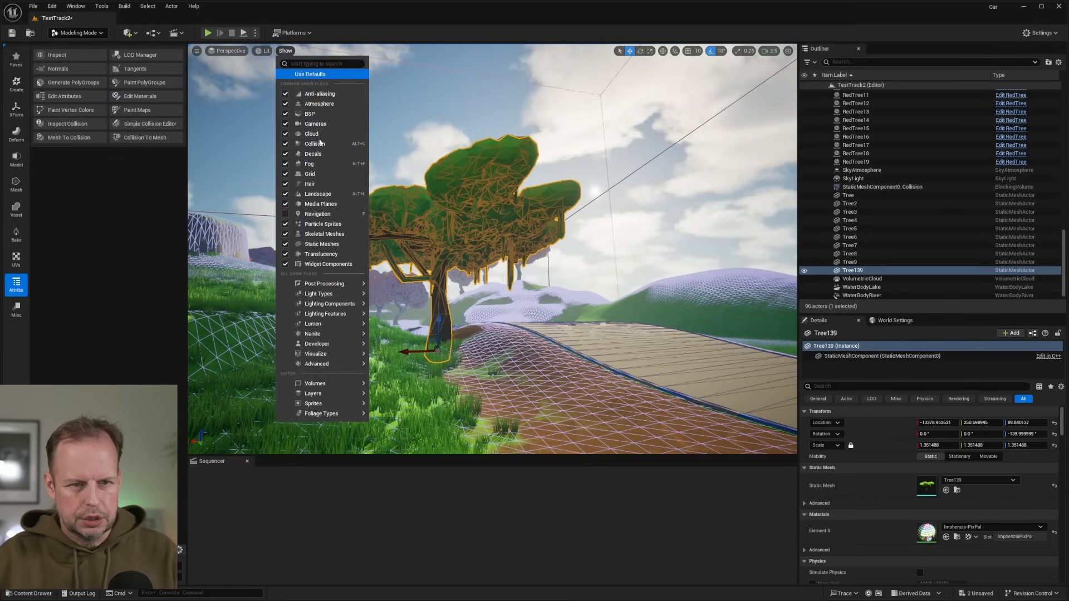
left_click(285, 144)
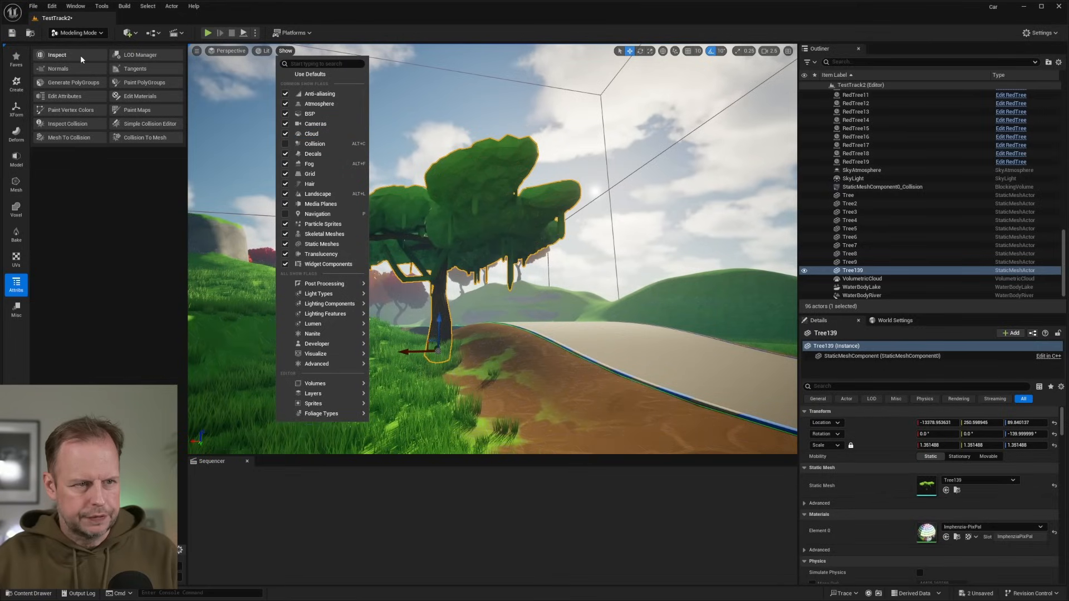
left_click(103, 34)
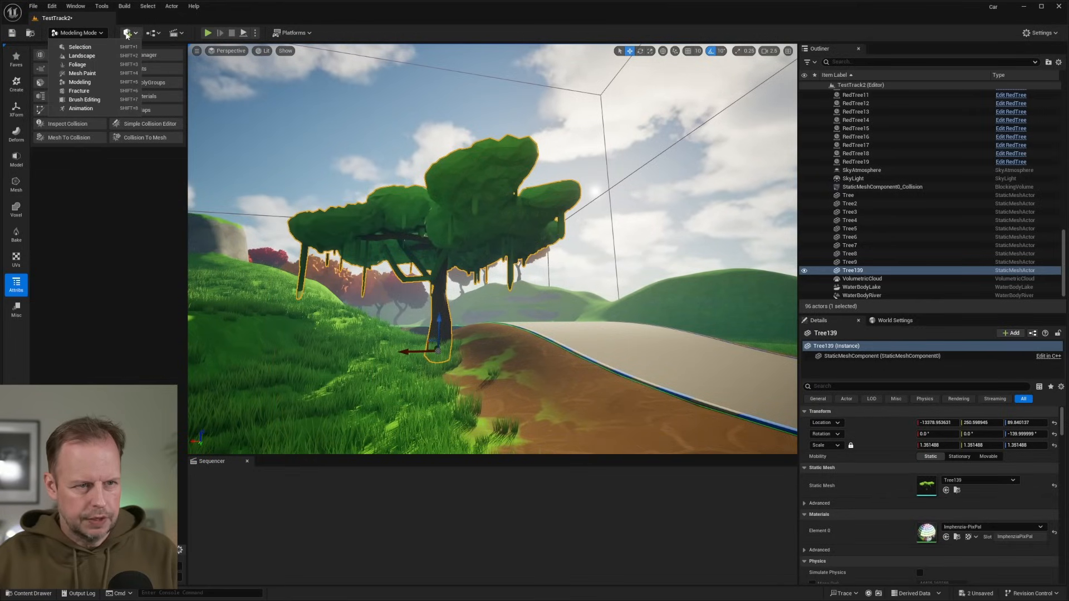
left_click(74, 48)
Duplicate the tree beside the road and reposition the copy farther along the track.
mouse_move(470, 195)
right_mouse_down()
mouse_move(445, 278)
mouse_move(472, 194)
right_mouse_up()
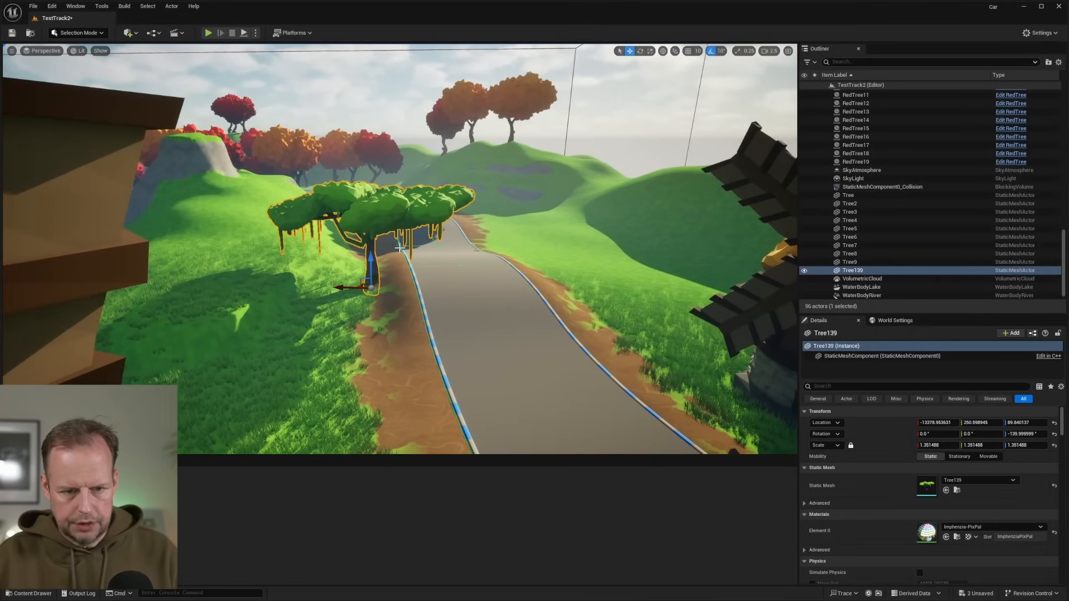
key("ctrl+d")
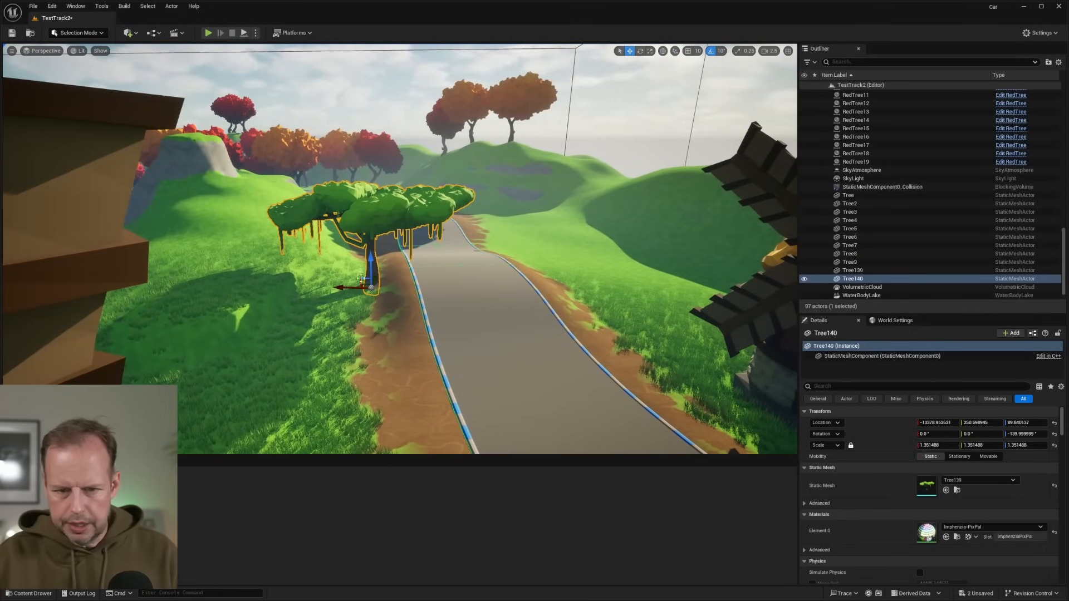
left_click_drag(339, 288, 497, 277)
right_click_drag(497, 277, 538, 292)
key("w")
left_click_drag(437, 225, 437, 213)
right_click_drag(438, 214, 483, 200)
Scale the duplicated tree up uniformly to about 1.6.
key("r")
left_click_drag(483, 200, 487, 189)
right_click_drag(488, 189, 546, 182)
mouse_move(351, 204)
right_mouse_down()
mouse_move(384, 203)
mouse_move(343, 212)
right_mouse_up()
Duplicate the enlarged tree and place the new copy on another side of the road bend.
key("ctrl+d")
left_click_drag(288, 333, 654, 399)
mouse_move(551, 343)
right_mouse_down()
mouse_move(606, 344)
mouse_move(551, 343)
right_mouse_up()
key("e")
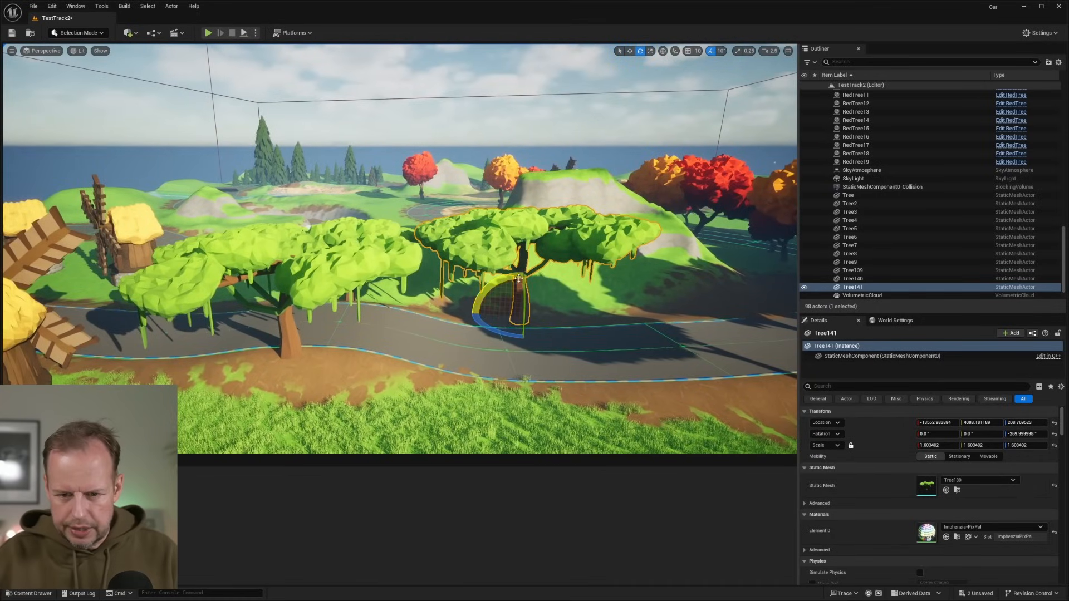
Scale the newest tree to about 2.13, lower it to about -95 on Z, and rotate it to -310° around Z.
right_click_drag(522, 299, 550, 289)
key("r")
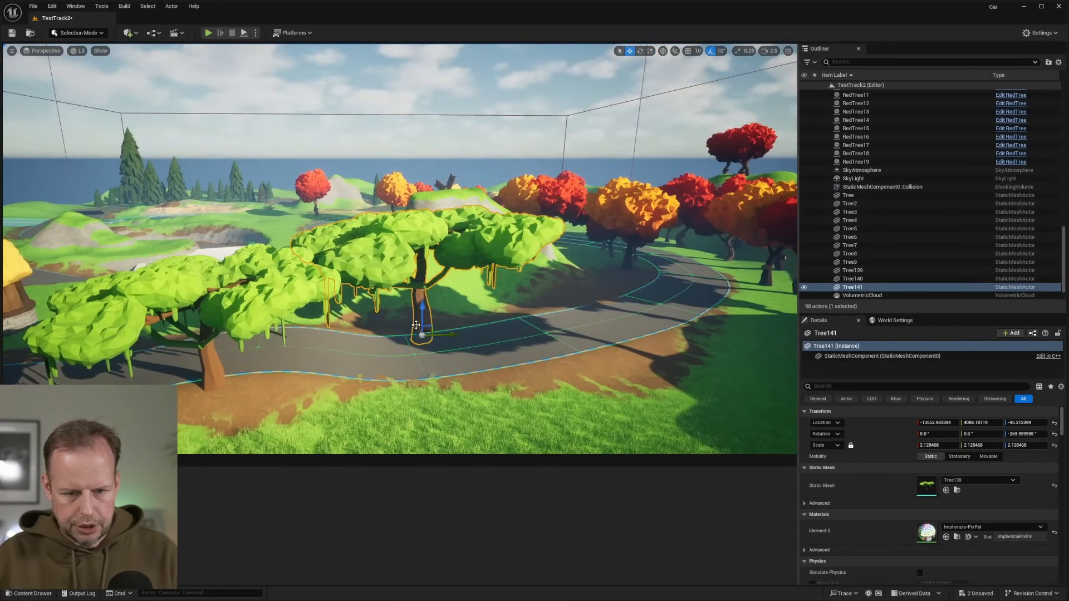
right_click_drag(418, 287, 474, 278)
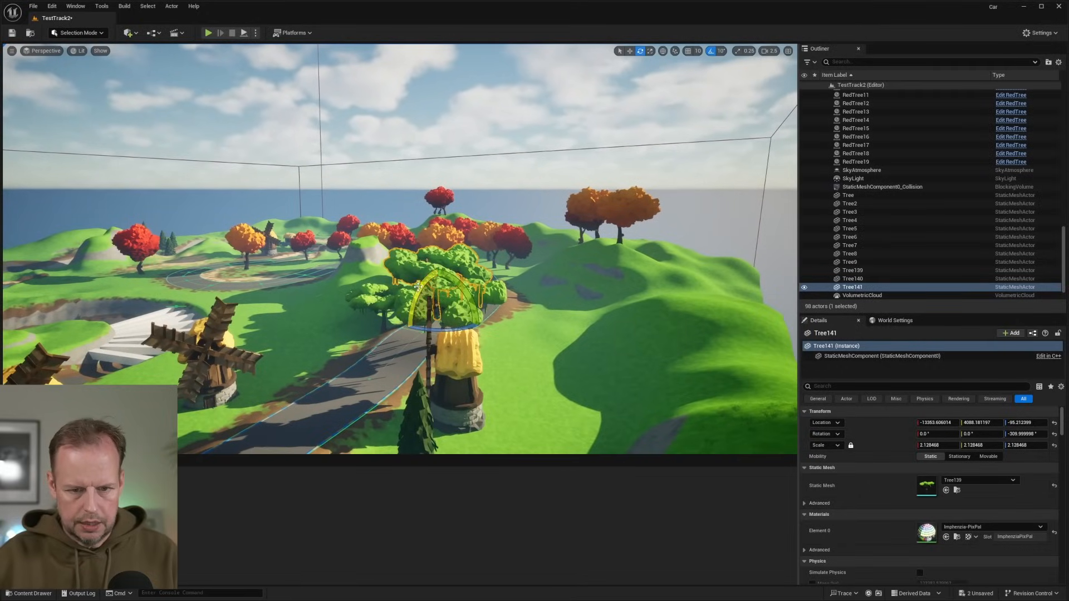
Test-drive the car past the placed trees, stop the play session, and inspect the largest tree up close.
key("alt+p")
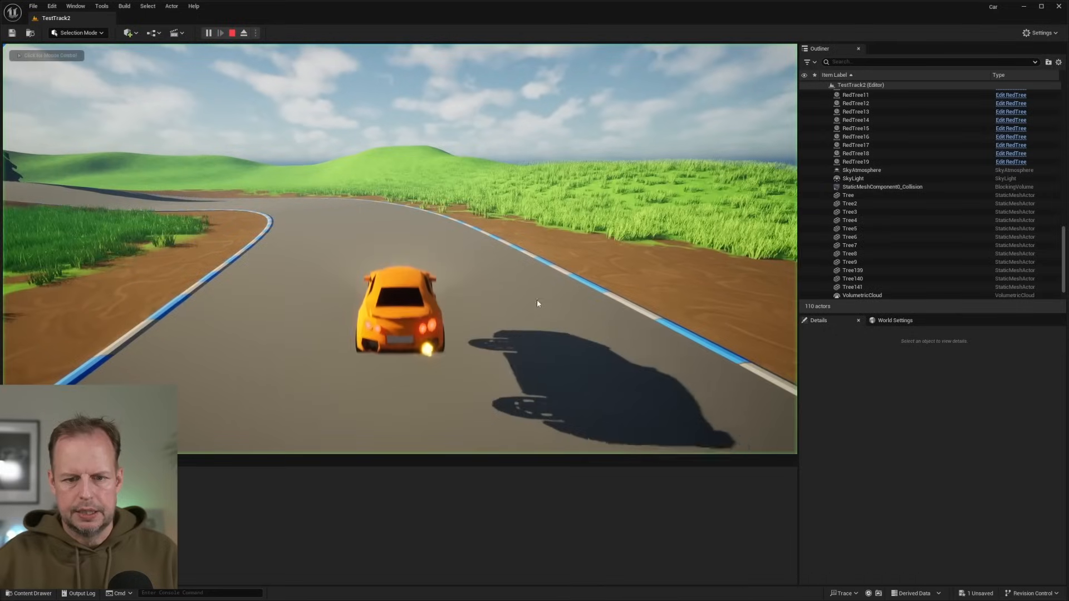
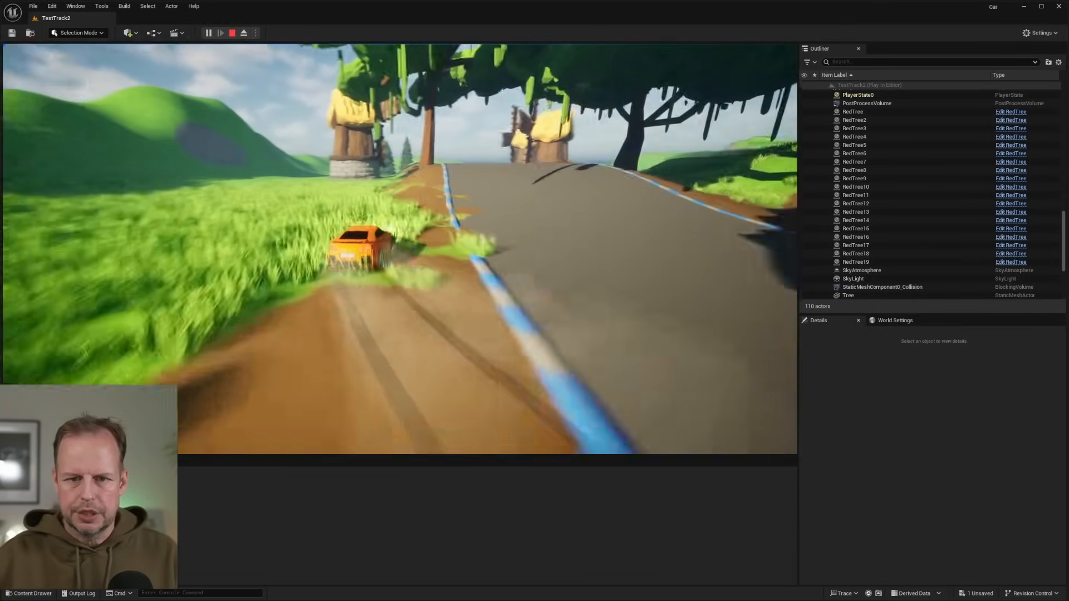
key("Escape")
key("f")
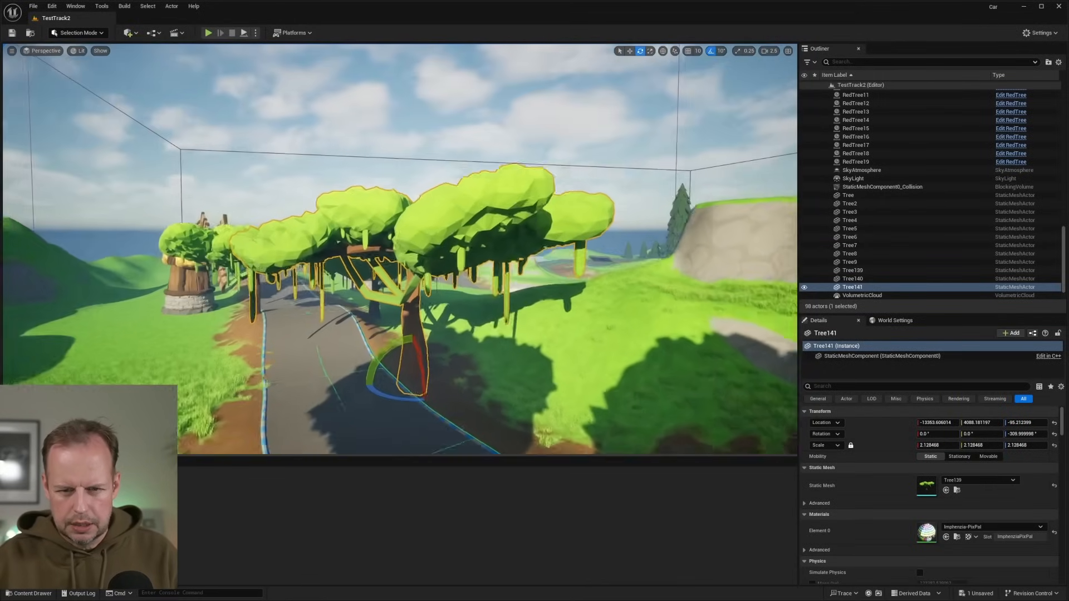
right_click_drag(400, 249, 518, 254)
right_click_drag(450, 254, 446, 249)
key("s")
right_click_drag(551, 244, 571, 222)
key("w")
key("w")
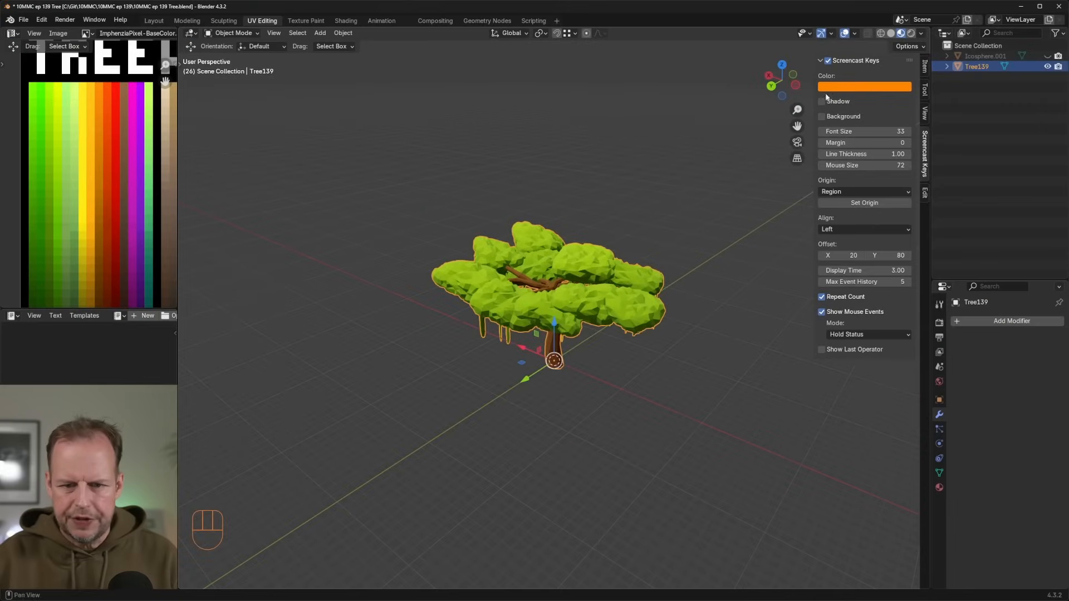
Switch to Blender, look over the Tree139 model, and enter Edit Mode on it.
right_click(582, 296)
middle_click_drag(617, 211, 569, 193)
scroll(579, 261, "up", 6)
right_click(575, 270)
left_click(572, 270)
scroll(507, 255, "down", 3)
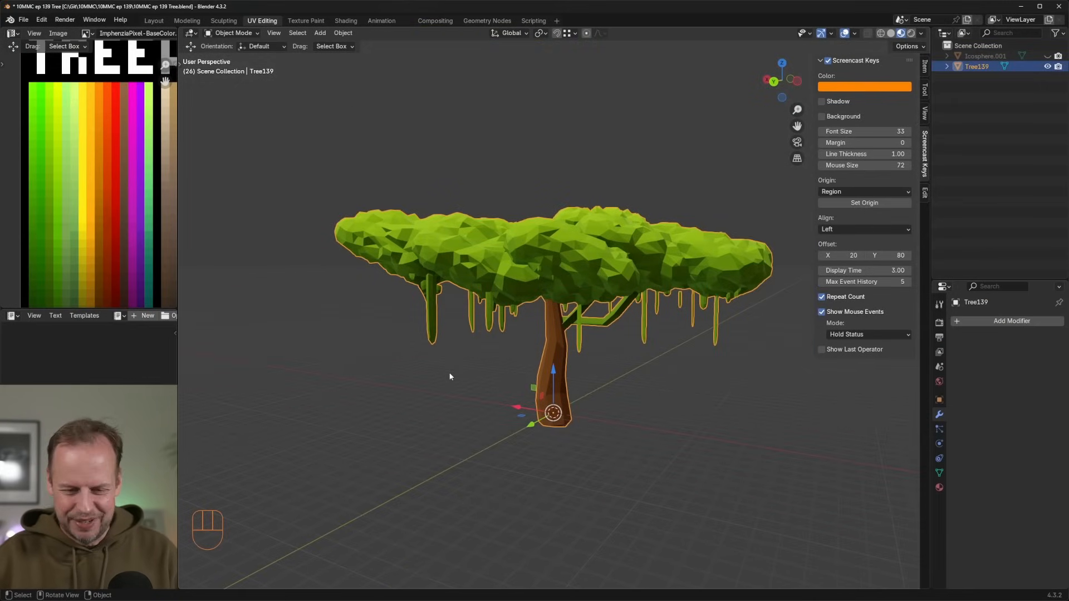
key("Tab")
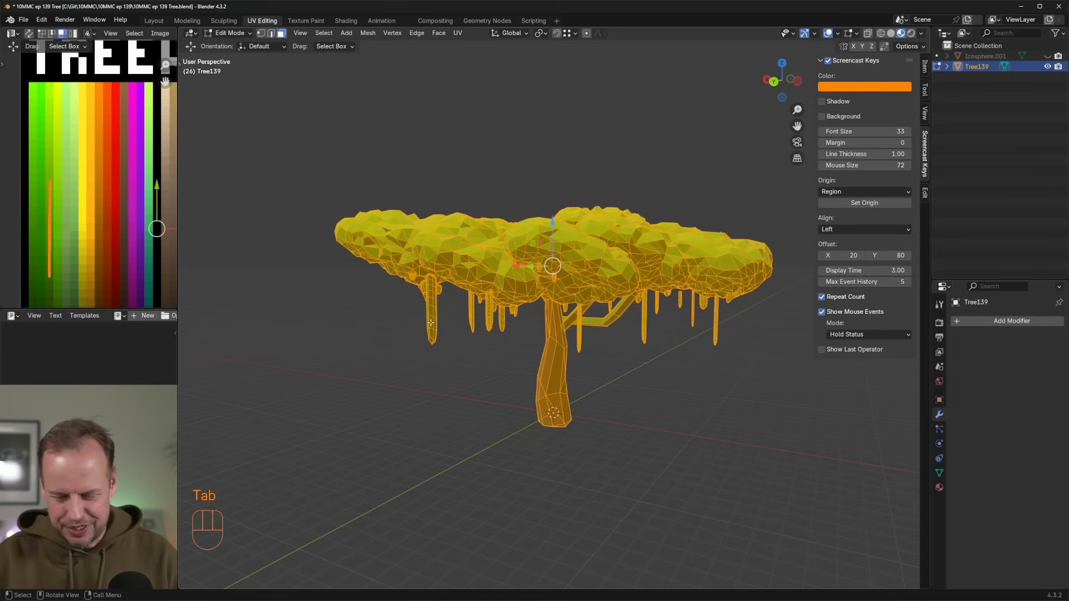
key("Tab")
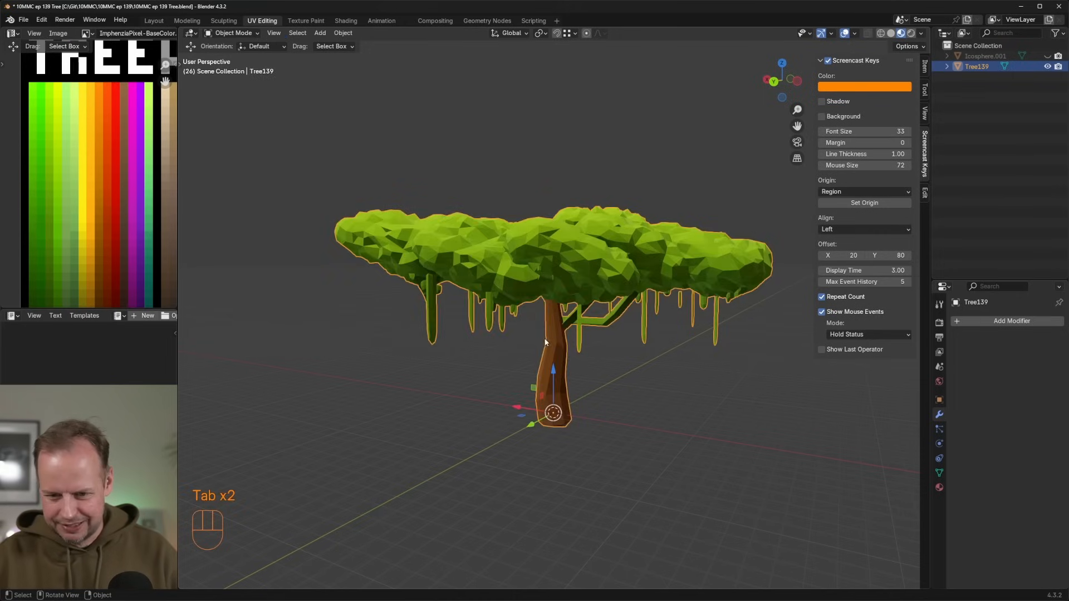
middle_click_drag(434, 335, 456, 307)
key("Tab")
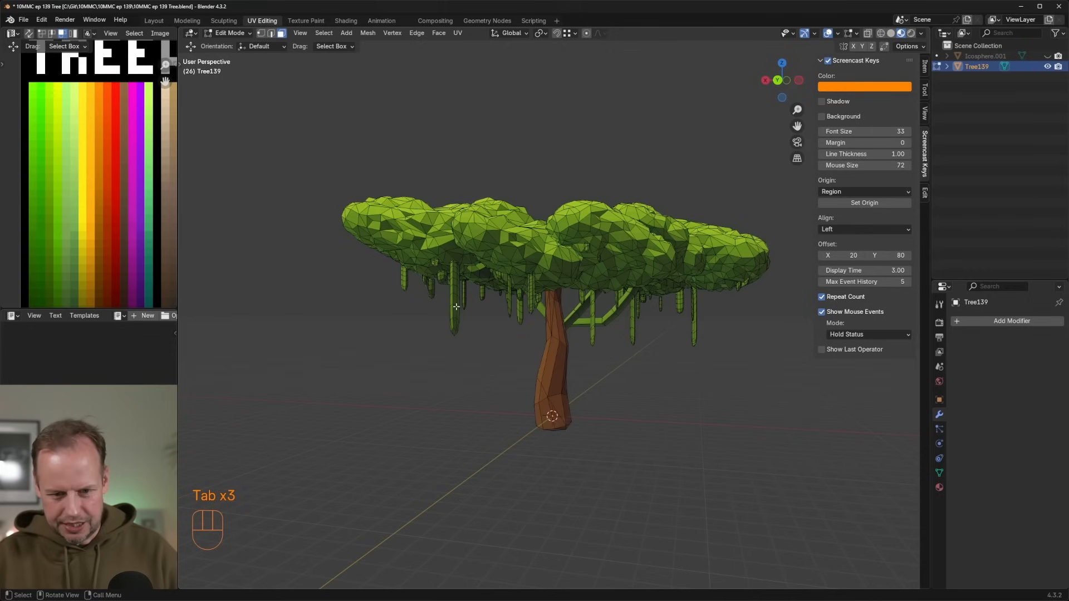
Select all linked foliage clusters and the trunk, invert the selection, and delete the vertices of the hanging vines and green branches.
key("l")
key("l")
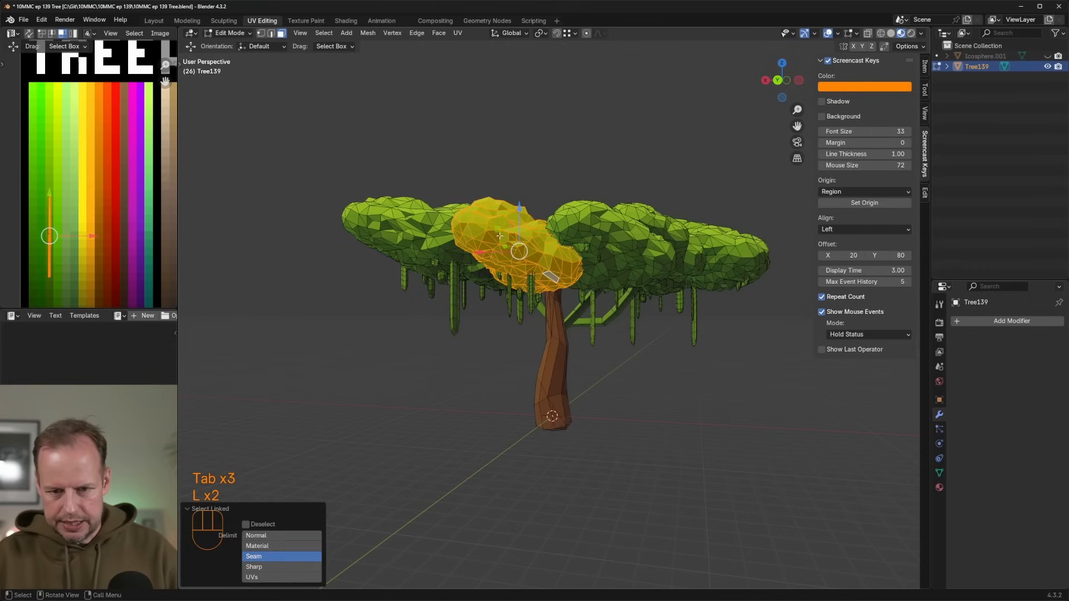
middle_click_drag(559, 263, 456, 234)
key("l")
key("l")
key("l")
key("l")
key("l")
key("l")
key("l")
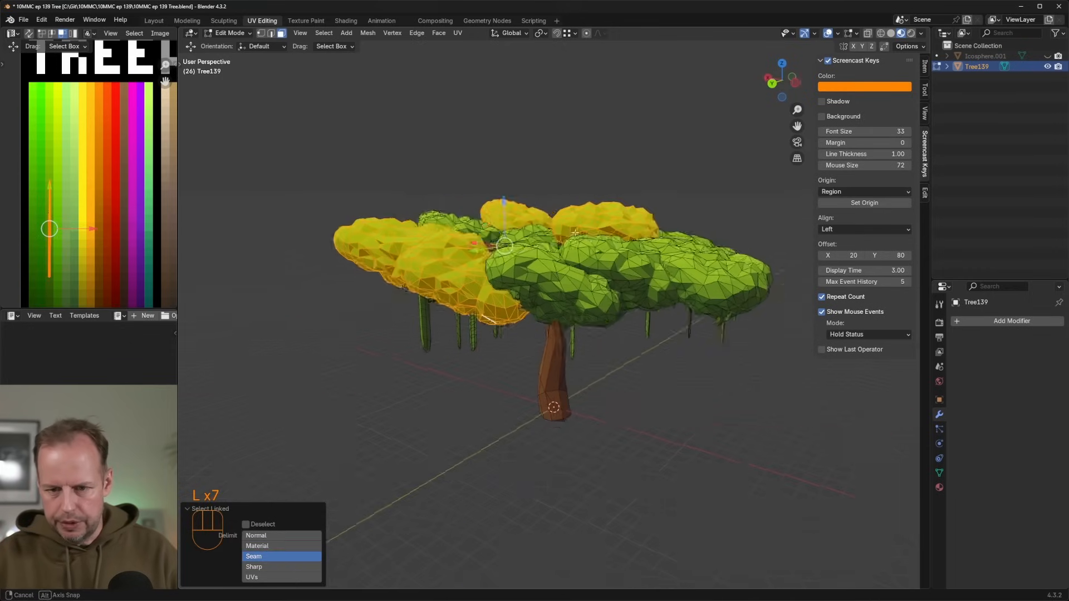
middle_click_drag(699, 245, 539, 188)
key("l")
key("l")
key("l")
key("l")
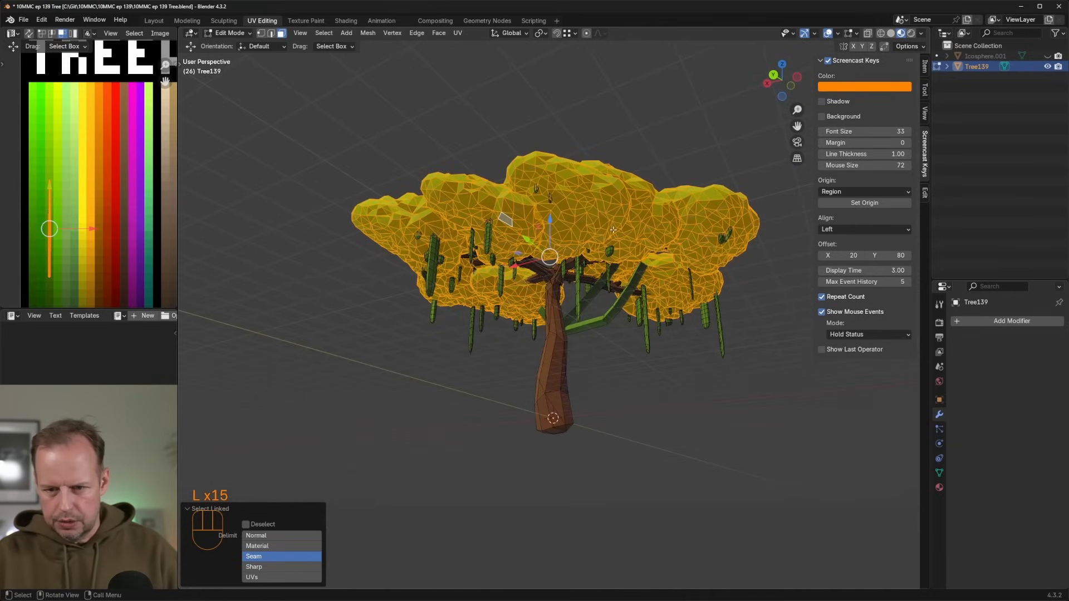
key("l")
middle_click_drag(548, 362, 594, 295)
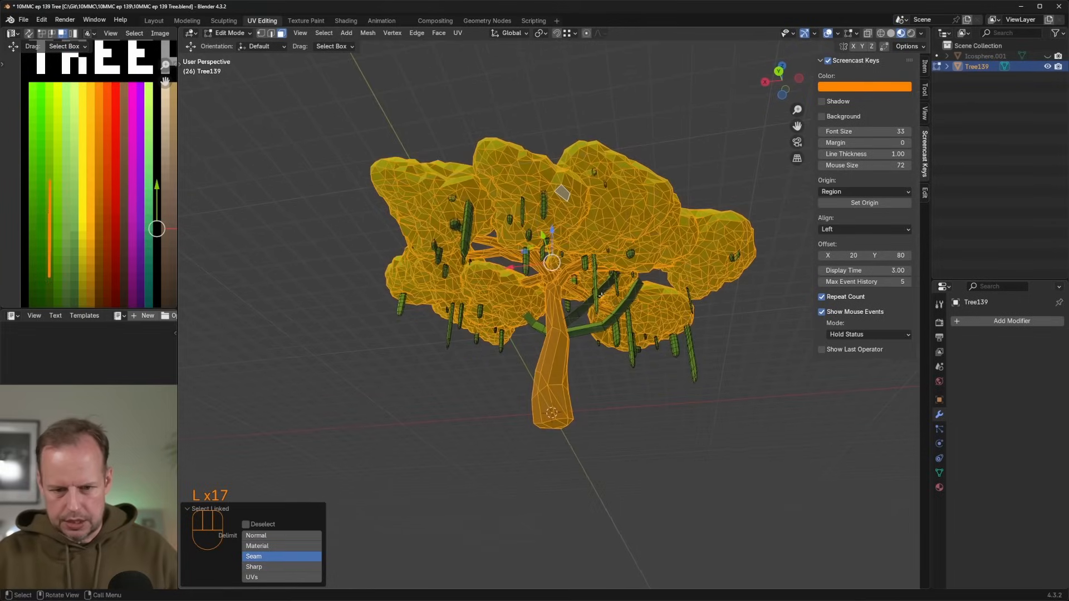
key("ctrl+i")
key("Delete")
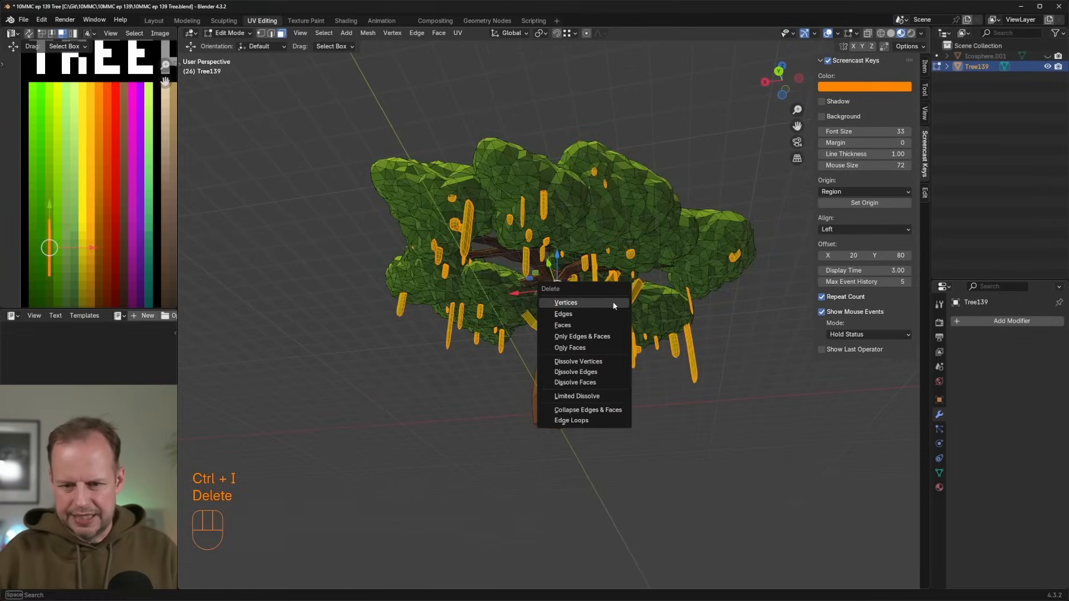
left_click(613, 302)
Turn on proportional editing and try moving a spot on the underside of the foliage.
middle_click_drag(728, 273, 493, 278)
key("Tab")
key("Tab")
key("g")
key("Escape")
key("g")
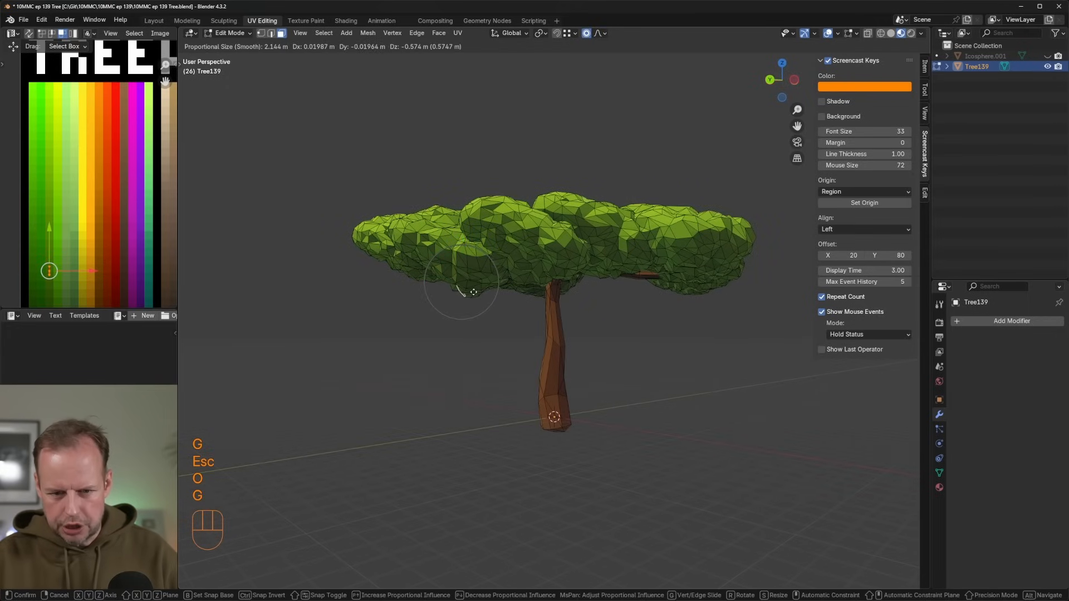
key("Escape")
Pull a spot on top of the foliage upward with proportional editing to form a raised peak.
middle_click_drag(465, 302, 635, 209)
key("g")
left_click(623, 178)
key("g")
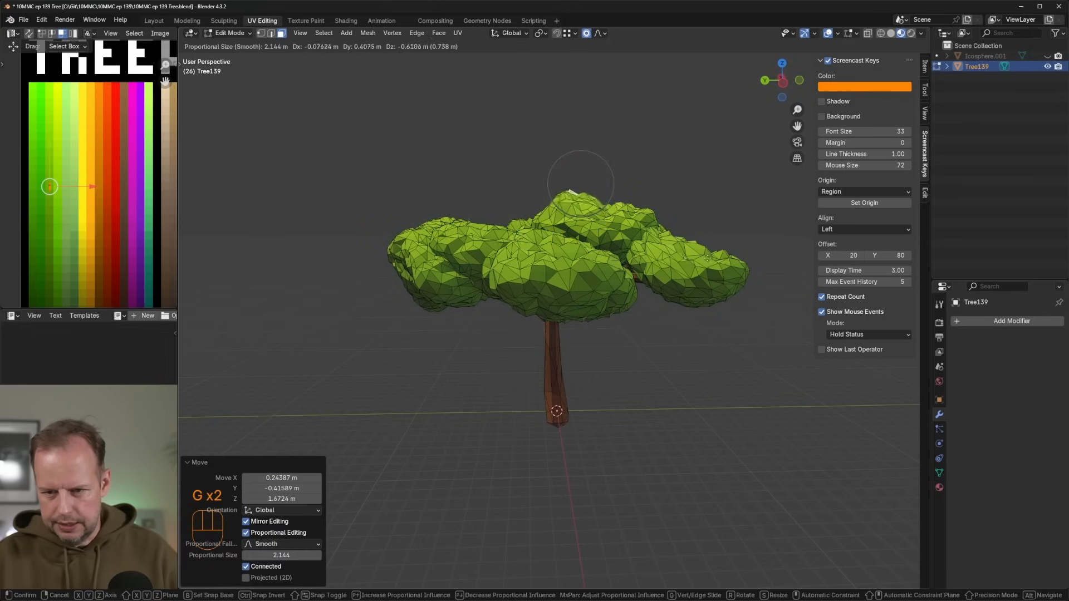
right_click(741, 272)
Pull the outer tip of the foliage about 1.19 m outward along negative Y and 0.38 m up.
left_click(747, 274)
key("g")
left_click(770, 256)
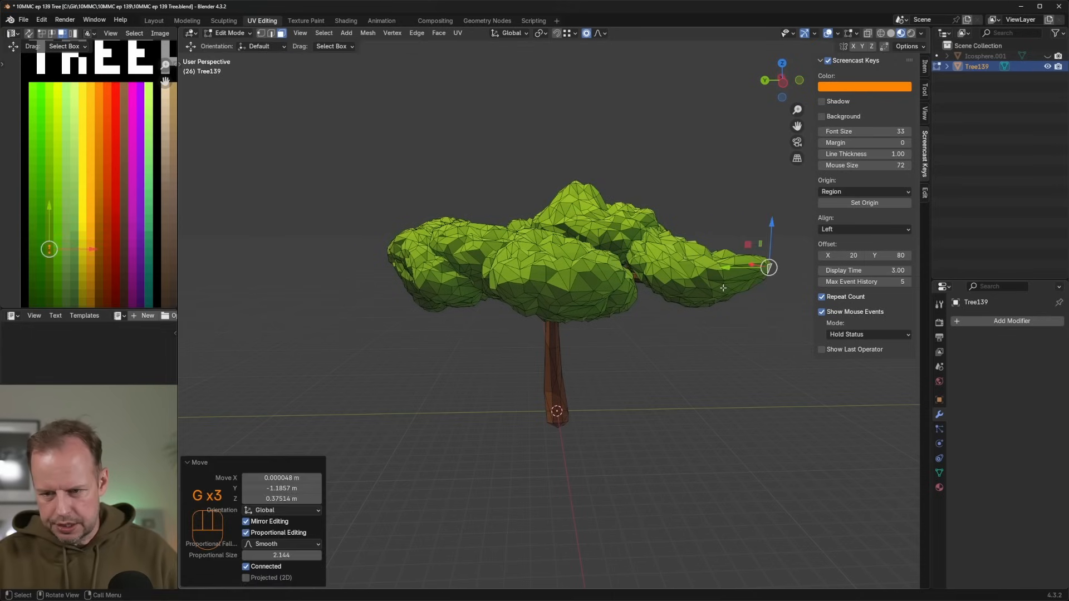
Pull spots on the underside of the foliage clusters downward with proportional editing.
middle_click_drag(768, 261, 746, 260)
key("g")
key("g")
left_click(706, 315)
left_click(585, 295)
key("g")
left_click(580, 303)
Pull the foliage cluster on the opposite side of the crown outward with proportional moves.
left_click(469, 245)
middle_click_drag(468, 245, 606, 394)
key("g")
left_click(412, 257)
key("g")
left_click(375, 248)
Switch to vertex selection and move several vertices near the trunk's base outward to widen the lower trunk.
left_click(546, 406)
key("1")
left_click(546, 412)
key("g")
left_click(588, 405)
left_click(567, 411)
key("g")
left_click(581, 417)
left_click(561, 399)
key("g")
left_click(558, 399)
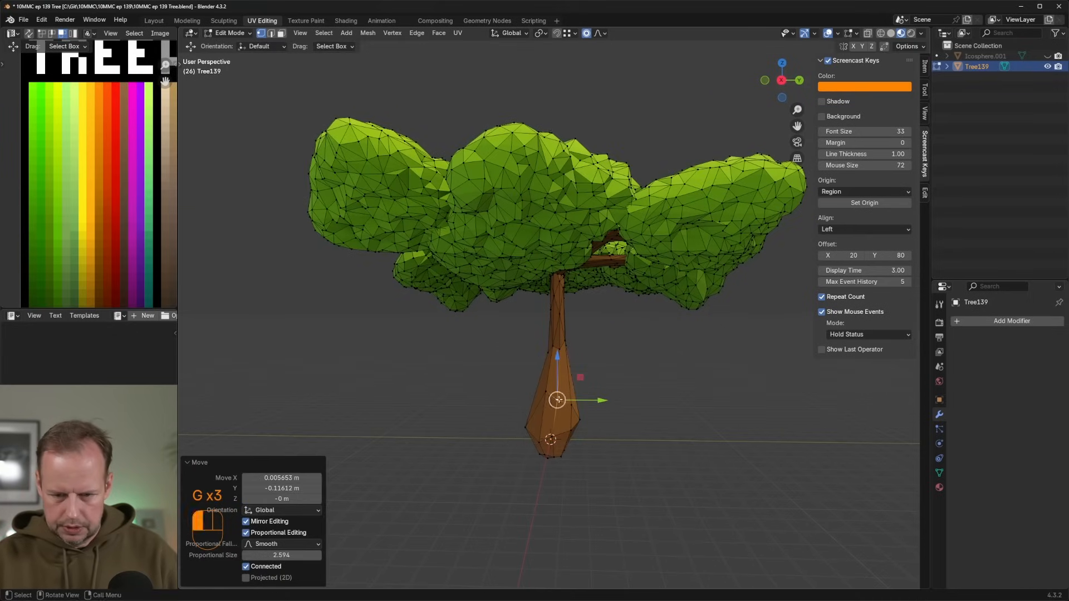
Move vertices around the middle of the trunk outward with proportional editing to thicken it.
left_click(545, 350)
key("g")
left_click(534, 355)
left_click(567, 345)
key("g")
left_click(572, 351)
left_click(560, 315)
middle_click_drag(562, 320, 619, 336)
left_click(545, 355)
key("g")
left_click(551, 359)
Reshape the lower trunk on its other side, pulling one vertex about 0.21 m along X and 1.26 m down to the base.
middle_click_drag(560, 358, 660, 378)
left_click(577, 416)
left_click(555, 388)
key("g")
left_click(639, 403)
left_click(587, 431)
key("g")
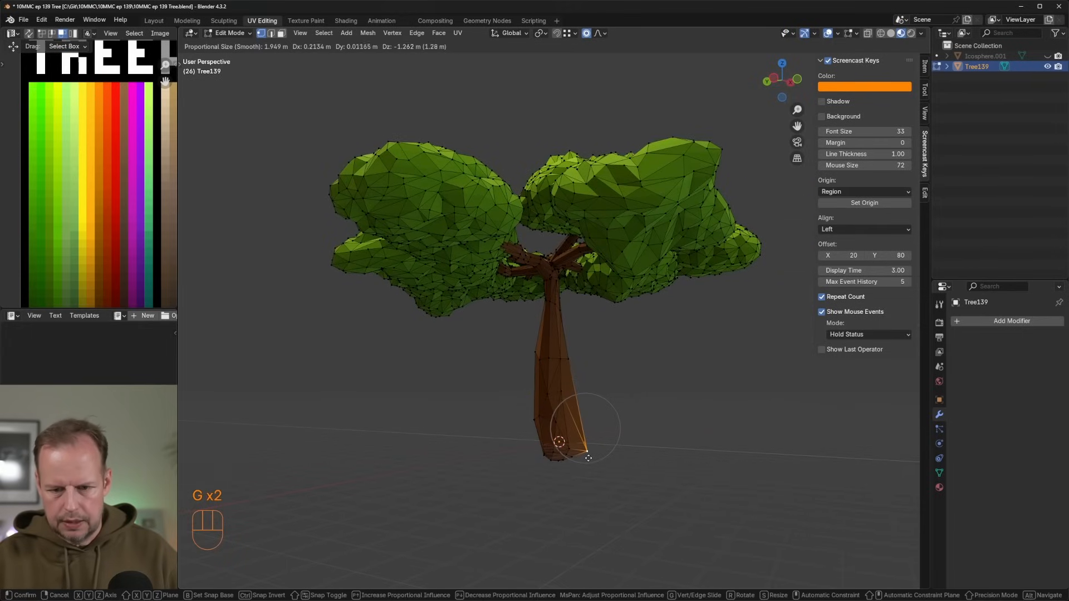
left_click(588, 458)
mouse_move(548, 337)
middle_mouse_down()
mouse_move(591, 344)
mouse_move(560, 337)
middle_mouse_up()
Pull spots on the foliage clusters with proportional editing, moving the last about 0.28 m along negative X and 1.21 m along negative Y.
left_click(613, 287)
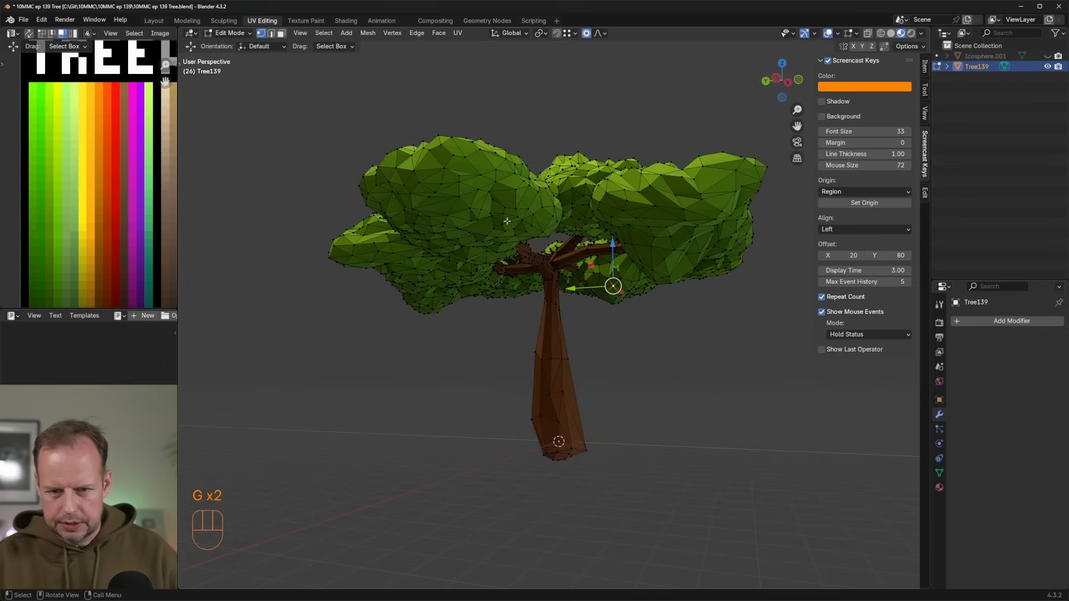
key("g")
key("g")
left_click(514, 255)
key("g")
left_click(601, 260)
middle_click_drag(601, 260, 495, 226)
left_click(485, 222)
key("g")
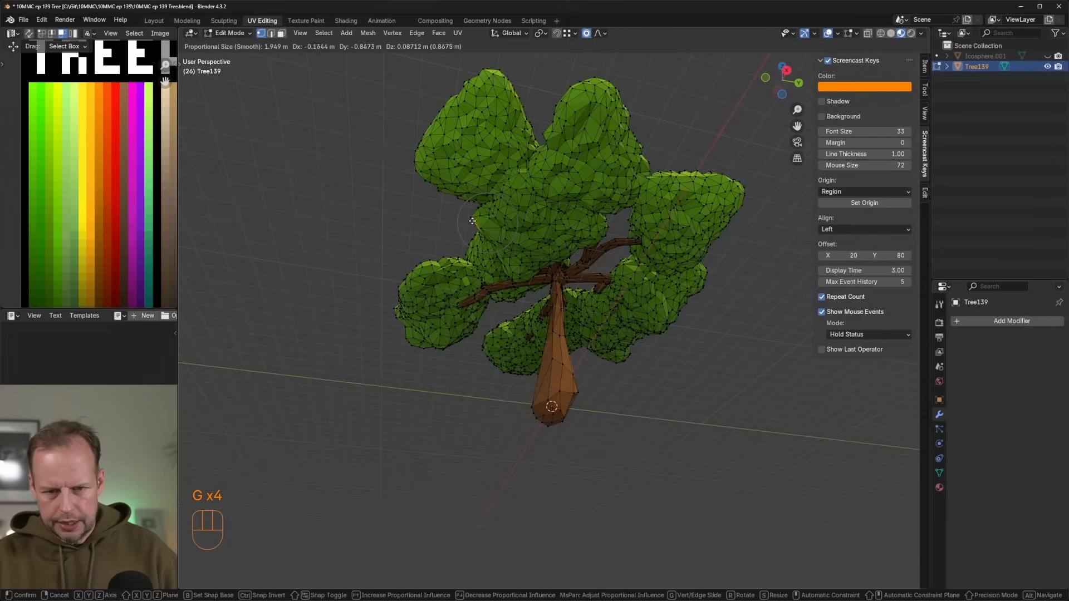
left_click(471, 220)
Select all tree faces visible from directly below in face selection, then shrink the selection one step.
scroll(638, 240, "down", 3)
key("ctrl+KP_7")
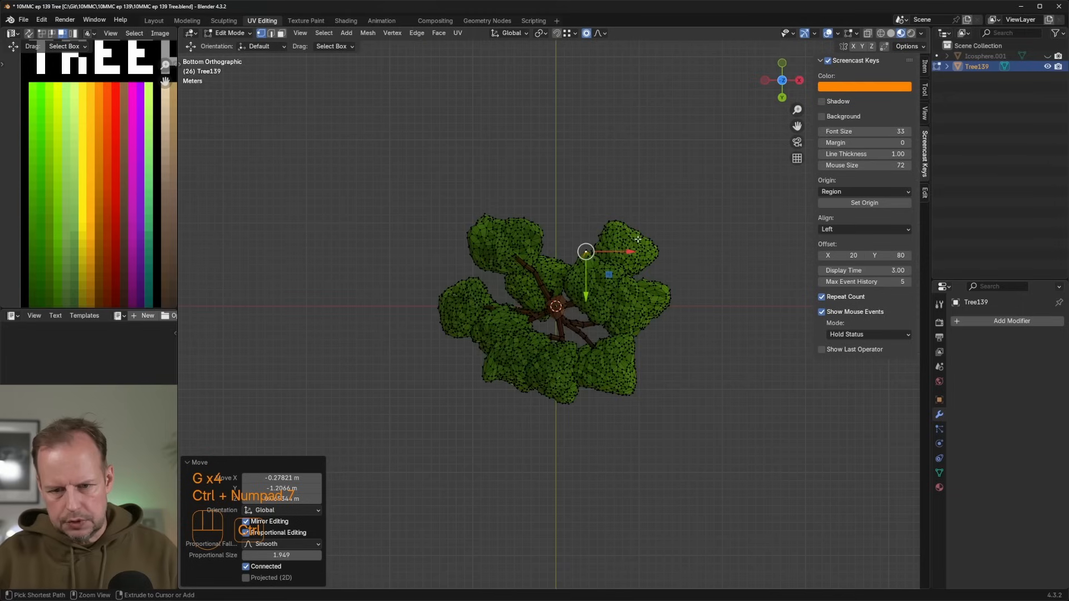
key("3")
scroll(636, 267, "up", 5)
scroll(636, 279, "down", 4)
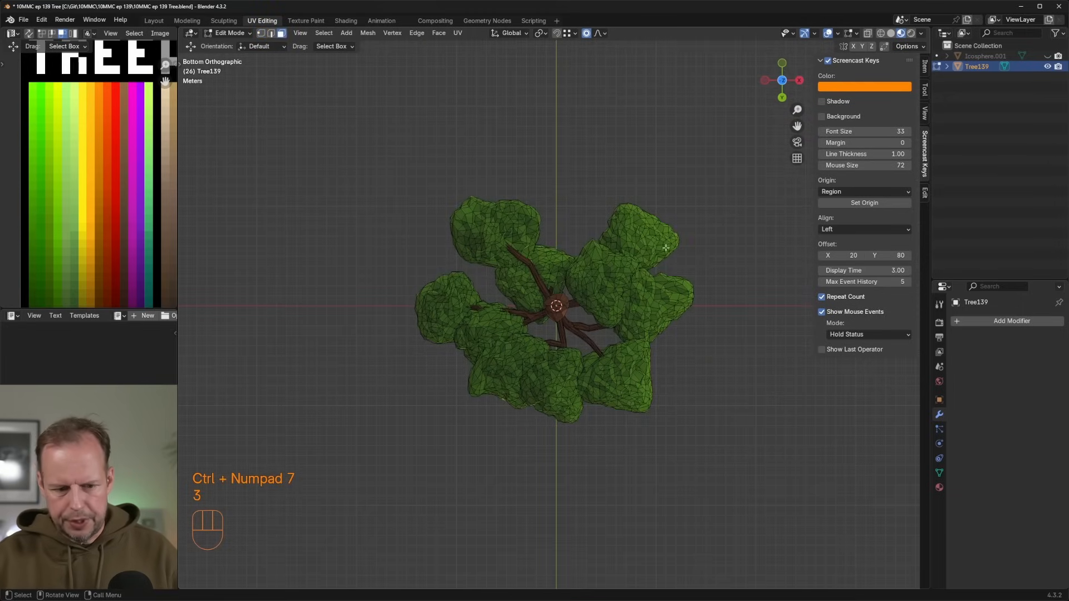
key("a")
key("a")
key("b")
left_click_drag(354, 123, 733, 459)
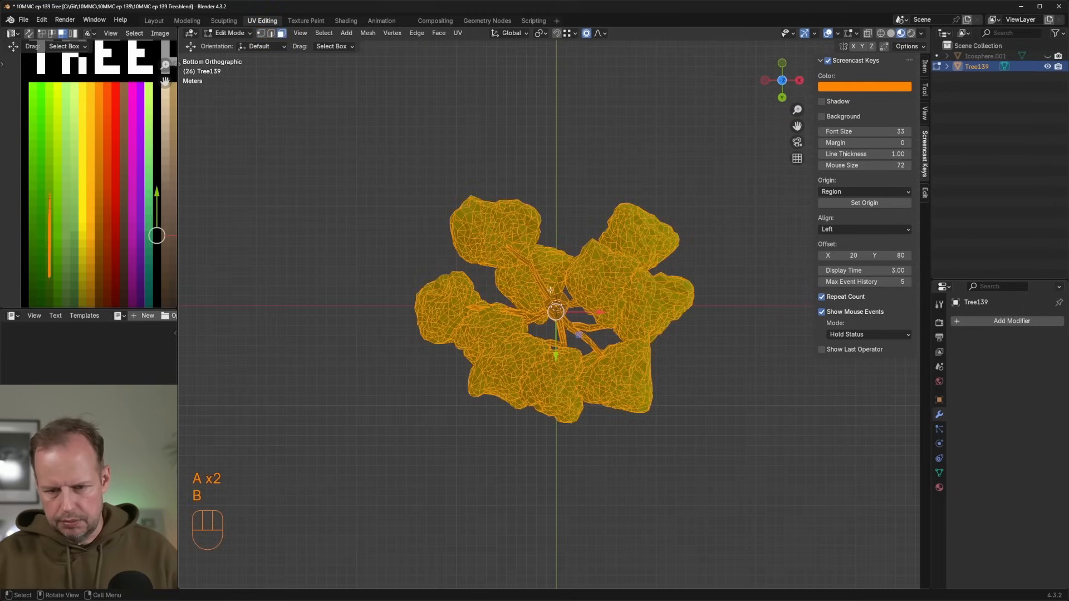
middle_click_drag(589, 276, 308, 210)
key("ctrl+KP_Subtract")
Shift the selected faces' UVs down the colour palette to darker shades and check the shading in Object Mode.
key("g")
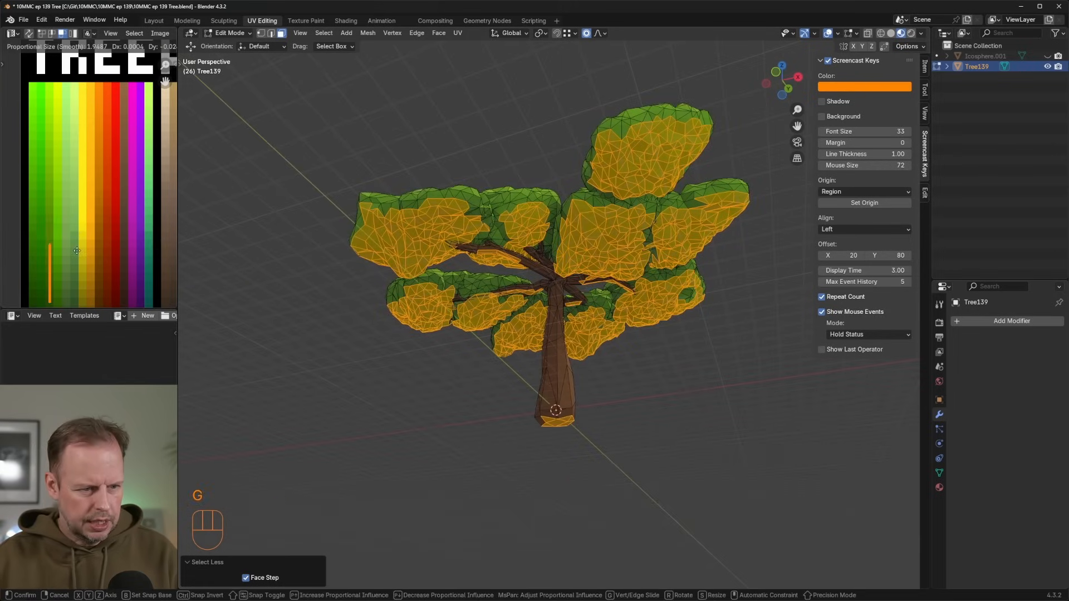
left_click(77, 253)
middle_click_drag(77, 255, 82, 205, "shift")
key("g")
left_click(82, 209)
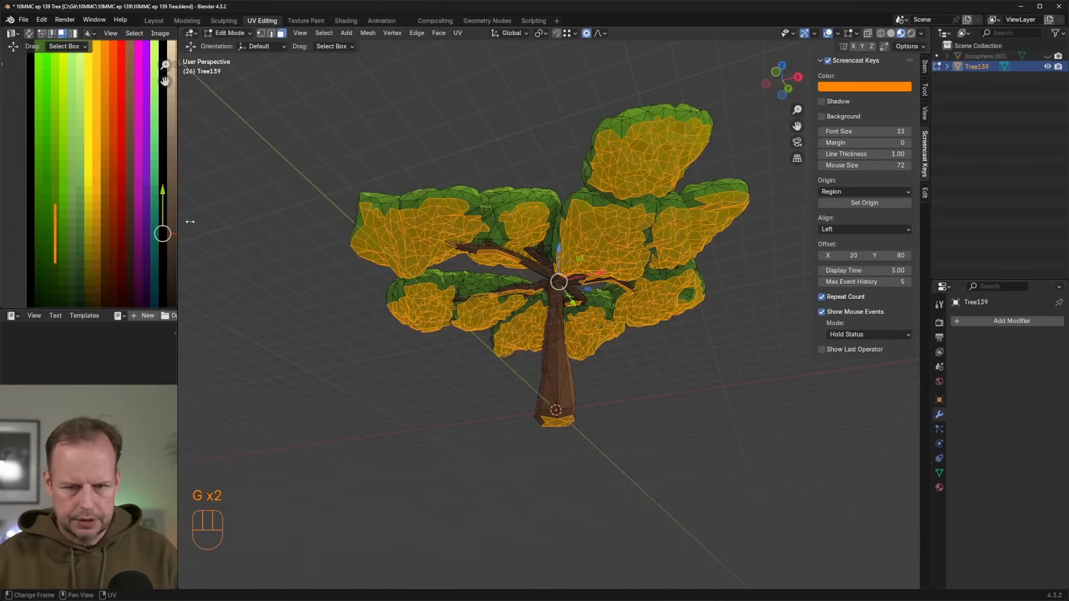
key("Tab")
middle_click_drag(580, 246, 632, 340)
scroll(632, 340, "up", 3)
key("Tab")
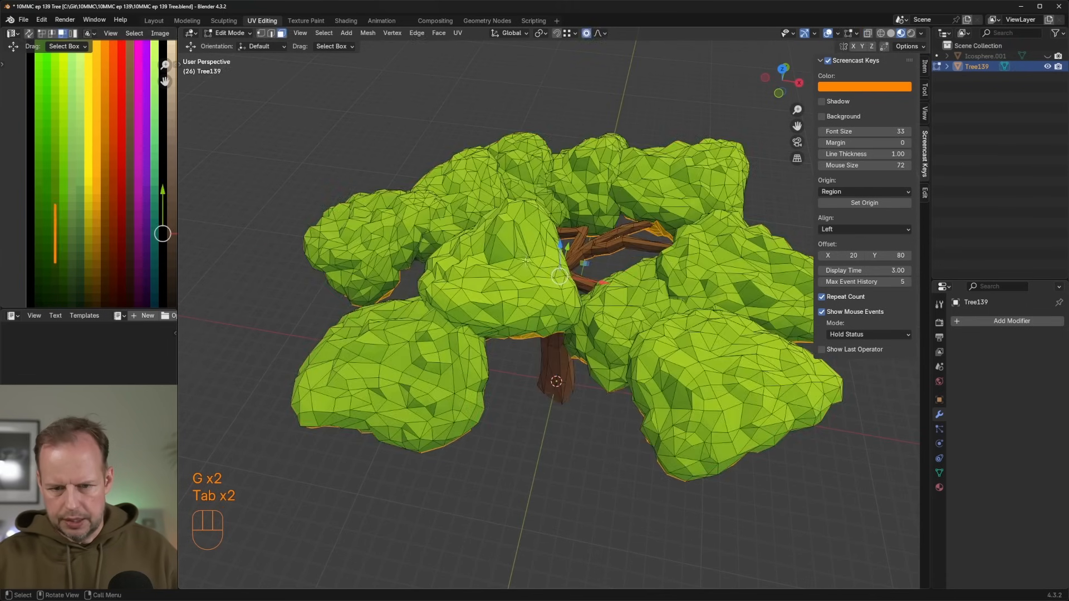
Pick a spot on the foliage beside the upper branches and move it sideways with proportional editing.
left_click_drag(559, 277, 598, 277)
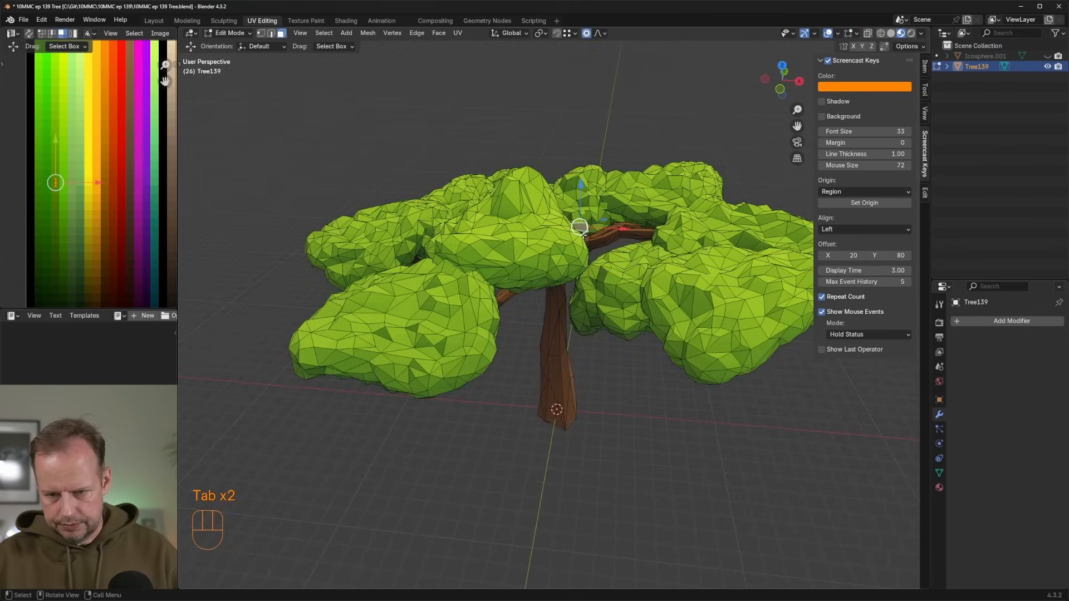
key("1")
key("g")
left_click(608, 225)
scroll(608, 225, "down", 3)
middle_click_drag(608, 225, 617, 229)
key("g")
scroll(618, 229, "up", 4)
key("3")
scroll(590, 273, "down", 3)
middle_click_drag(567, 306, 561, 271, "shift")
scroll(561, 271, "up", 3)
mouse_move(622, 235)
middle_mouse_down()
mouse_move(666, 187)
mouse_move(631, 241)
middle_mouse_up()
Duplicate a foliage underside vertex about 0.46 m in X, 0.19 m in Y and 0.30 m down, and separate it into its own object.
left_click(665, 188)
scroll(674, 197, "up", 1)
key("1")
left_click(675, 178)
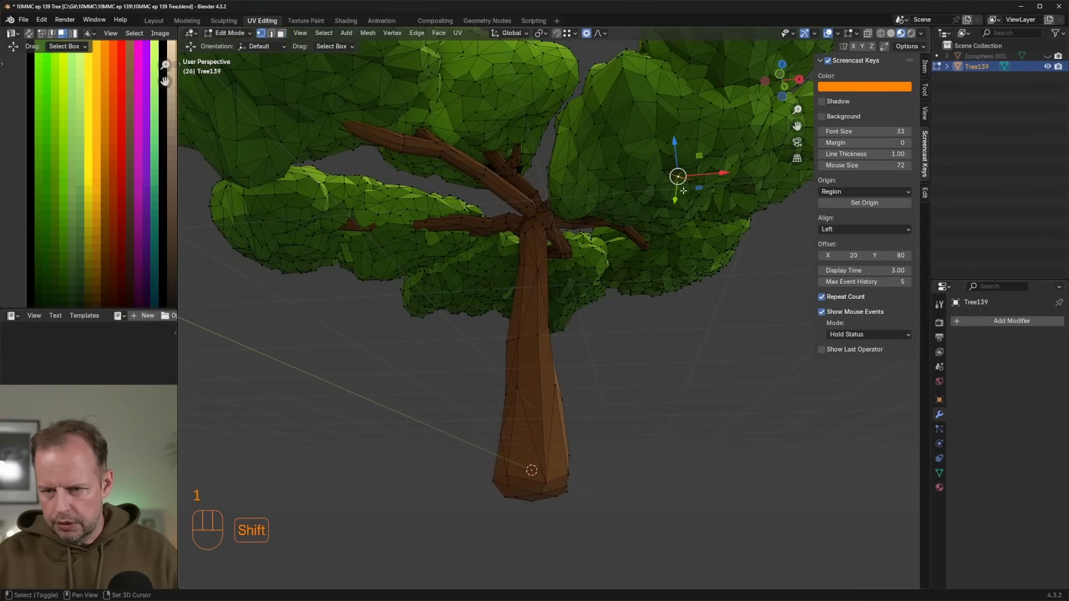
key("shift+d")
left_click(700, 206)
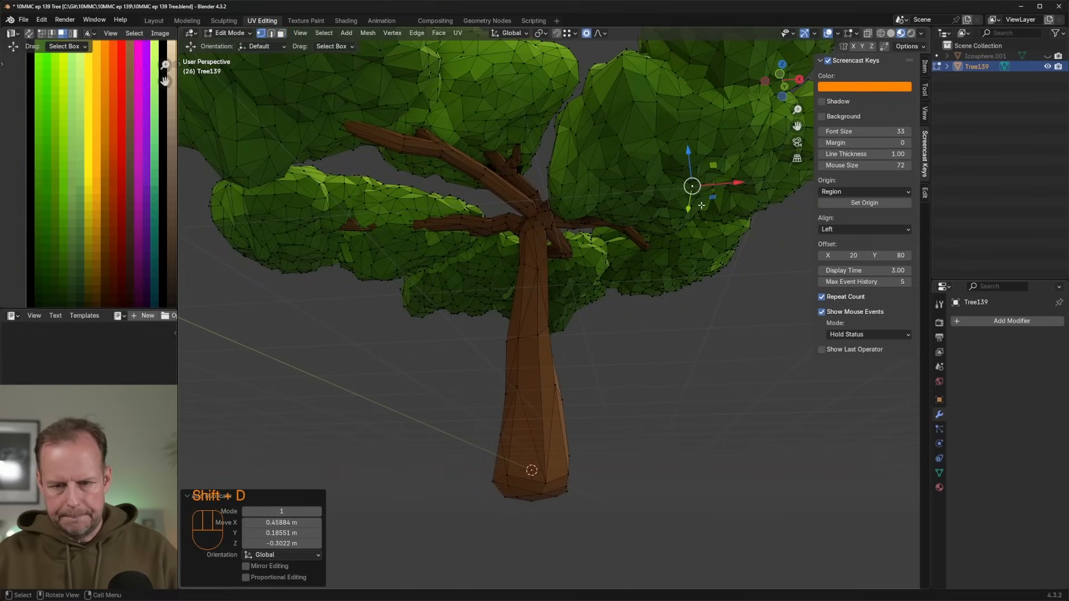
key("p")
left_click(696, 205)
middle_click_drag(698, 202, 682, 217)
key("g")
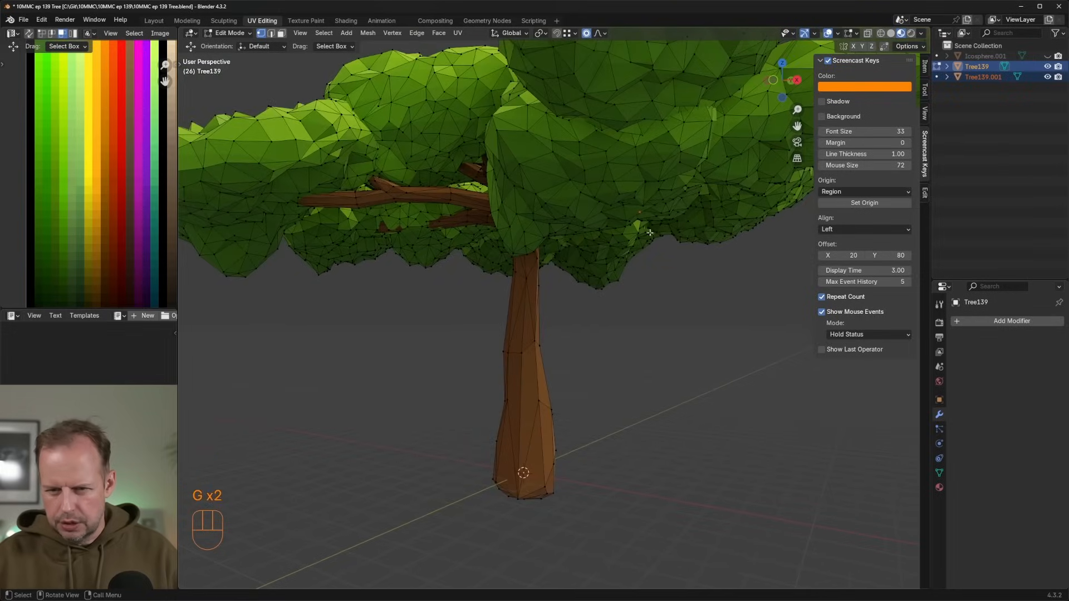
Edit the separated vertex object, move its vertex about 0.14 m in X, 0.07 m in Y and 0.42 m up, and disable proportional editing.
key("Tab")
left_click(639, 212)
key("Tab")
key("g")
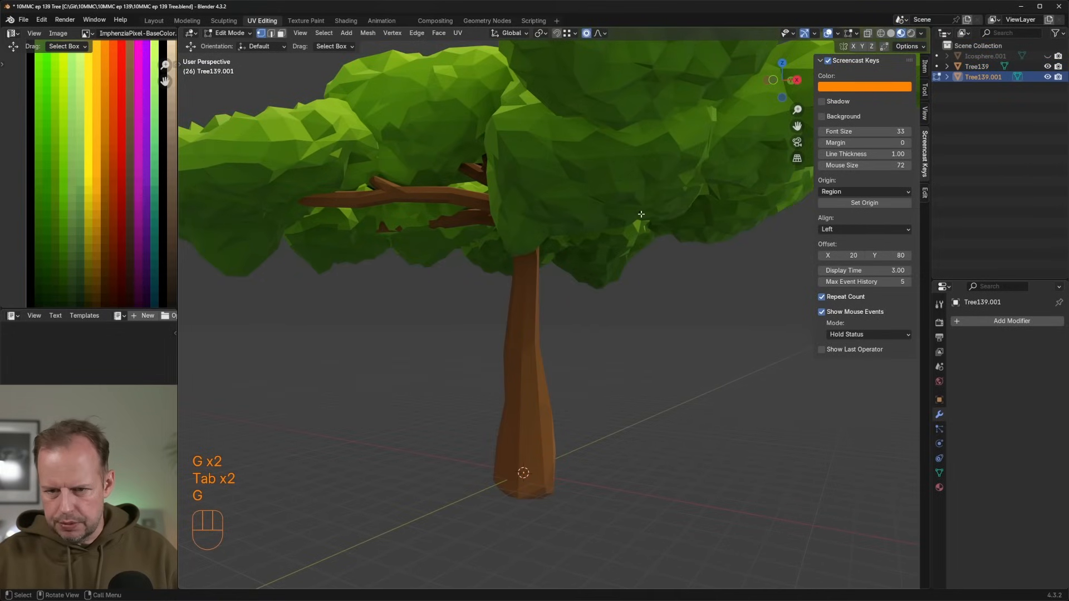
key("g")
left_click(674, 225)
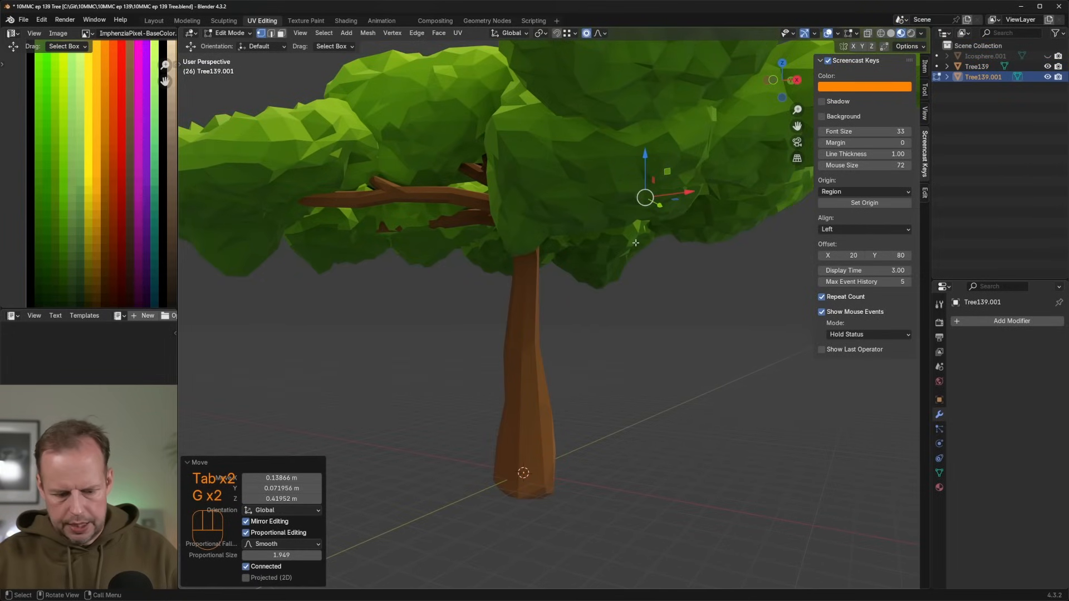
key("o")
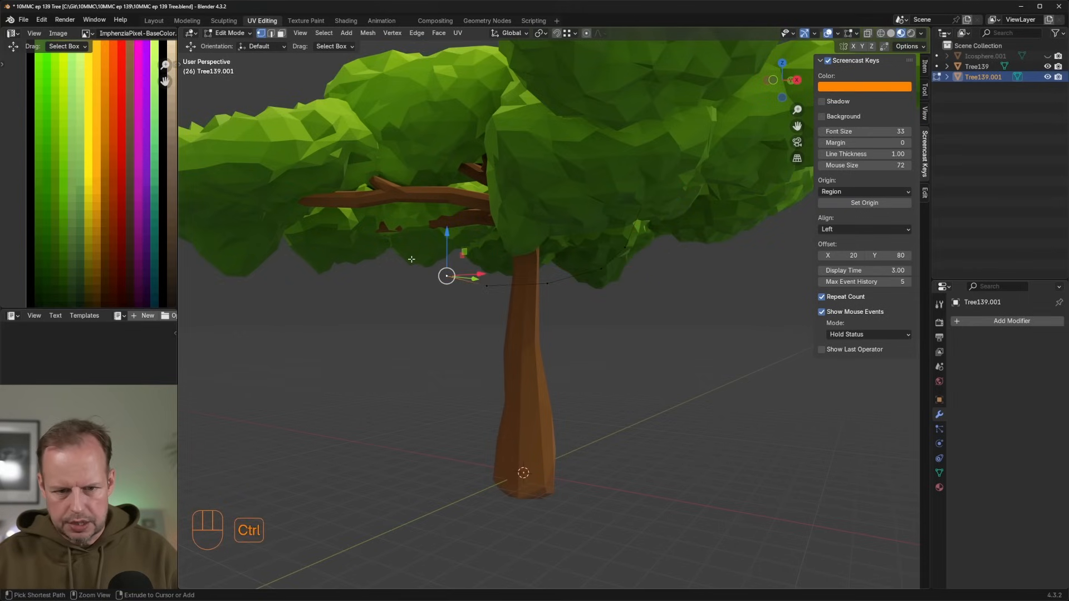
Undo the chain of vertices extruded as a trial vine under the foliage.
middle_click_drag(378, 225, 423, 213)
middle_click_drag(389, 171, 575, 196)
key("ctrl+z")
key("ctrl+z")
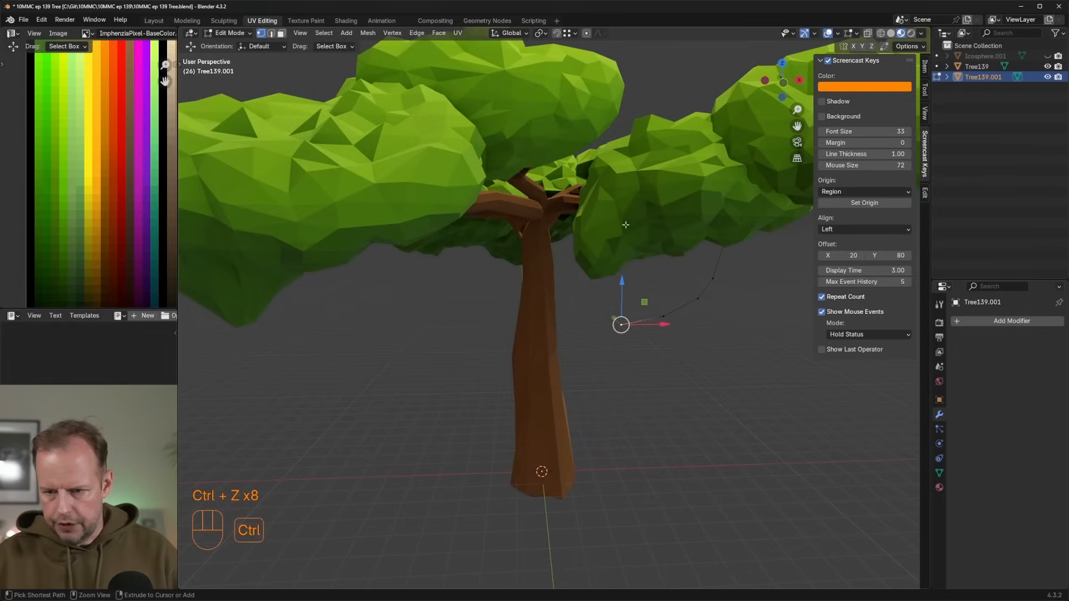
middle_click_drag(636, 231, 697, 257)
key("ctrl+z")
key("ctrl+z")
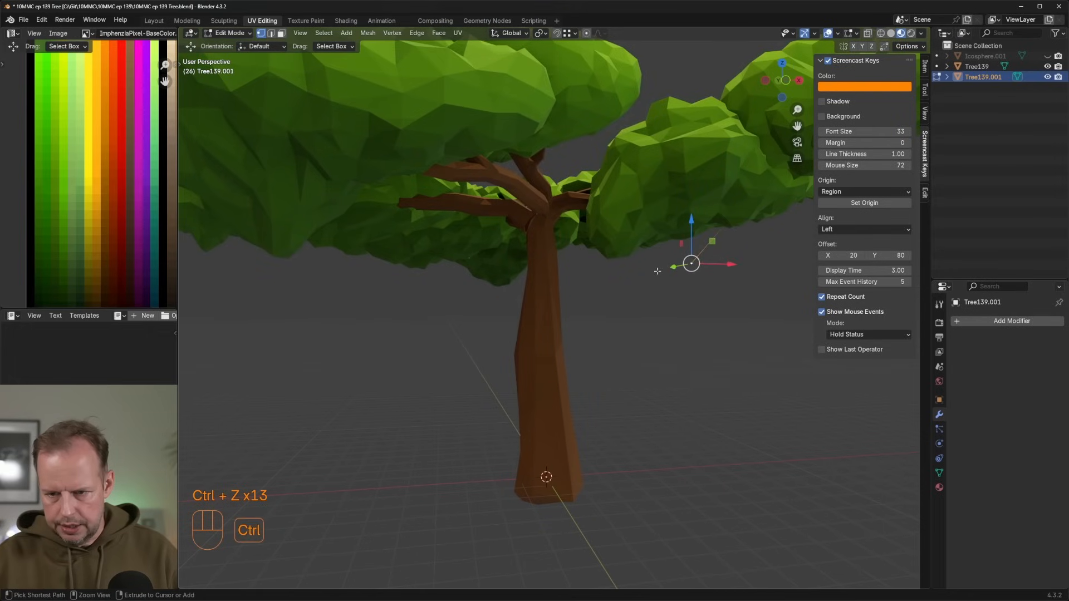
Extrude the vertex into a sagging chain of points as a hanging vine beneath the foliage.
left_click(517, 218, "ctrl")
middle_click_drag(488, 167, 601, 162)
right_click(556, 144, "ctrl")
left_click(613, 254)
mouse_move(615, 255)
middle_mouse_down()
mouse_move(664, 259)
mouse_move(617, 258)
middle_mouse_up()
Duplicate a vine vertex about 4.12 m along negative X, 4.02 m along Y and 1.63 m up, reposition it and extrude a second vine.
key("shift+d")
left_click(468, 214)
middle_click_drag(467, 215, 591, 222)
key("g")
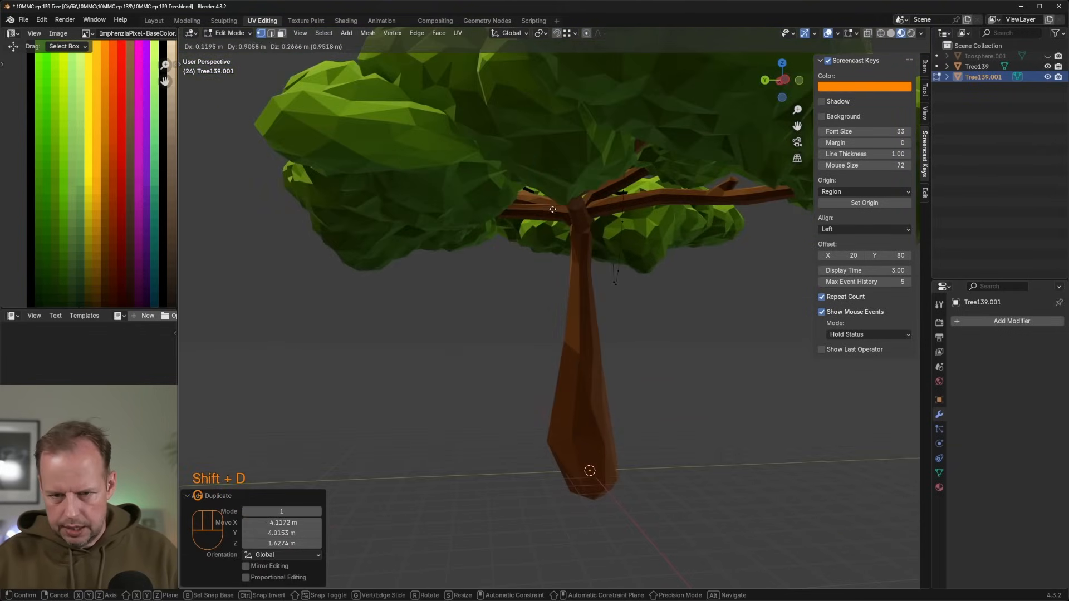
left_click(565, 215)
right_click(510, 229, "ctrl")
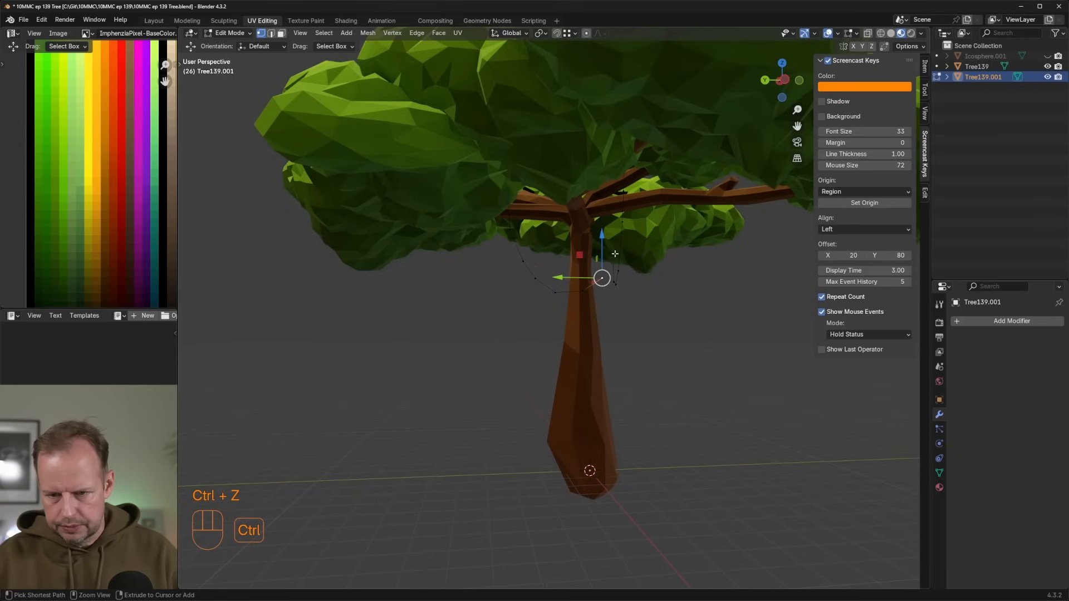
Reposition the second vine's end vertex near the branches and review the chain from another side.
middle_click_drag(637, 228, 536, 233)
middle_click_drag(549, 177, 568, 163)
key("g")
left_click(559, 176)
left_click(640, 279)
middle_click_drag(642, 279, 712, 275)
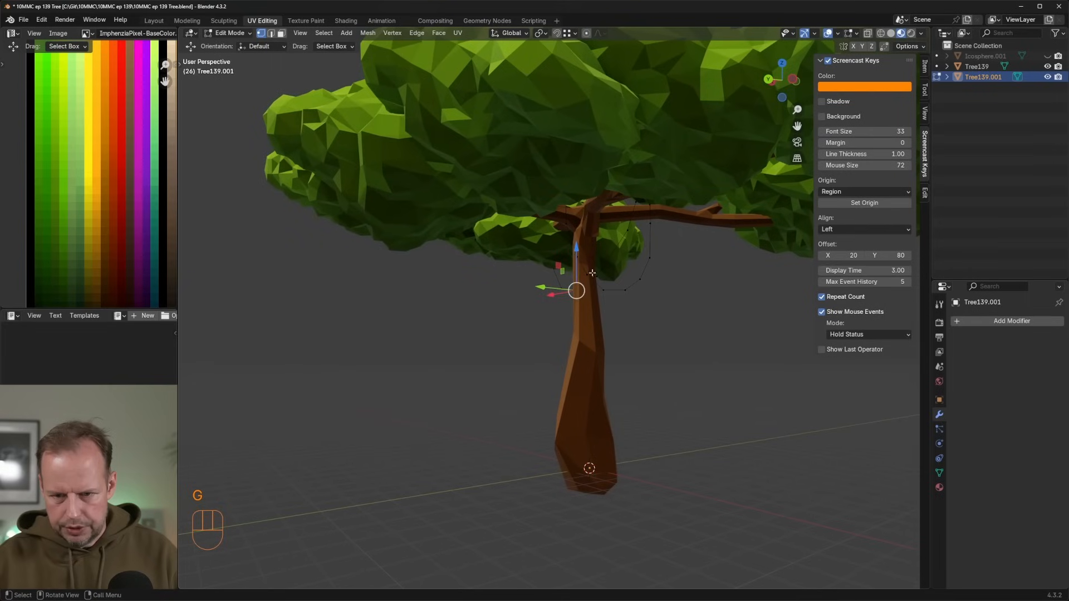
Duplicate a vine vertex about 3.09 m in X, 1.84 m in Y and 1.67 m up to start another vine under the foliage.
middle_click_drag(576, 257, 616, 265)
key("shift+d")
left_click(508, 215)
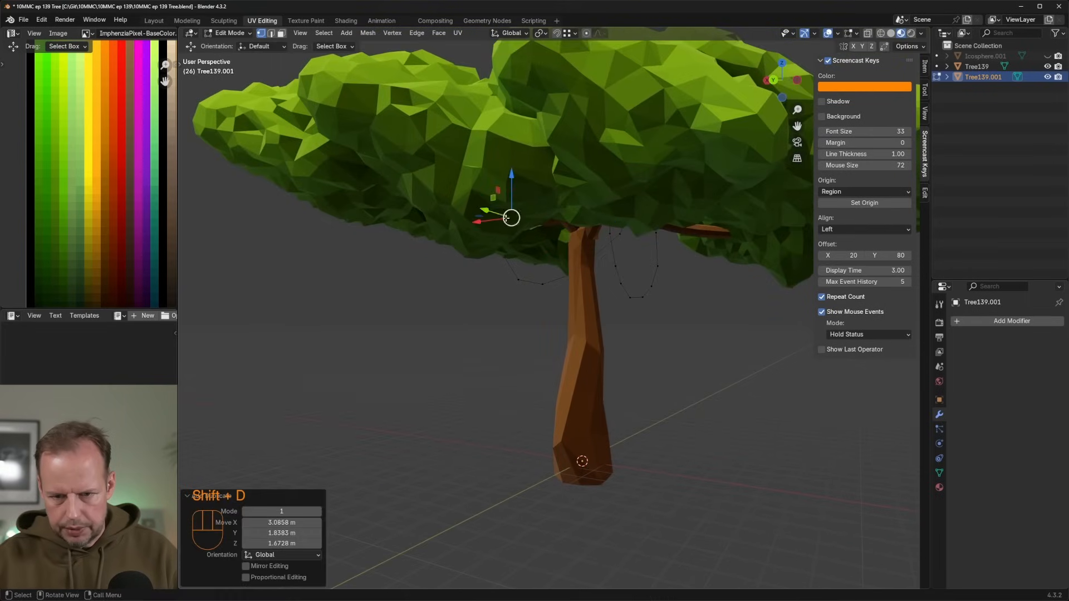
middle_click_drag(515, 215, 508, 215)
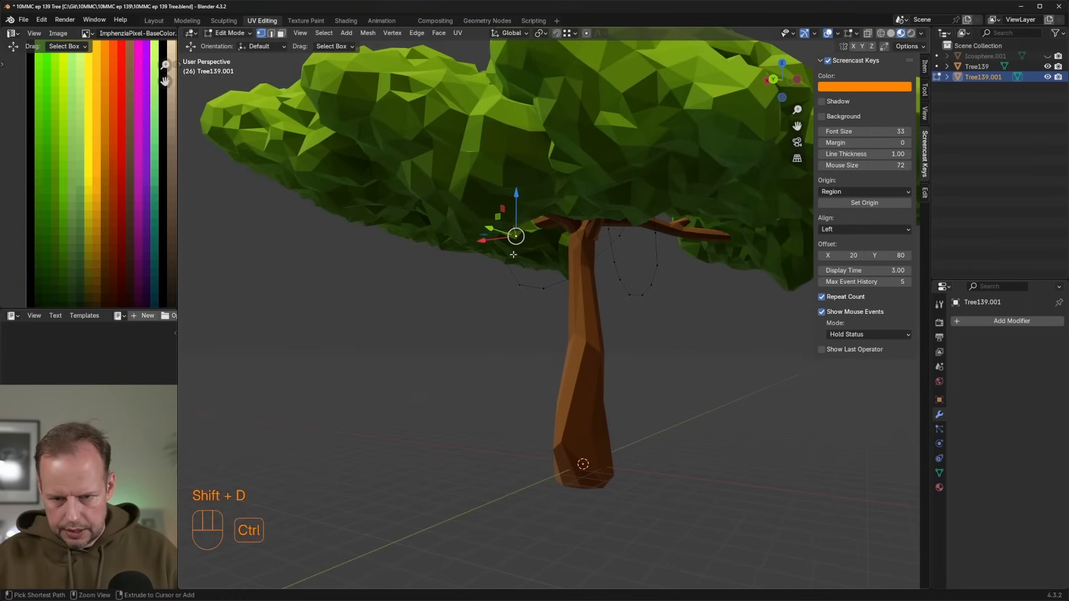
middle_click_drag(511, 286, 620, 201)
scroll(566, 251, "up", 3)
Duplicate a vine vertex and position the copy at the fork where the branches meet the top of the trunk.
key("shift+d")
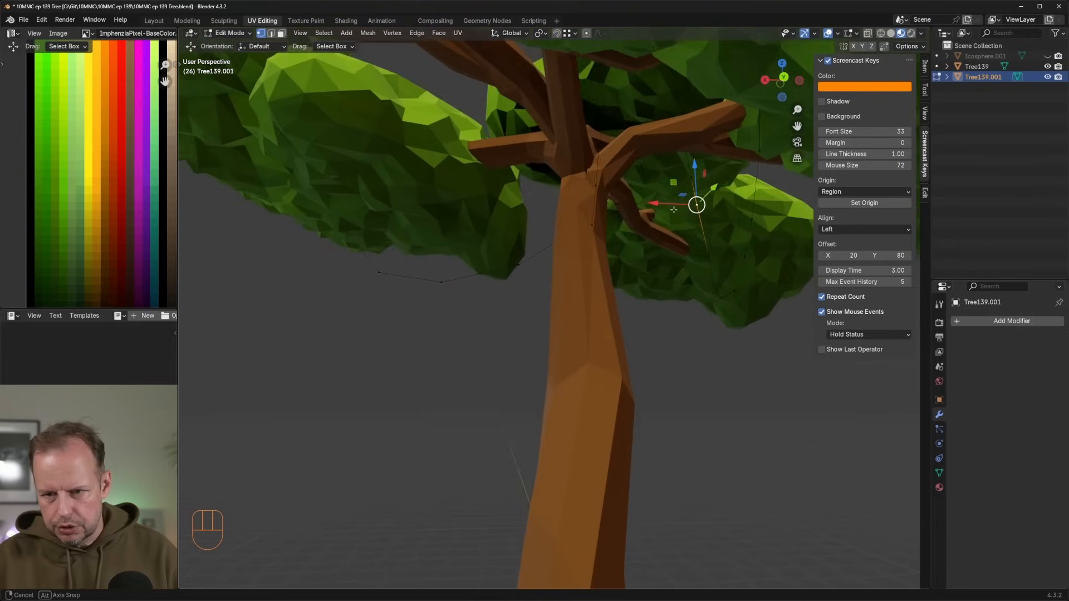
left_click(624, 162)
middle_click_drag(624, 162, 598, 192)
scroll(681, 231, "down", 2)
key("g")
left_click(656, 134)
key("g")
left_click(579, 233)
middle_click_drag(579, 232, 589, 152)
key("g")
left_click(585, 174)
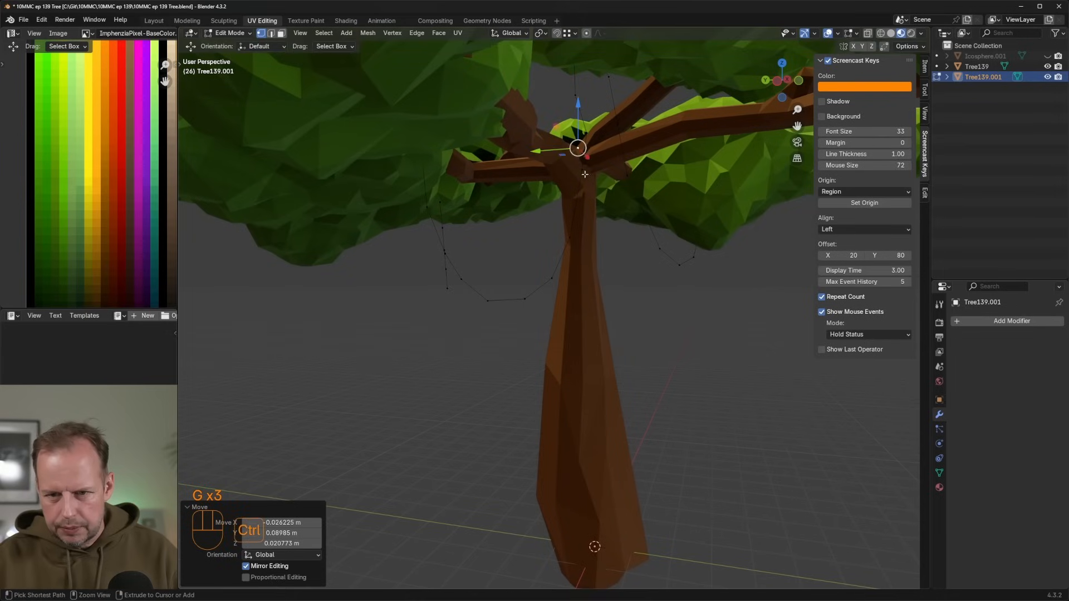
Set the snap target to Face and try snapping the vertex onto the trunk.
left_click(574, 34)
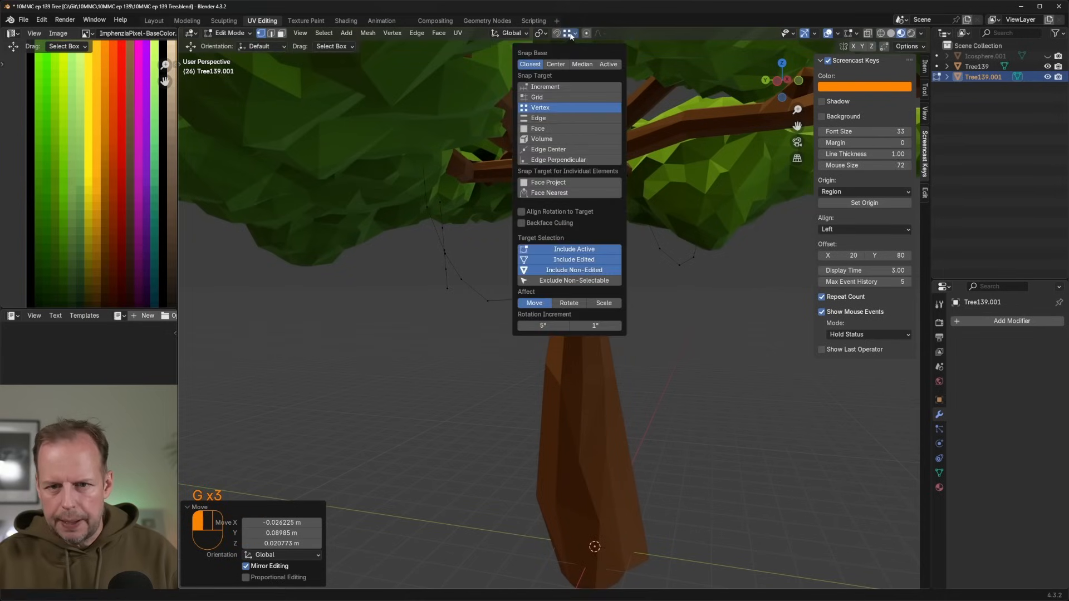
left_click(557, 128)
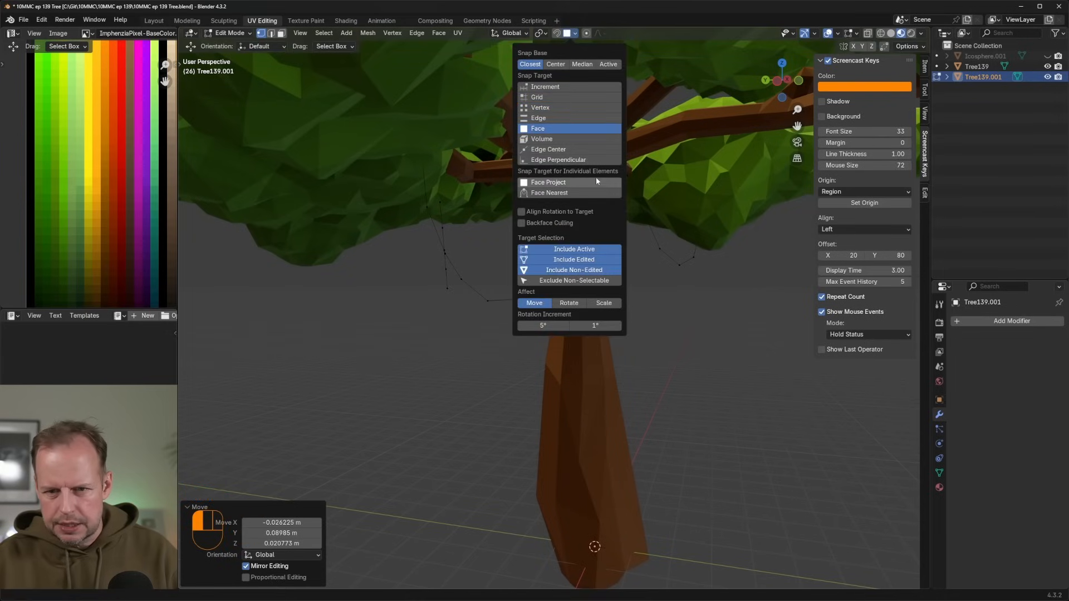
key("g")
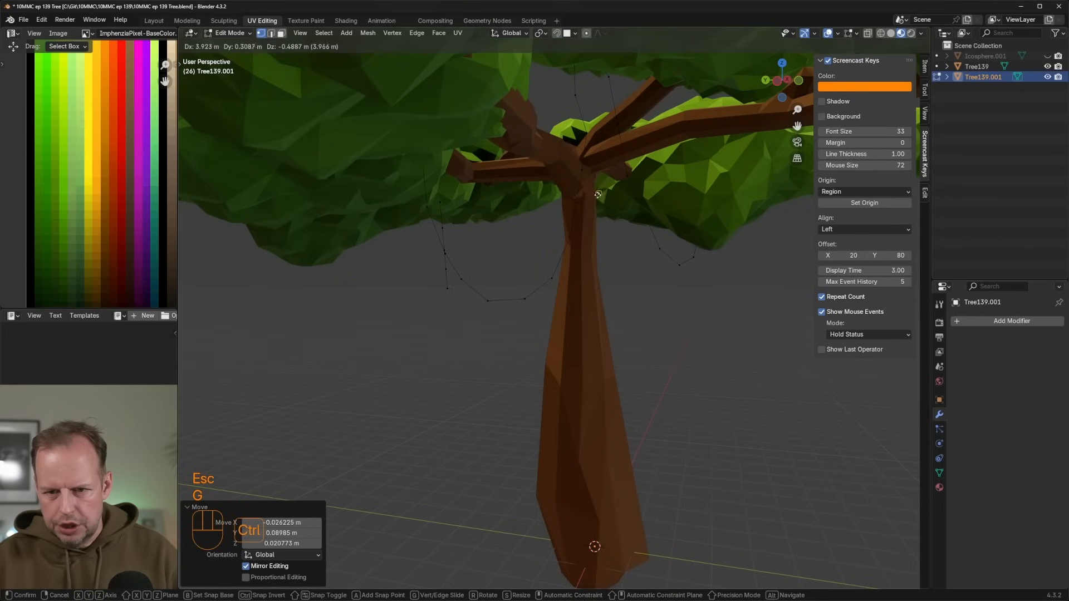
left_click(590, 180)
key("ctrl+z")
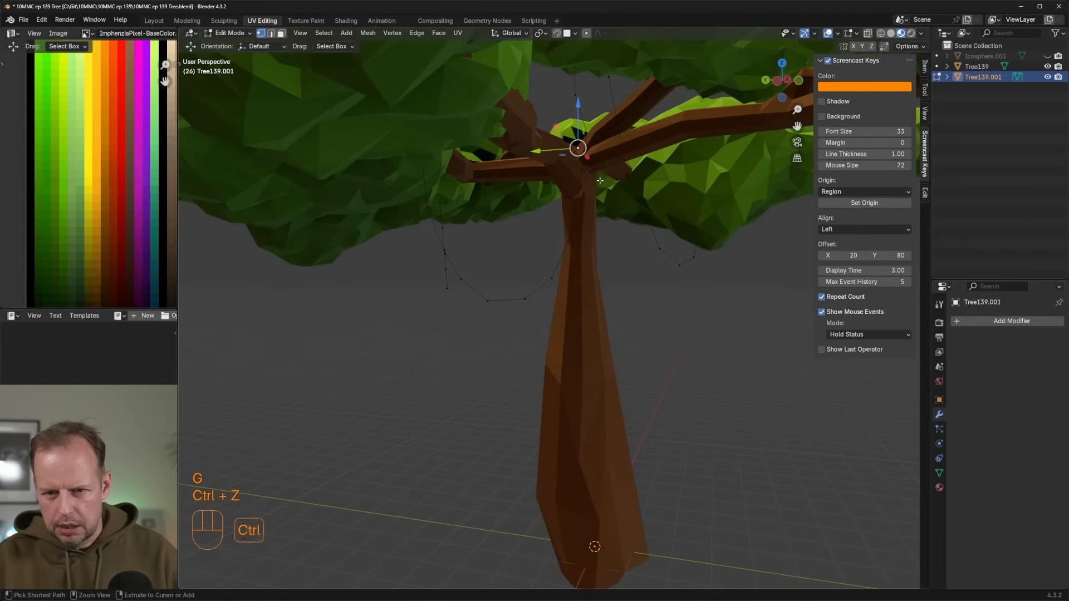
Extrude the vine vertex from the branch fork about 1.16 m down, snapped onto the face of the upper trunk.
key("g")
key("e")
left_click(590, 193, "ctrl")
middle_click_drag(587, 189, 509, 229)
key("g")
left_click(541, 228, "ctrl")
Extend the trunk vine with more extruded vertices, each snapped to the bark as it winds down the upper trunk.
key("e")
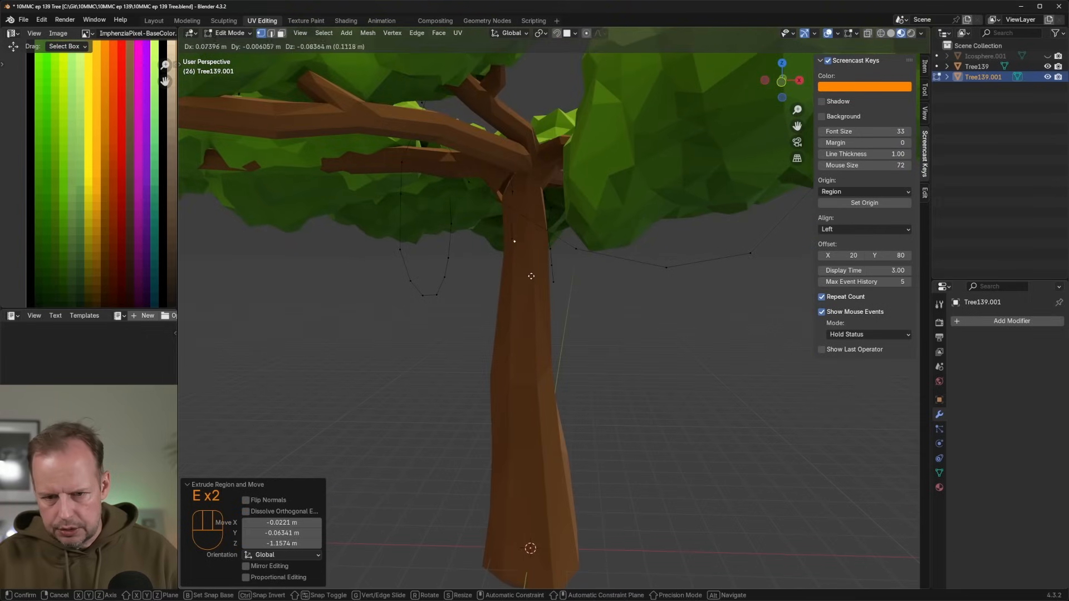
left_click(528, 266, "ctrl")
middle_click_drag(528, 266, 511, 289)
key("e")
left_click(512, 291, "ctrl")
key("e")
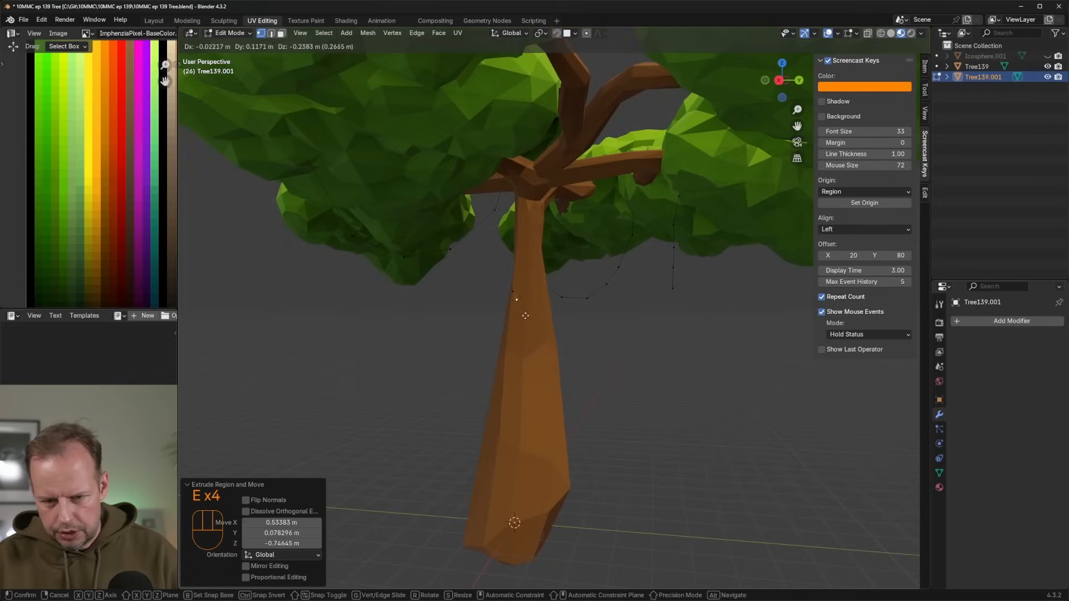
left_click(526, 316, "ctrl")
Continue extruding the vine across the middle of the trunk with five further vertices snapped to its faces.
middle_click_drag(611, 310, 534, 358)
key("e")
left_click(563, 334, "ctrl")
key("e")
left_click(601, 351, "ctrl")
key("e")
left_click(579, 360, "ctrl")
key("e")
left_click(553, 392, "ctrl")
key("e")
left_click(585, 420, "ctrl")
Wrap the vine around the lower trunk with six more face-snapped extrusions and return to Object Mode.
middle_click_drag(656, 389, 504, 362)
key("e")
left_click(557, 405, "ctrl")
key("e")
left_click(518, 414, "ctrl")
middle_click_drag(518, 414, 543, 295)
key("e")
left_click(532, 413, "ctrl")
key("e")
left_click(556, 407, "ctrl")
key("e")
left_click(573, 421, "ctrl")
key("e")
left_click(593, 433, "ctrl")
key("Tab")
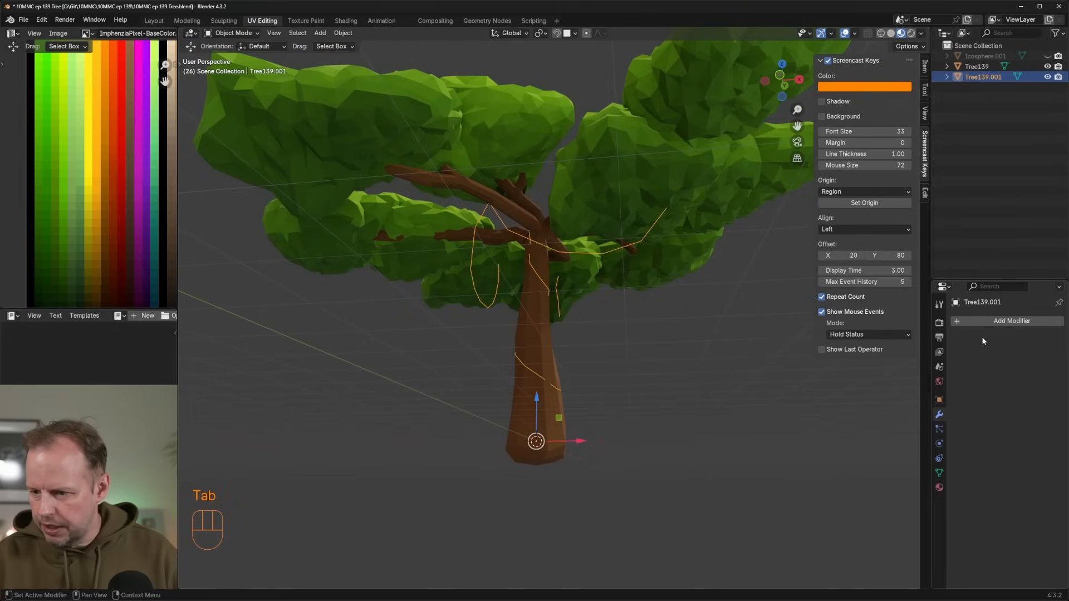
Try a Skin modifier on the combined vine object and undo it.
left_click(957, 322)
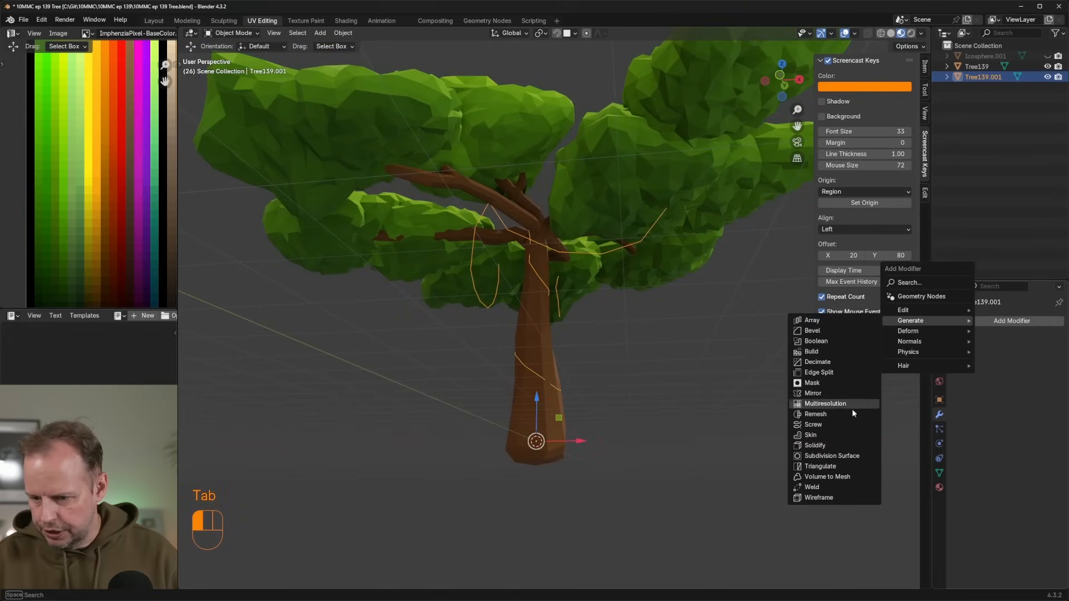
left_click(827, 436)
middle_click_drag(731, 350, 602, 257)
key("ctrl+z")
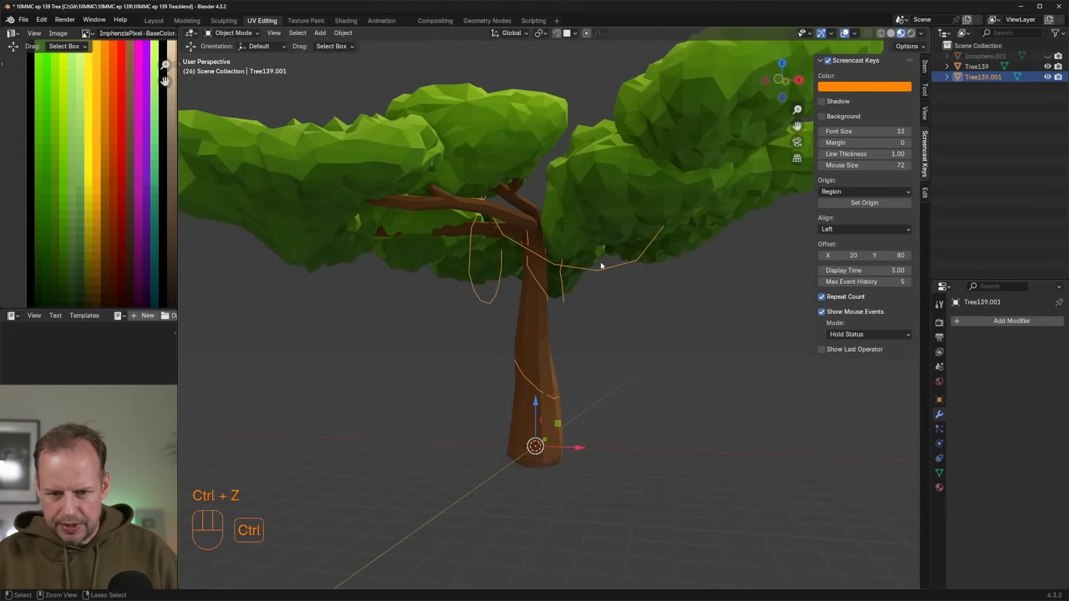
Separate the long sagging vine and the looped vine beside the trunk into their own objects.
key("Tab")
key("Tab")
key("Tab")
key("Tab")
key("Tab")
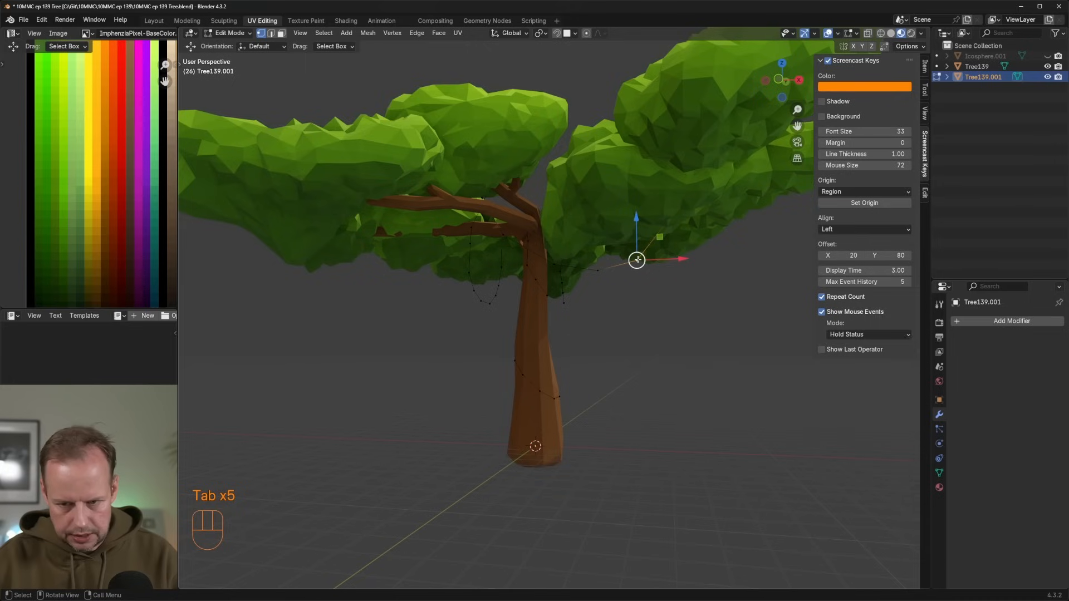
key("l")
key("p")
left_click(599, 258)
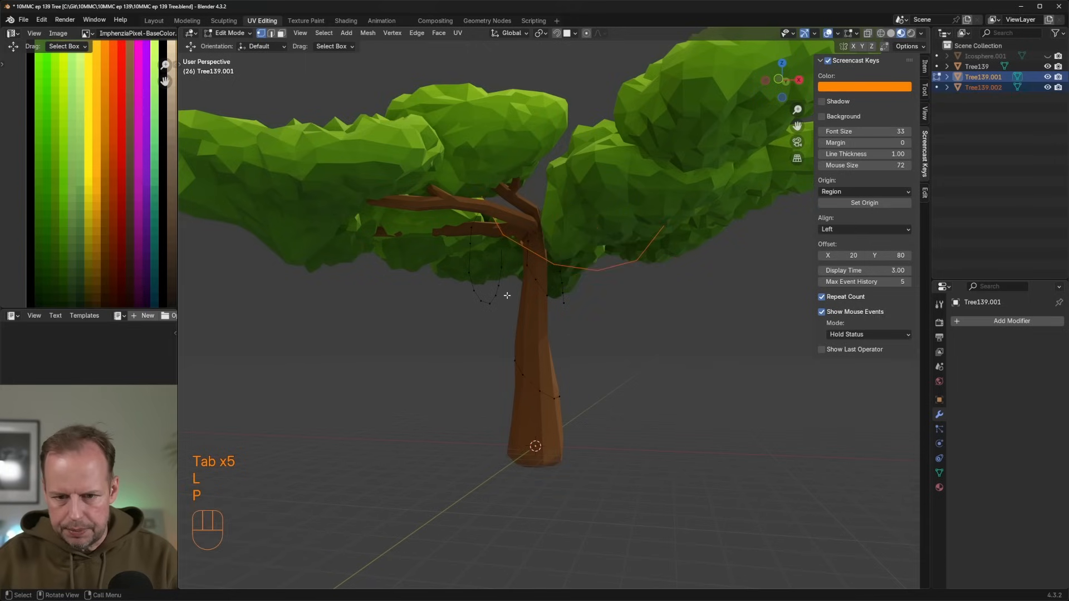
key("l")
key("p")
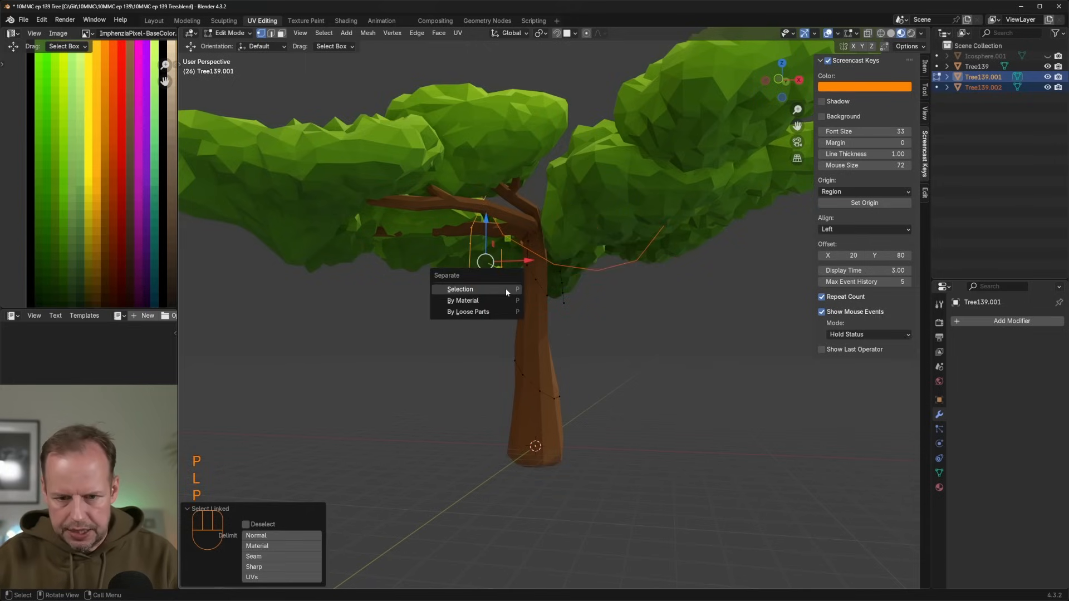
left_click(505, 289)
Separate the short straight hanging vine from the trunk vine into its own object.
key("l")
middle_click_drag(579, 295, 580, 295)
left_click(573, 296)
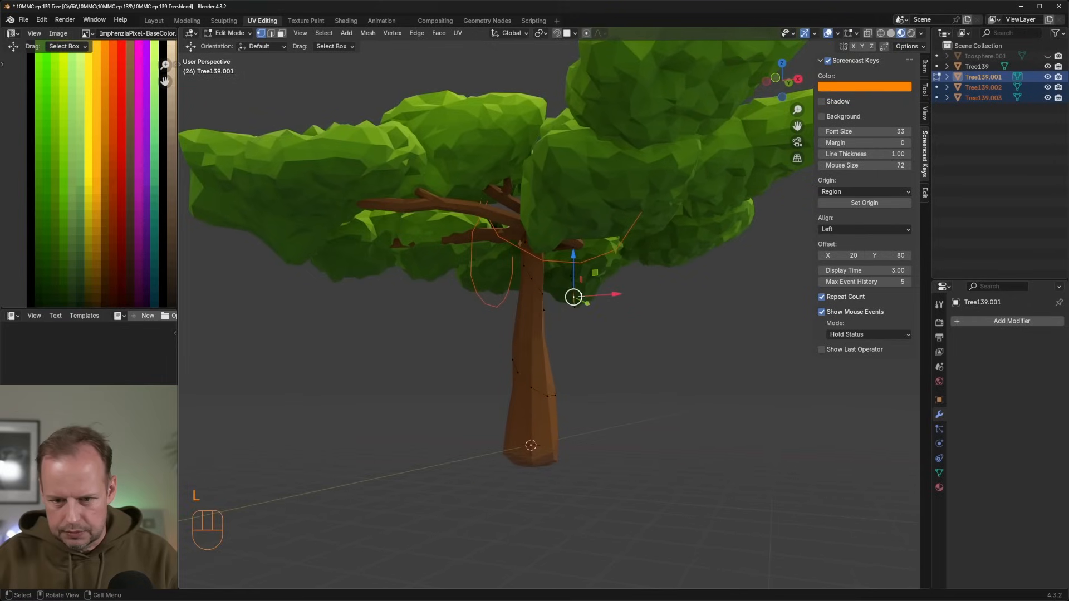
key("Tab")
key("Tab")
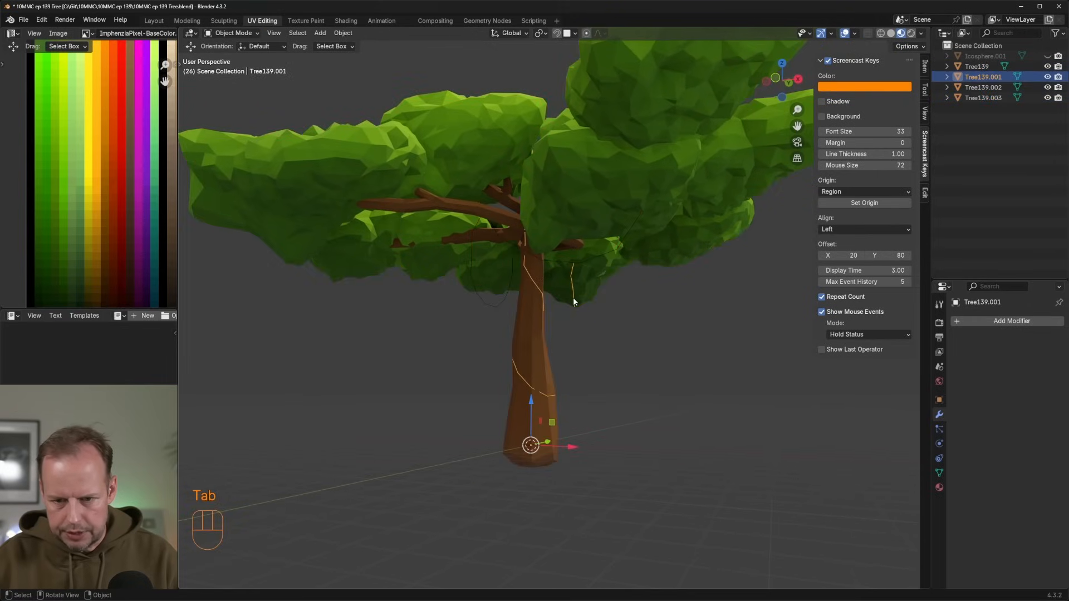
key("l")
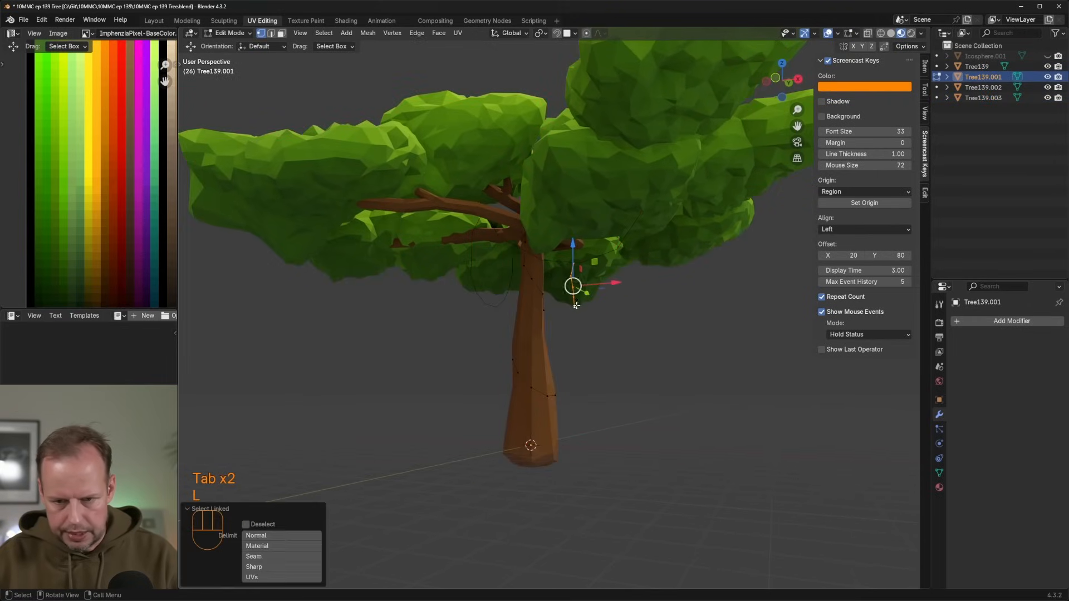
key("p")
left_click(576, 304)
key("Tab")
Add a Skin modifier to the short hanging vine.
left_click(576, 296)
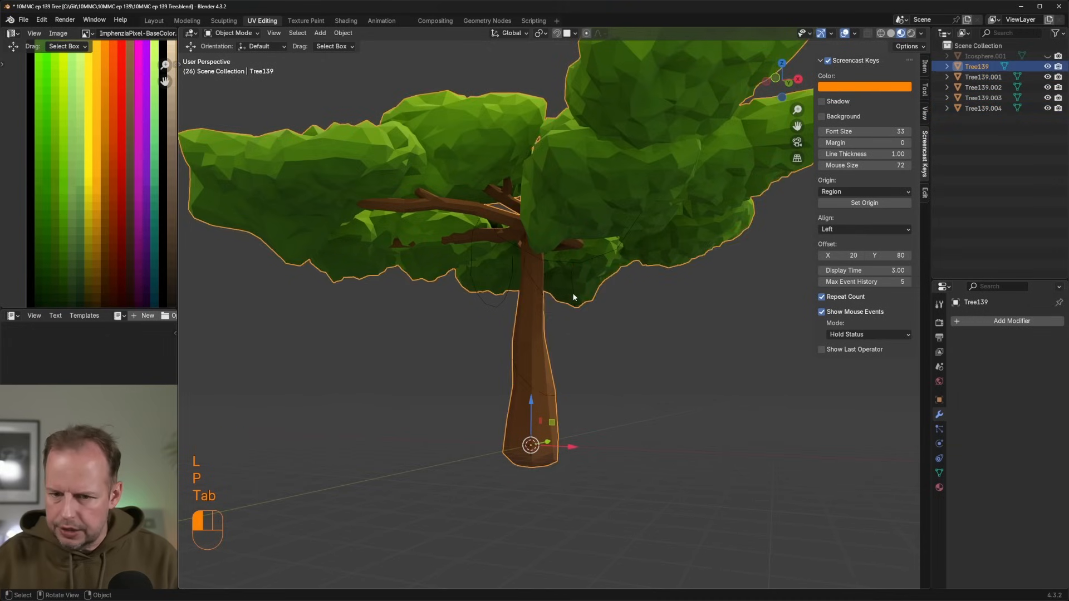
left_click(953, 320)
mouse_move(953, 321)
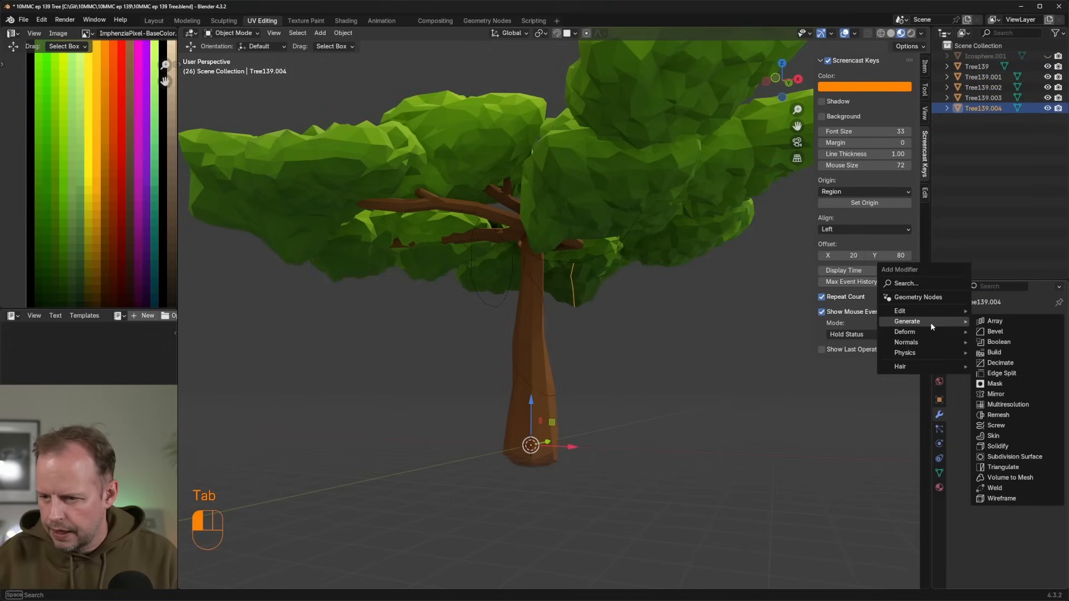
left_click(993, 436)
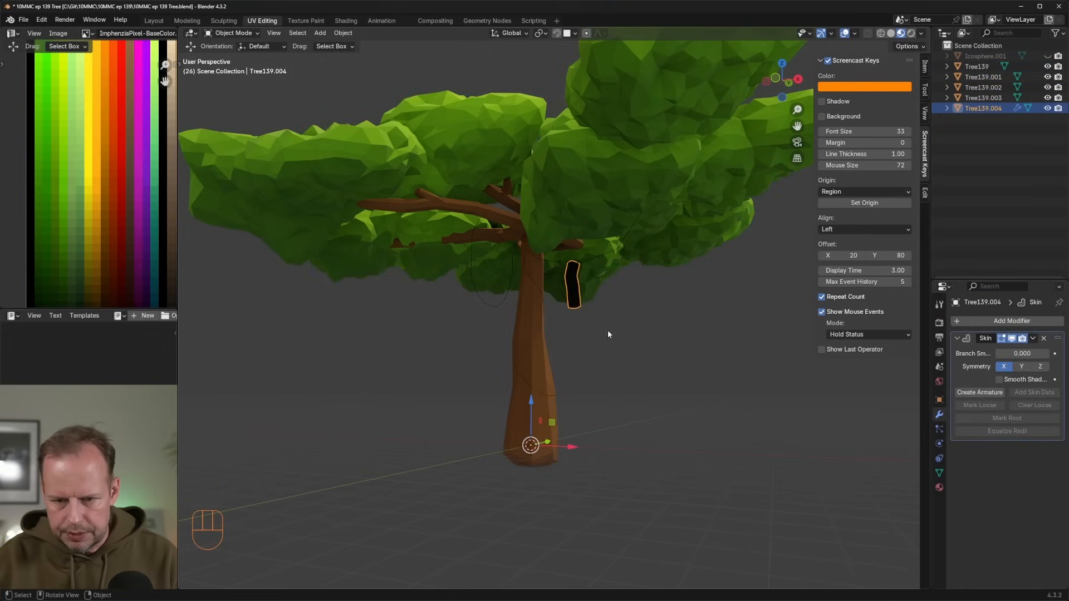
Select all four vines with the skinned short vine active and copy its modifiers to the others.
left_click(533, 284)
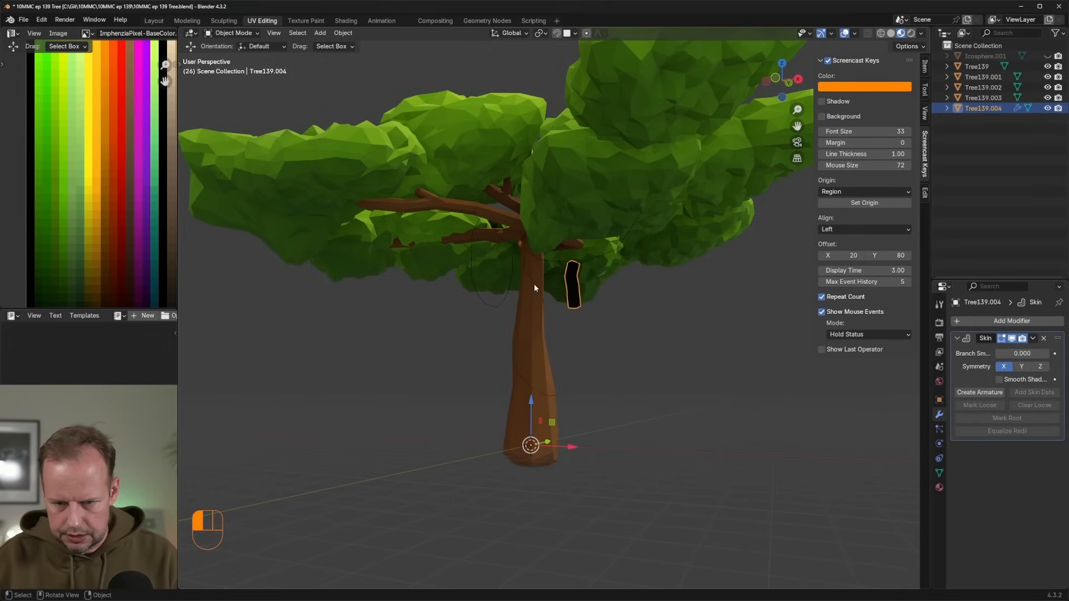
scroll(569, 283, "up", 3)
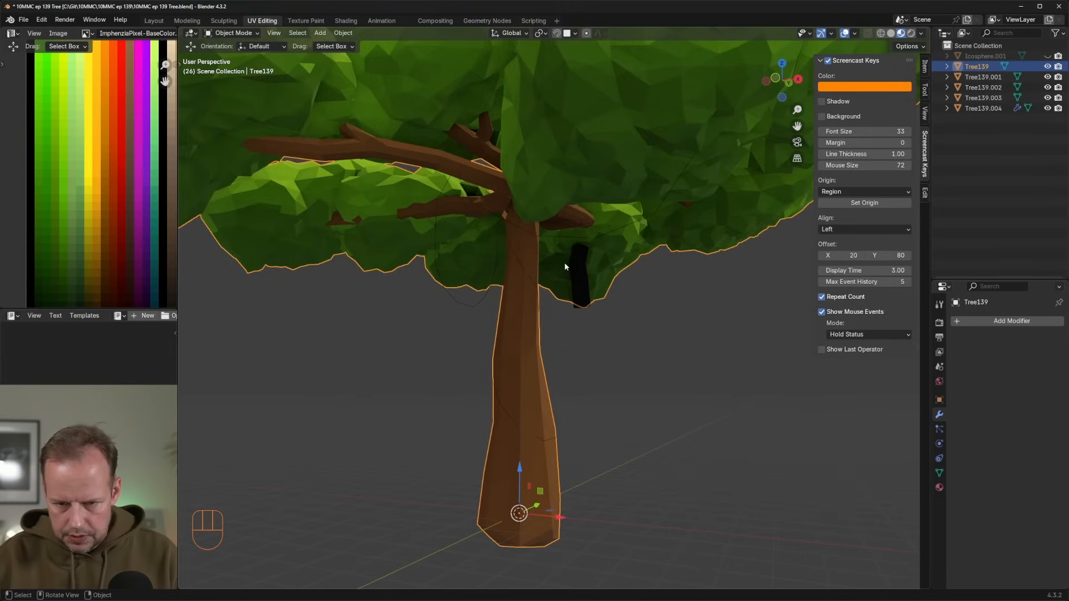
left_click(565, 235)
left_click(524, 272, "shift")
left_click(522, 268)
left_click(983, 108, "shift")
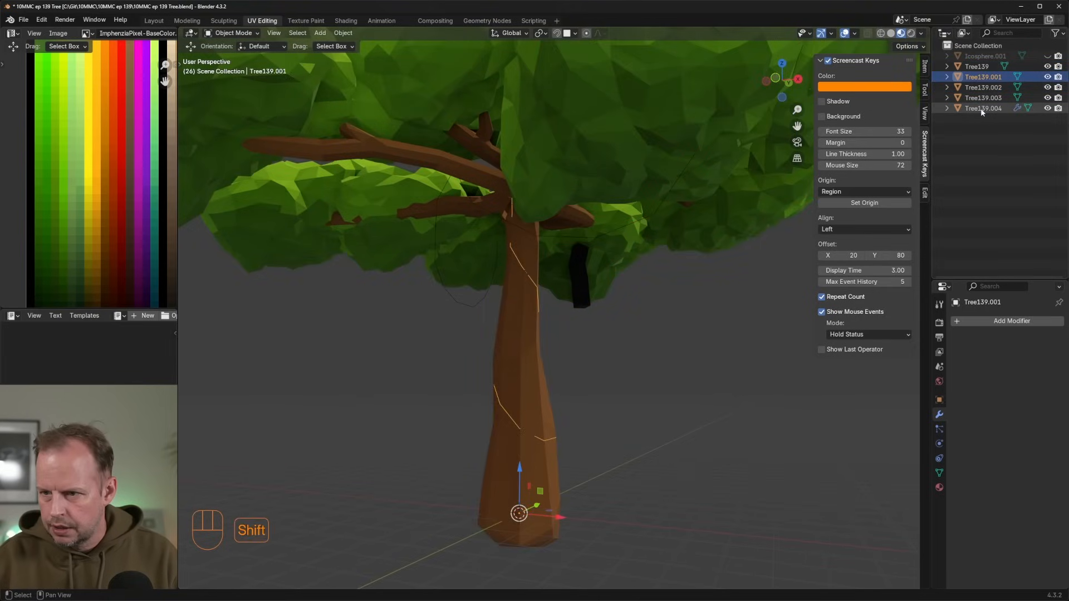
left_click(587, 301, "shift")
left_click(584, 300, "shift")
key("ctrl+l")
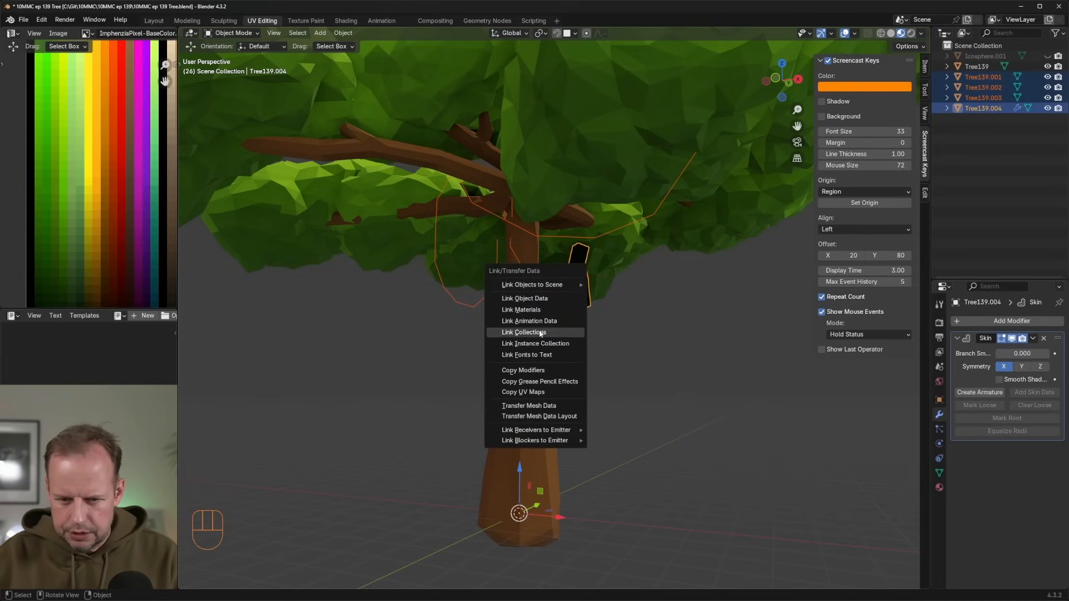
left_click(523, 370)
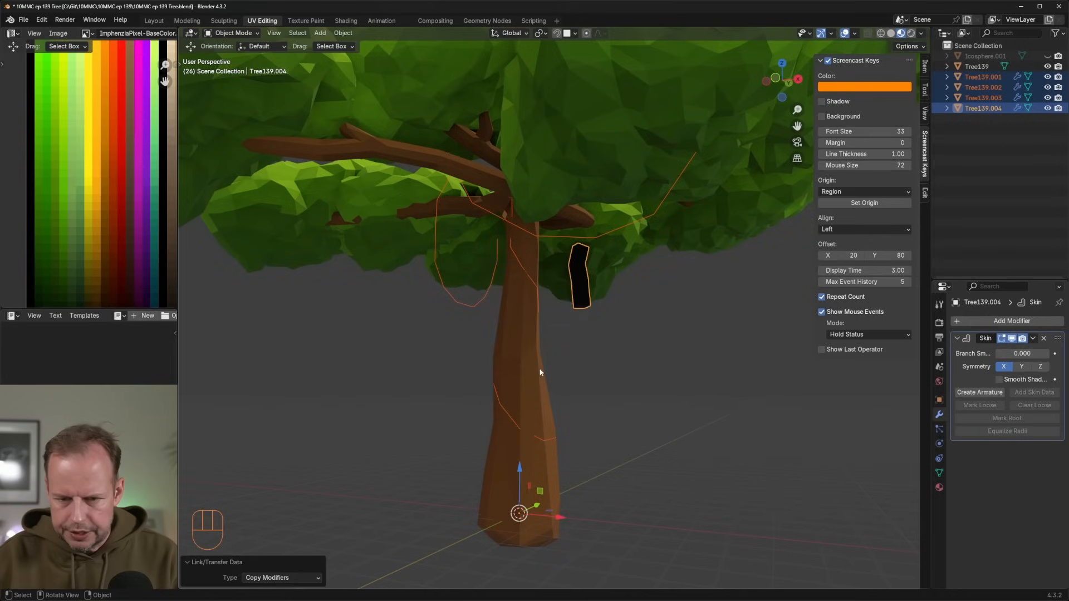
Repeat Copy Modifiers from the short hanging vine to the other selected vines.
left_click(577, 281, "shift")
left_click(576, 282, "shift")
key("ctrl+l")
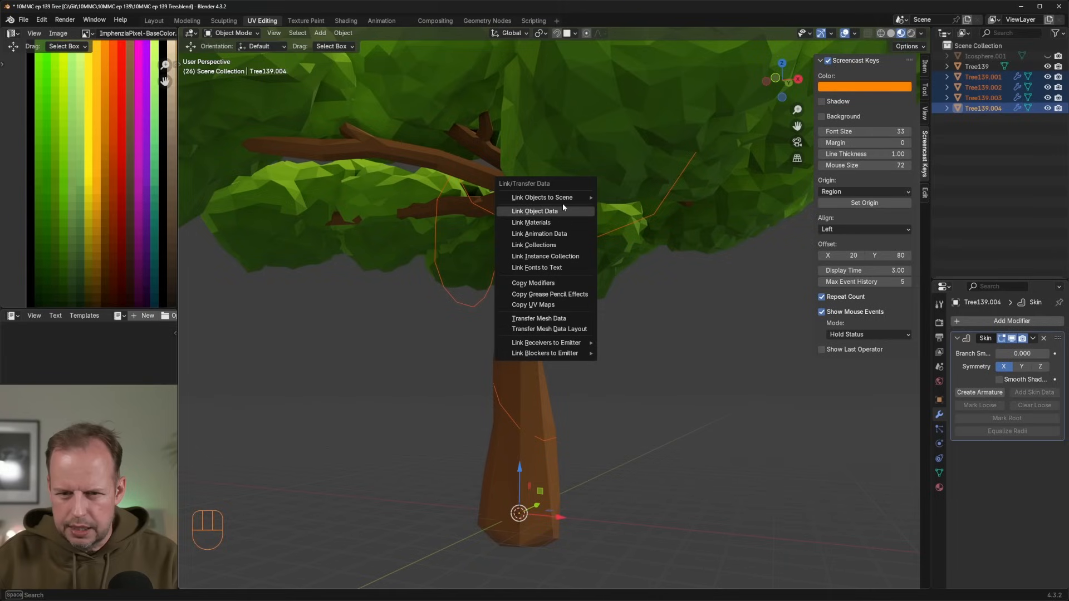
left_click(564, 284)
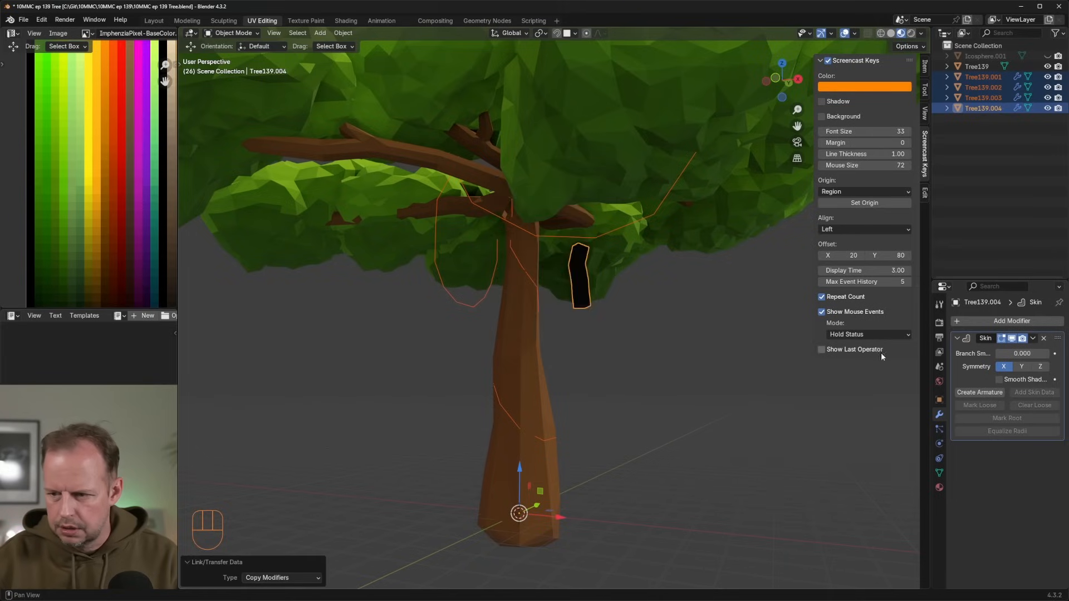
left_click(580, 288, "shift")
left_click(579, 289, "shift")
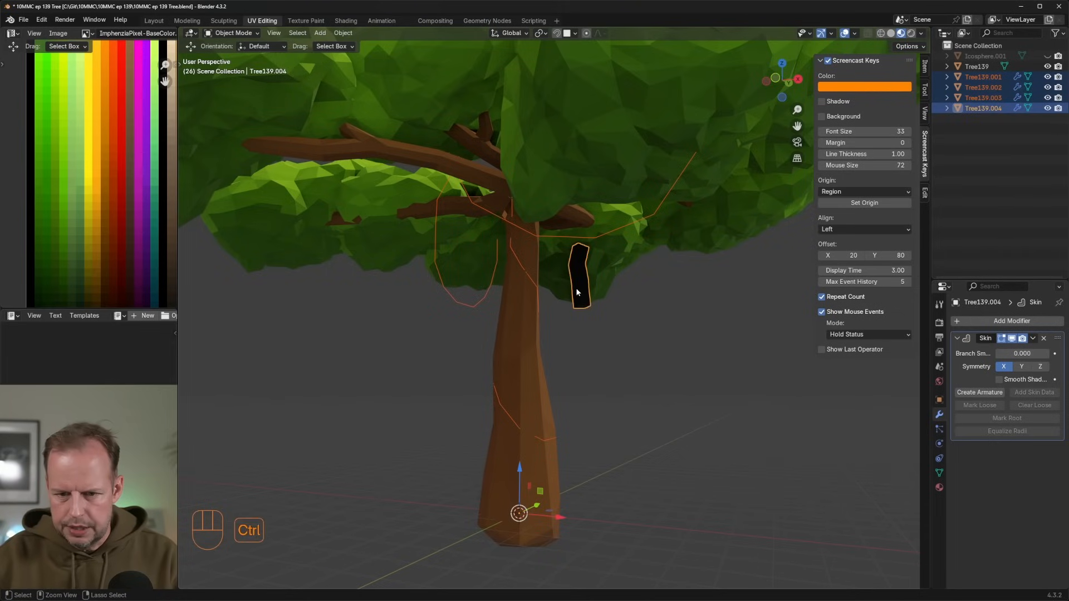
key("ctrl+l")
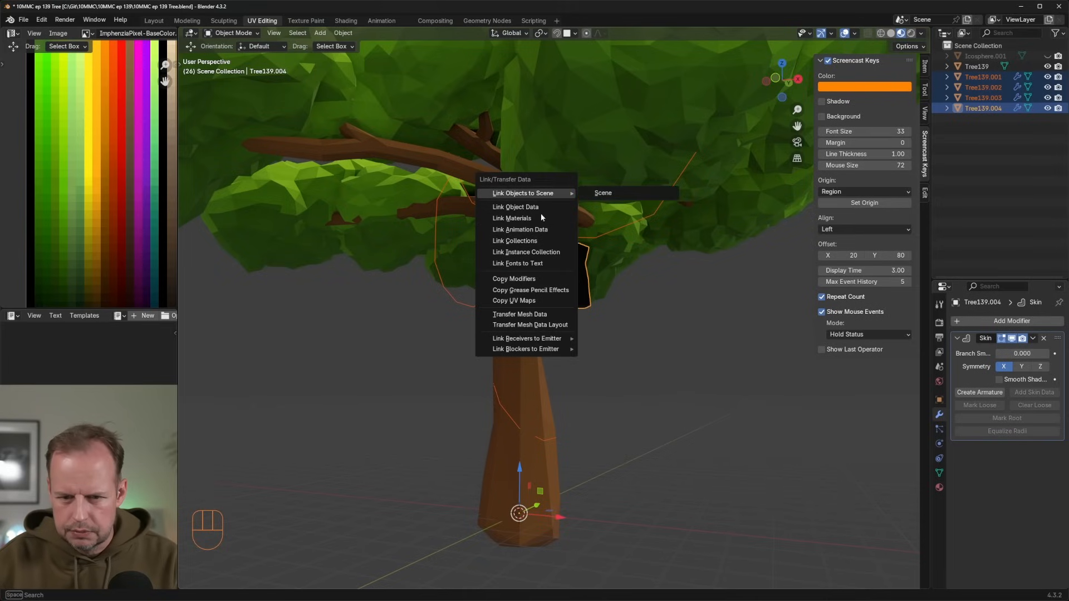
left_click(544, 278)
Add another Skin modifier to the selected vines and remove the first, duplicate Skin modifier from the short hanging vine.
left_click(952, 323)
mouse_move(923, 322)
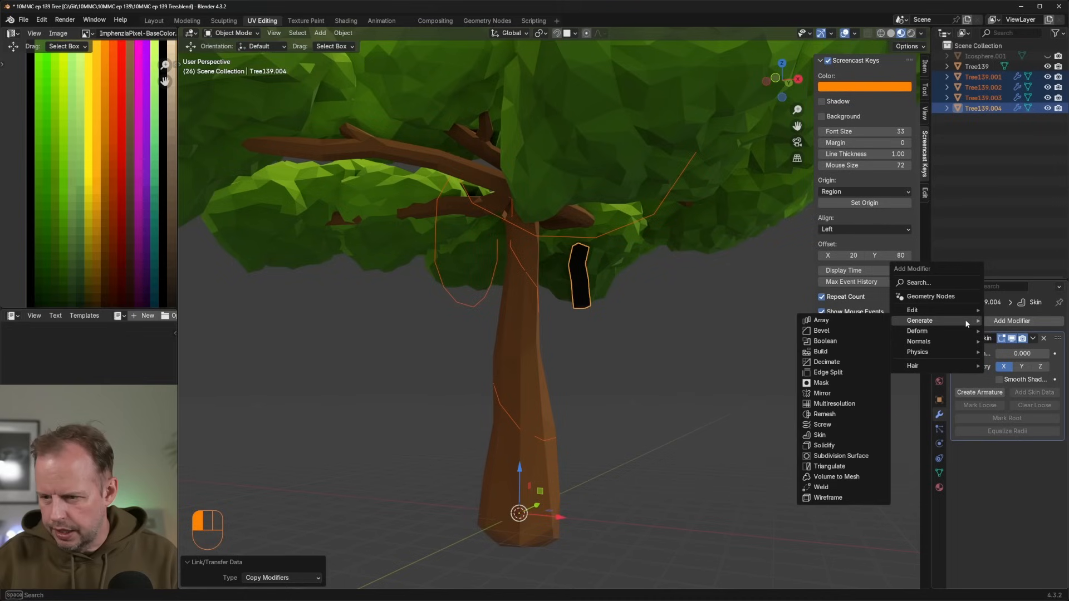
left_click(820, 435)
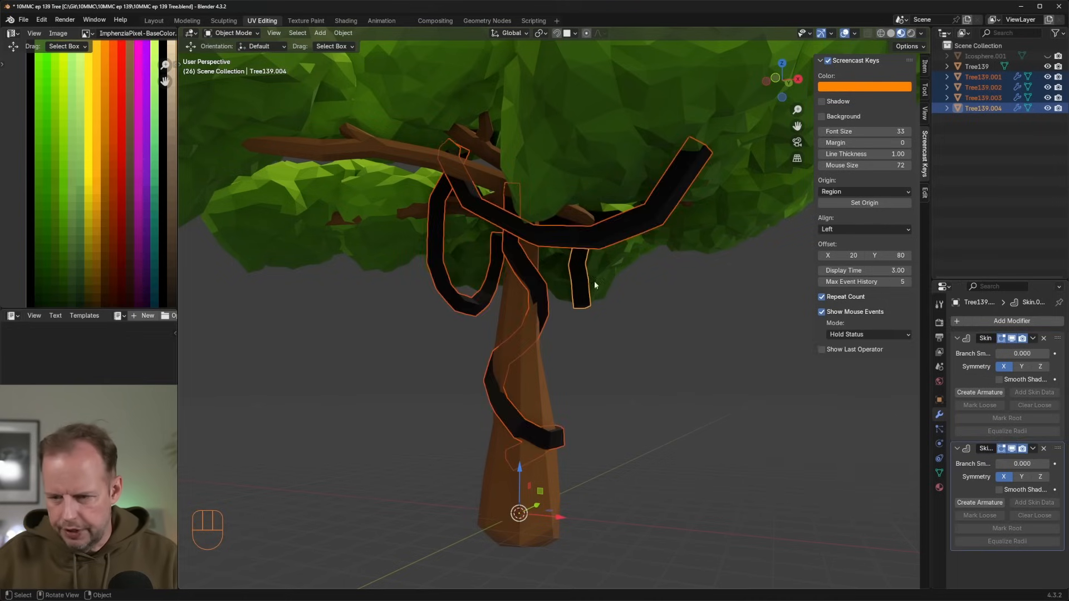
left_click(1043, 338)
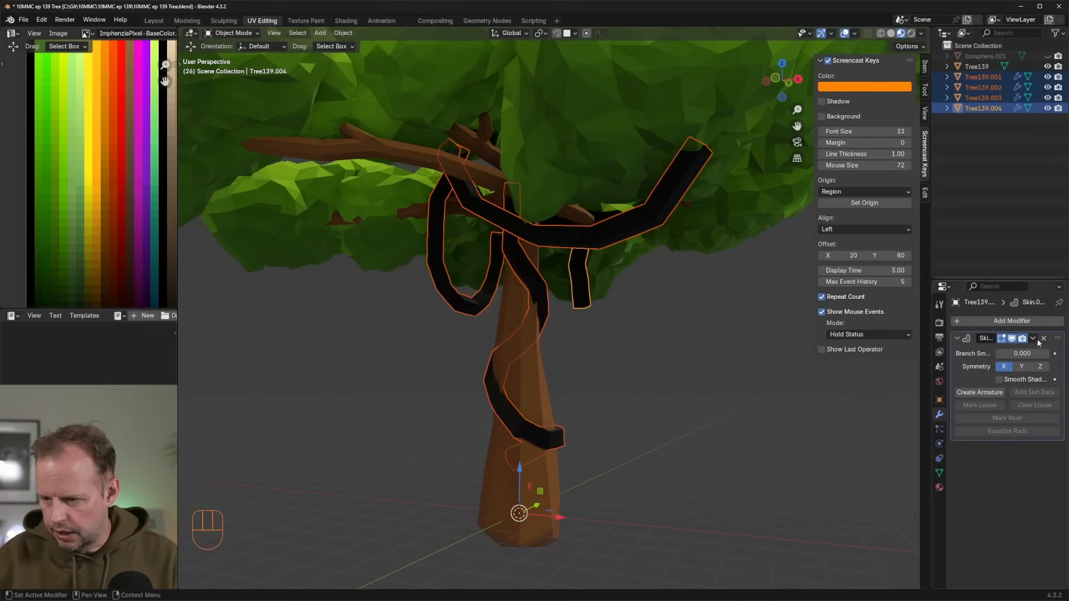
Duplicate the linked geometry of the short hanging vine in Edit Mode and place the copy farther out beside it.
left_click(596, 298)
left_click(579, 282)
key("Tab")
middle_click_drag(579, 282, 634, 279)
key("Tab")
key("Tab")
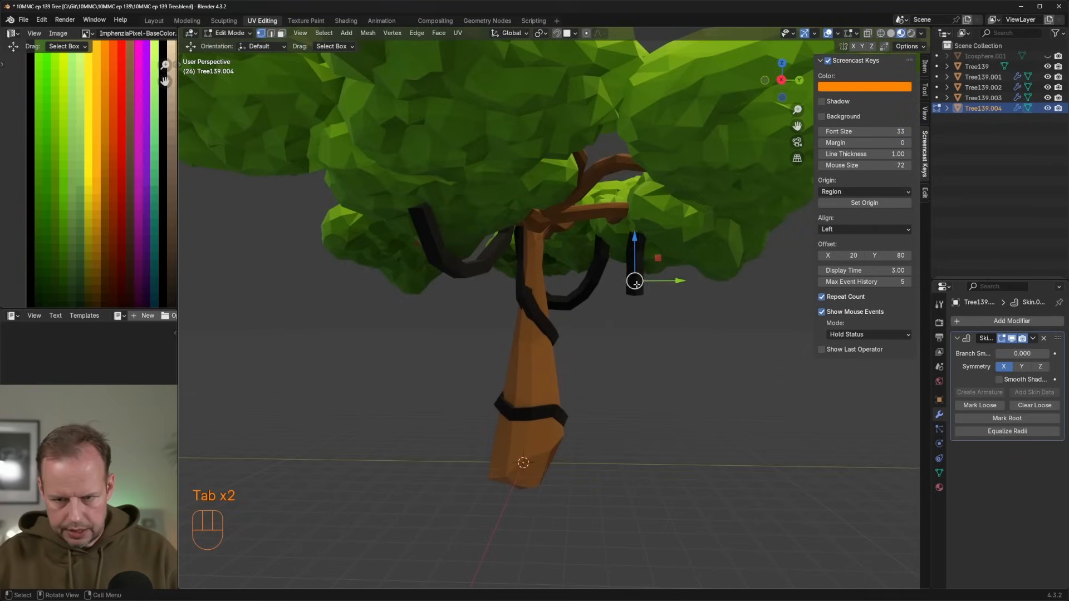
key("l")
middle_click_drag(662, 283, 677, 284)
key("shift+d")
left_click(787, 291)
Move the copied vine about 1.34 m in X, -0.29 m in Y and 0.69 m up under the outer foliage, and lower its bottom vertex.
middle_click_drag(787, 292, 673, 273)
key("g")
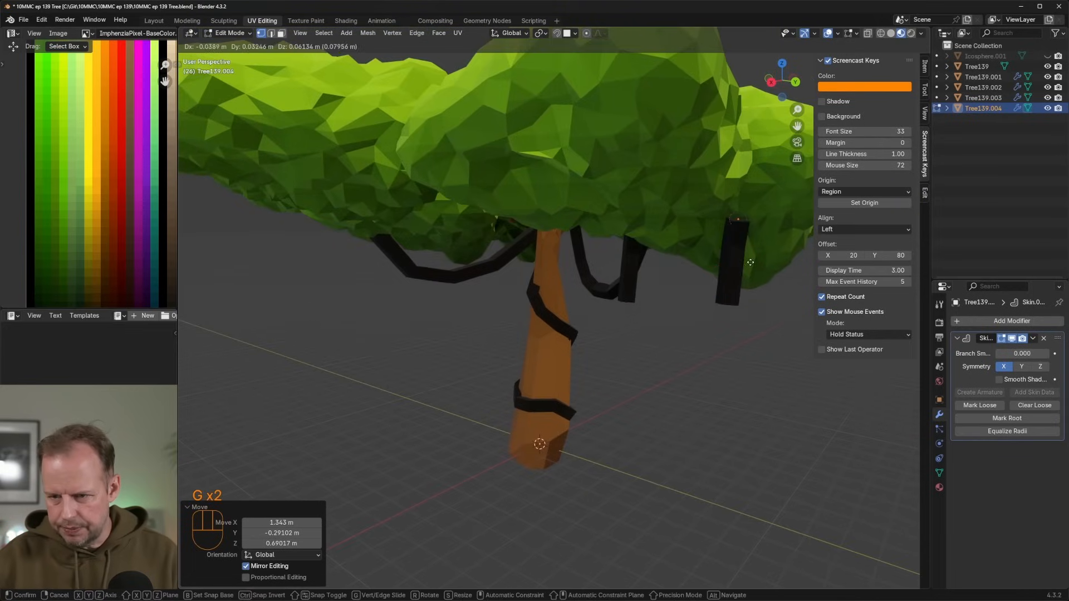
key("g")
left_click(769, 260)
left_click(738, 301)
key("g")
left_click(744, 343)
middle_click_drag(744, 342, 762, 276)
key("Tab")
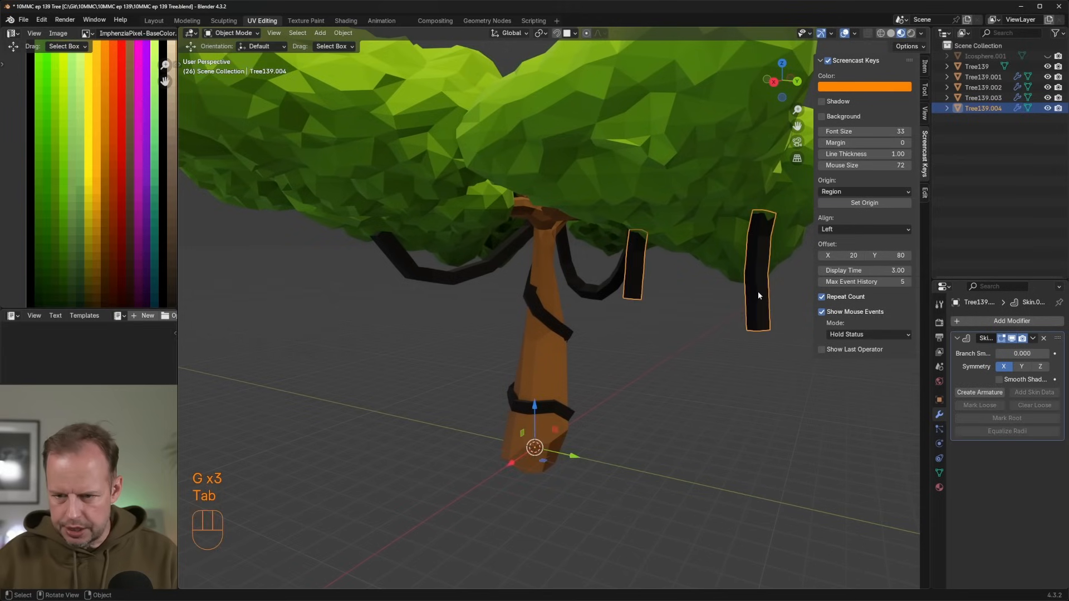
Join all the vines into one object with the long sagging vine active, and open it in Edit Mode.
left_click(614, 290, "shift")
left_click(548, 330, "shift")
left_click(472, 277, "shift")
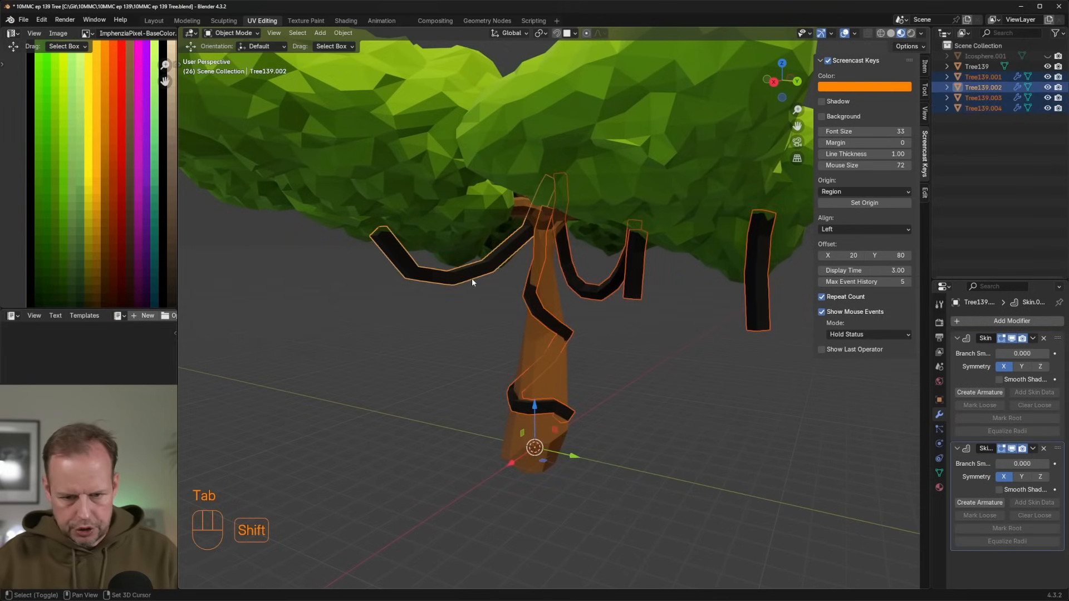
key("ctrl+j")
middle_click_drag(495, 276, 523, 275)
key("Tab")
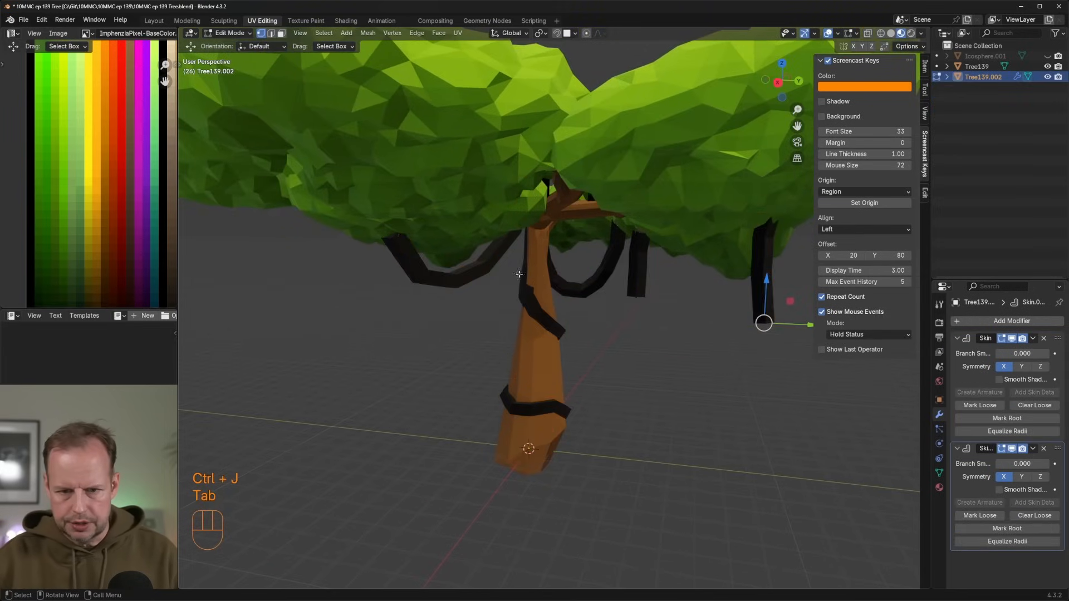
Select a vertex near the outer end of the long sagging vine in vertex mode and move it.
key("Tab")
left_click(390, 233)
key("Tab")
key("Tab")
left_click(415, 243)
key("Tab")
key("1")
mouse_move(486, 248)
middle_mouse_down()
mouse_move(473, 252)
mouse_move(517, 250)
mouse_move(489, 253)
middle_mouse_up()
key("g")
left_click(523, 246)
Taper the short hanging vine's lower end with a 0.288 Skin Resize, using connected proportional editing of size about 5.05.
middle_click_drag(638, 254, 723, 301)
left_click(662, 297)
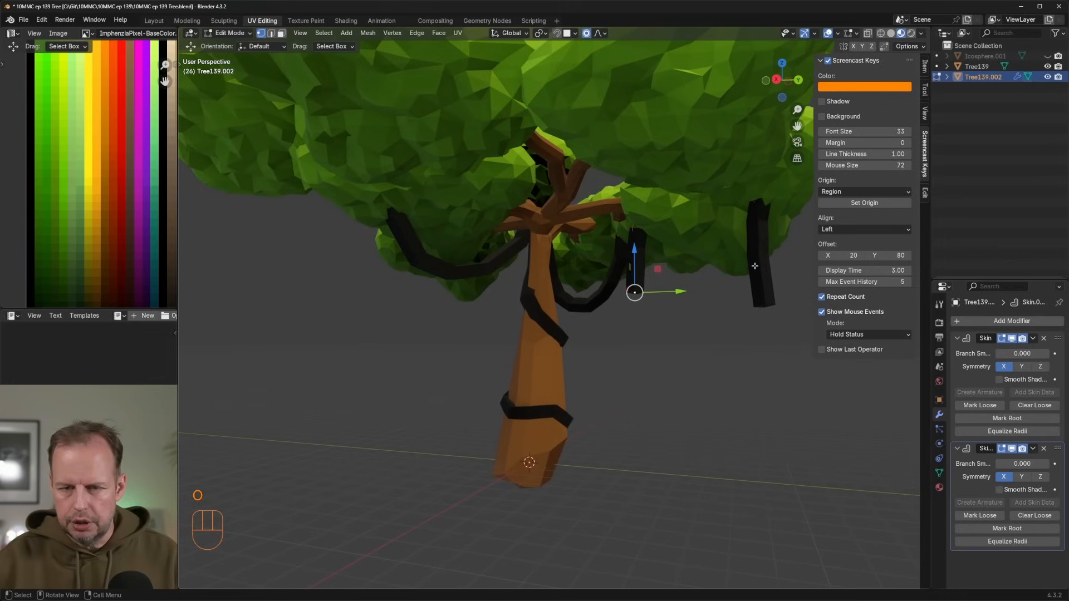
scroll(745, 273, "down", 2)
scroll(745, 272, "up", 3)
key("ctrl+a")
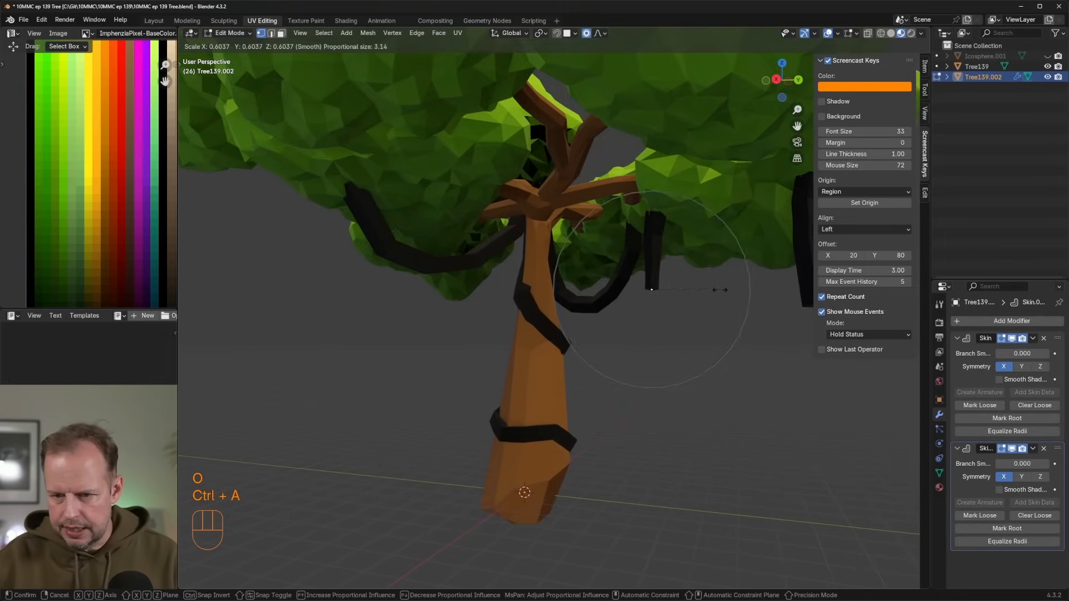
left_click(680, 303)
Shrink the skin at the lower end of the outer hanging vine to a thin tip with proportional falloff.
middle_click_drag(806, 315, 709, 337, "shift")
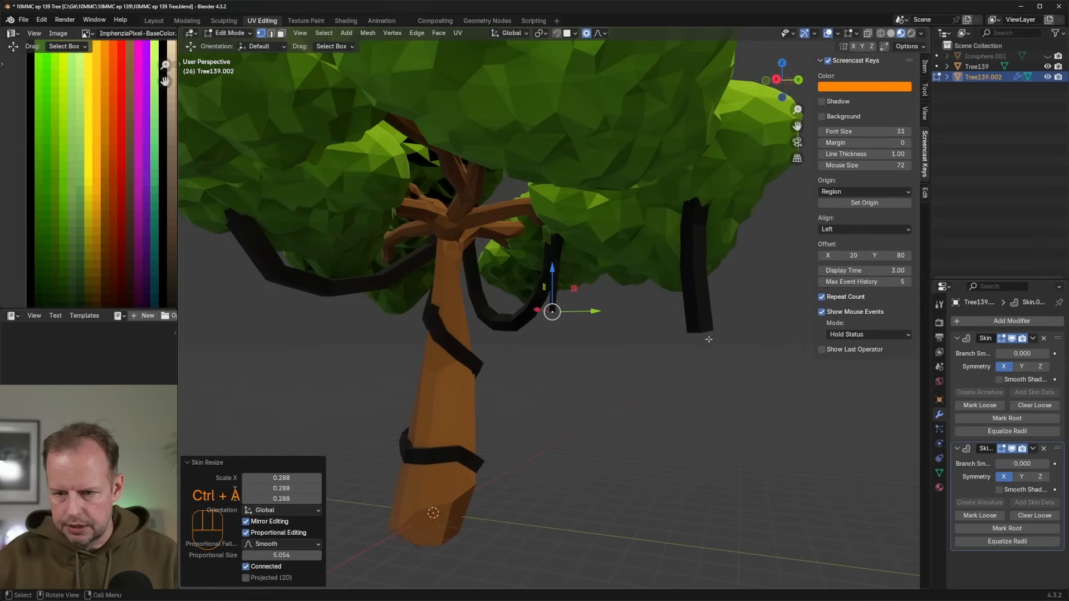
left_click(709, 337)
key("ctrl+a")
left_click(708, 353)
Thicken the upper bend of the vine around the trunk with a Skin Resize of 1.252 and smooth proportional falloff.
middle_click_drag(351, 280, 392, 299)
left_click(444, 343)
key("ctrl+a")
left_click(472, 346)
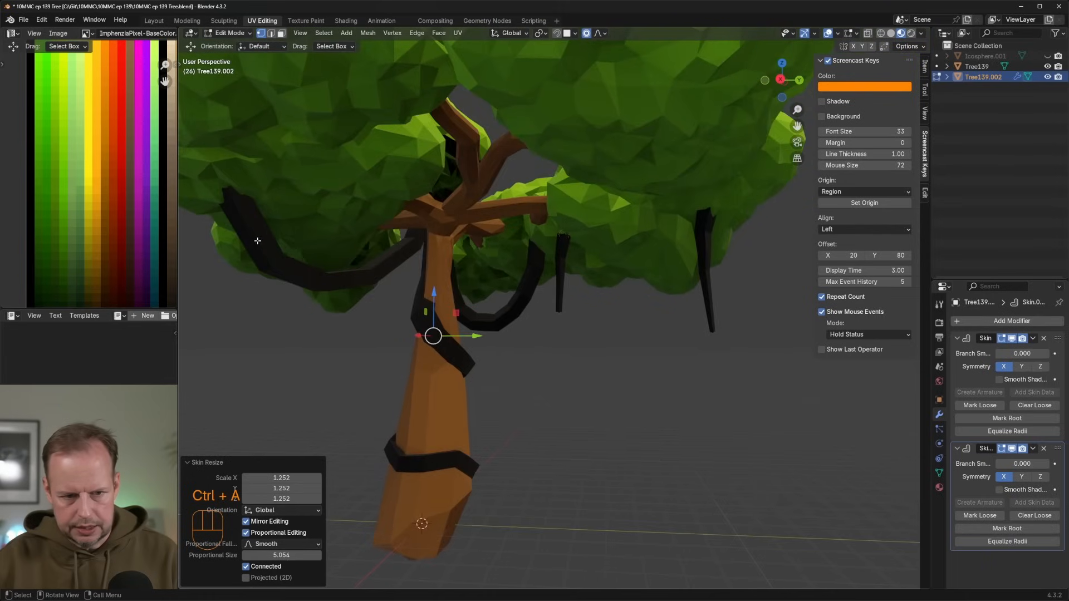
Shrink the skin at the outer end of the long sagging vine with a proportional Skin Resize.
left_click(239, 213)
key("ctrl+a")
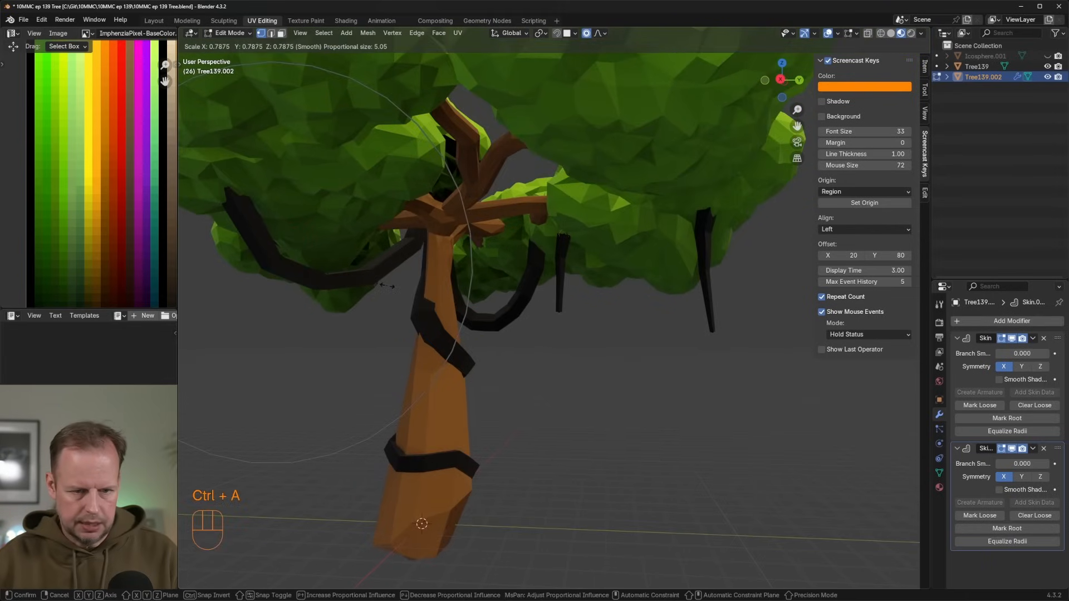
left_click(378, 287)
middle_click_drag(380, 286, 364, 292)
Adjust the skin thickness along the looped vine beside the trunk, resizing its upper end by 0.698 with smooth proportional falloff.
left_click(526, 306)
key("ctrl+a")
left_click(475, 298)
left_click(463, 253)
key("ctrl+a")
left_click(522, 272)
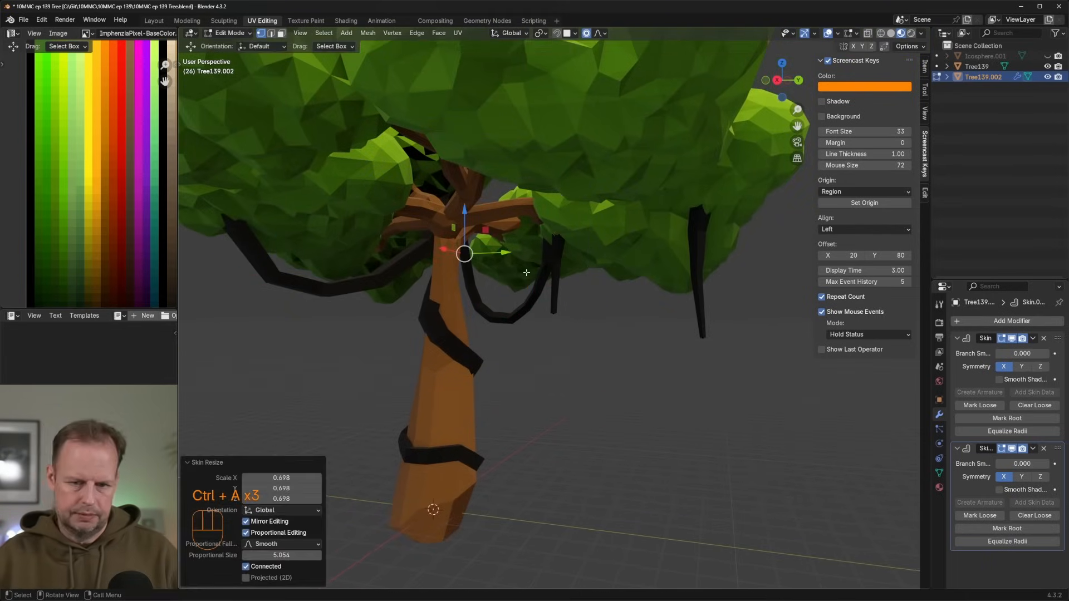
Lengthen the hanging vine behind the trunk by extruding its lower end about 1 m downward.
scroll(535, 277, "down", 4)
middle_click_drag(601, 287, 542, 293)
scroll(541, 293, "up", 5)
key("Tab")
key("Tab")
left_click(540, 316)
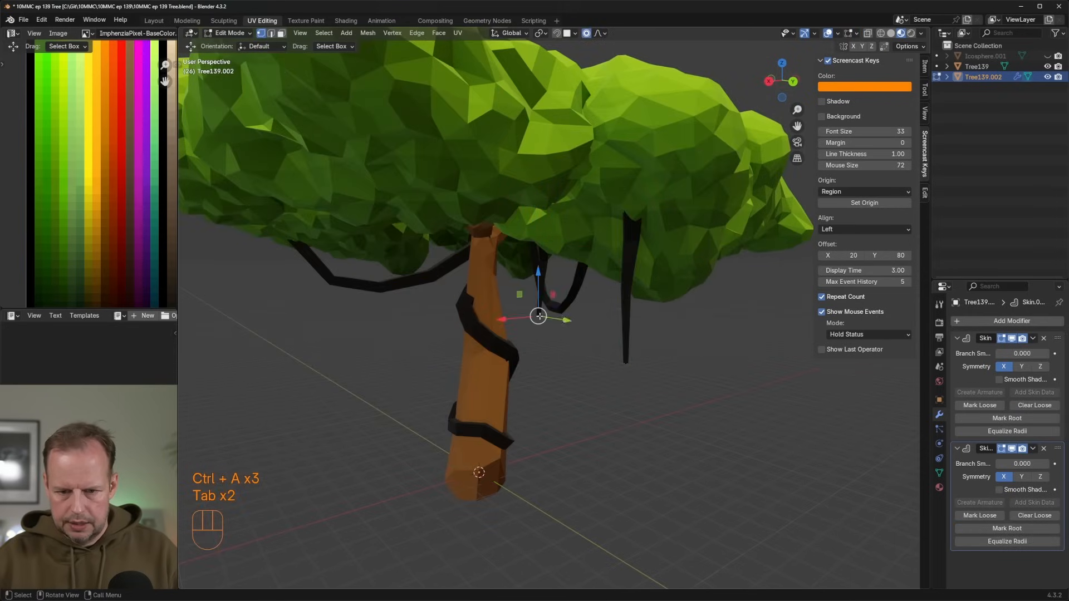
key("e")
left_click(583, 351)
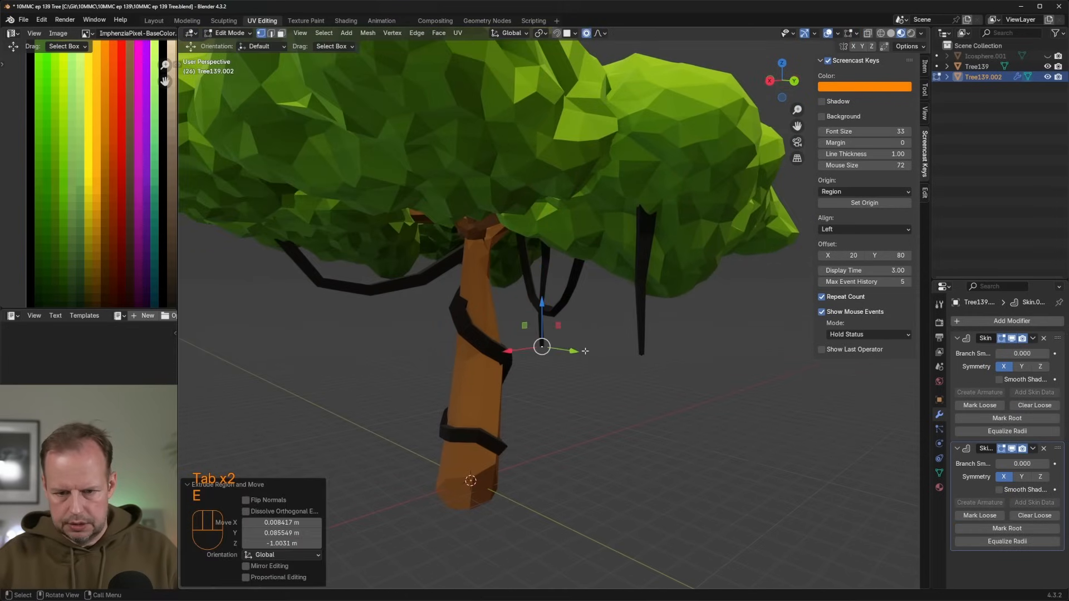
Select the whole looped vine and duplicate it about 9.66 m in X, -9.22 m in Y and 0.6 m in Z.
middle_click_drag(571, 351, 559, 292)
key("l")
scroll(559, 292, "down", 6)
key("shift+d")
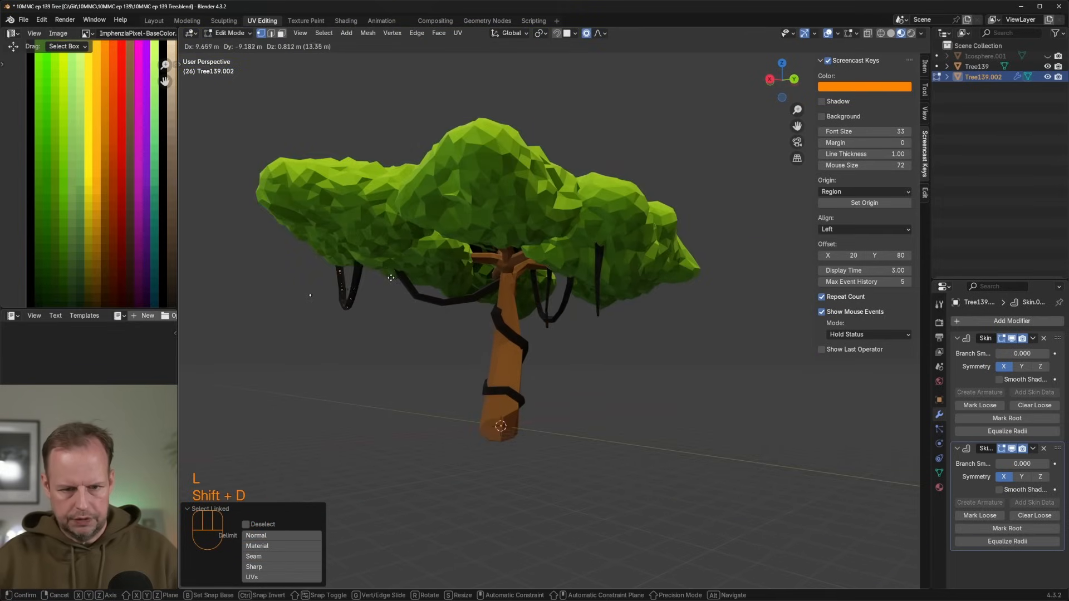
left_click(390, 281)
middle_click_drag(391, 282, 515, 297)
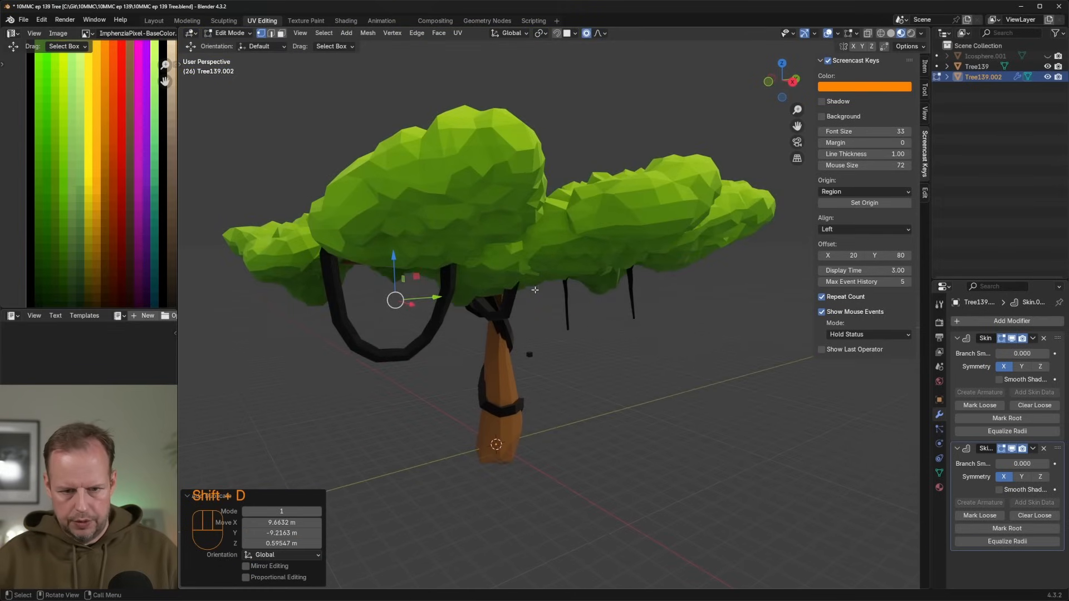
Turn the copied loop about the Z axis, move it in towards the trunk and tilt it.
key("r")
key("z")
left_click(397, 334)
middle_click_drag(396, 334, 506, 302)
key("g")
left_click(348, 348)
key("r")
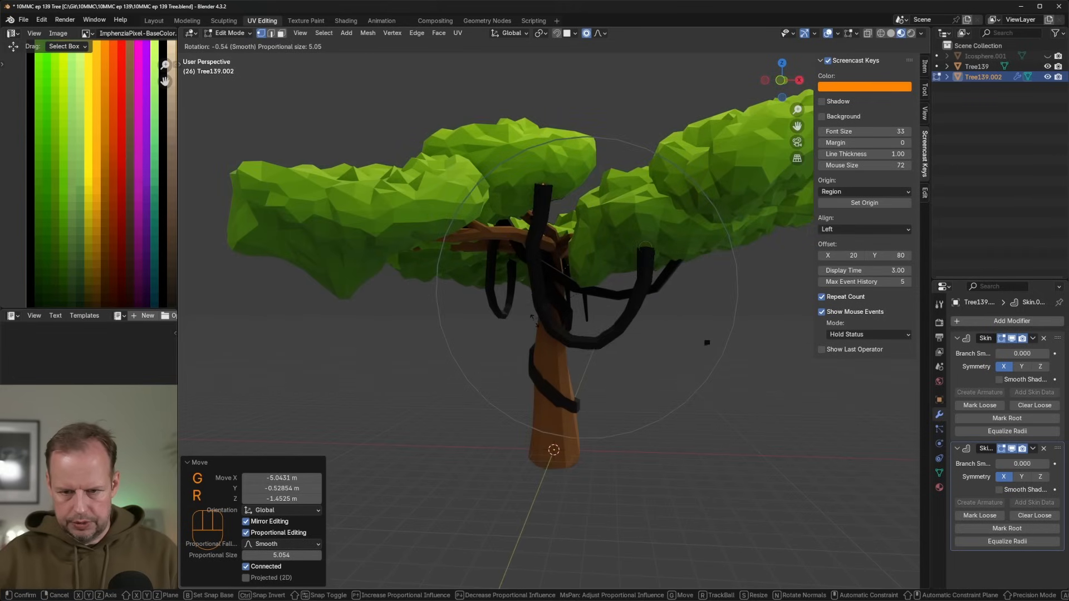
left_click(580, 312)
Refine the copied loop's placement with another rotation and moves so it hangs from the branches beside the trunk.
middle_click_drag(580, 313, 563, 366)
key("g")
left_click(521, 315)
middle_click_drag(521, 315, 648, 305)
key("r")
left_click(535, 279)
key("g")
left_click(607, 319)
Nudge the whole copied loop in small moves until it sits beneath the bare branch.
key("g")
left_click(583, 316)
middle_click_drag(583, 315, 606, 333)
key("g")
left_click(585, 298)
key("g")
left_click(561, 332)
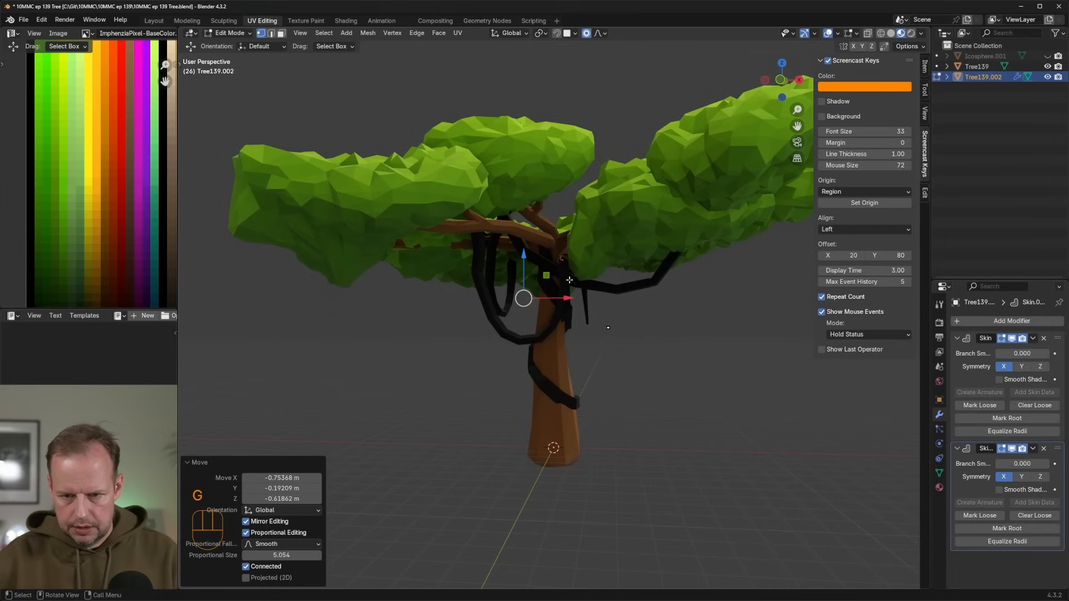
Pull the copied loop's trunk-side end outward and slightly down using connected proportional editing of size about 5.05.
left_click(573, 263)
key("g")
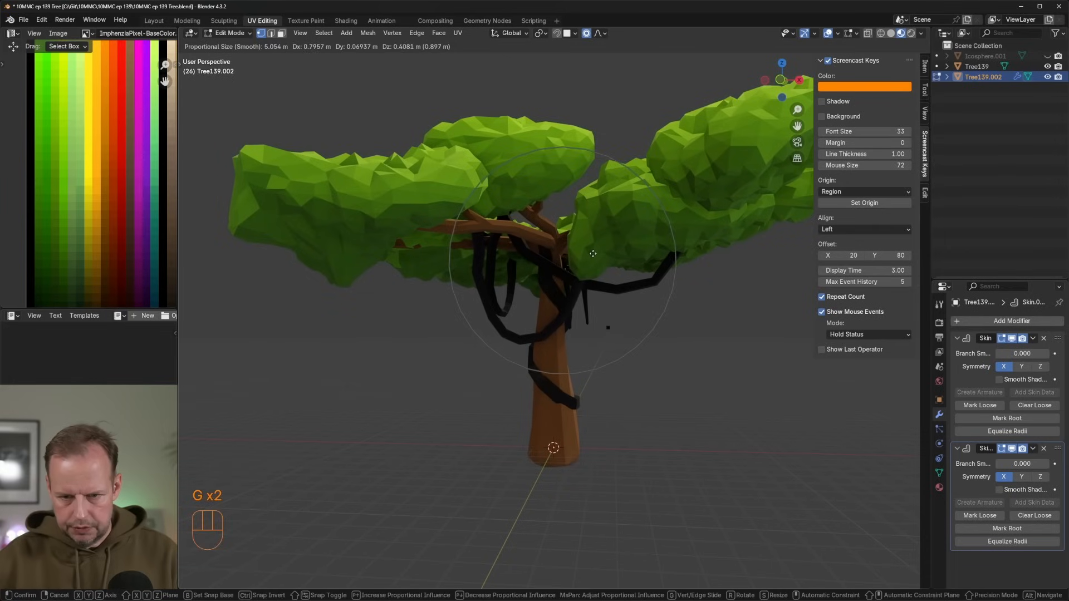
left_click(592, 257)
middle_click_drag(591, 257, 551, 284)
key("g")
left_click(636, 265)
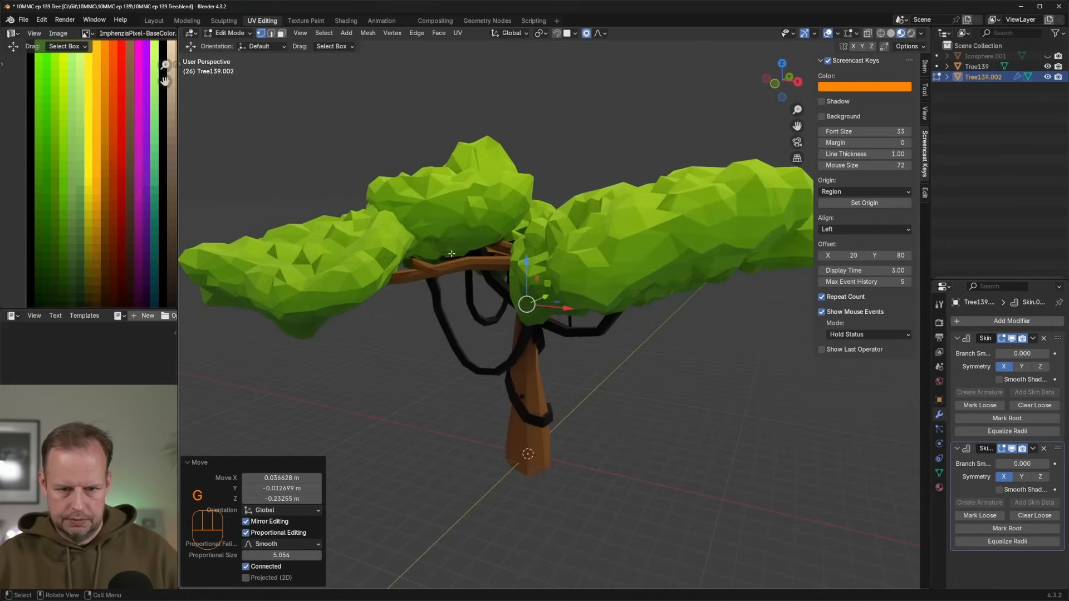
Fit the copied loop's outer end to the branch and raise its lowest bend with a proportional size of 7.4.
left_click(433, 271)
middle_click_drag(461, 270, 468, 344)
key("g")
left_click(475, 267)
key("g")
key("g")
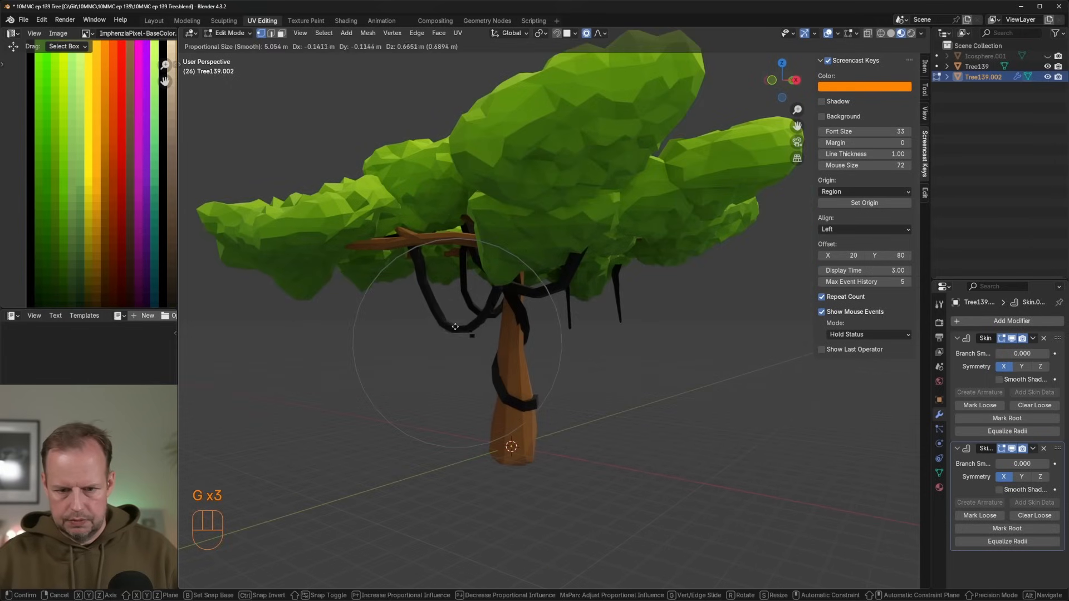
scroll(450, 326, "down", 4)
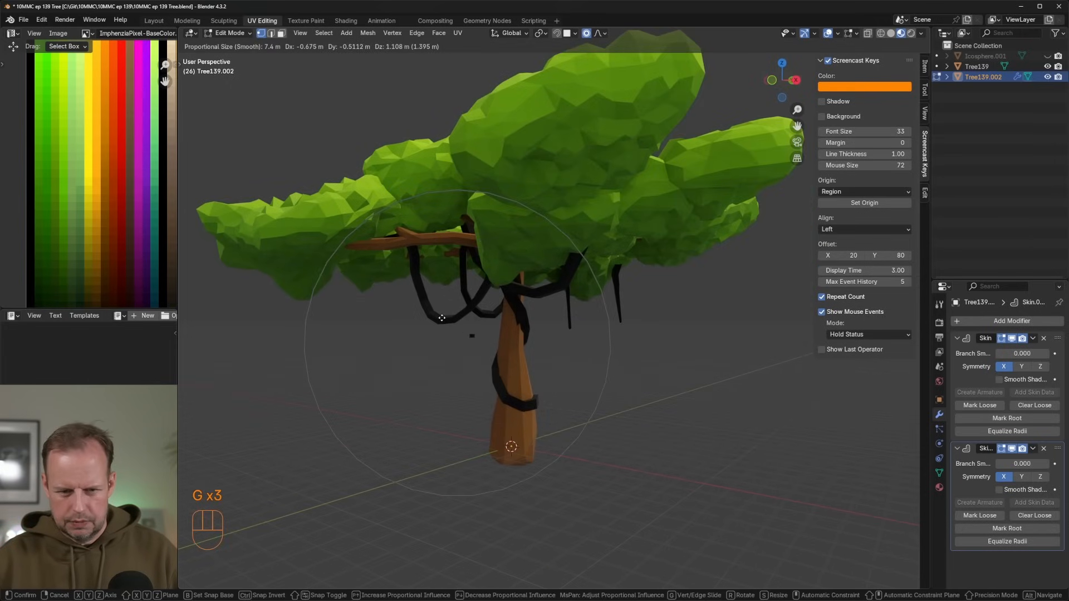
left_click(440, 318)
Select the thin tapered hanging vine and duplicate it to a new spot on the other side of the tree.
key("Tab")
scroll(557, 320, "down", 2)
middle_click_drag(629, 317, 415, 327)
key("Tab")
middle_click_drag(670, 329, 548, 321)
scroll(548, 321, "up", 1)
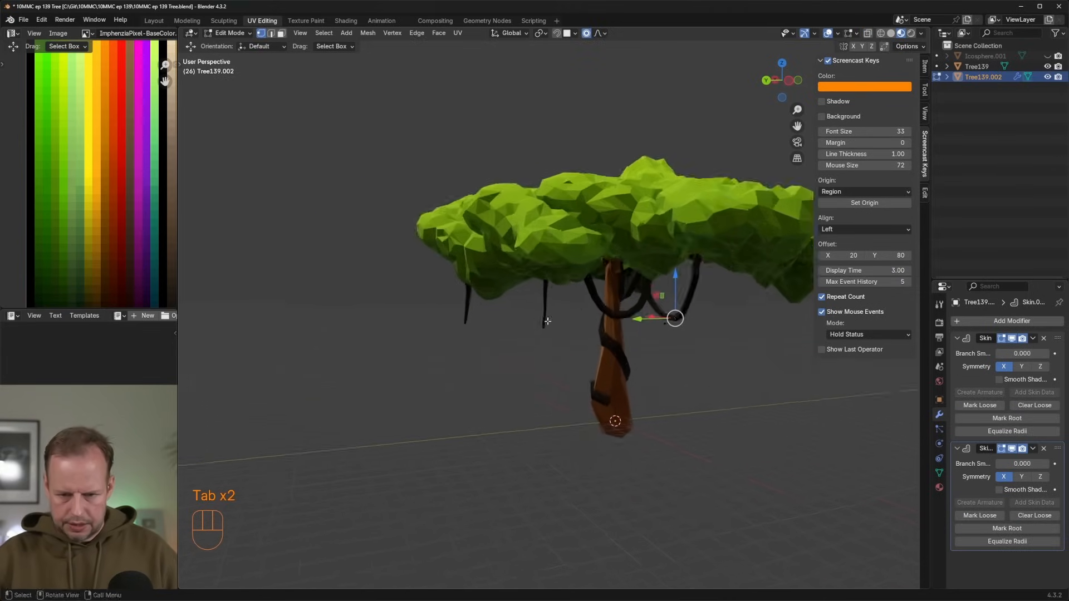
scroll(548, 321, "up", 1)
key("Tab")
key("Tab")
key("l")
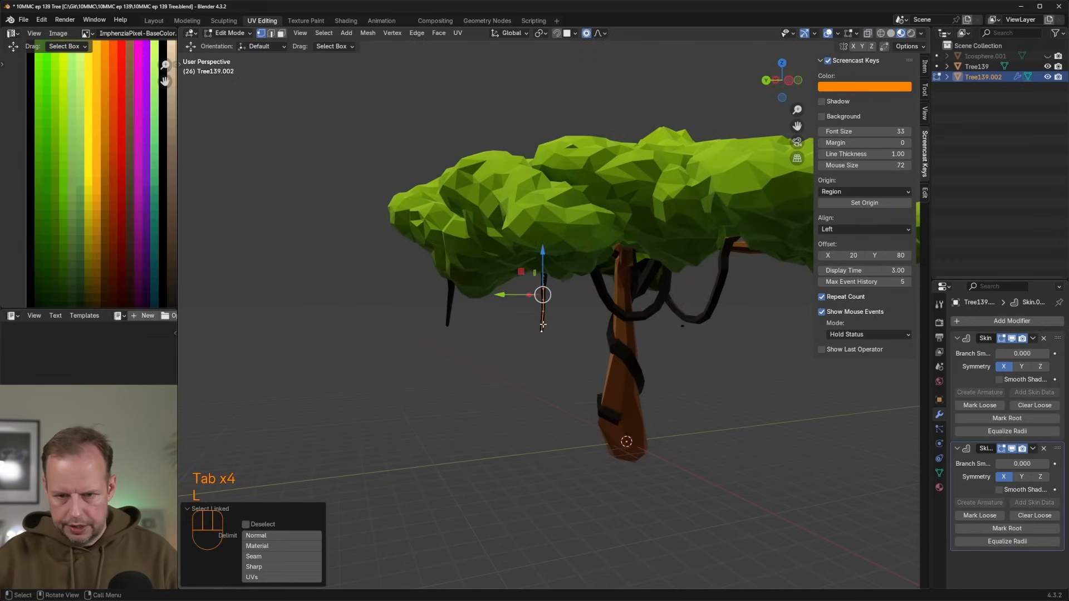
scroll(543, 330, "down", 3)
key("shift+d")
left_click(647, 331)
middle_click_drag(647, 332, 569, 318)
Rotate the copied hanging vine by -3.75° and move it beneath the near foliage clump.
key("r")
left_click(632, 314)
scroll(569, 315, "up", 5)
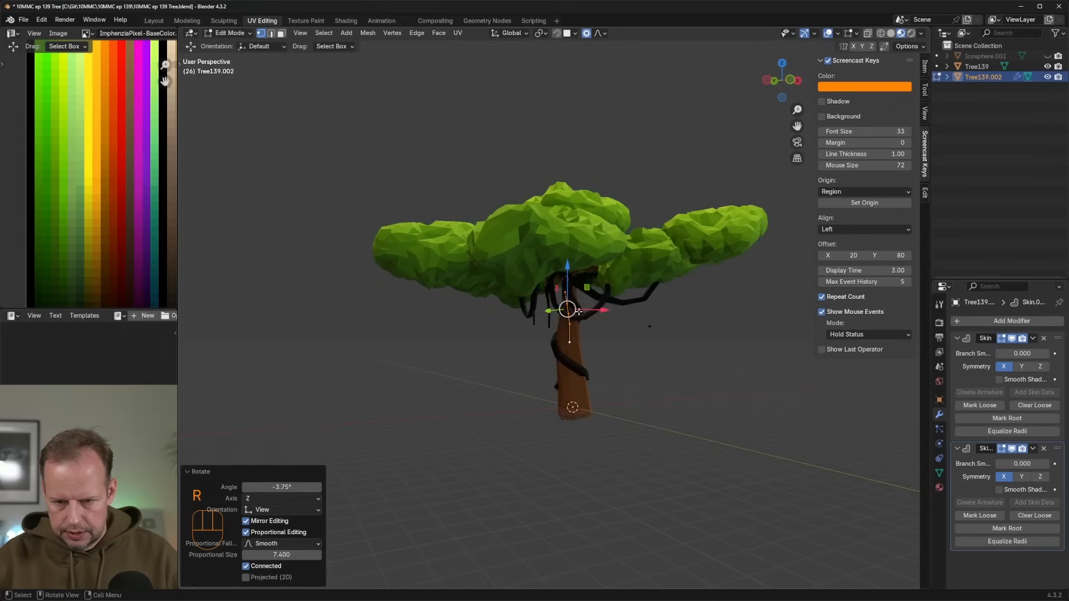
key("g")
left_click(511, 316)
Reshape the copied vine from its lower tip with a proportional size of about 3.45 and fine-tune its position.
left_click(504, 380)
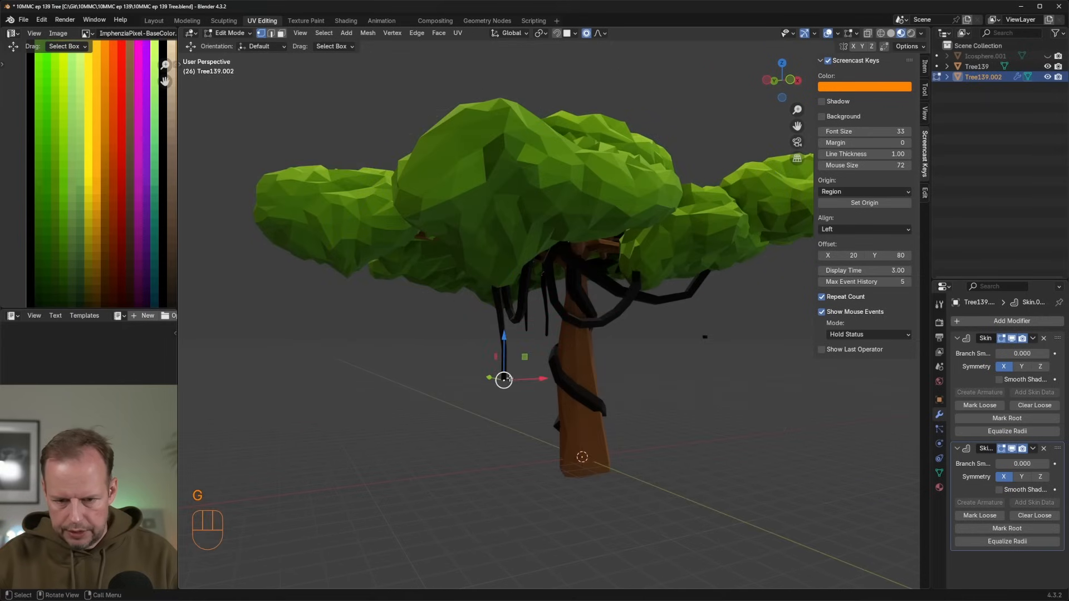
key("g")
scroll(493, 379, "up", 4)
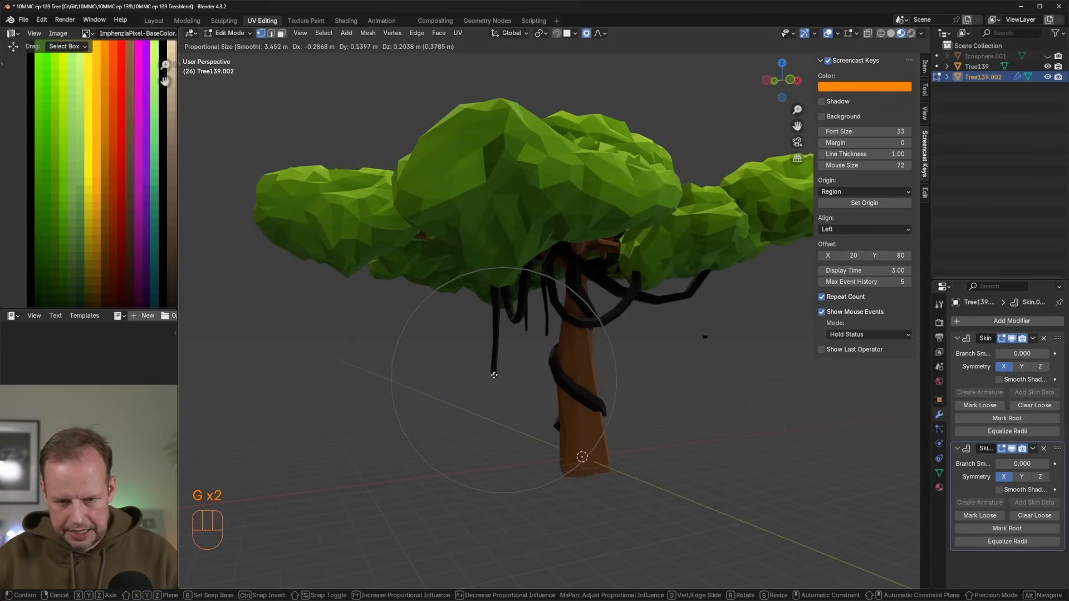
left_click(493, 374)
key("g")
left_click(511, 337)
middle_click_drag(513, 336, 596, 331)
key("g")
left_click(583, 321)
key("shift+d")
right_click(600, 312)
key("ctrl+z")
key("l")
key("l")
key("shift+d")
key("ctrl+z")
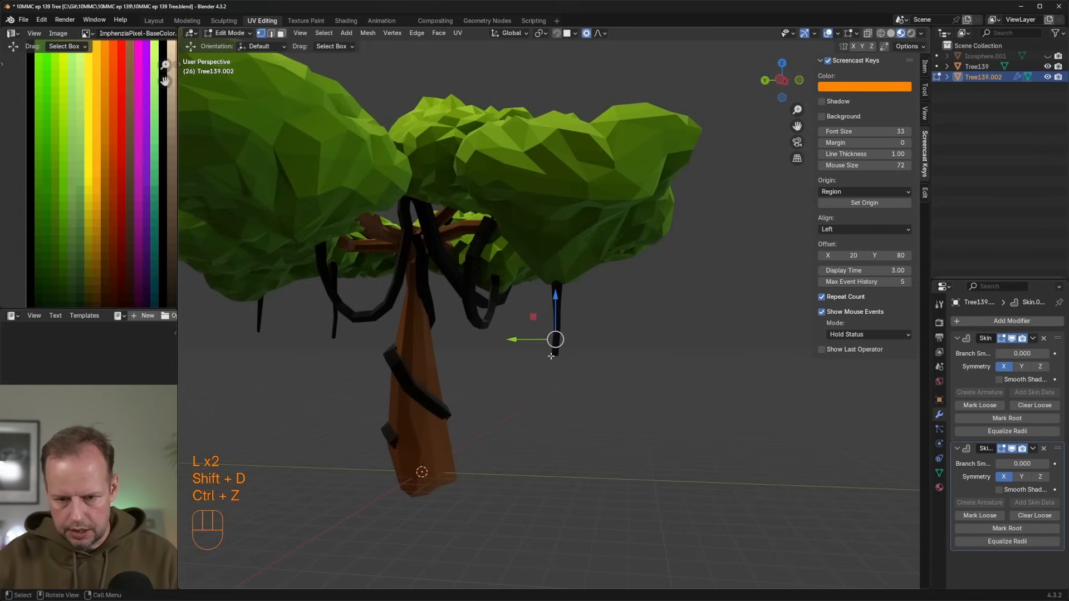
Duplicate the linked hanging vine beside itself and rotate the copy about the Z axis.
key("l")
key("shift+d")
left_click(679, 316)
middle_click_drag(680, 316, 774, 320)
key("r")
key("z")
left_click(523, 328)
Move the new hanging vine up so its top is tucked into the foliage beside the original.
key("g")
left_click(520, 329)
key("g")
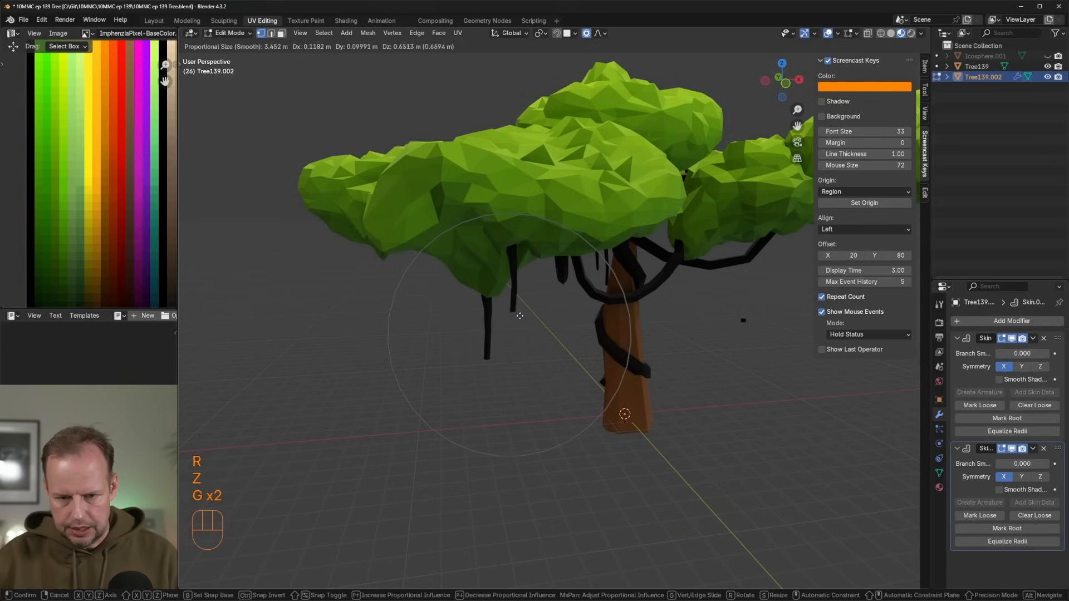
left_click(518, 301)
key("g")
left_click(540, 307)
Return the vines to Object Mode and save the tree file.
scroll(579, 309, "down", 3)
key("Tab")
mouse_move(635, 314)
middle_mouse_down()
mouse_move(596, 332)
mouse_move(664, 322)
mouse_move(716, 226)
mouse_move(740, 228)
mouse_move(649, 326)
middle_mouse_up()
left_click(709, 353)
scroll(668, 328, "up", 3)
key("Tab")
key("Tab")
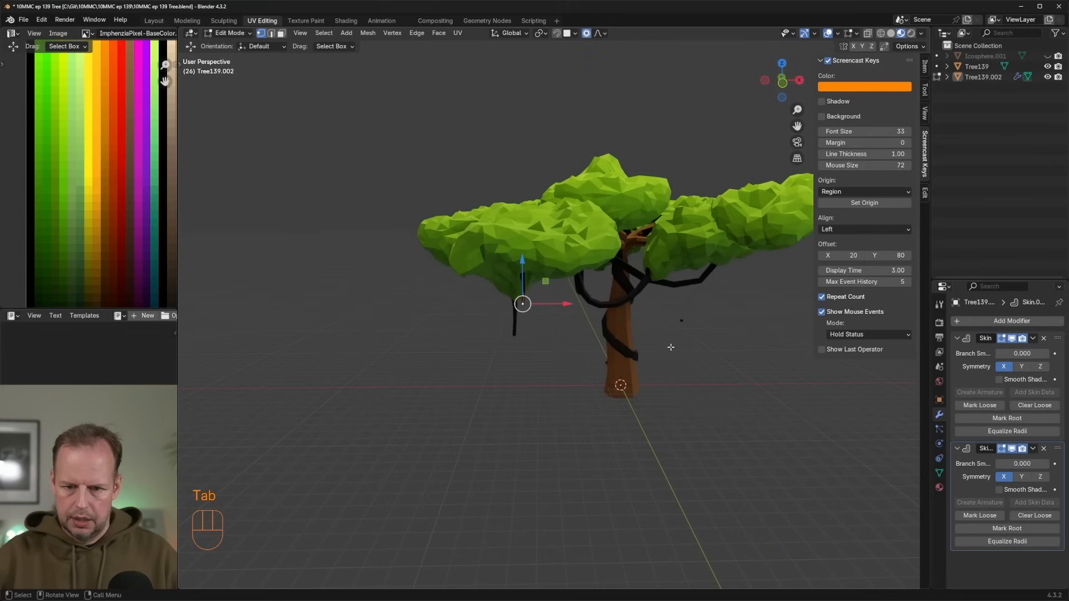
left_click(600, 308)
key("ctrl+s")
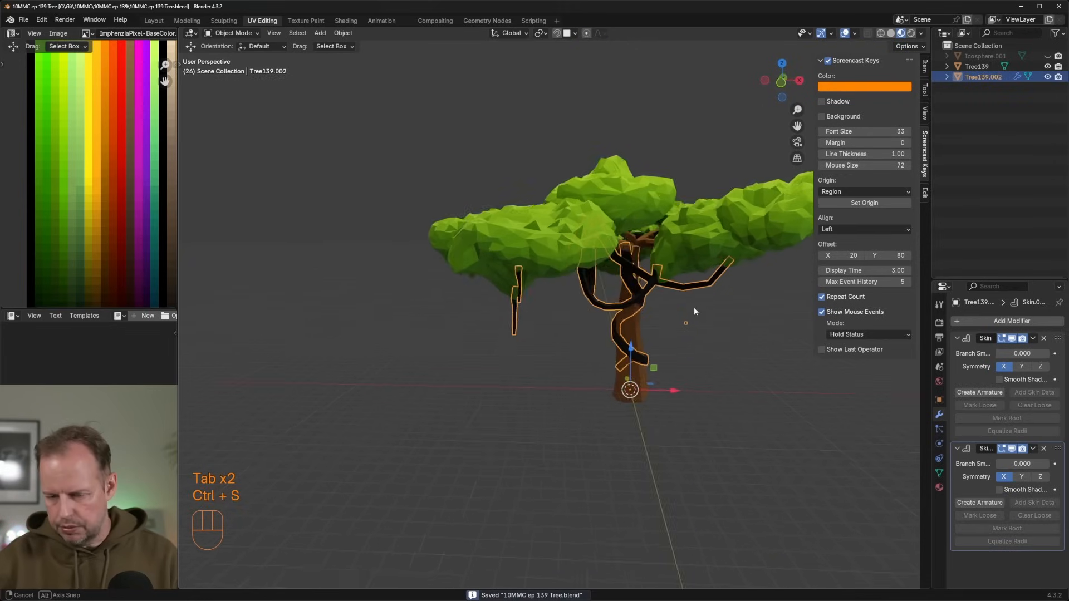
Examine the vines around the trunk and the canopy's overall shape from several angles.
scroll(640, 306, "up", 8)
key("Tab")
left_click(597, 430)
middle_click_drag(598, 430, 561, 393)
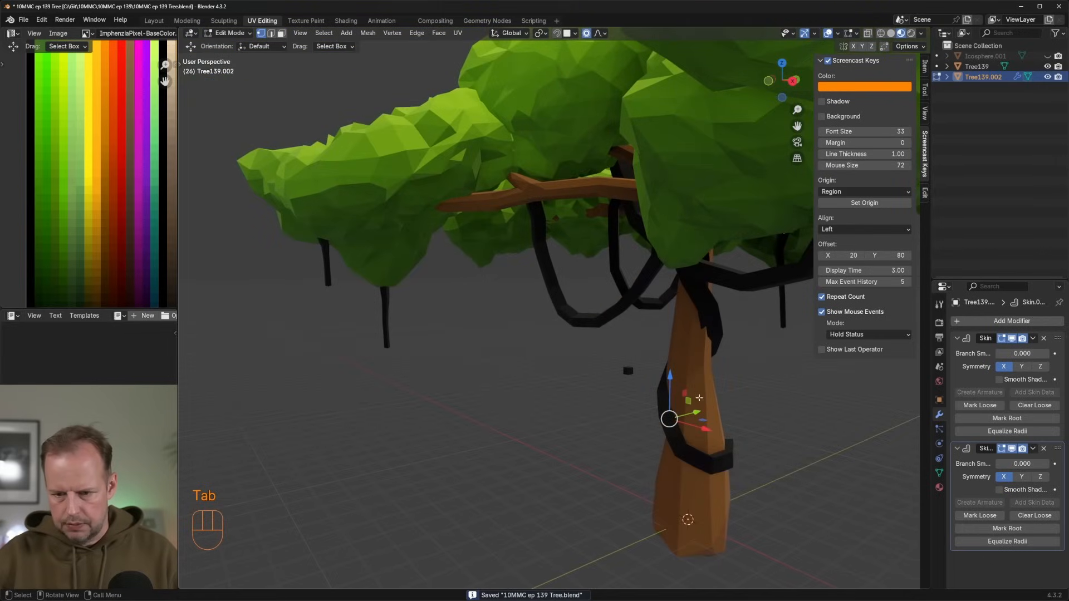
left_click_drag(694, 410, 697, 410)
scroll(726, 401, "down", 3)
middle_click_drag(725, 400, 773, 412)
scroll(711, 382, "down", 4)
left_click(582, 263)
middle_click_drag(629, 272, 625, 241)
scroll(626, 312, "down", 2)
key("Tab")
key("Tab")
left_click_drag(656, 344, 655, 343)
middle_click_drag(656, 342, 578, 351)
scroll(585, 323, "up", 5)
scroll(589, 296, "down", 4)
mouse_move(589, 297)
middle_mouse_down()
mouse_move(361, 311)
mouse_move(601, 307)
middle_mouse_up()
scroll(612, 301, "up", 4)
Edit Tree139 and duplicate a linked foliage clump about 4.35 m in X and 1.95 m in Y.
middle_click_drag(713, 314, 520, 307, "shift")
scroll(509, 299, "down", 3)
key("Tab")
left_click(488, 307)
key("Tab")
key("l")
key("shift+d")
left_click(633, 324)
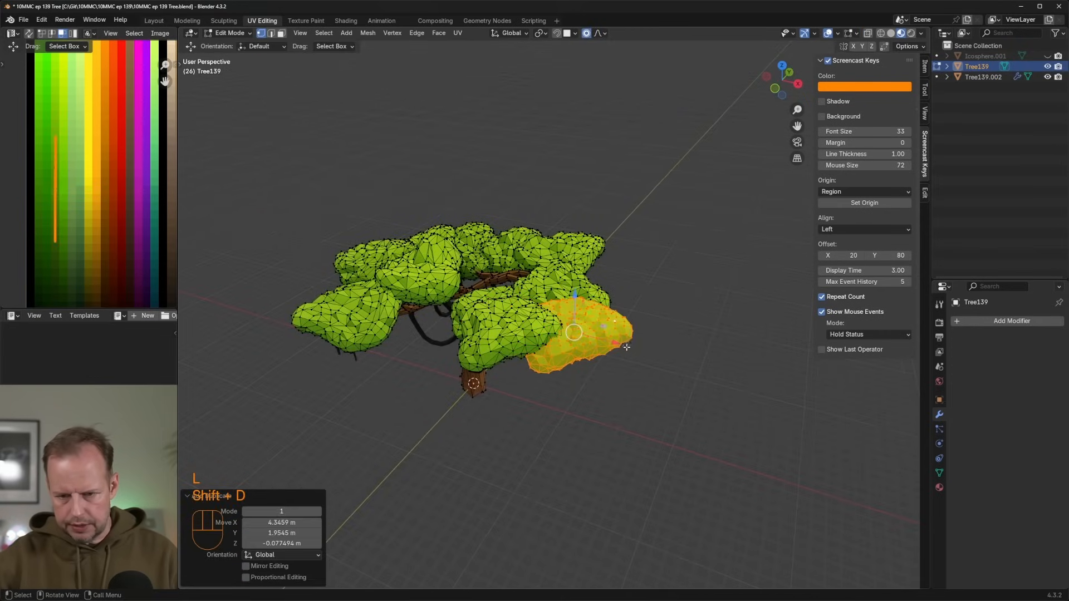
Rotate the duplicated foliage clump freely and about the Z axis, and scale it down.
key("r")
left_click(657, 337)
key("r")
key("z")
left_click(577, 411)
key("s")
left_click(626, 354)
Move the smaller foliage clump into place on the canopy.
middle_click_drag(626, 354, 657, 305)
key("g")
left_click(614, 330)
key("g")
left_click(643, 316)
Duplicate the smaller foliage clump about -15.5 m in X, 1.8 m in Y and 1.4 m in Z, enlarge it and raise it.
key("shift+d")
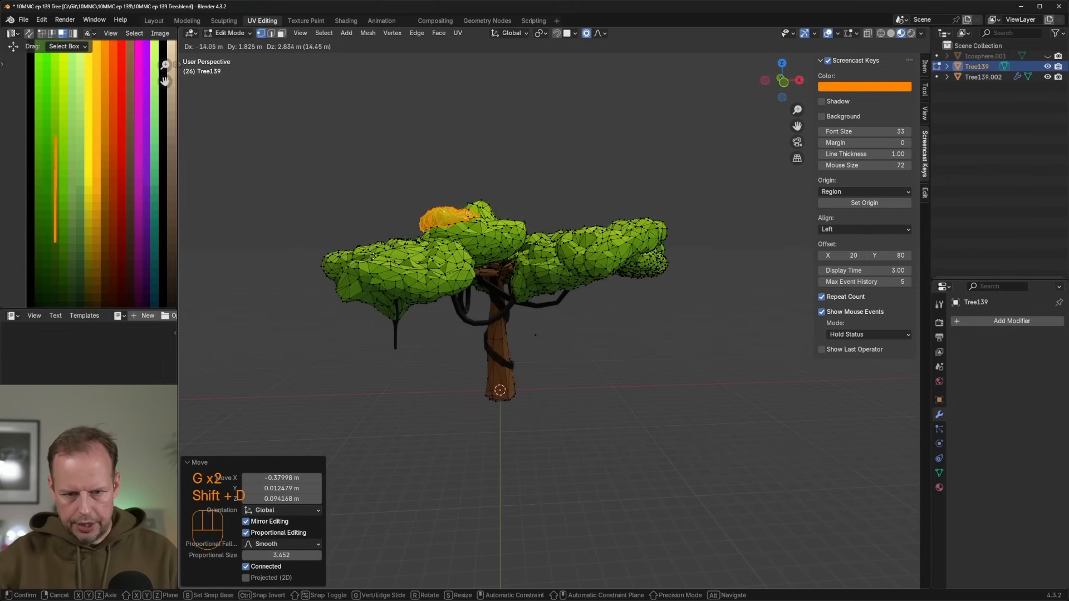
left_click(351, 272)
key("s")
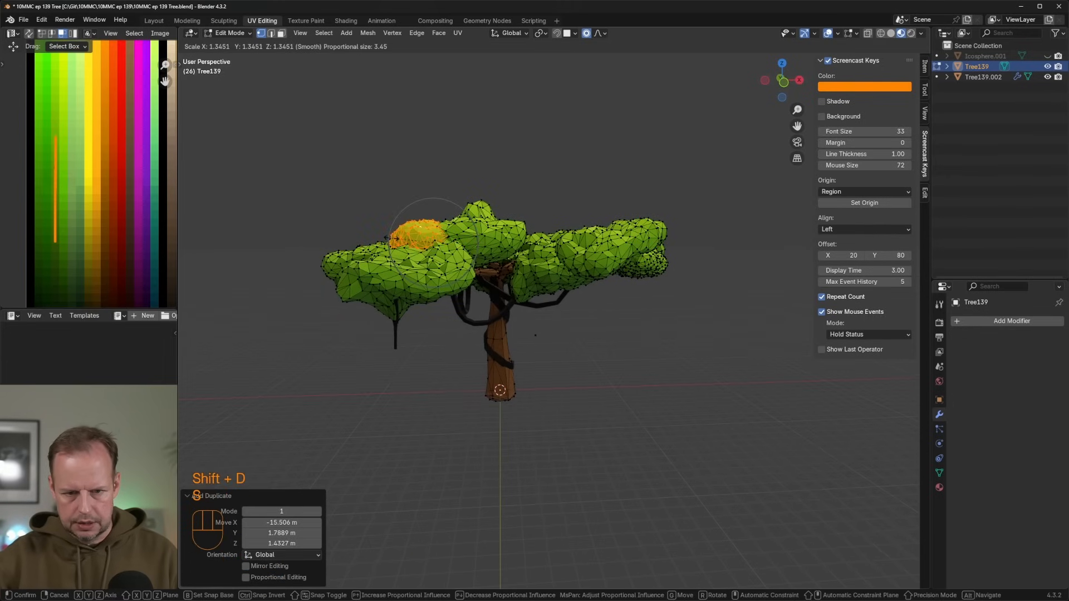
left_click(384, 237)
key("g")
left_click(372, 226)
Rotate the enlarged foliage clump 106° about the Z axis and tilt it slightly.
middle_click_drag(473, 281, 538, 342)
key("r")
key("z")
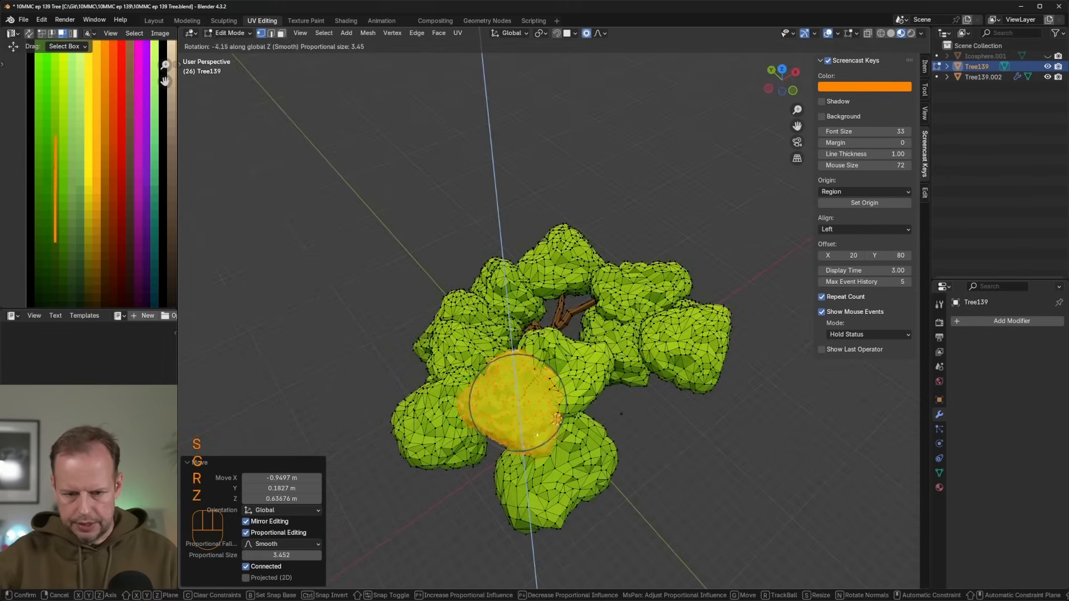
left_click(472, 388)
middle_click_drag(472, 388, 426, 289)
key("r")
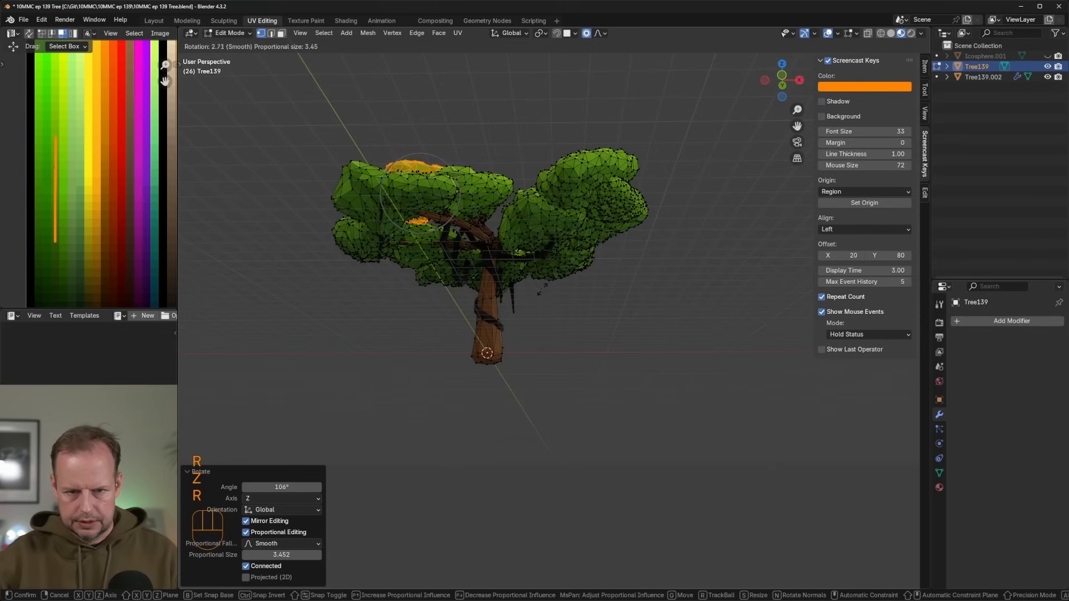
left_click(539, 293)
Nudge the enlarged foliage clump into place on top of the canopy.
middle_click_drag(538, 293, 554, 296)
key("g")
left_click(554, 278)
key("g")
left_click(551, 281)
Duplicate the foliage clump to the canopy's +X side, scale it down, rotate it about Z and raise it about 1.4 m.
middle_click_drag(613, 273, 604, 307)
key("shift+d")
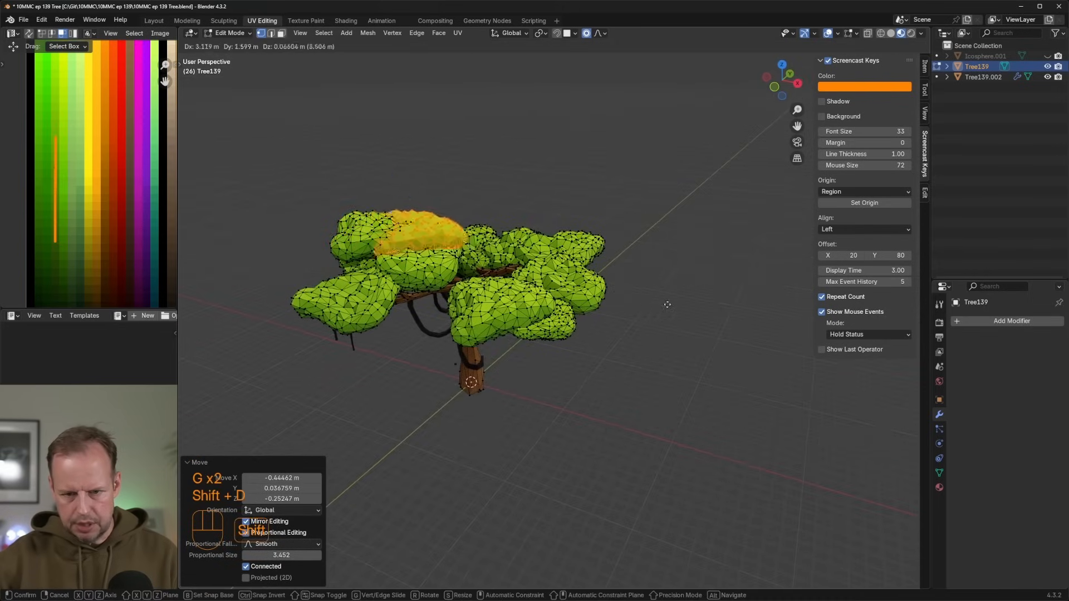
left_click(767, 325)
middle_click_drag(767, 325, 742, 292)
key("r")
key("z")
key("g")
left_click(599, 201)
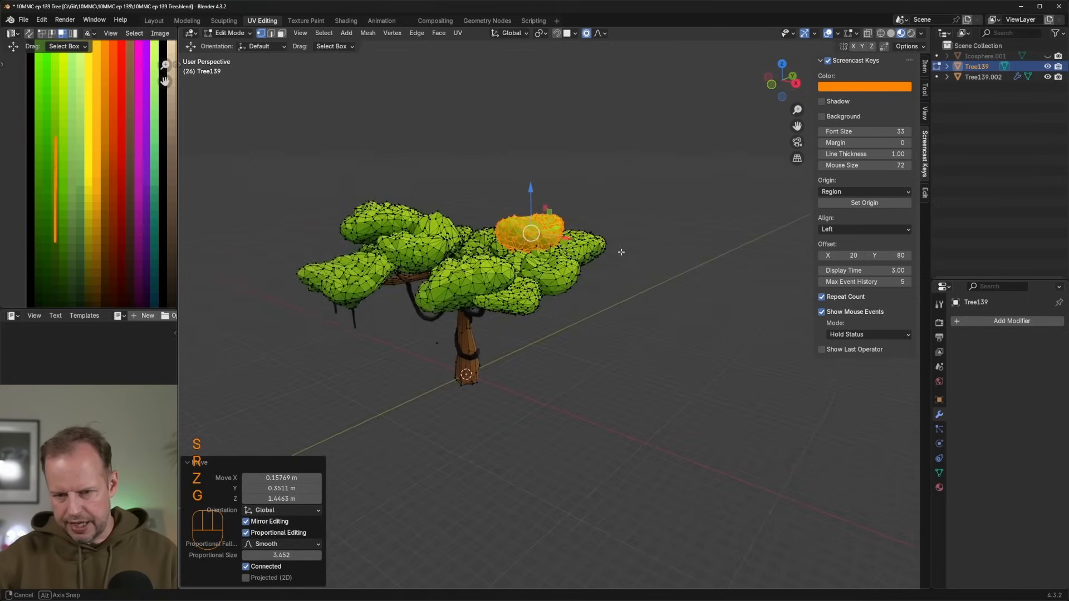
Move the duplicated clump into its final position on the canopy's +X side and check the tree's overall shape.
key("g")
key("g")
key("g")
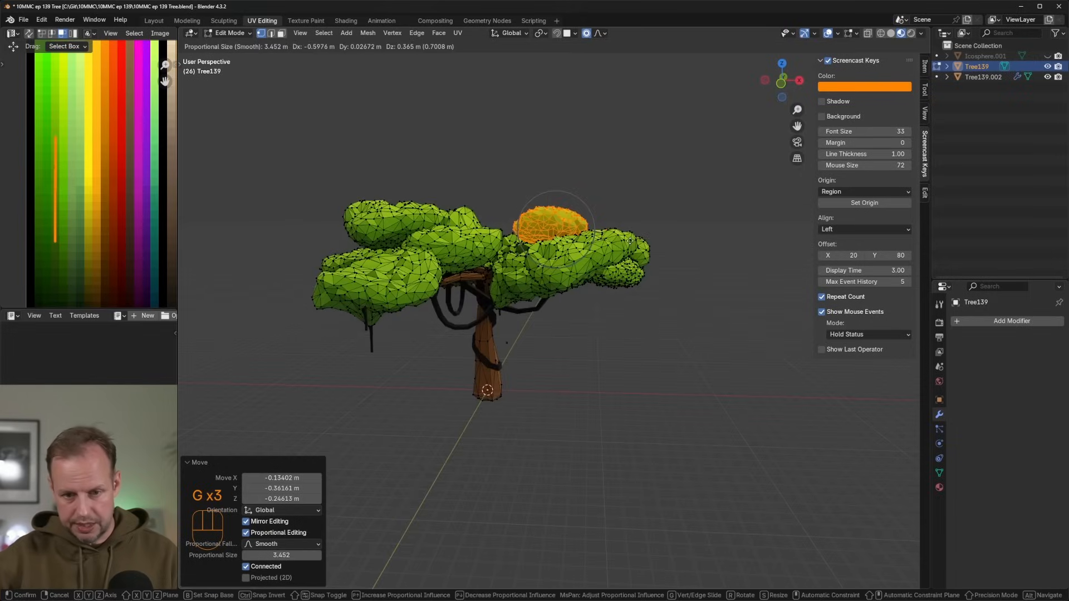
left_click(645, 256)
key("Tab")
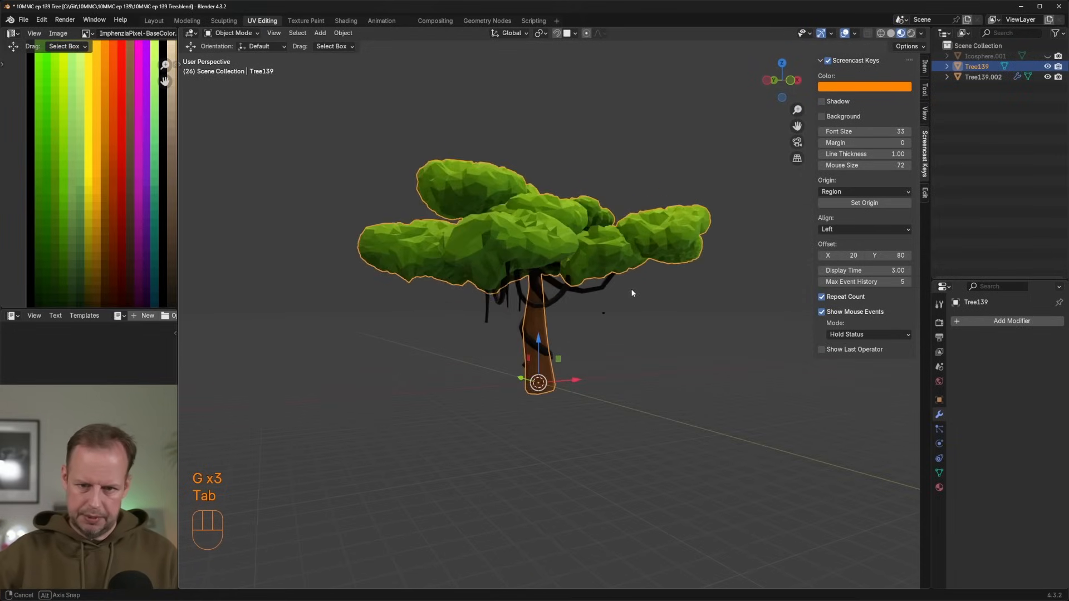
key("Tab")
key("Tab")
key("Tab")
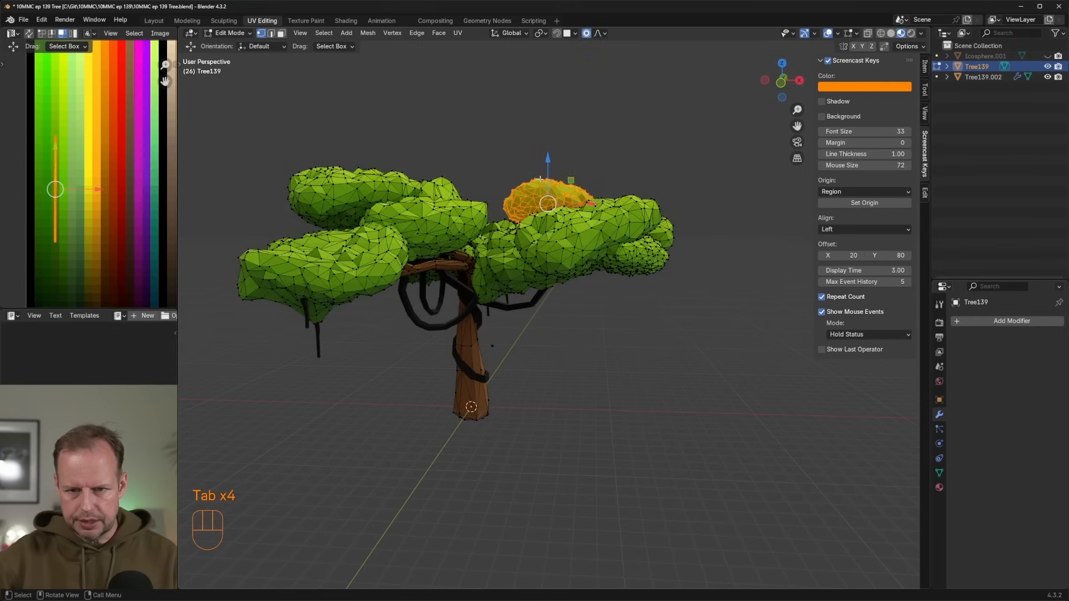
Pull a top vertex of the new clump up about 0.45 m with proportional editing and twist the clump about Z.
key("g")
left_click(564, 172)
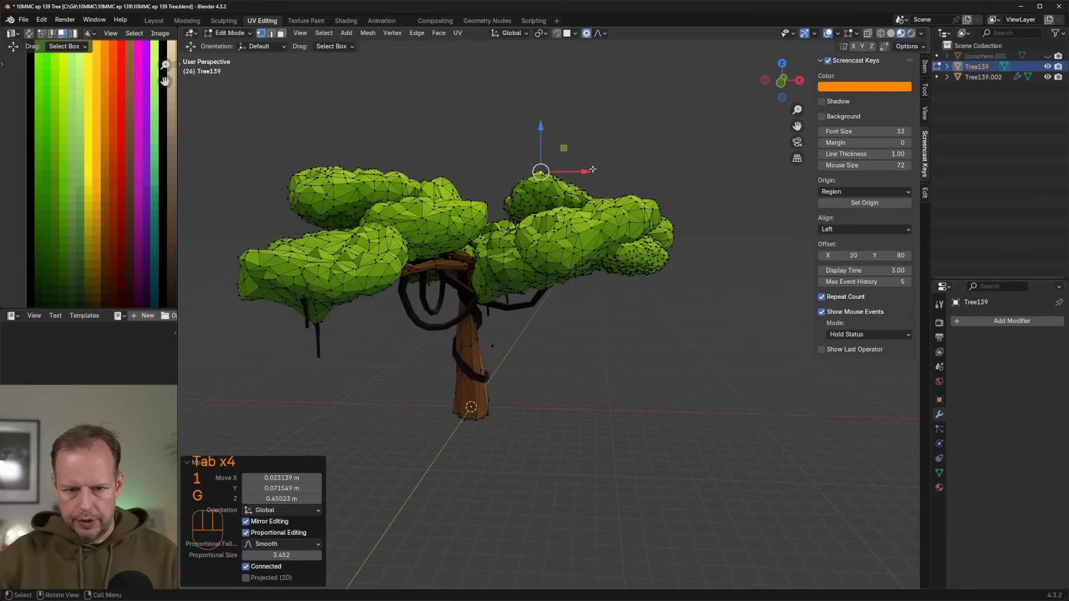
key("r")
key("z")
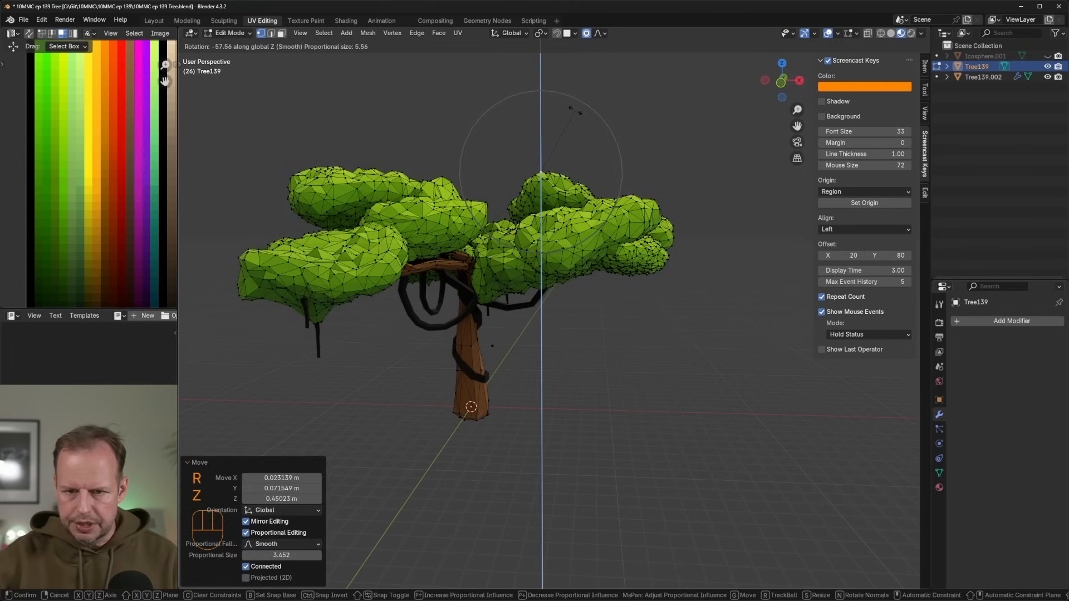
left_click(572, 117)
Twist the clump on the canopy's opposite side about -37° around Z from a top vertex using proportional editing.
left_click(375, 180)
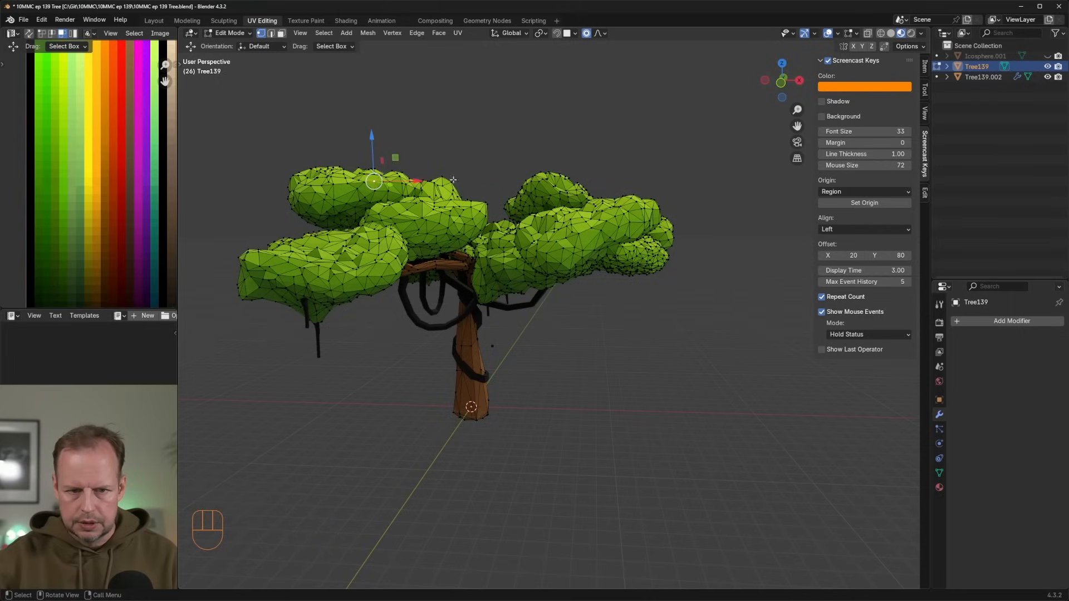
key("r")
key("z")
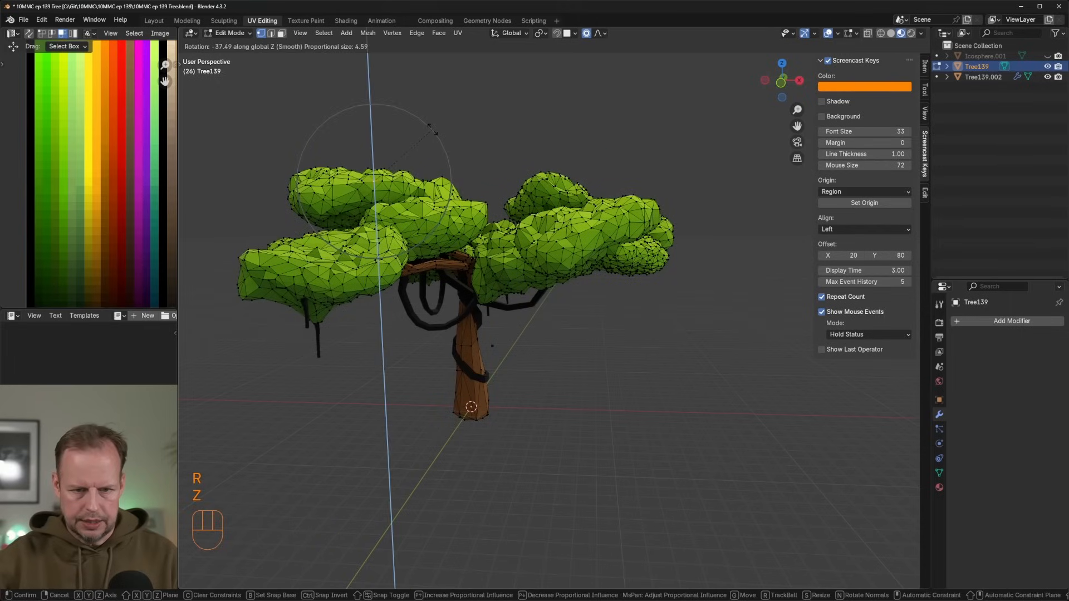
left_click(432, 131)
key("Tab")
middle_click_drag(567, 255, 583, 292)
scroll(423, 294, "up", 5)
key("Tab")
key("Tab")
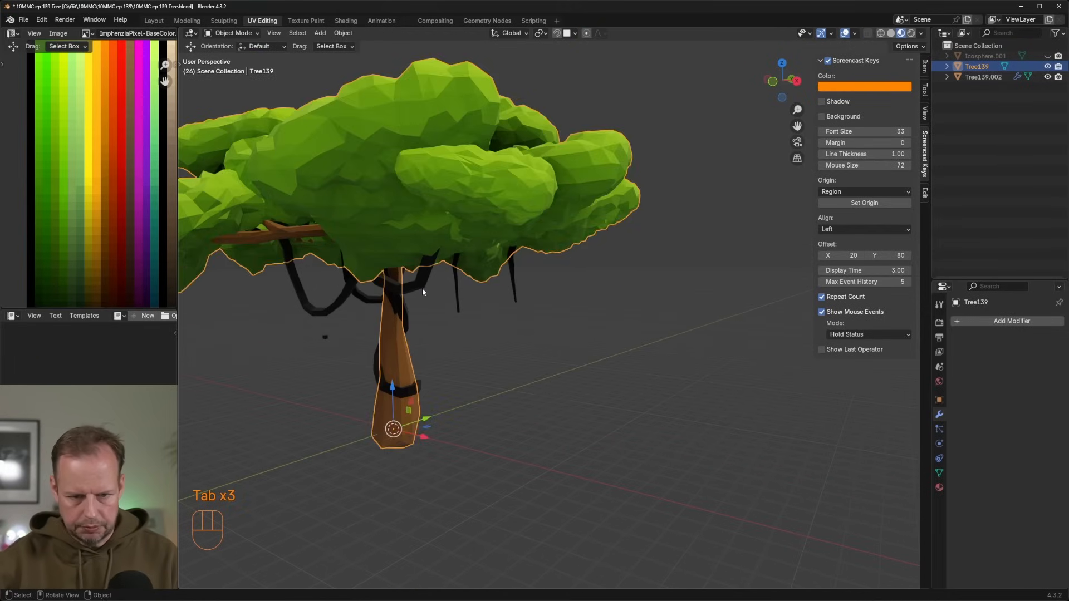
Remove the second Skin modifier from the vine object Tree139.002 and apply the remaining Skin modifier.
left_click(423, 293)
scroll(445, 298, "down", 2)
middle_click_drag(460, 301, 585, 272, "shift")
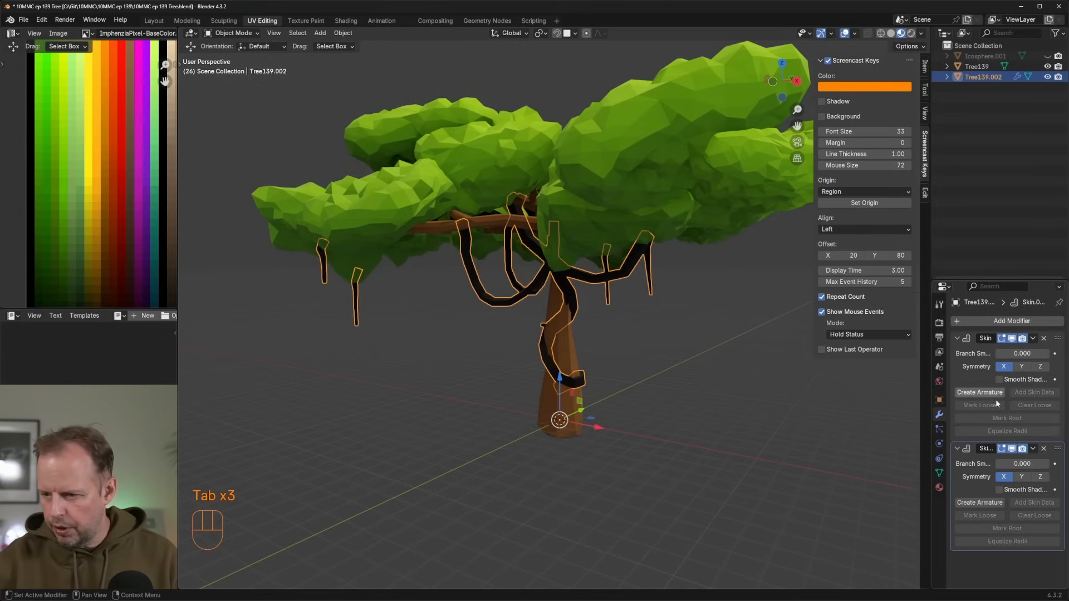
left_click(1043, 449)
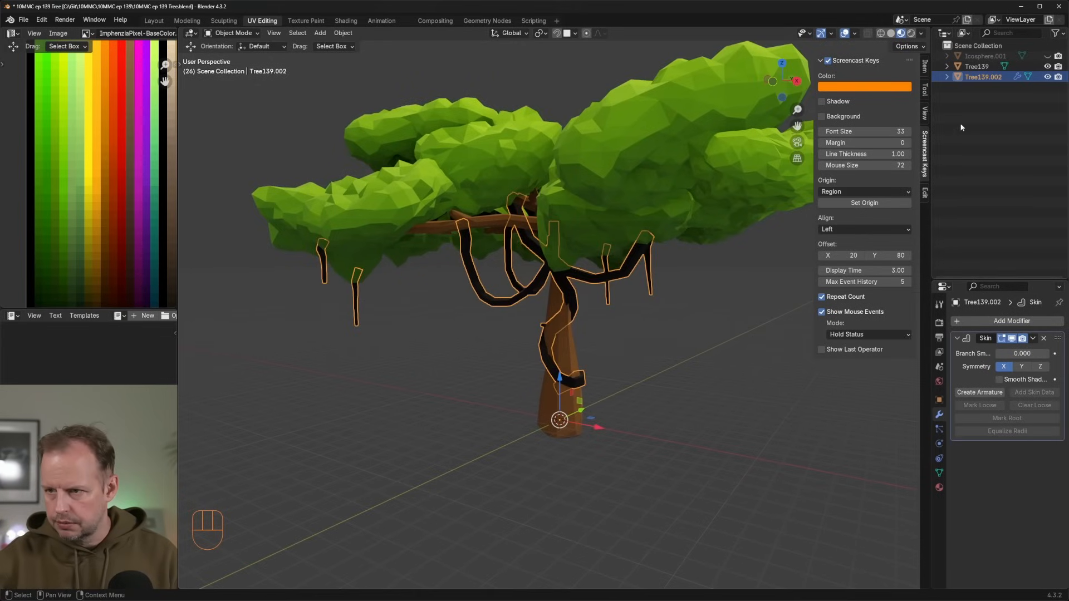
key("ctrl+a")
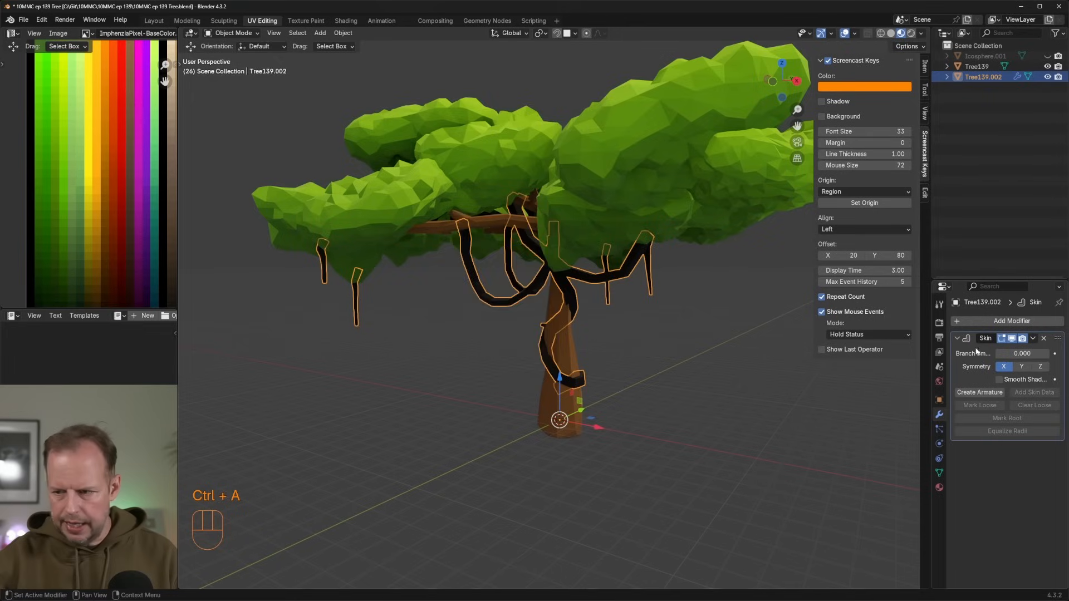
key("ctrl+a")
Delete the stray linked cube floating beside the trunk from the vine mesh.
key("Tab")
key("Tab")
key("Tab")
scroll(558, 289, "up", 8)
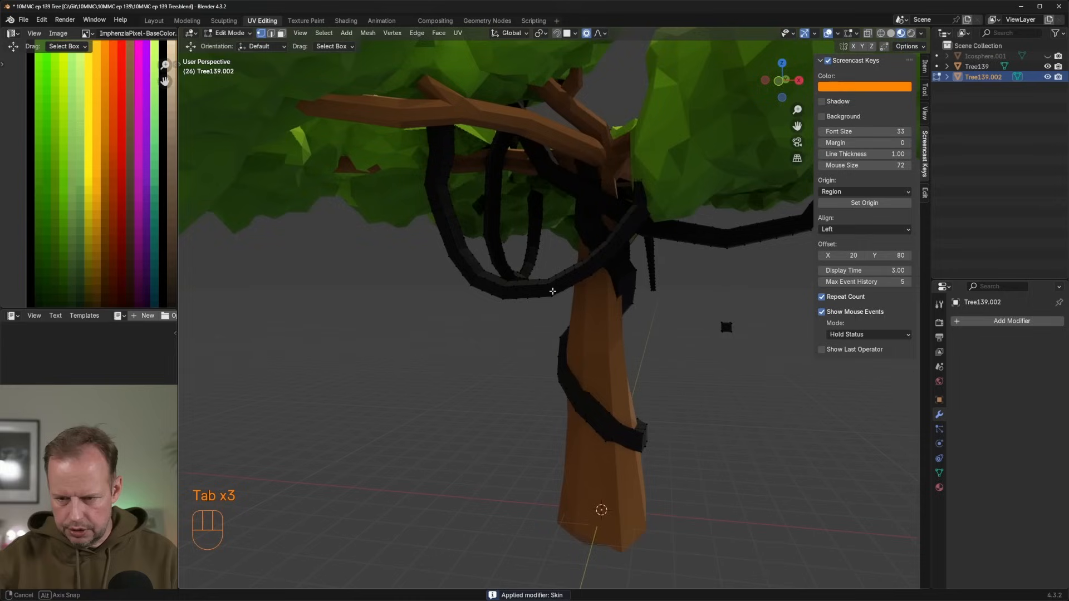
key("l")
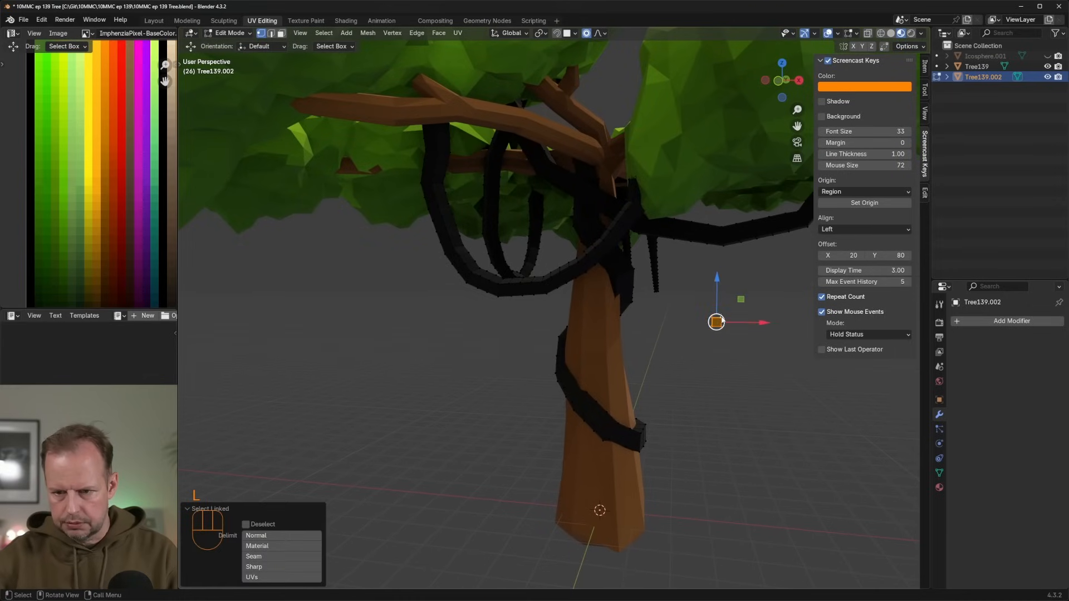
key("Delete")
scroll(721, 313, "down", 10)
key("Tab")
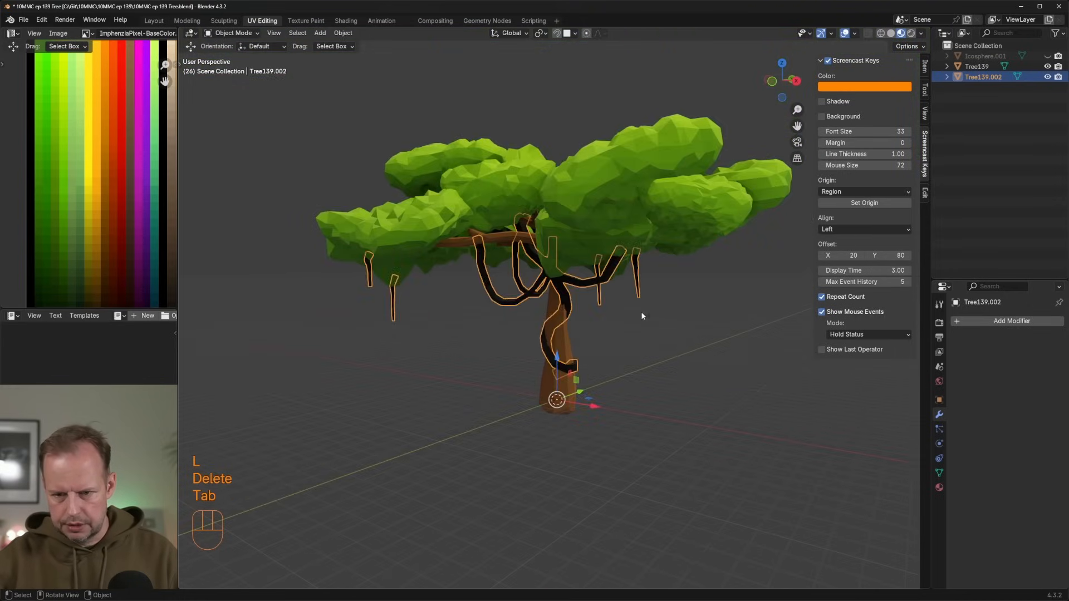
Select one hanging vine with its linked geometry and move it sideways under the foliage.
scroll(651, 314, "up", 2)
middle_click_drag(623, 284, 586, 285)
scroll(612, 262, "up", 1)
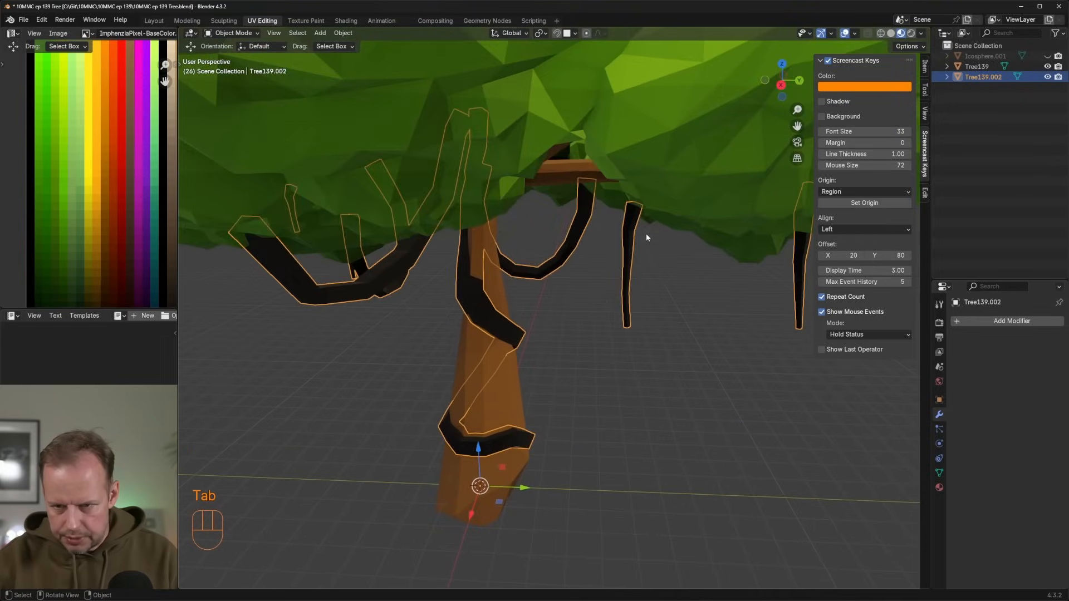
key("Tab")
left_click(634, 223)
key("l")
key("g")
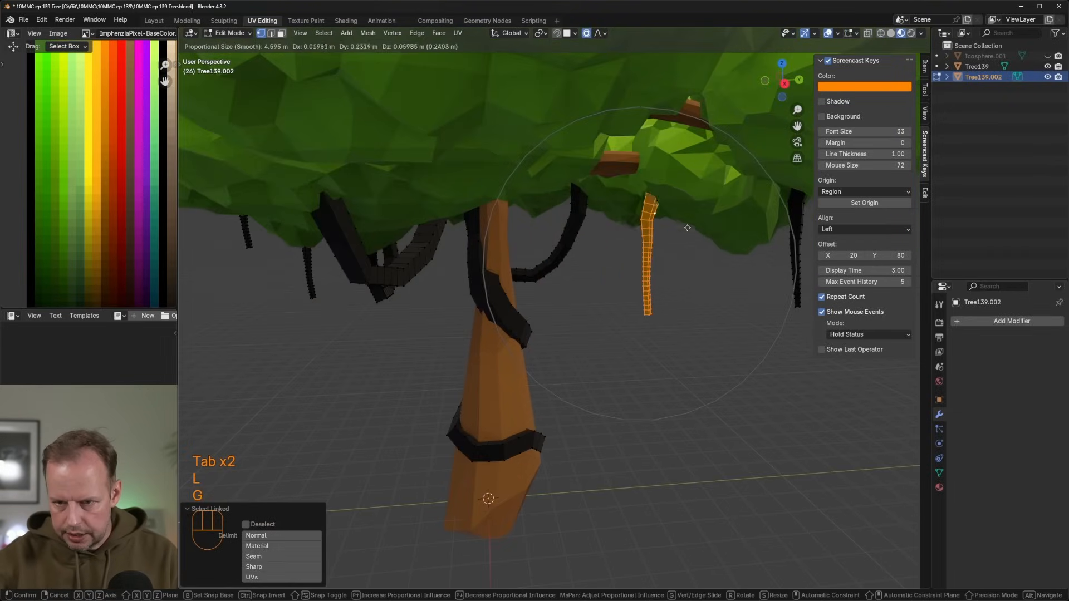
left_click(700, 219)
scroll(699, 219, "down", 6)
key("Tab")
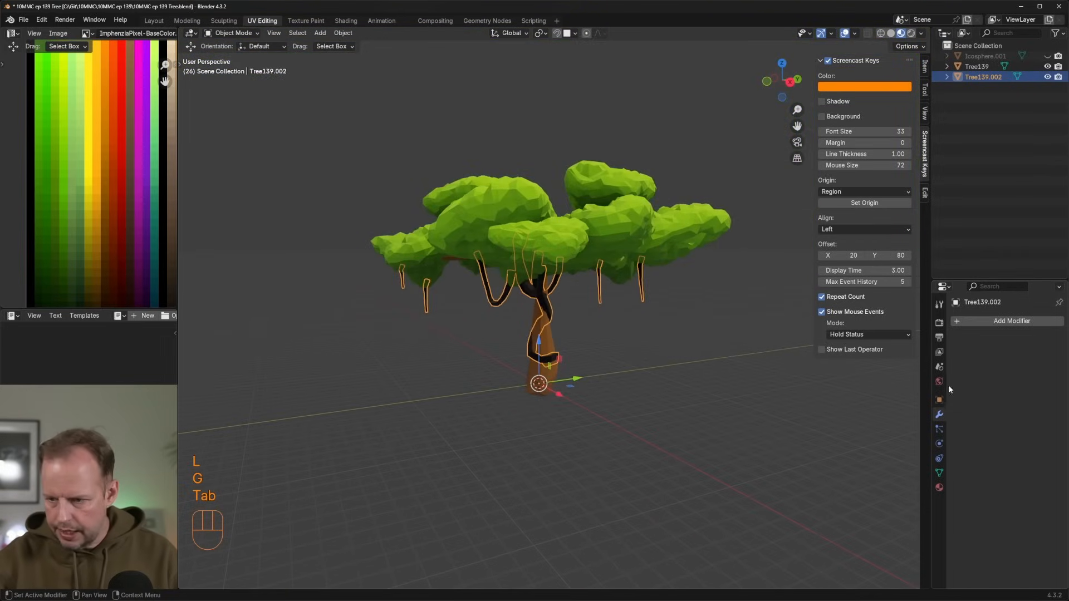
Add a Decimate modifier to the vines with a collapse ratio of 0.1603.
scroll(606, 303, "up", 6)
key("Tab")
key("Tab")
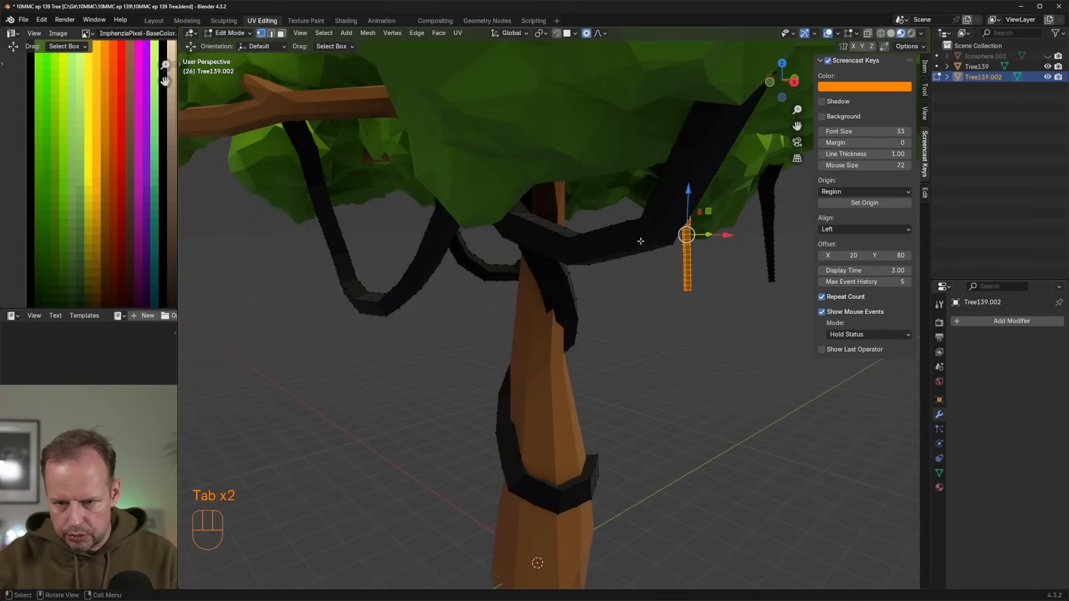
left_click(957, 322)
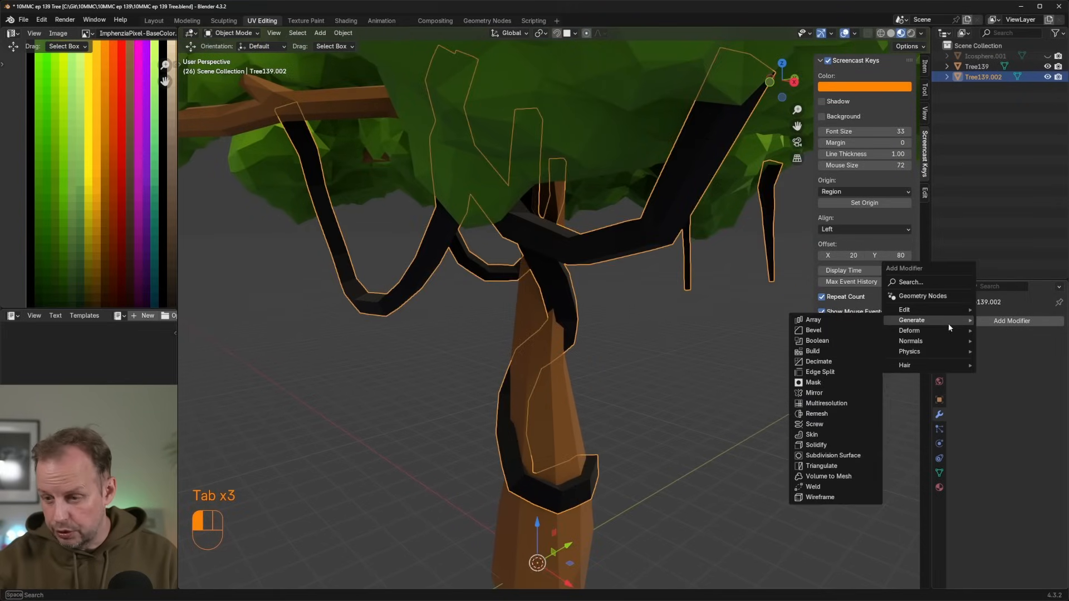
left_click(819, 363)
left_click_drag(1032, 366, 1003, 366)
scroll(716, 291, "down", 3)
mouse_move(716, 291)
middle_mouse_down()
mouse_move(659, 286)
mouse_move(710, 291)
middle_mouse_up()
scroll(710, 291, "up", 2)
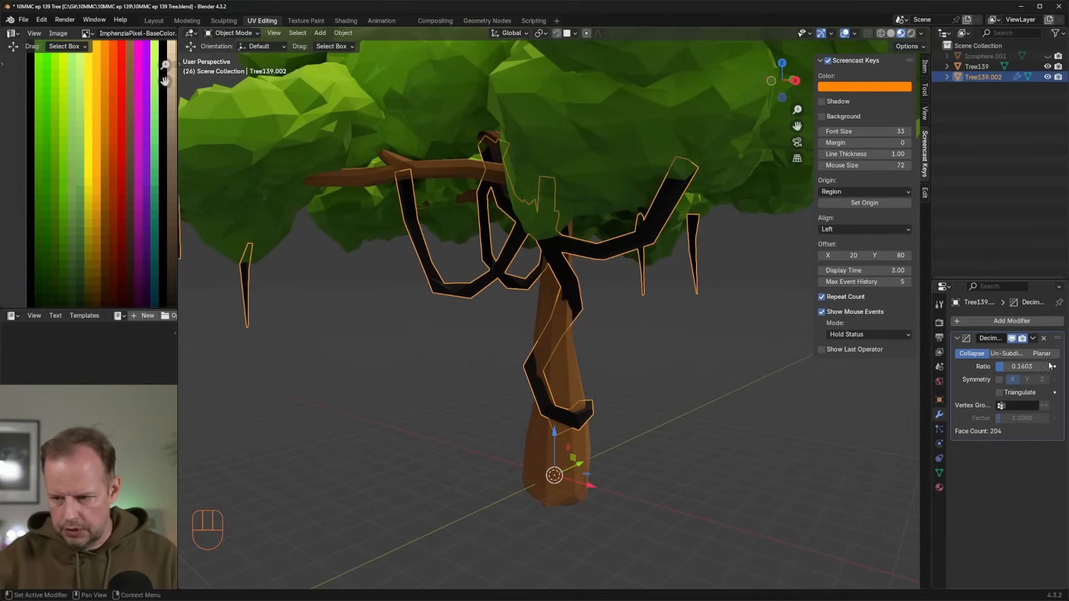
Set the vines' Decimate ratio to 0.3435 and apply the modifier.
left_click_drag(1006, 366, 1013, 366)
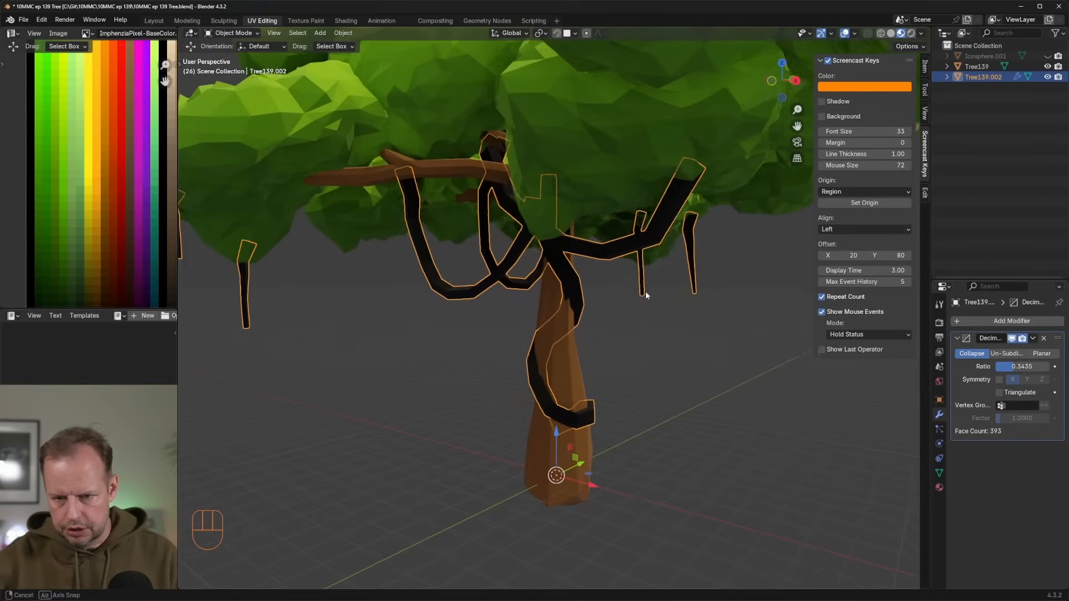
middle_click_drag(644, 295, 687, 316)
key("ctrl+a")
Move a vertex of the vine wrapped around the trunk slightly outward with proportional editing.
key("Tab")
scroll(550, 401, "up", 5)
left_click(536, 404)
key("g")
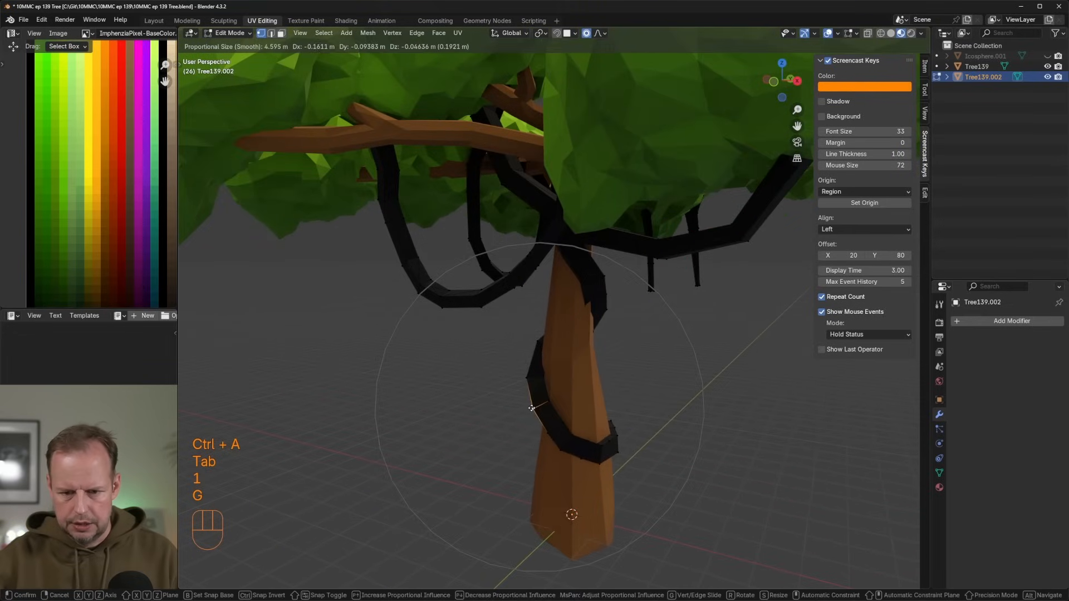
left_click(532, 412)
scroll(534, 389, "down", 6)
key("Tab")
key("Tab")
key("Tab")
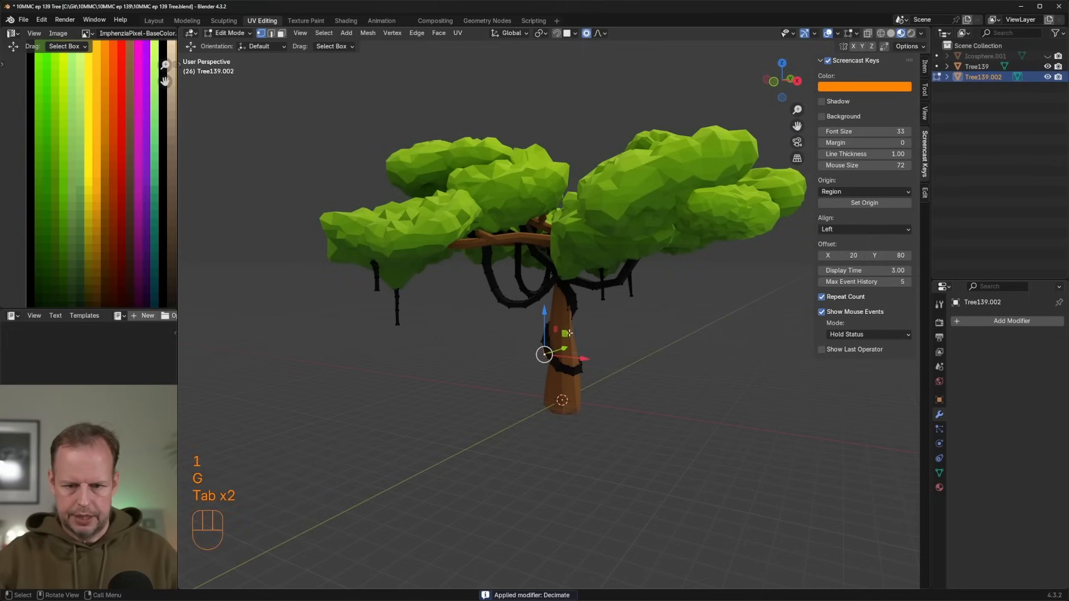
Select all of the vine geometry in Tree139.002 and reset its UVs.
key("Tab")
scroll(585, 323, "down", 3)
middle_click_drag(585, 323, 569, 313)
key("Tab")
key("a")
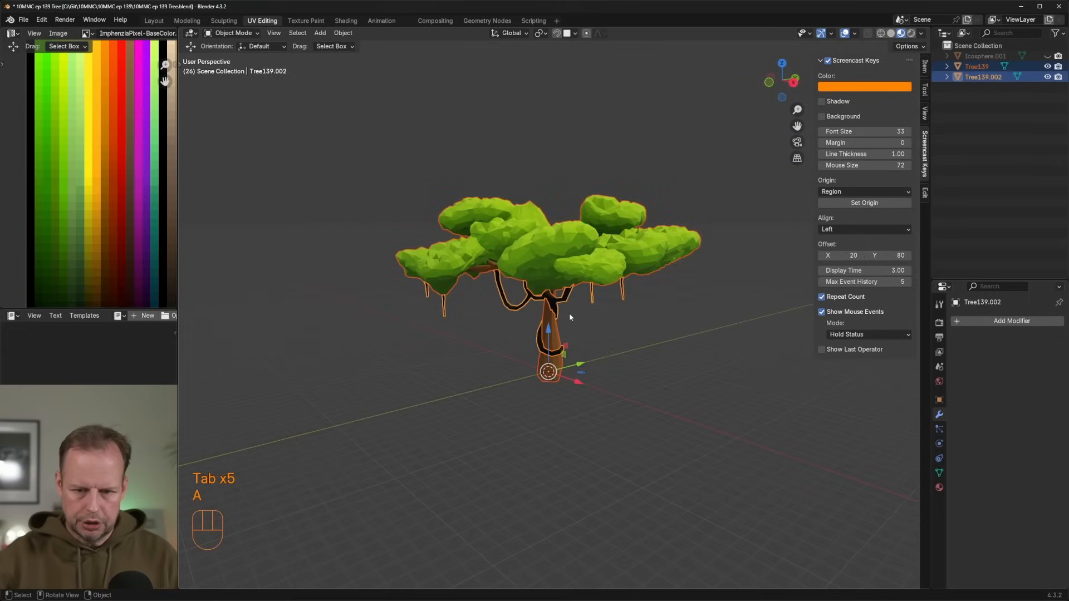
key("Tab")
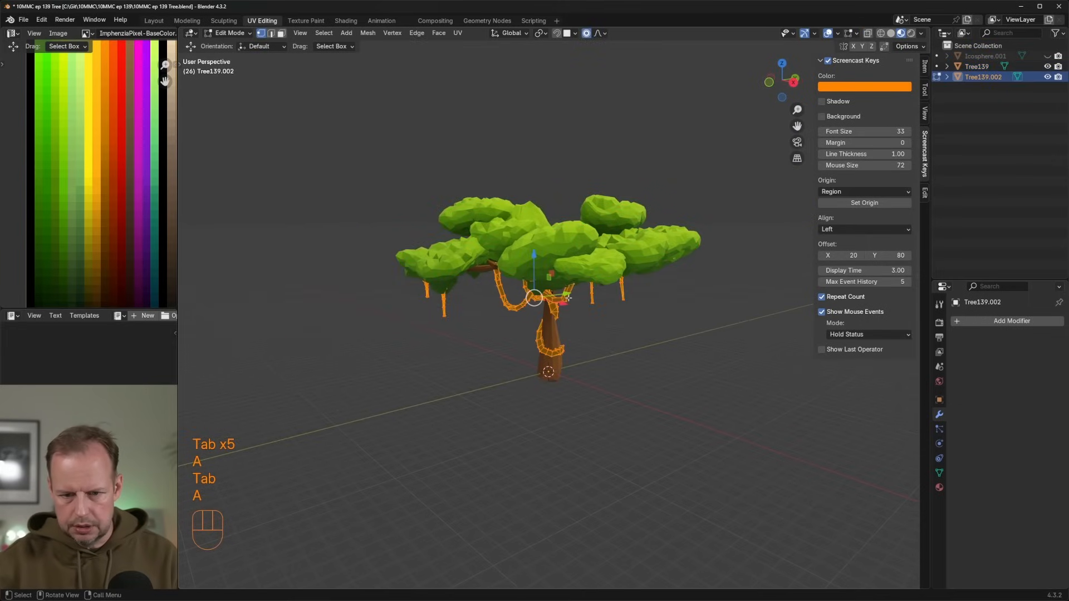
left_click(458, 33)
left_click(484, 107)
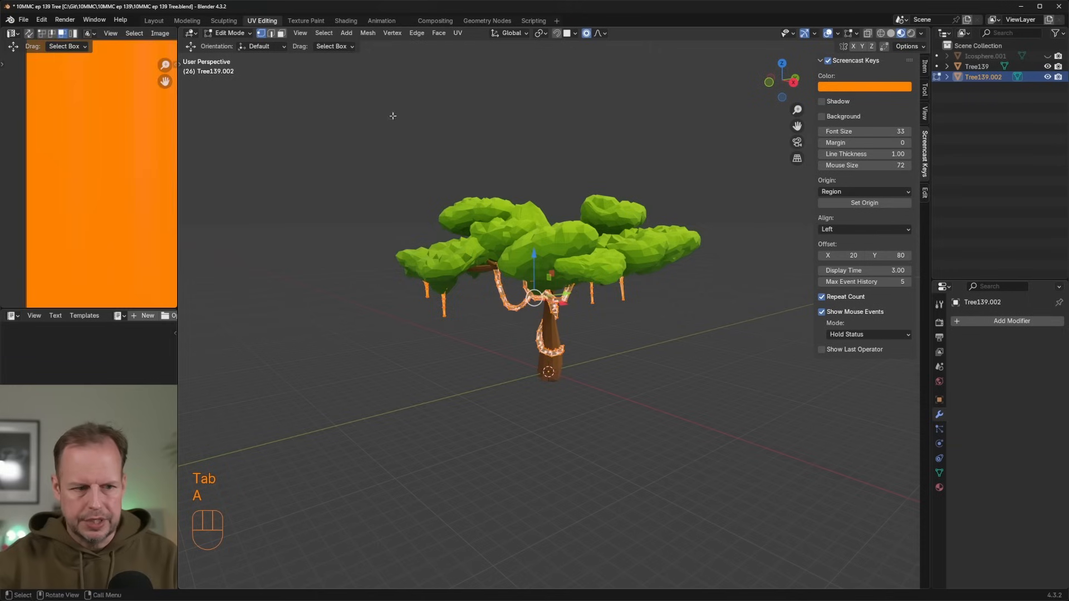
Scale the vines' UVs to 0 so they collapse to a single point.
scroll(88, 195, "down", 7)
middle_click_drag(119, 170, 81, 176, "shift")
scroll(81, 177, "up", 2)
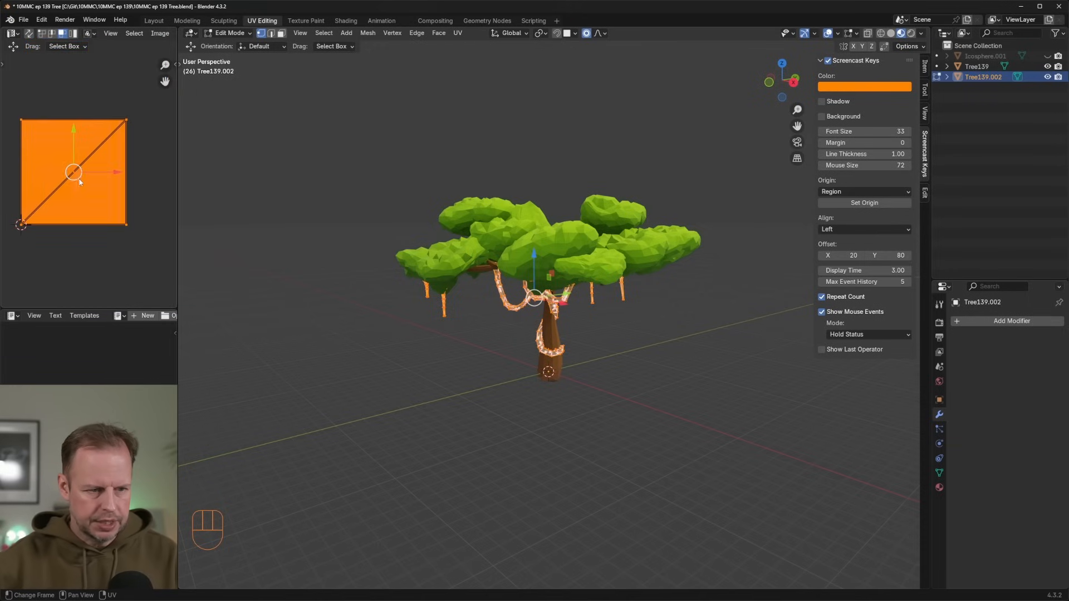
key("s")
key("0")
key("Return")
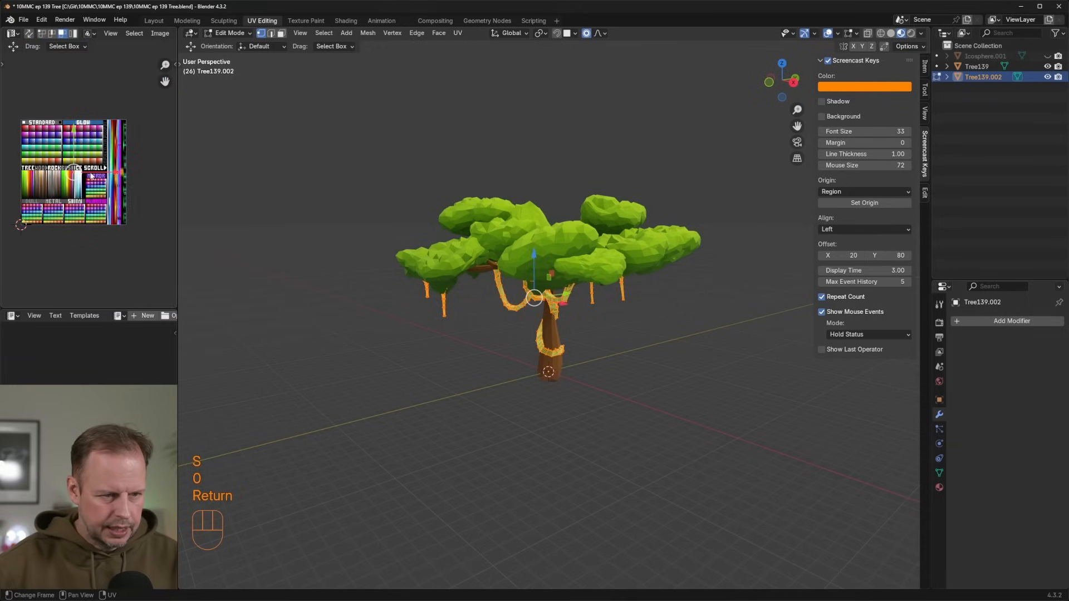
Move the collapsed vine UVs onto a dark green in the texture's tree color gradients.
scroll(92, 176, "up", 4)
key("g")
scroll(131, 193, "up", 1)
middle_click_drag(36, 221, 144, 180, "shift")
scroll(86, 201, "up", 1)
key("g")
left_click(60, 157)
scroll(50, 187, "up", 2)
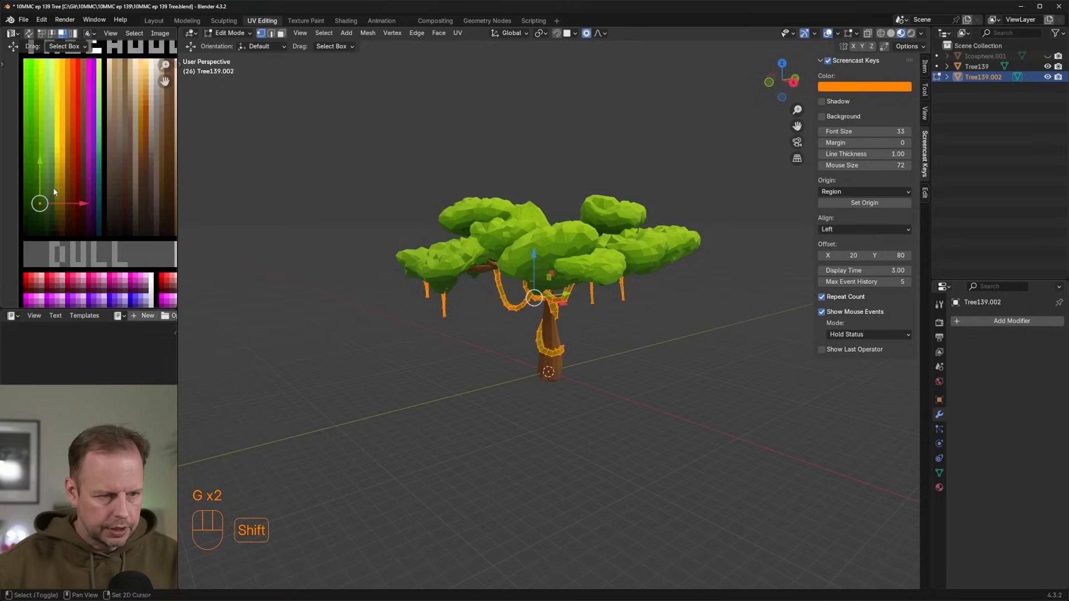
Shift the collapsed vine UVs onto a darker shade of green in the palette's tree color gradients.
middle_click_drag(50, 187, 101, 183, "shift")
key("g")
left_click(99, 193)
key("g")
left_click(99, 195)
key("Tab")
key("Tab")
key("g")
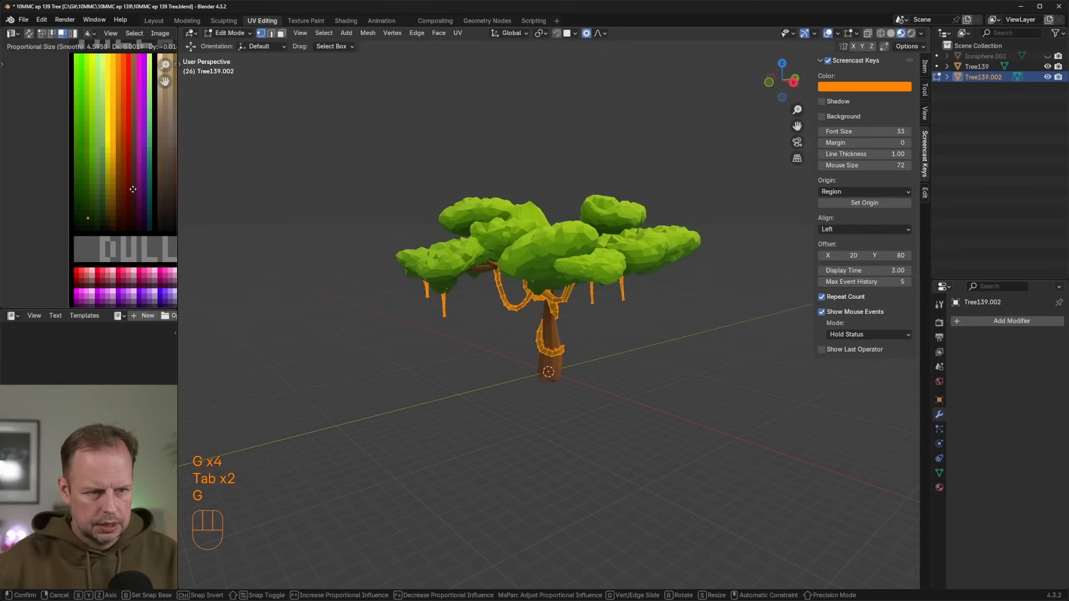
left_click(131, 192)
key("Tab")
Move the lower end of a hanging vine slightly with proportional editing.
middle_click_drag(621, 215, 588, 318)
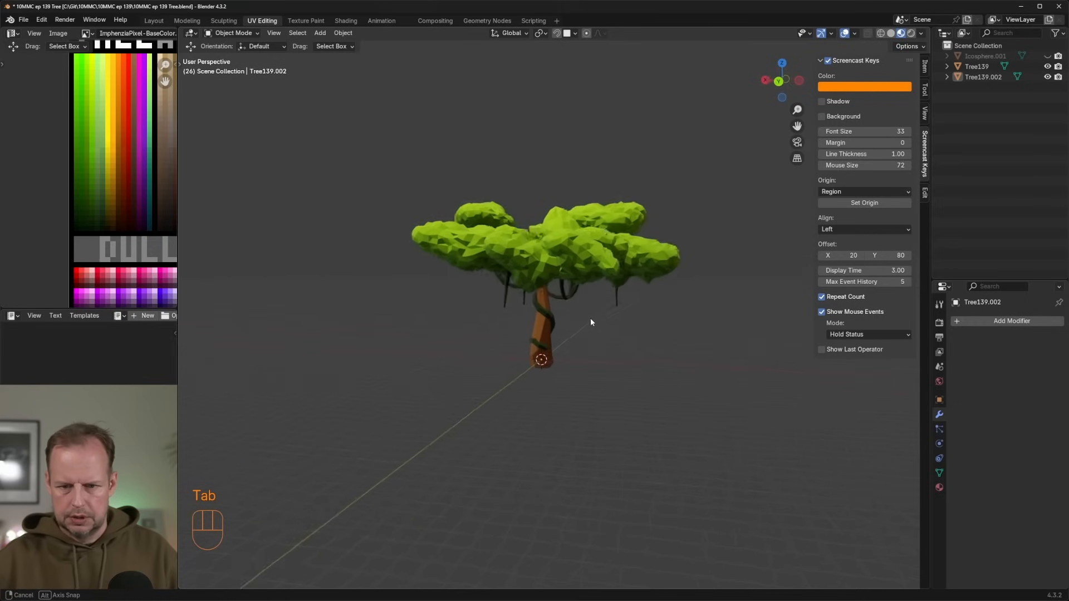
scroll(557, 306, "up", 4)
key("Tab")
key("g")
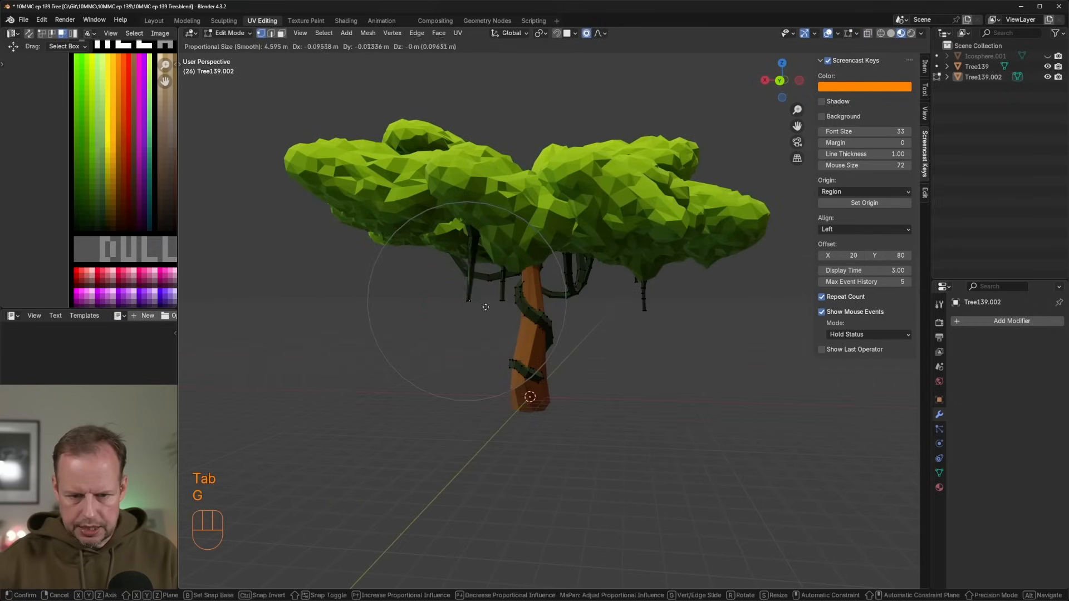
left_click(490, 305)
middle_click_drag(618, 278, 613, 252)
key("Tab")
Join the vines object Tree139.002 into the Tree139 mesh as a single object.
scroll(557, 283, "down", 3)
left_click_drag(383, 140, 786, 396)
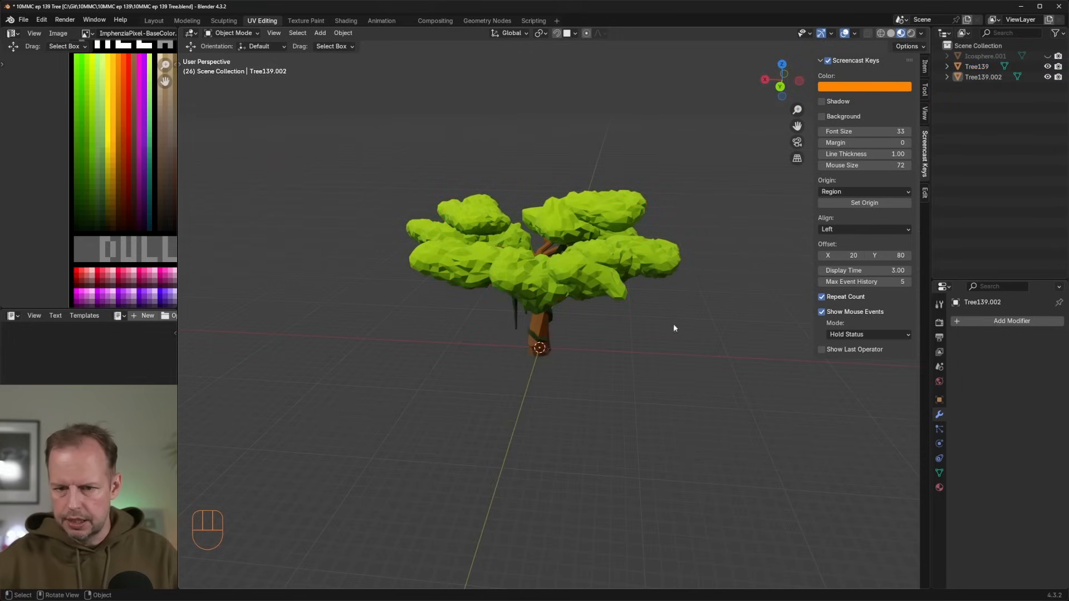
scroll(534, 320, "up", 4)
middle_click_drag(535, 320, 536, 313)
left_click(535, 314)
scroll(528, 287, "down", 2)
middle_click_drag(512, 279, 575, 205)
left_click(485, 202, "shift")
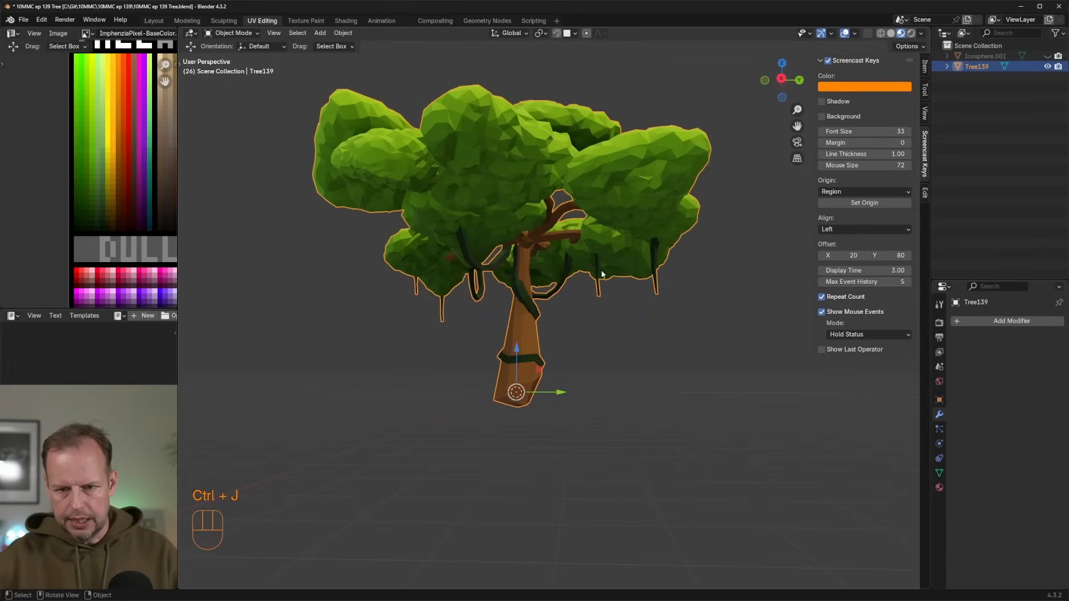
Export the joined tree as Tree139.fbx, replacing the earlier version on the Desktop.
middle_click_drag(739, 310, 501, 134)
left_click_drag(28, 24, 183, 275)
left_click(703, 461)
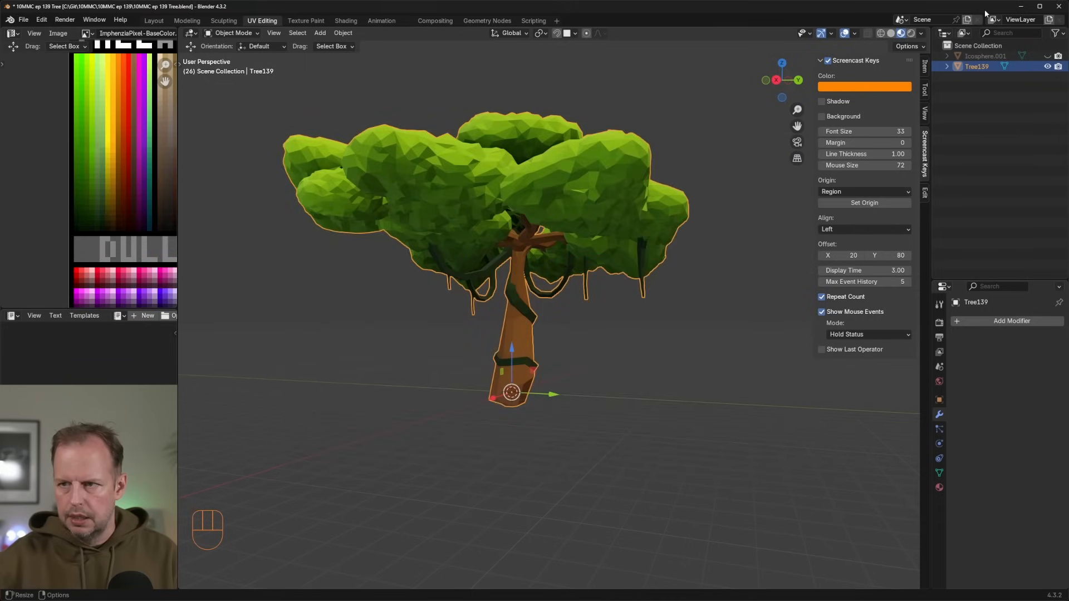
Switch to Unreal Editor and reimport the Tree139 static mesh from its FBX with the default import settings.
left_click(1023, 6)
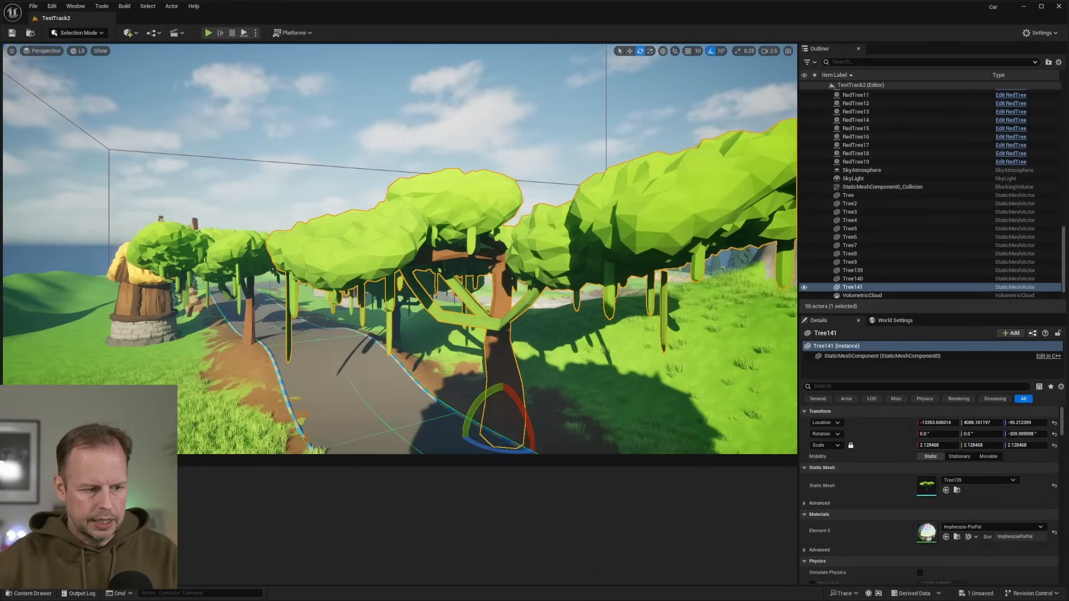
key("ctrl+space")
right_click(334, 404)
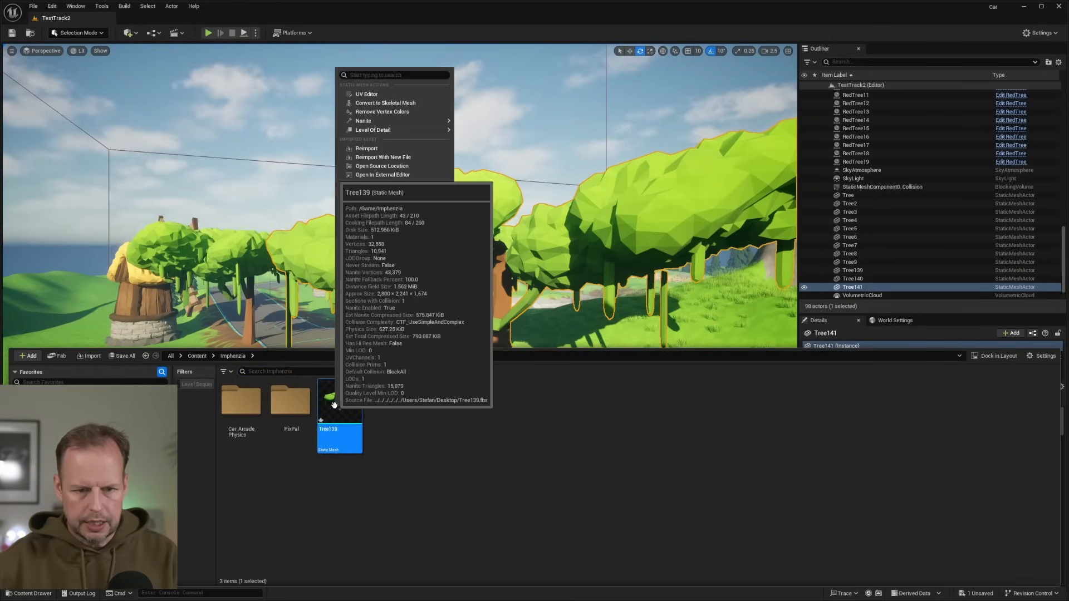
left_click(405, 148)
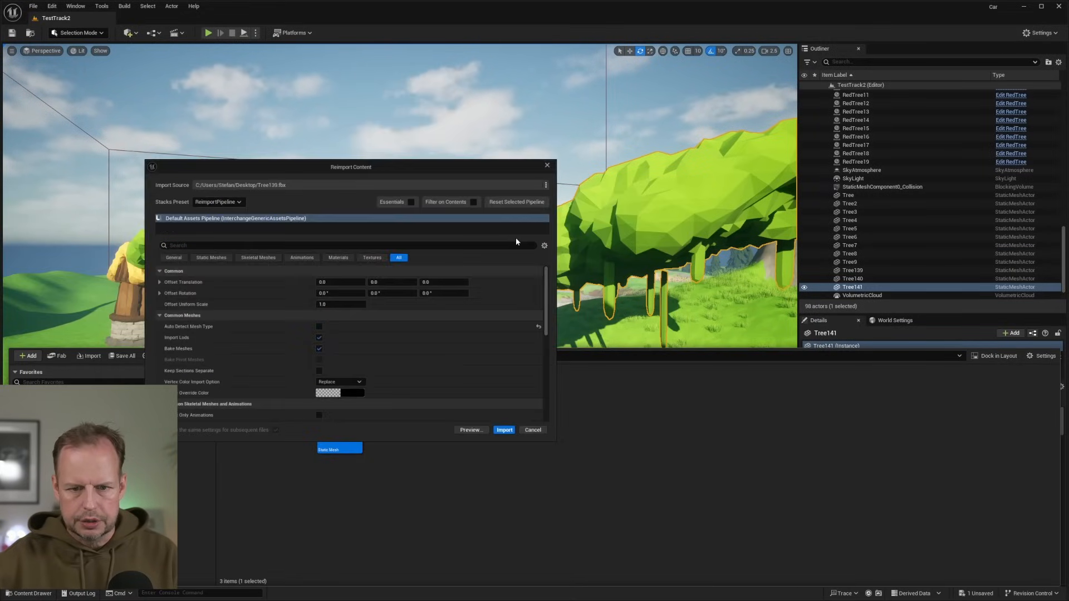
left_click(507, 432)
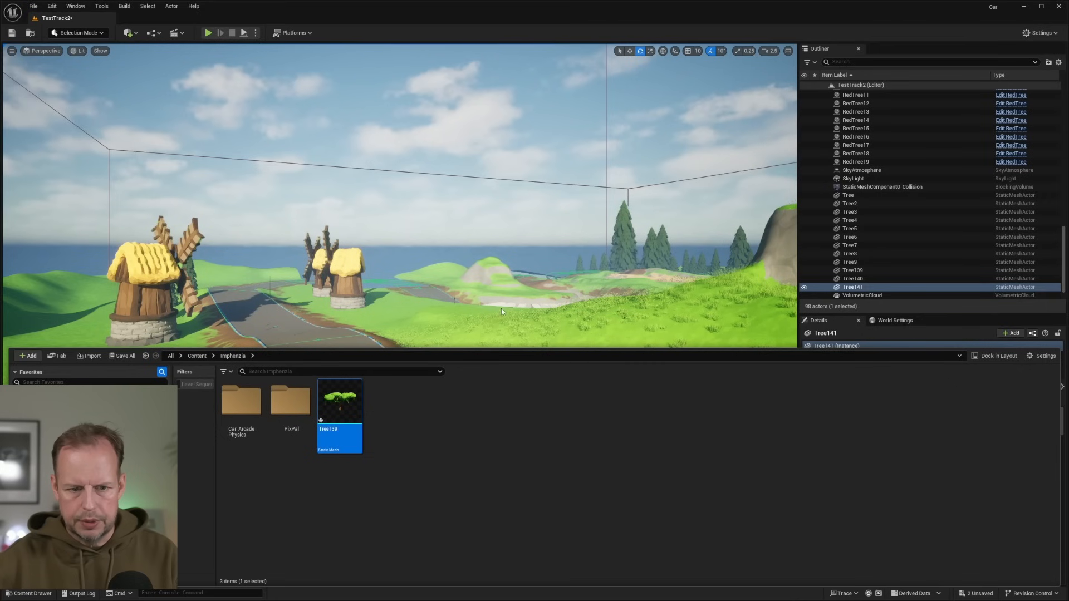
Play the TestTrack2 level and test-drive the car past the reimported vine trees.
right_click_drag(485, 219, 495, 239)
left_click(508, 266)
mouse_move(224, 97)
right_mouse_down()
mouse_move(268, 96)
mouse_move(225, 98)
right_mouse_up()
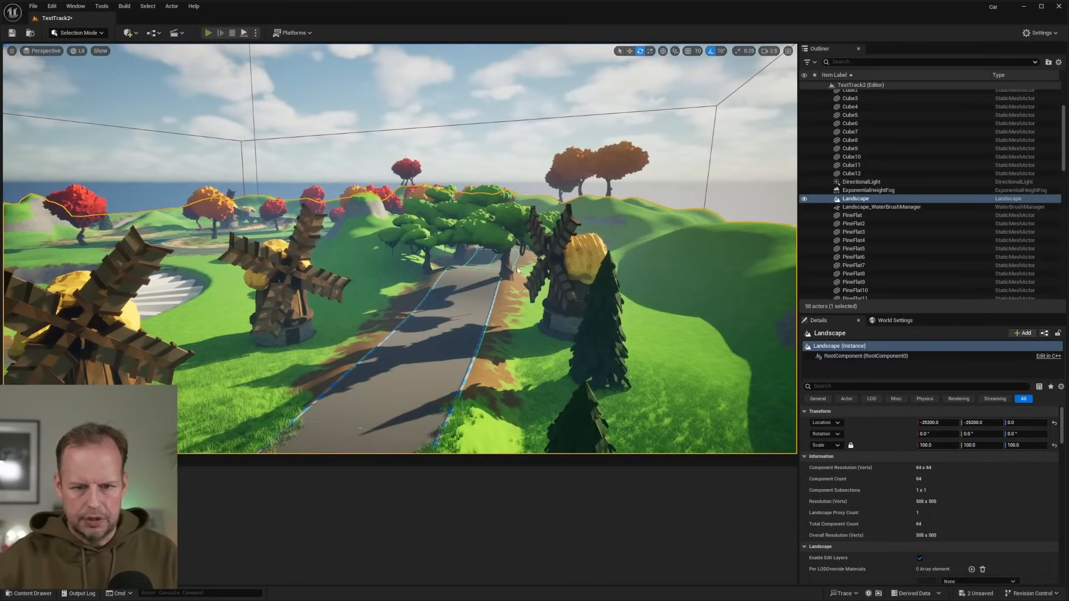
key("alt+p")
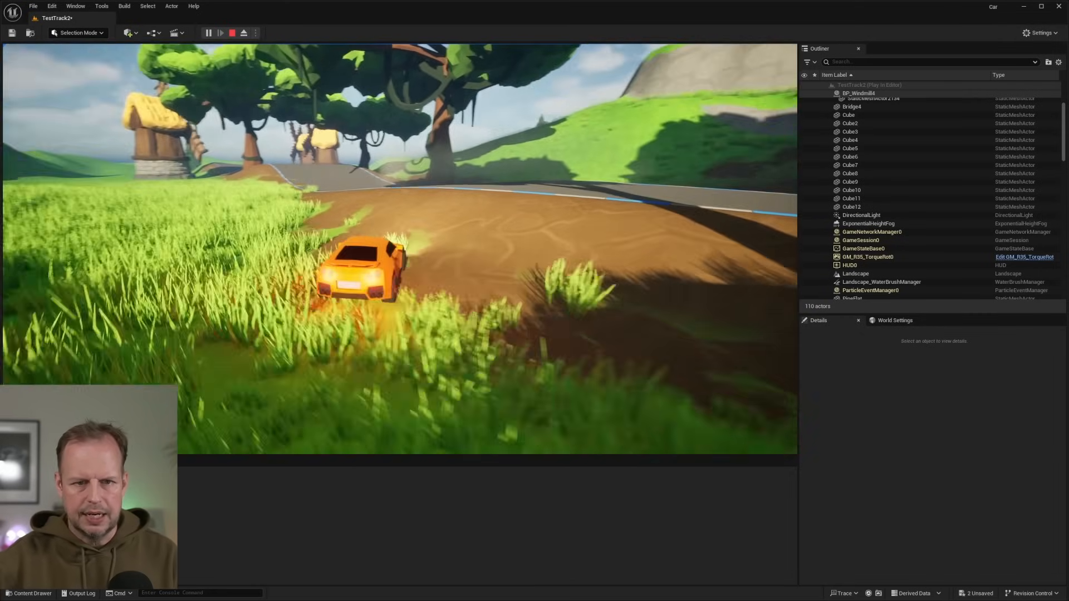
key("Escape")
Duplicate Tree141 and move the copy onto the hill beside the track, at about X -24809, Z 569.
key("f")
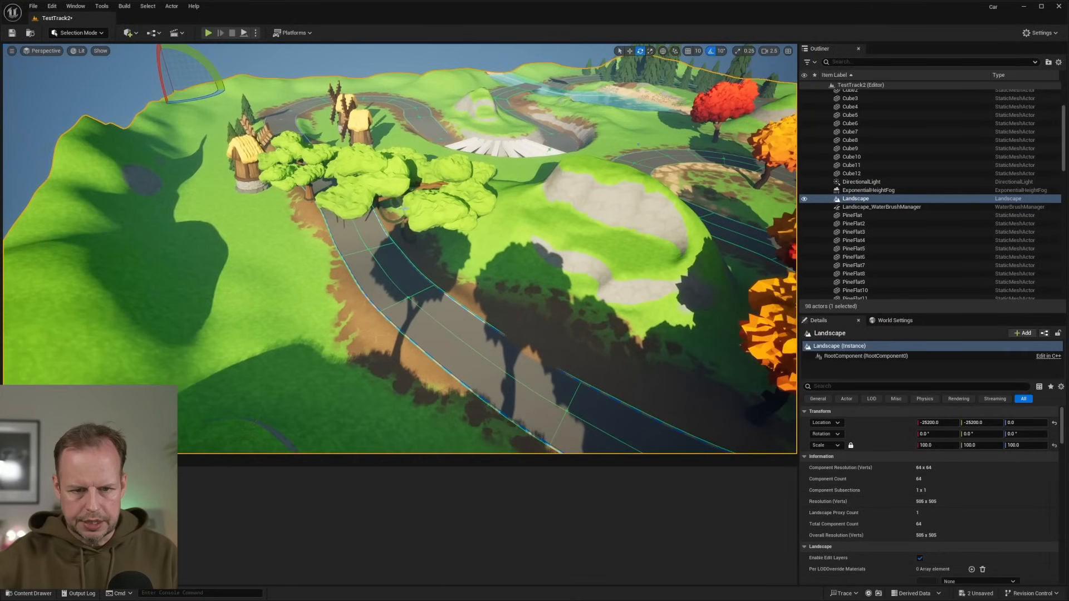
left_click(435, 203)
right_click_drag(435, 204, 542, 252)
key("w")
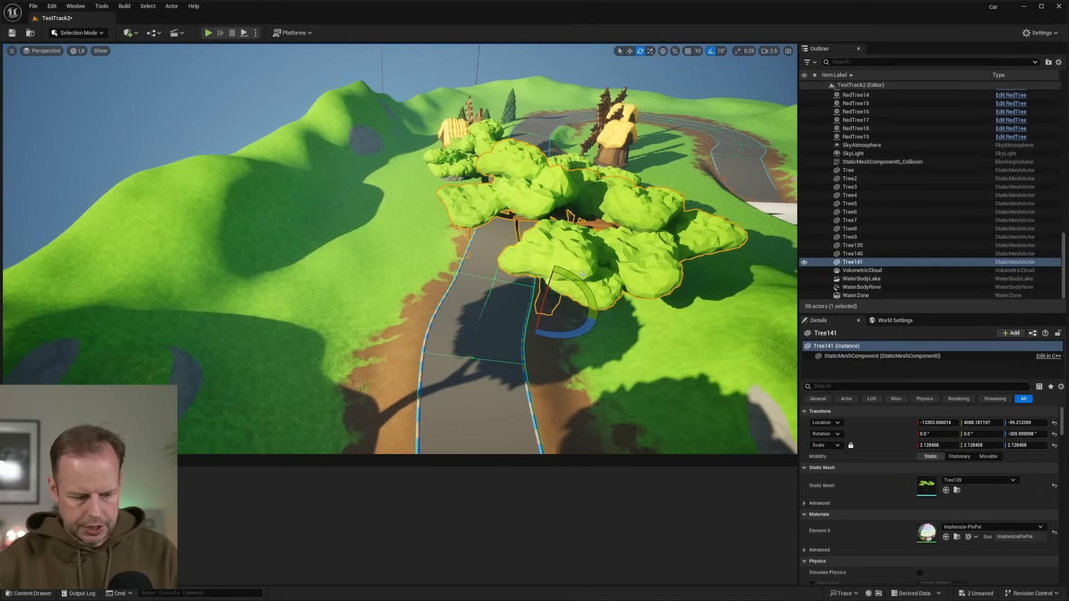
key("w")
key("ctrl+d")
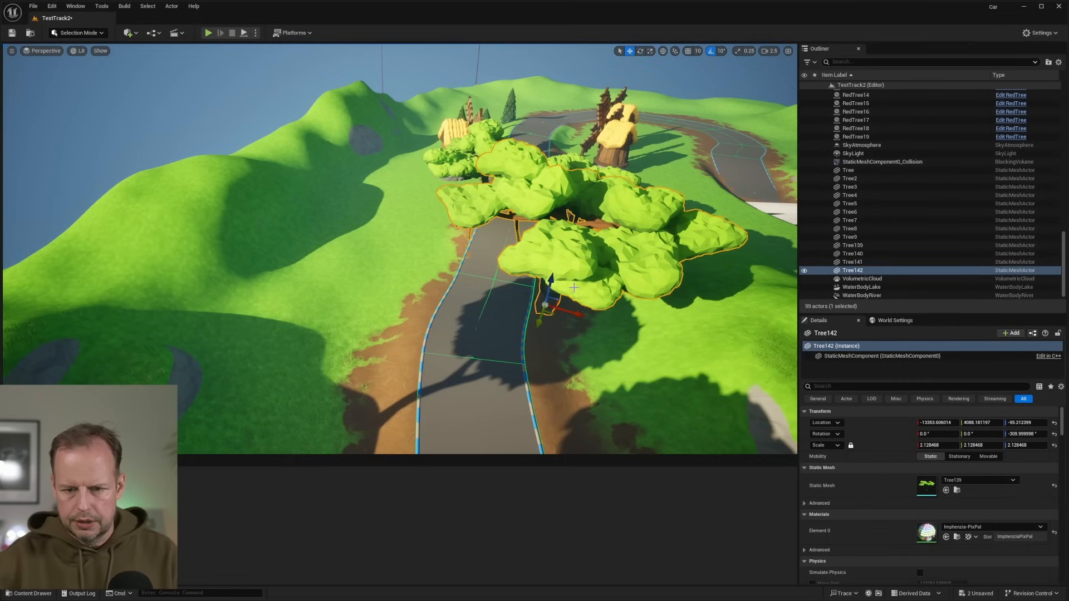
left_click_drag(554, 301, 248, 278)
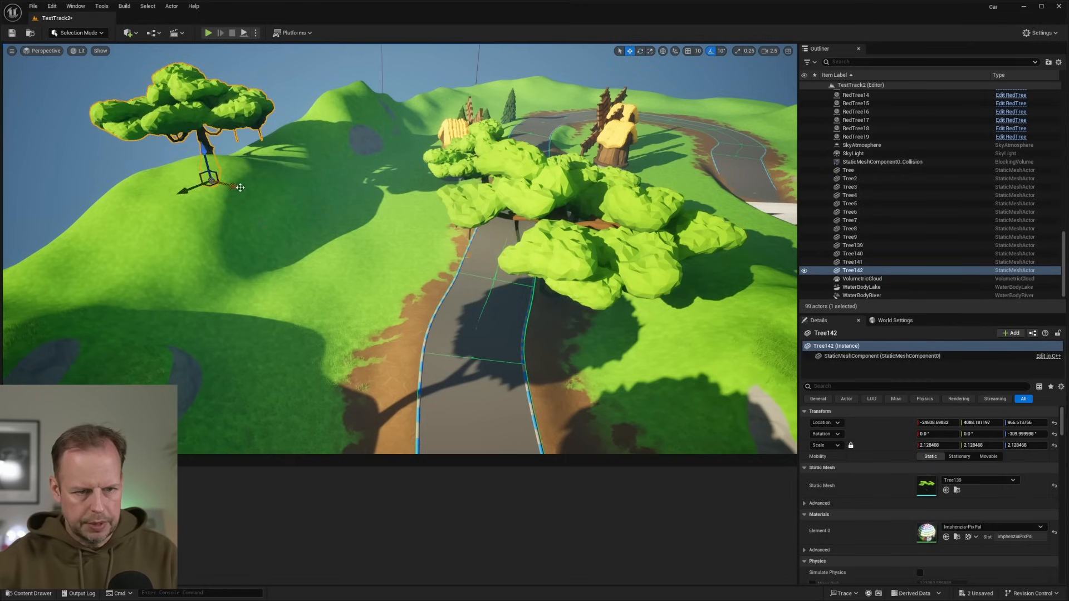
left_click_drag(253, 188, 252, 188)
right_click_drag(252, 188, 203, 140)
Duplicate the hillside tree and place the second copy on the grass away from the track.
left_click_drag(330, 245, 230, 300, "alt")
key("w")
key("s")
right_click_drag(233, 298, 117, 368)
key("w")
key("s")
left_click(250, 245)
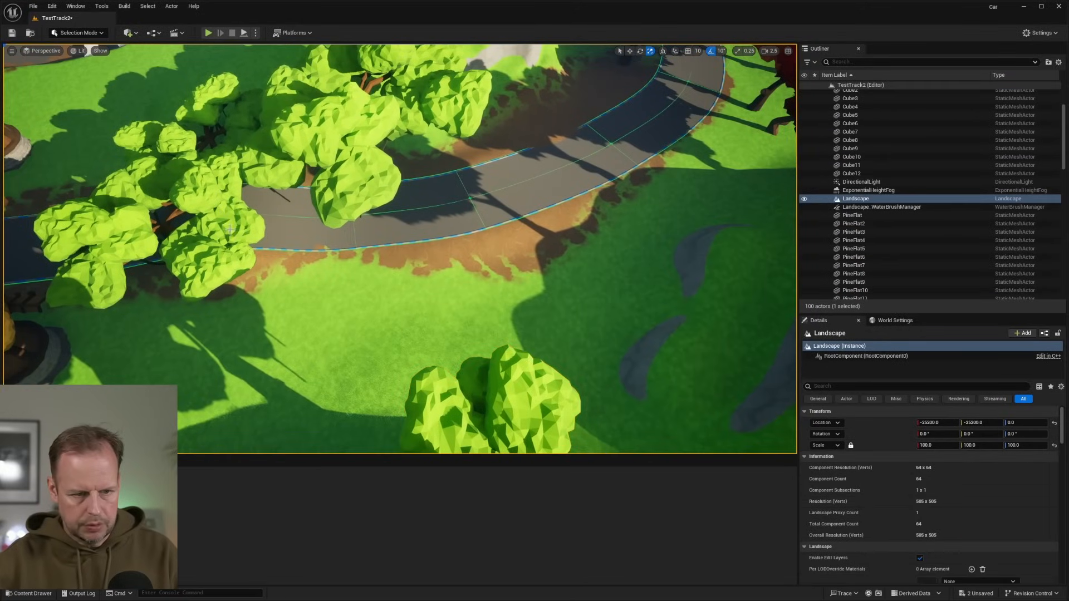
Duplicate a roadside vine tree, move the copy farther along the track's edge and rotate it to about -360° around Z.
left_click(209, 275)
key("ctrl+d")
key("w")
left_click_drag(209, 259, 484, 241)
key("w")
right_click_drag(484, 241, 503, 214)
key("s")
key("e")
left_click_drag(389, 306, 379, 307)
right_click_drag(379, 307, 378, 278)
key("w")
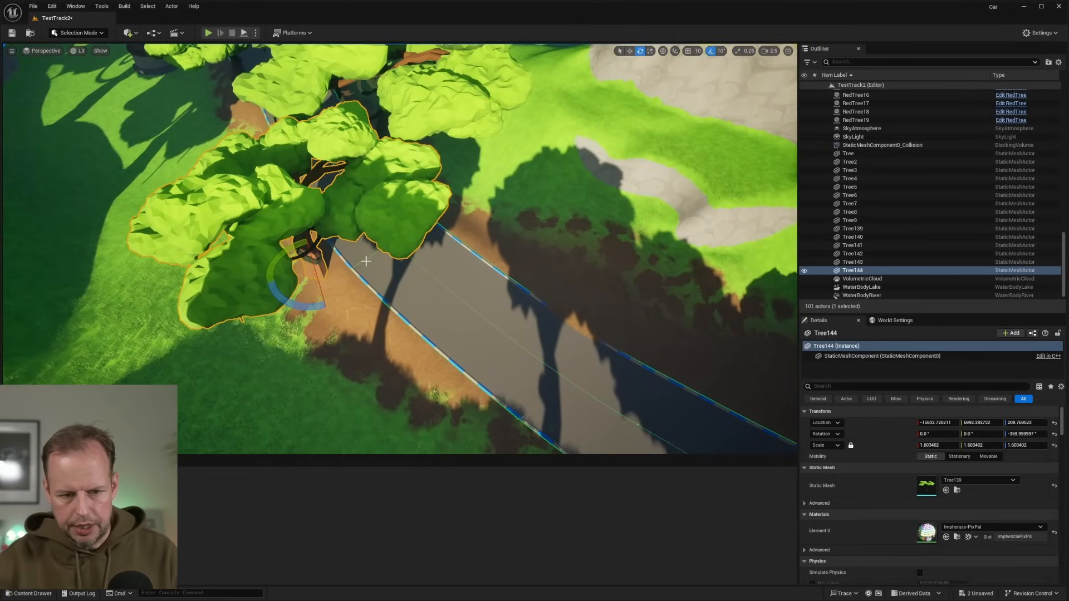
Lower Tree144 onto the ground beside the road, at a height of about Z 0.5.
right_click_drag(365, 261, 462, 233)
key("a")
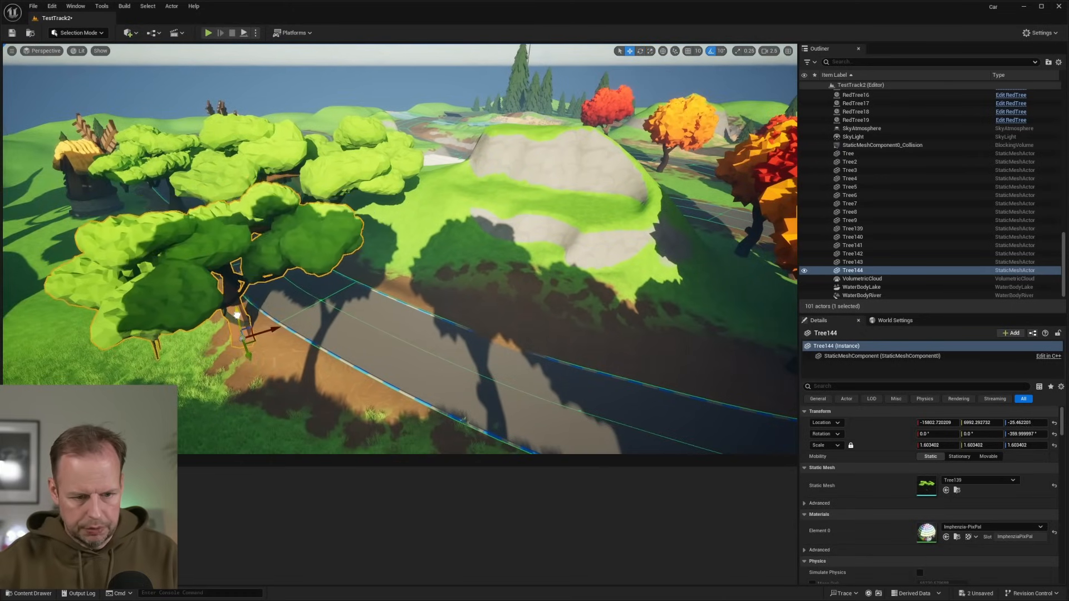
key("s")
mouse_move(308, 313)
right_mouse_down()
mouse_move(310, 300)
mouse_move(300, 329)
mouse_move(284, 309)
mouse_move(311, 306)
right_mouse_up()
key("d")
key("a")
Duplicate Tree144 and place the copy at the opposite road edge, at about X -12178, Y 8152, Z 40.
key("ctrl+d")
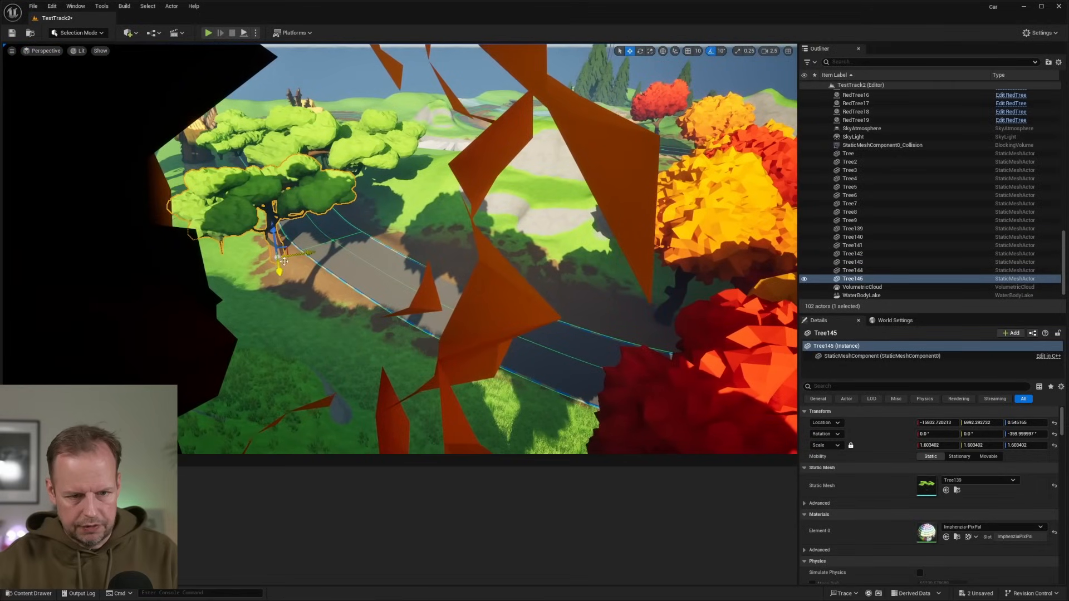
left_click_drag(429, 260, 426, 259)
key("w")
mouse_move(438, 254)
right_mouse_down()
mouse_move(456, 254)
mouse_move(438, 254)
right_mouse_up()
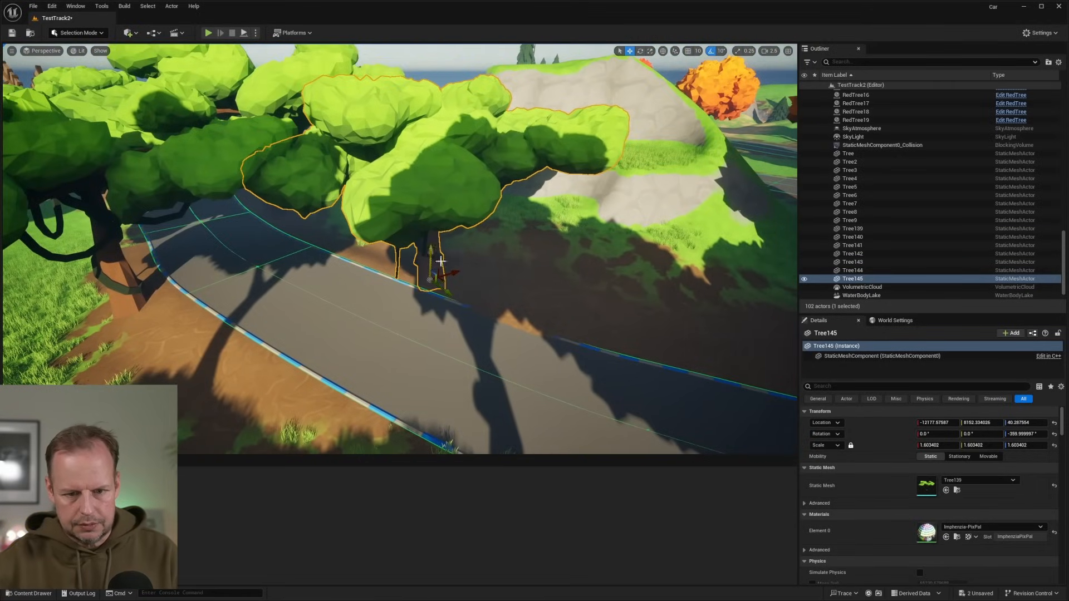
mouse_move(425, 296)
right_mouse_down()
mouse_move(450, 295)
mouse_move(406, 295)
right_mouse_up()
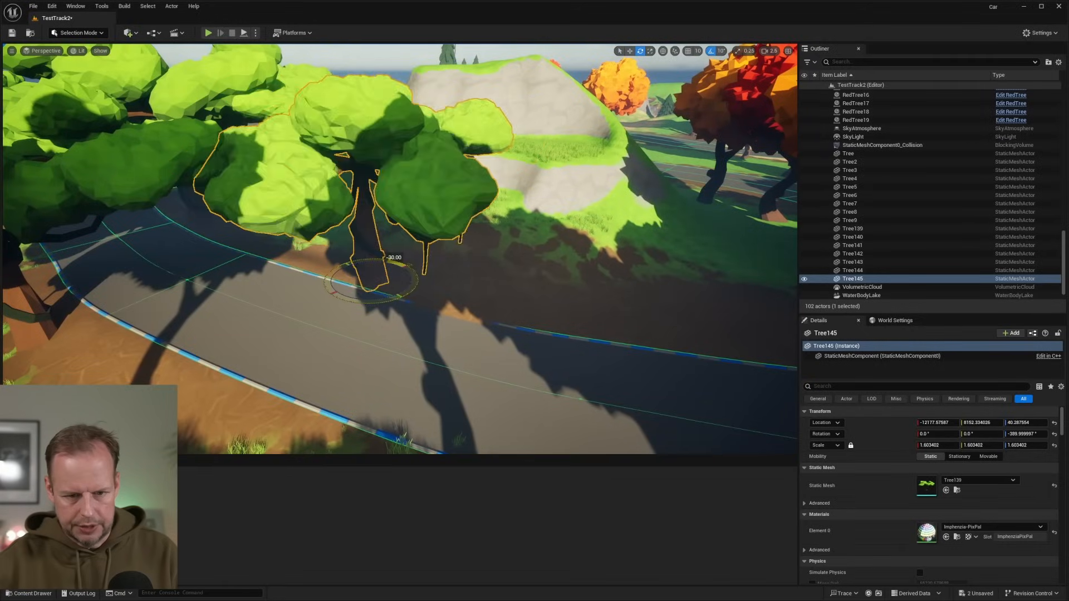
Rotate Tree145 to about -440° around Z and save the level.
left_click_drag(331, 271, 328, 270)
key("s")
mouse_move(328, 270)
right_mouse_down()
mouse_move(312, 266)
mouse_move(340, 270)
mouse_move(328, 270)
right_mouse_up()
key("ctrl+s")
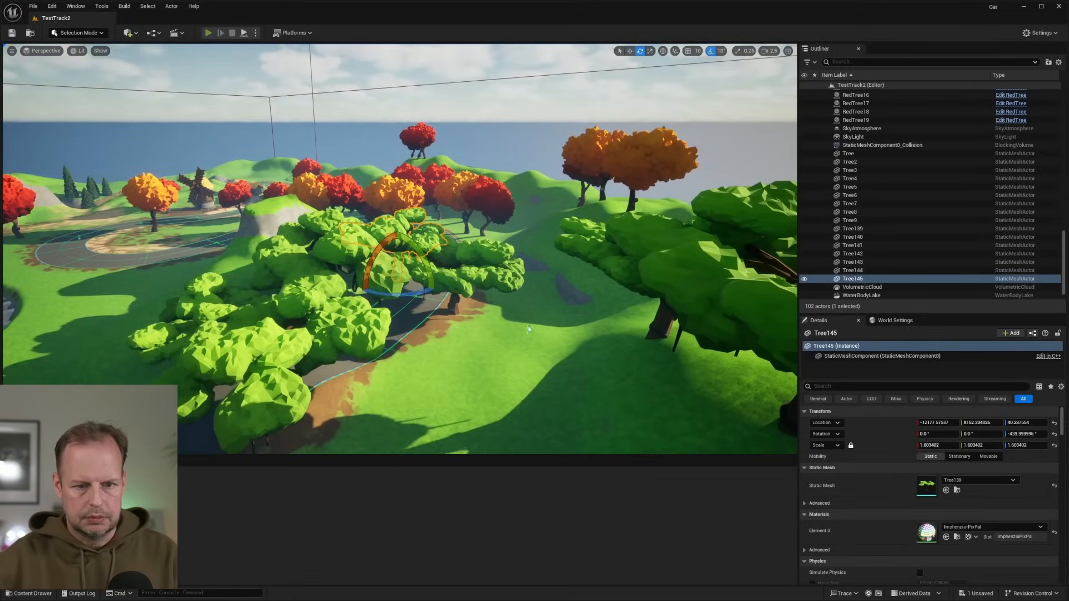
Play the level and test-drive the car along the road beneath the added trees.
key("alt+p")
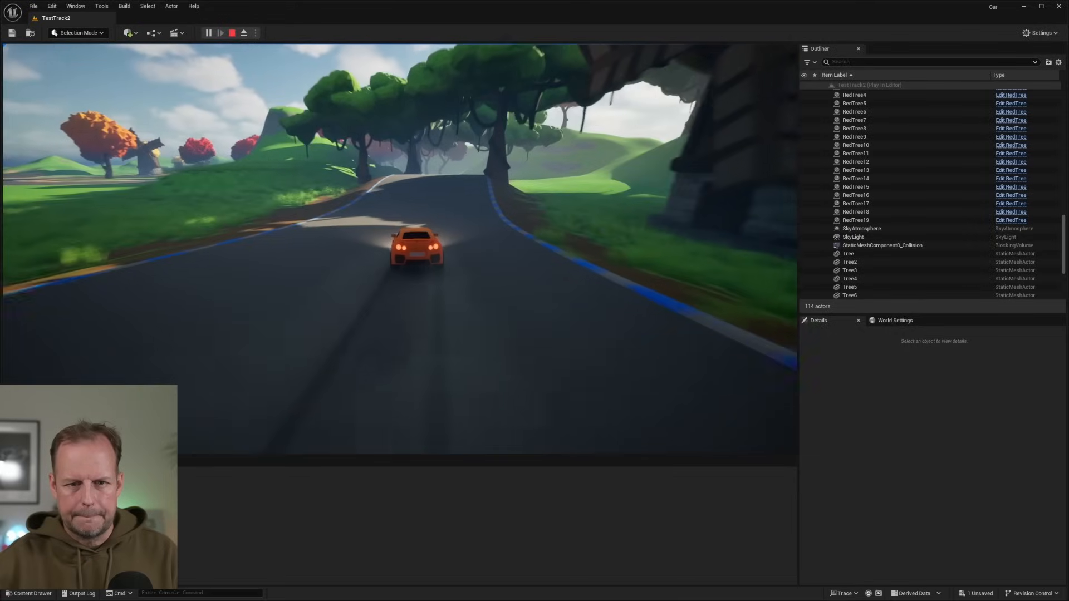
key("w")
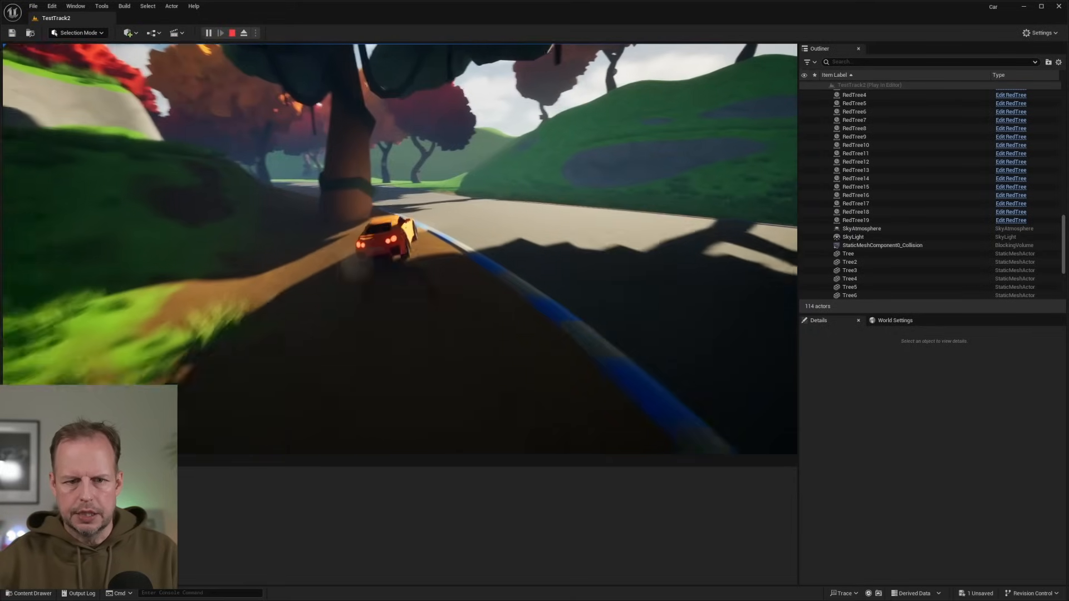
key("Escape")
Scale Tree141 at the road's edge down uniformly to about 1.59.
key("s")
right_click_drag(451, 162, 489, 88)
key("w")
key("s")
key("w")
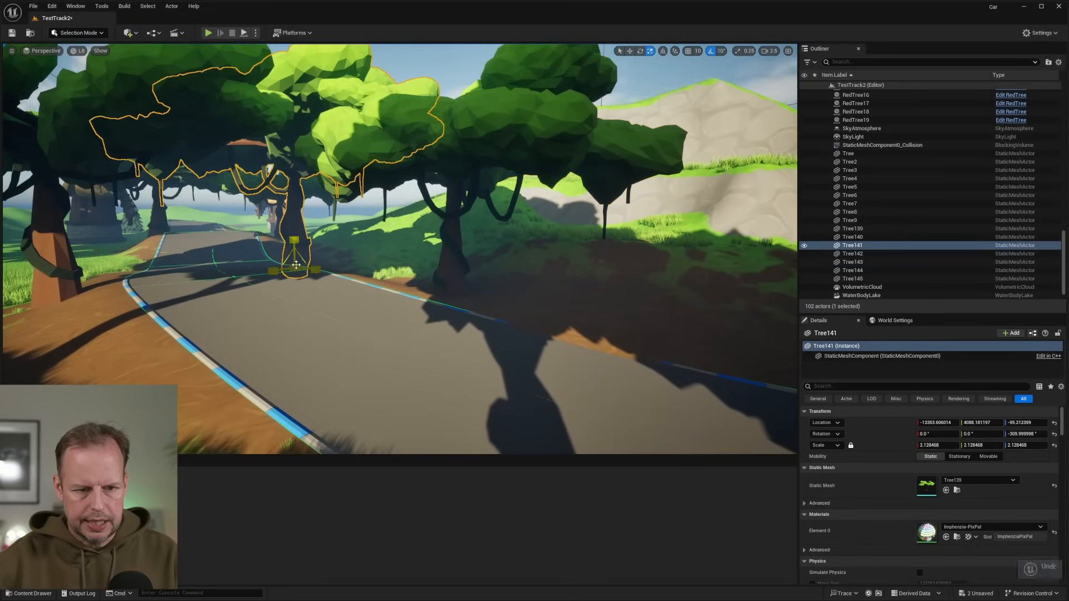
key("a")
mouse_move(305, 288)
right_mouse_down()
mouse_move(272, 285)
mouse_move(269, 274)
mouse_move(305, 287)
right_mouse_up()
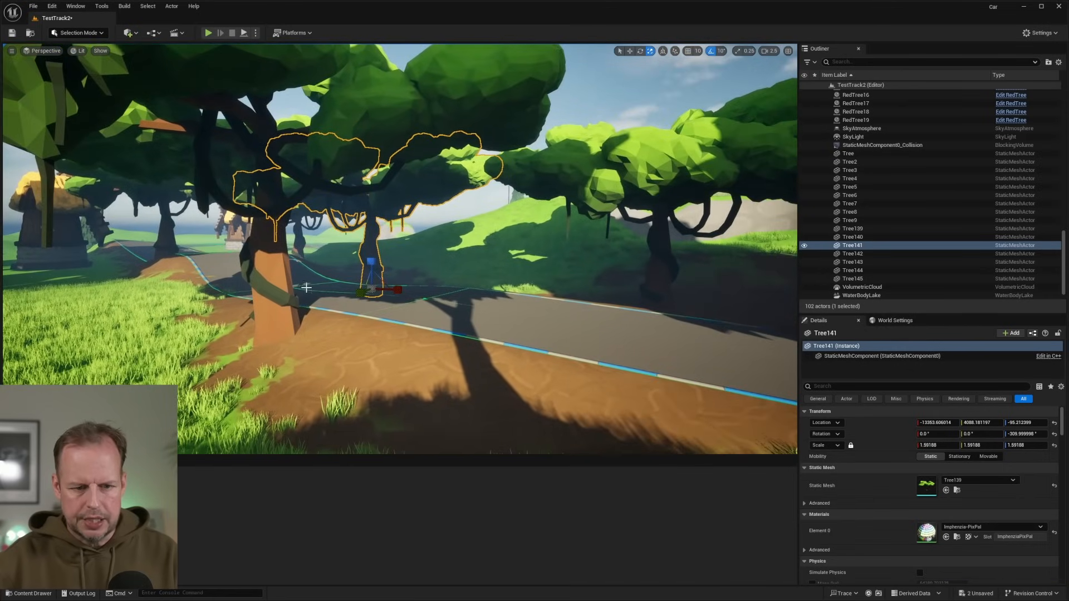
Scale the roadside tree Tree144 down uniformly to about 1.17.
left_click_drag(275, 345, 268, 357)
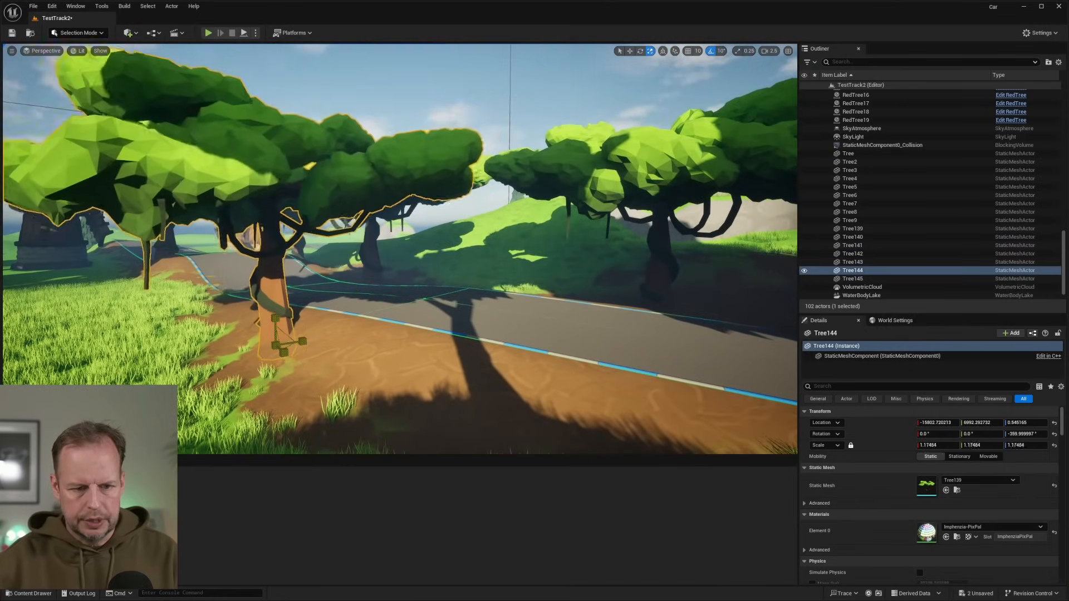
right_click_drag(267, 312, 247, 312)
key("d")
key("a")
key("w")
left_click_drag(286, 307, 299, 309)
key("w")
Rescale Tree140 and Tree139 on opposite sides of the road, Tree139 to about 1.07.
right_click_drag(300, 308, 501, 305)
key("a")
key("s")
key("s")
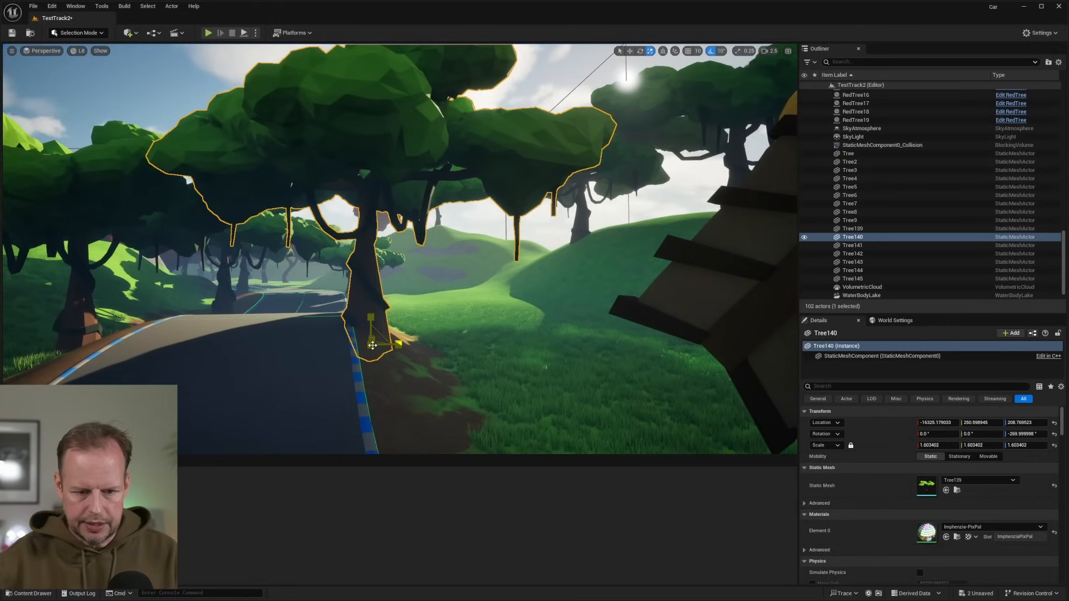
left_click_drag(372, 289, 374, 285)
key("s")
mouse_move(373, 286)
right_mouse_down()
mouse_move(334, 287)
mouse_move(373, 285)
right_mouse_up()
key("a")
key("w")
left_click(374, 285)
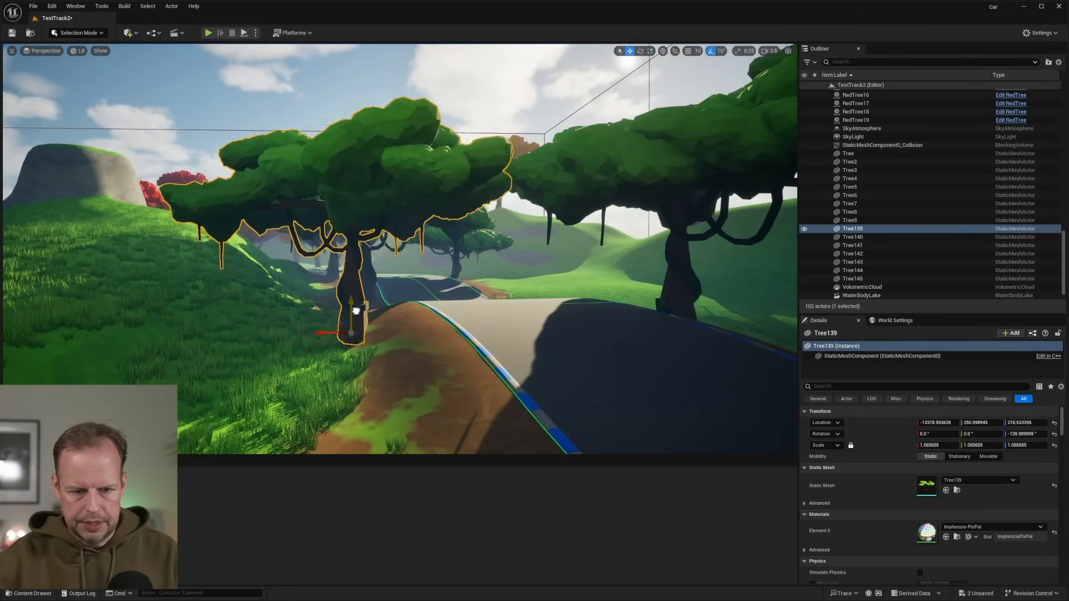
Duplicate Tree139, move the copy along the roadside to about X -13826, Y -1777, and rotate it to about -230° around Z.
left_click_drag(328, 331, 403, 306)
mouse_move(403, 306)
right_mouse_down()
mouse_move(385, 308)
mouse_move(440, 306)
mouse_move(392, 306)
mouse_move(412, 305)
right_mouse_up()
key("w")
key("s")
key("w")
mouse_move(347, 203)
right_mouse_down()
mouse_move(435, 218)
mouse_move(412, 203)
mouse_move(348, 203)
right_mouse_up()
key("s")
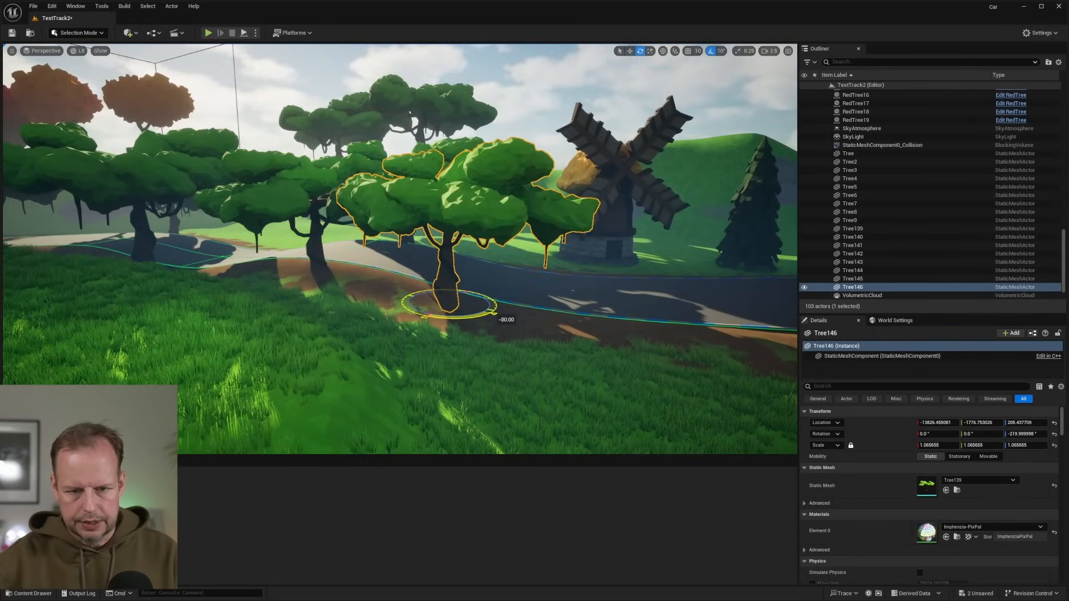
key("d")
right_click_drag(358, 266, 272, 261)
key("s")
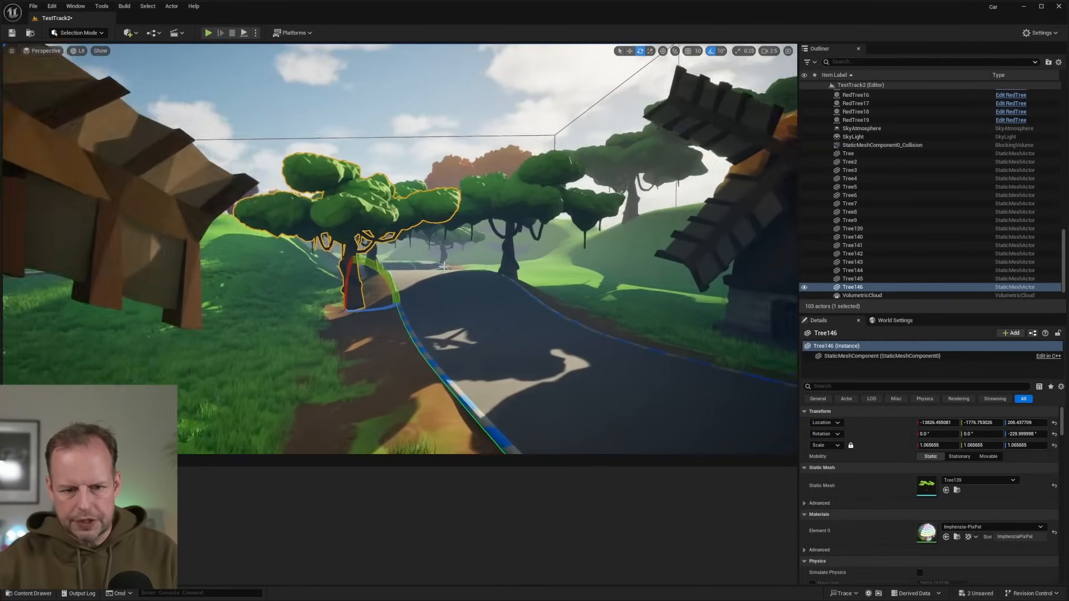
Lower the roadside tree Tree146 to about Z -11 and save the level.
key("s")
right_click_drag(354, 295, 424, 229)
key("ctrl+s")
Play-test the track by driving past the windmills and beneath the vine-covered trees to the bend beyond the red trees.
left_click(210, 33)
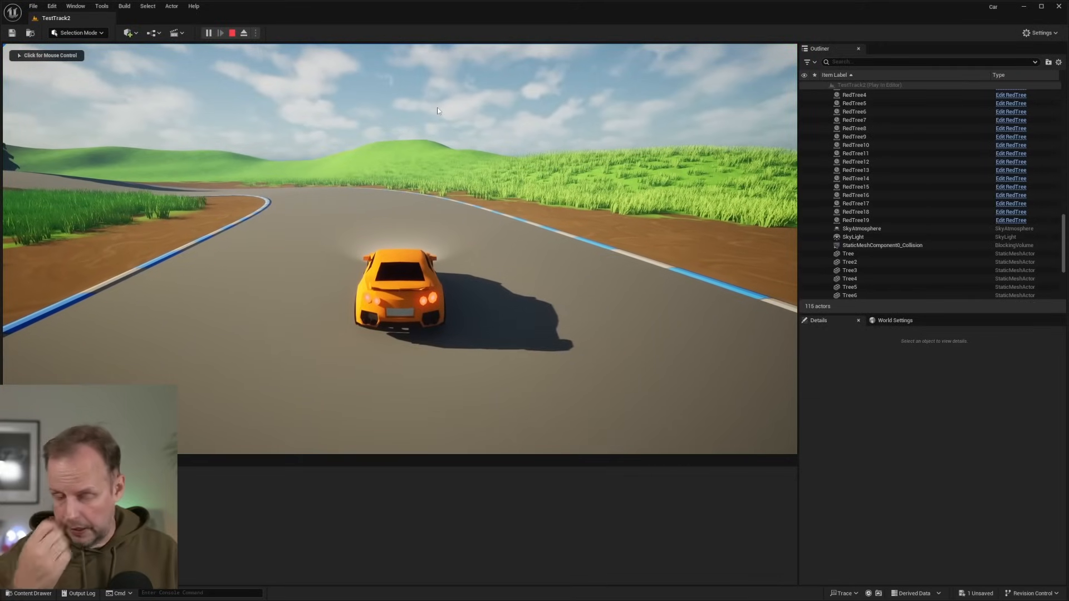
key("a")
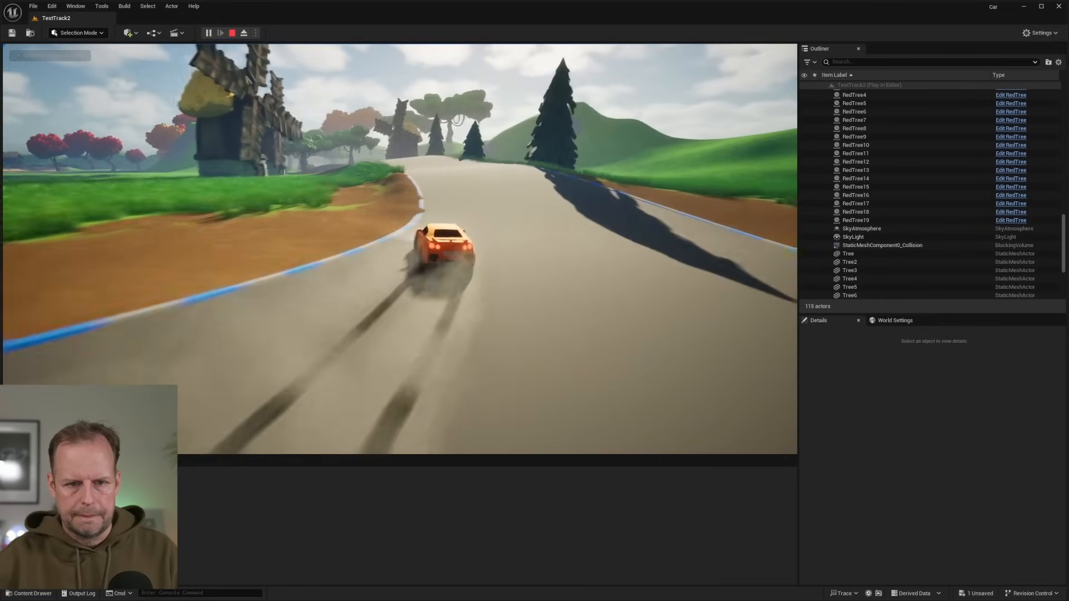
key("a")
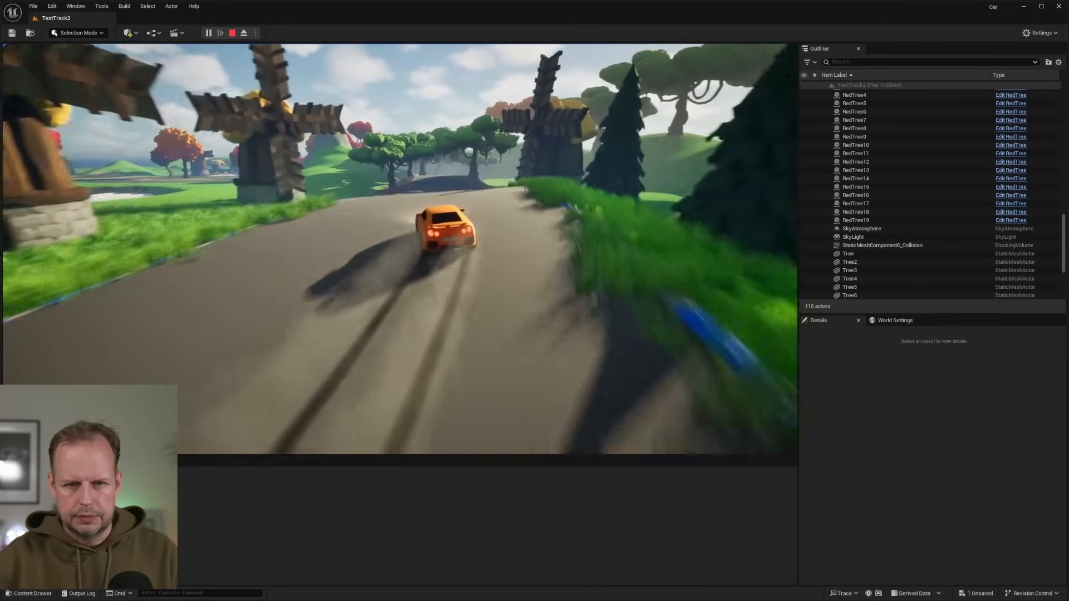
key("a")
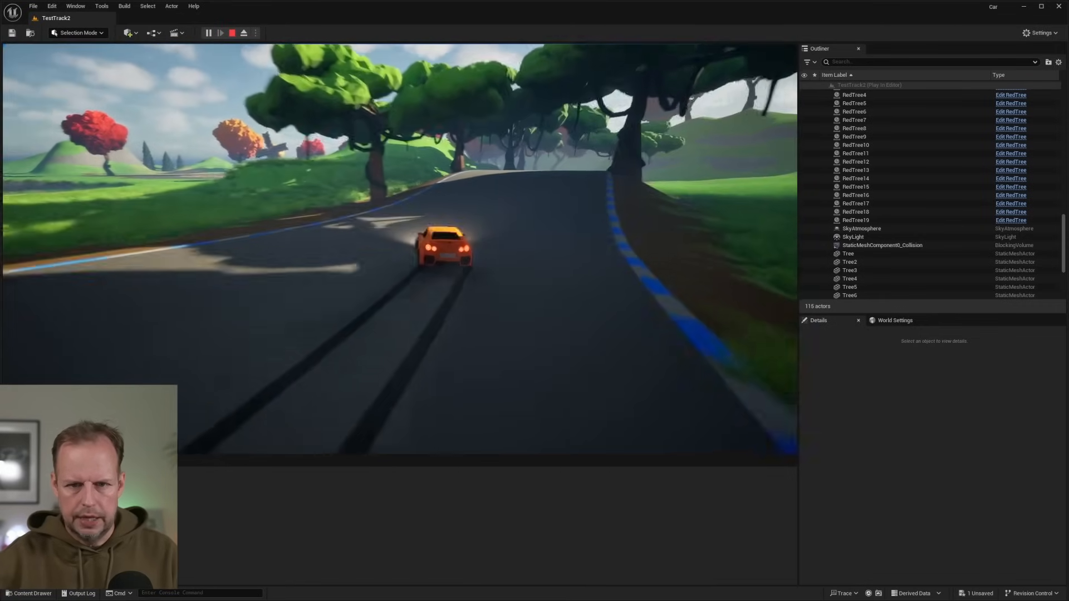
key("d")
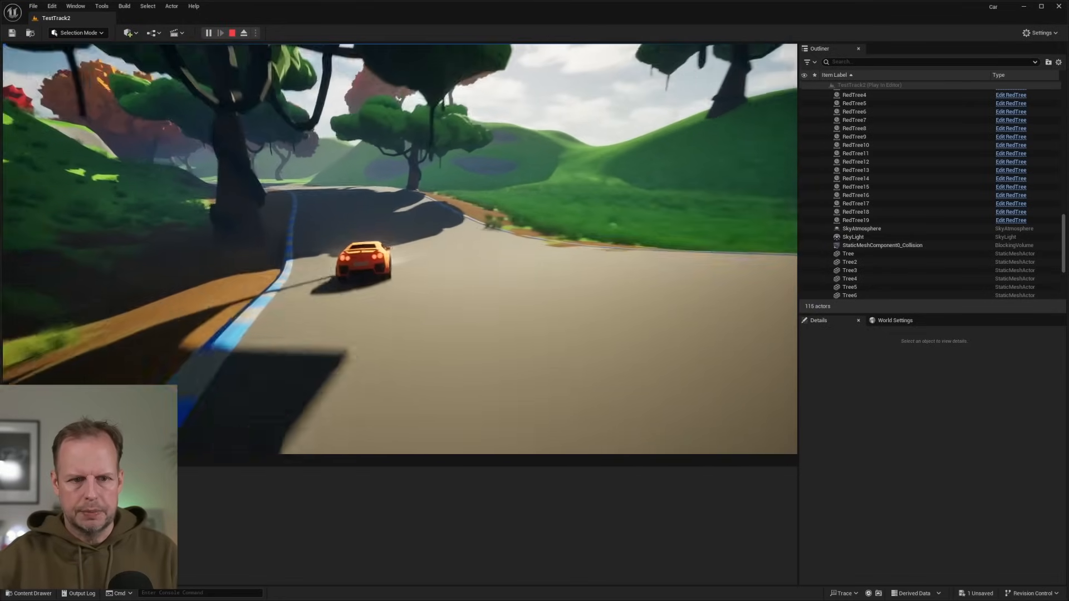
key("a")
key("a")
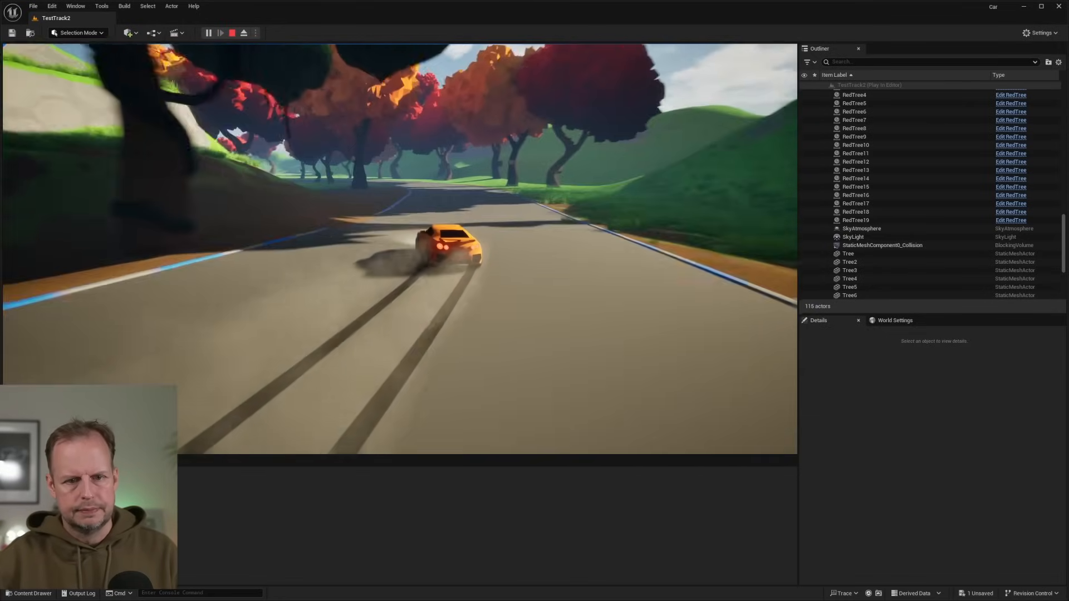
key("a")
key("a")
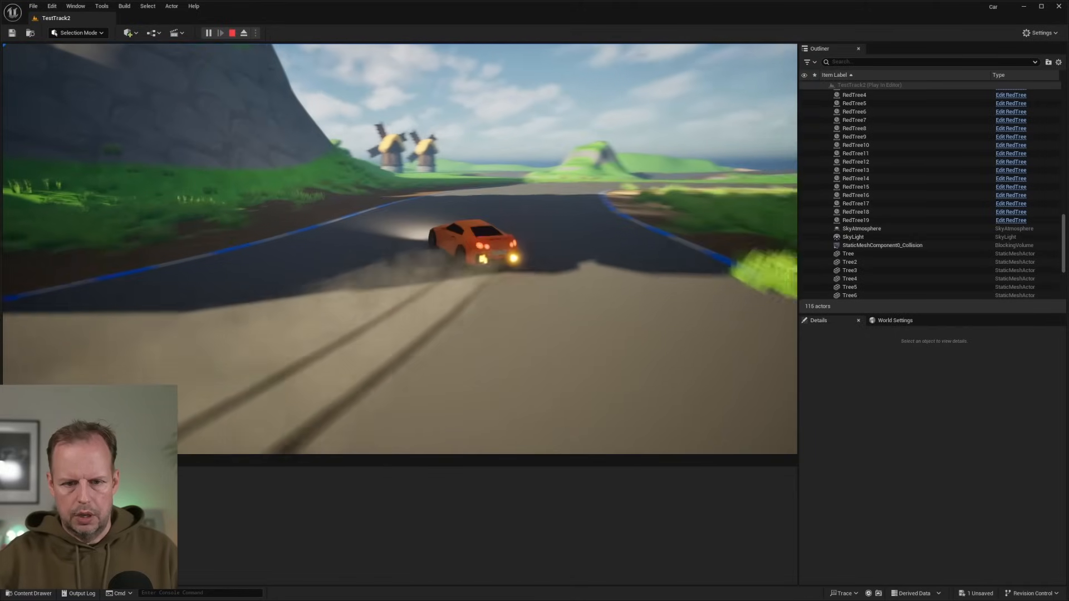
key("Escape")
Switch to Blender and shift the UVs of Tree139's foliage to a paler green column of the colour palette.
right_click_drag(529, 278, 679, 264)
key("s")
key("w")
right_click_drag(443, 163, 443, 243)
key("alt+Tab")
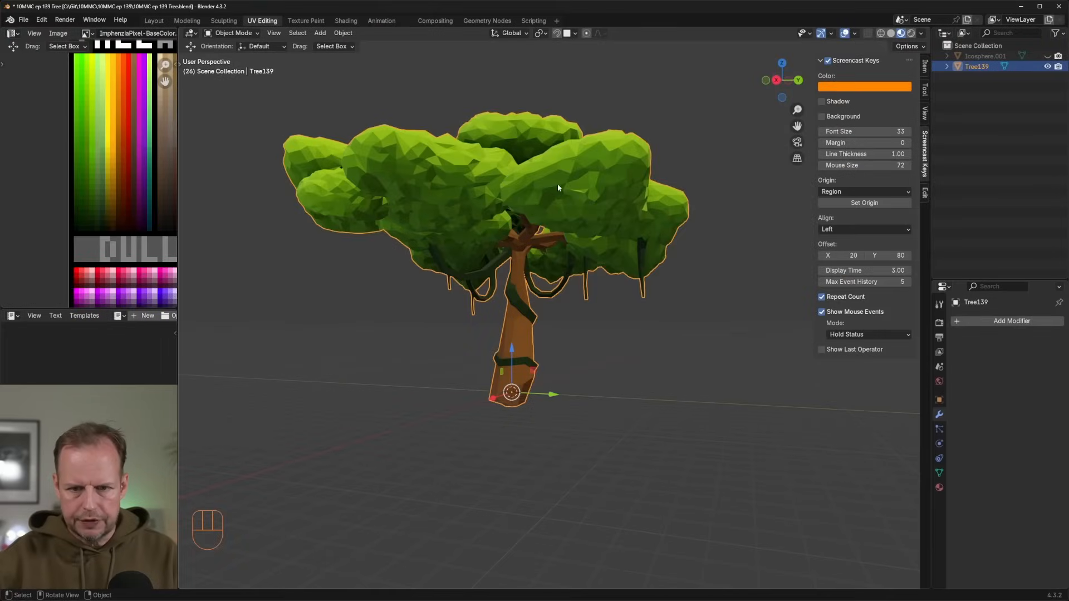
scroll(534, 181, "down", 3)
key("Tab")
key("a")
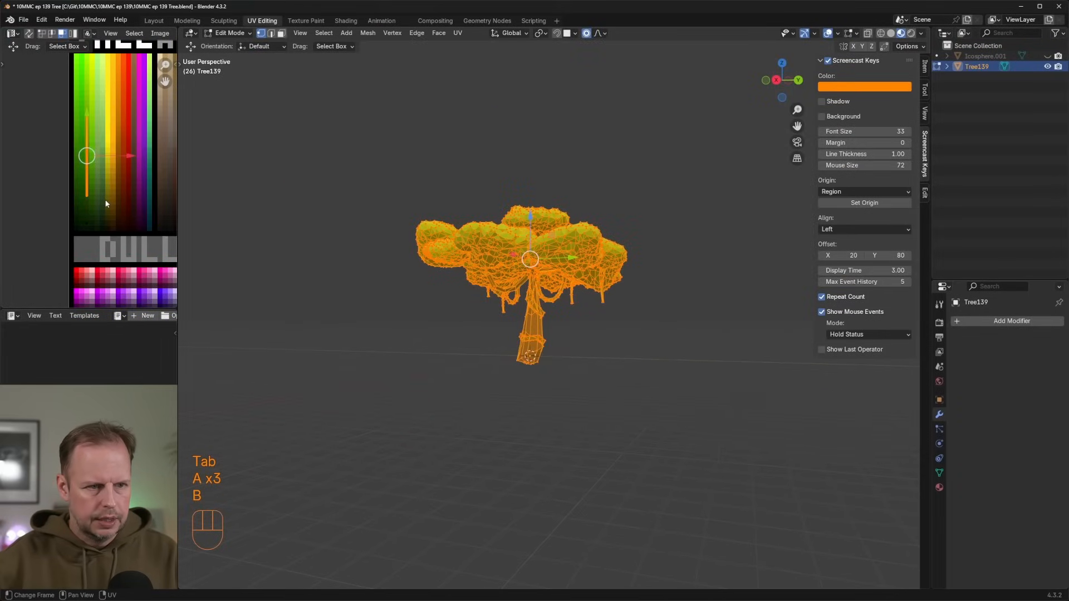
key("g")
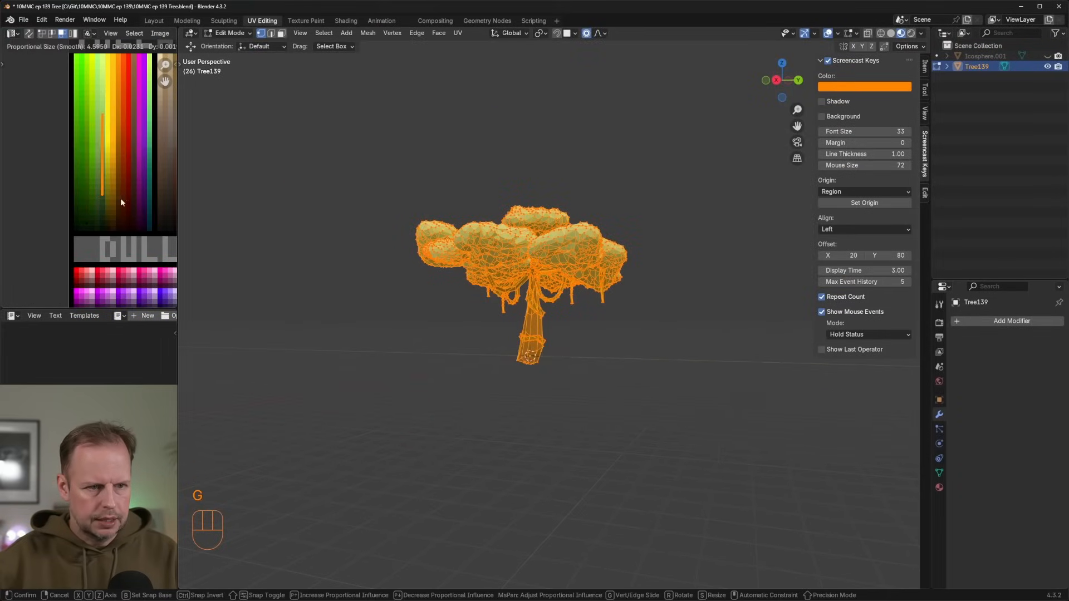
key("Tab")
middle_click_drag(382, 216, 548, 211)
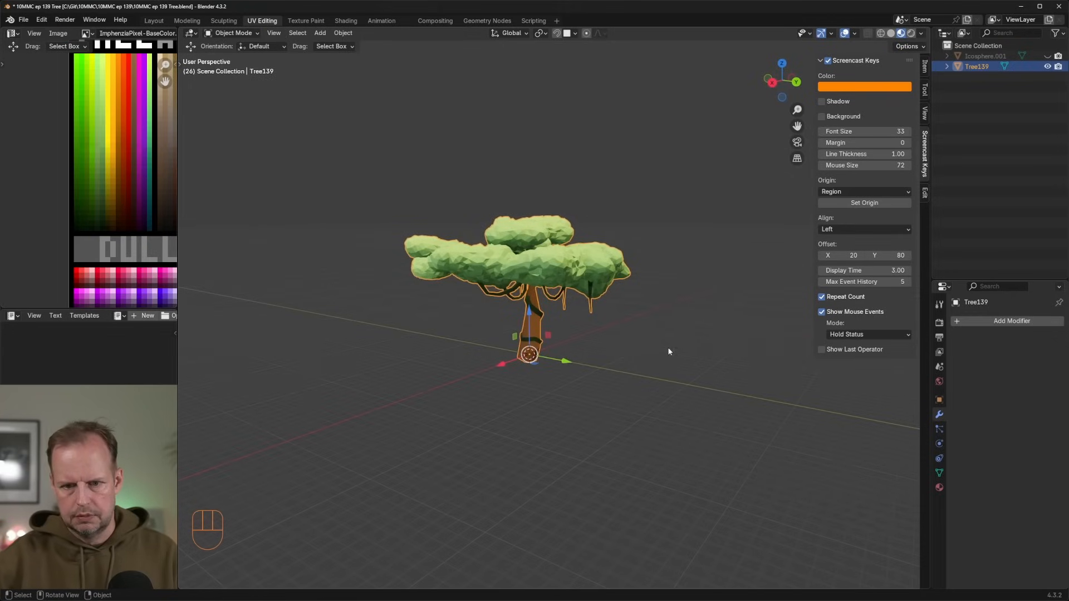
Export the recoloured Tree139 as an FBX file.
left_click(23, 20)
mouse_move(63, 178)
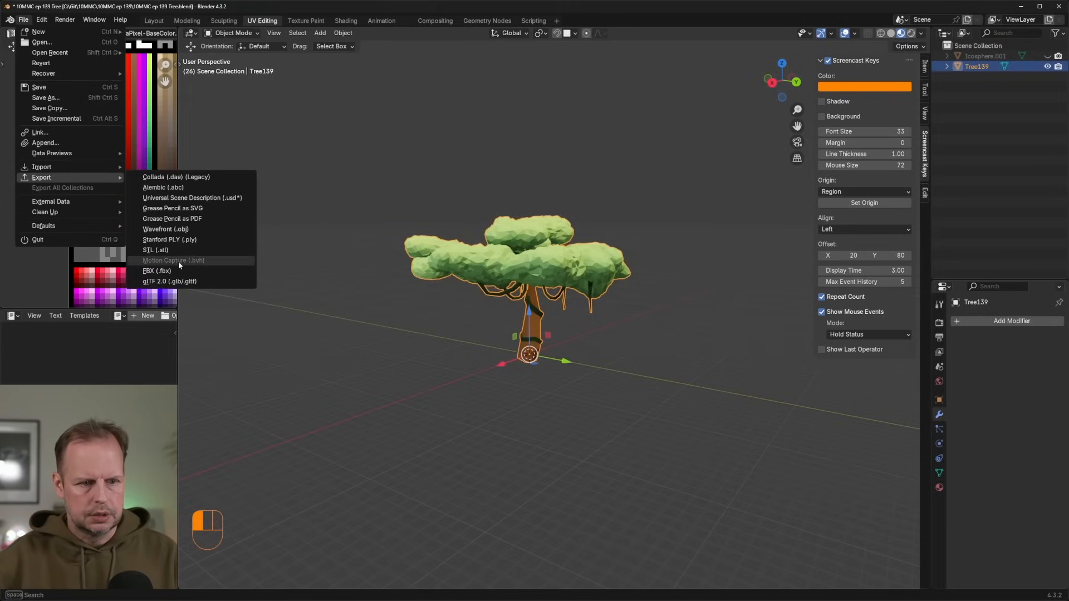
left_click(191, 271)
left_click(703, 459)
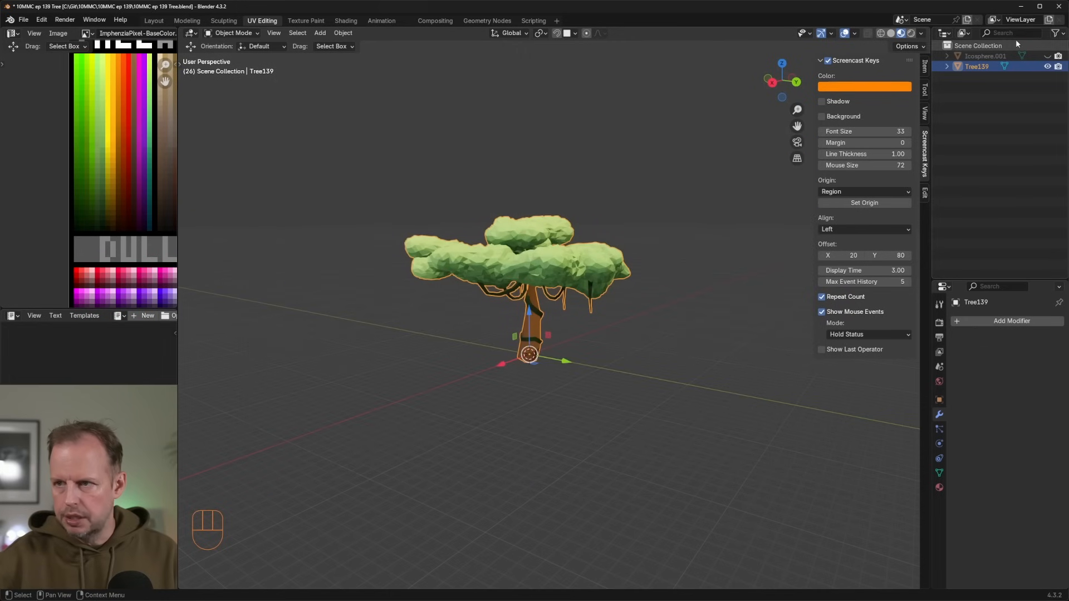
Switch to Unreal and reimport the Tree139 static mesh using the default assets pipeline.
left_click(1022, 5)
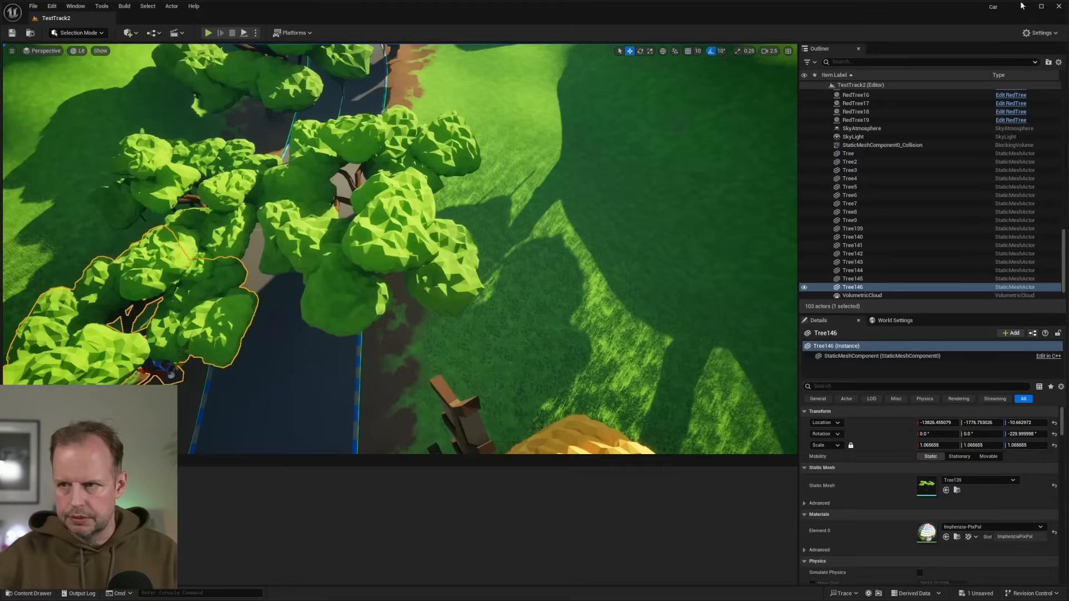
left_click(28, 594)
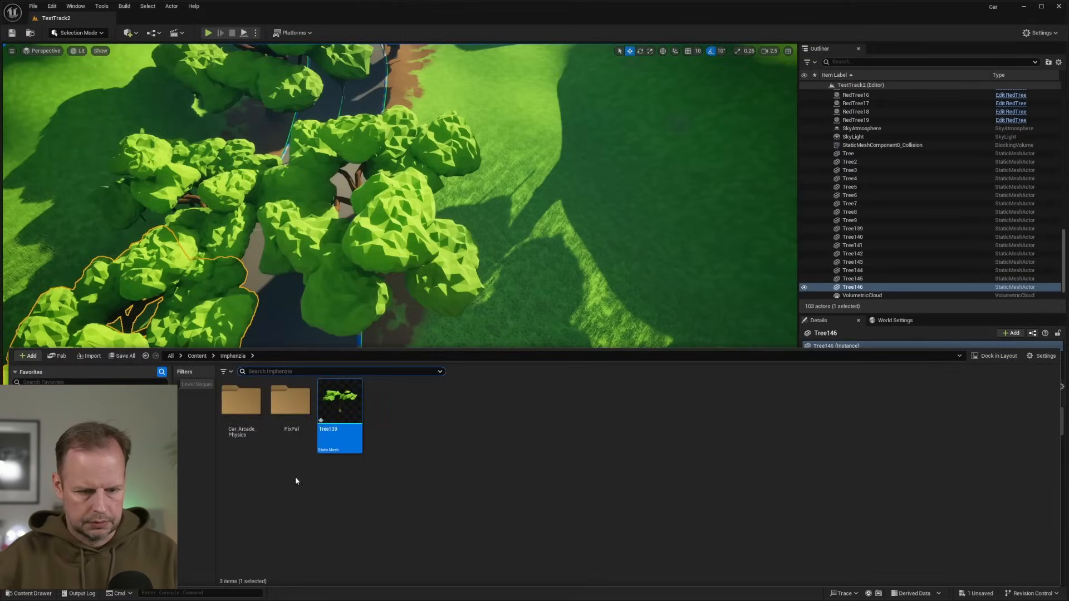
right_click(344, 406)
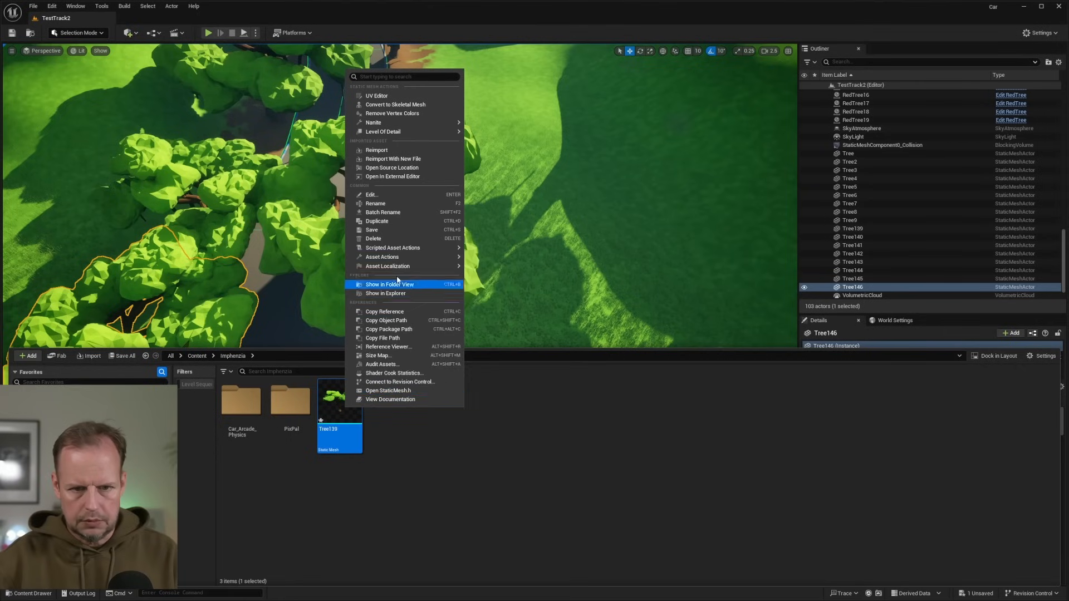
left_click(396, 150)
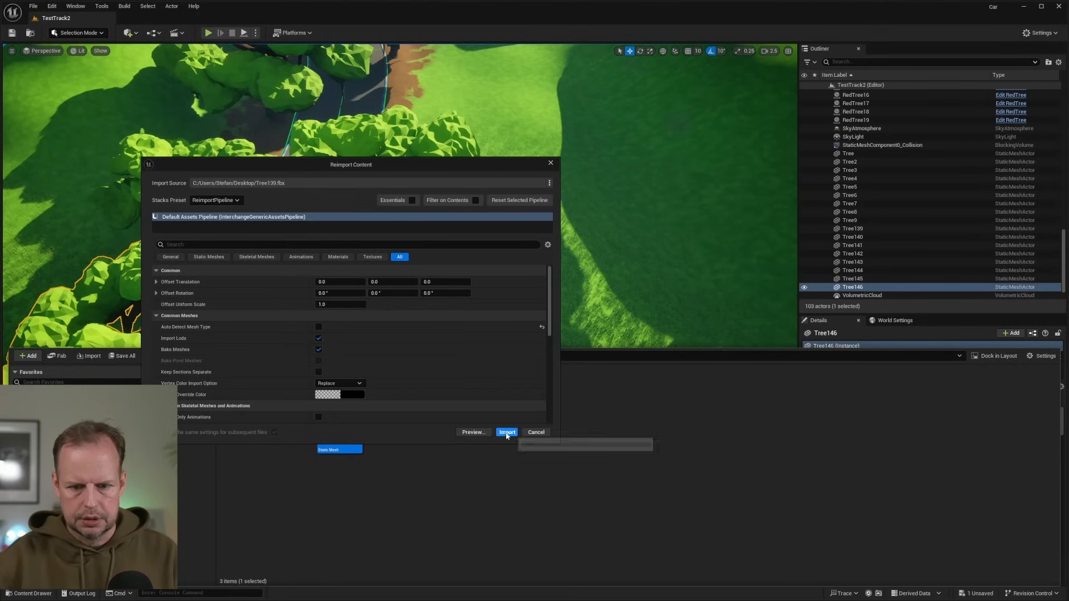
left_click(506, 432)
Enlarge the viewport and play-test the track, driving past the recoloured trees to the red-leaved stretch.
right_click_drag(467, 191, 473, 100)
right_click_drag(657, 184, 595, 200)
left_click(577, 222)
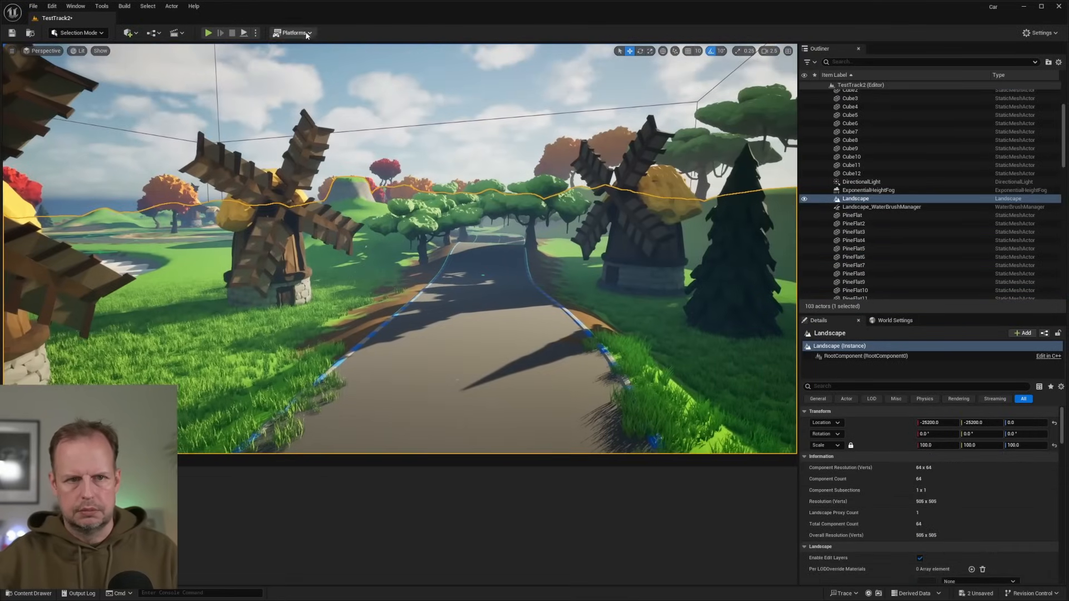
key("alt+p")
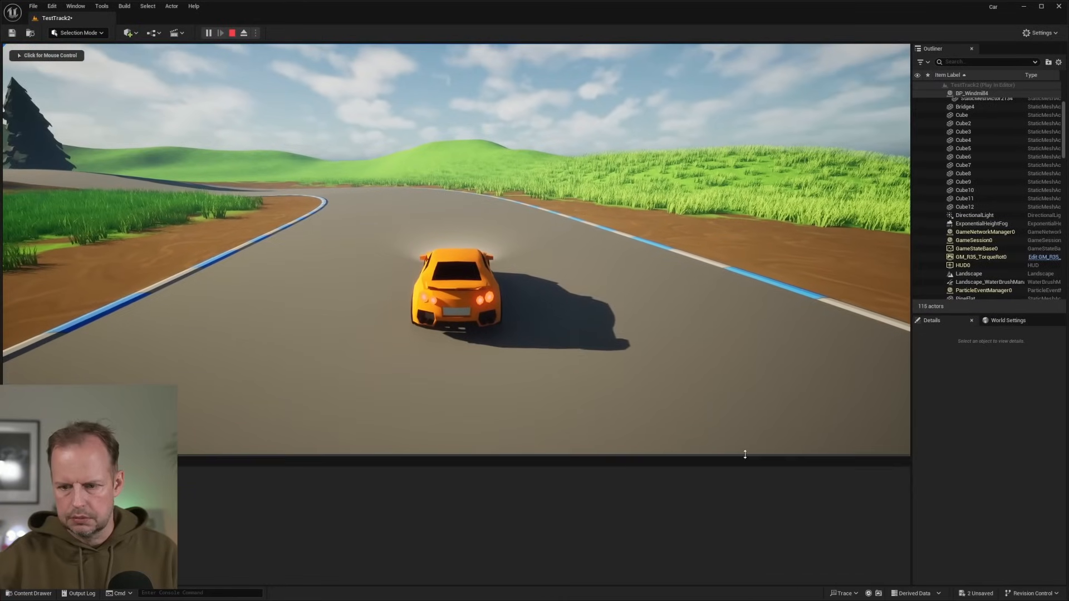
left_click_drag(745, 454, 707, 538)
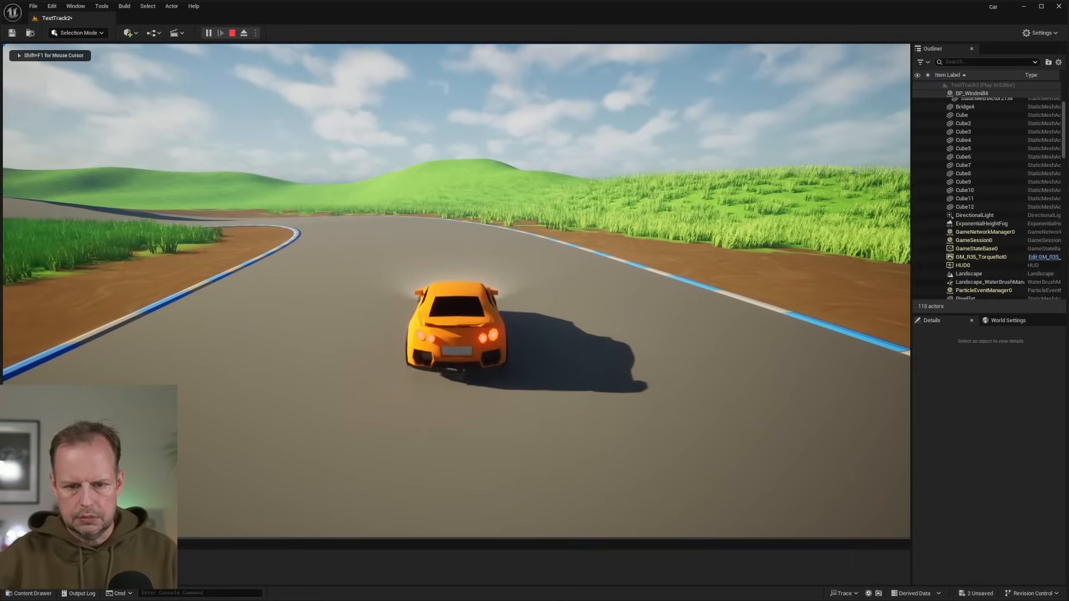
key("w")
key("a")
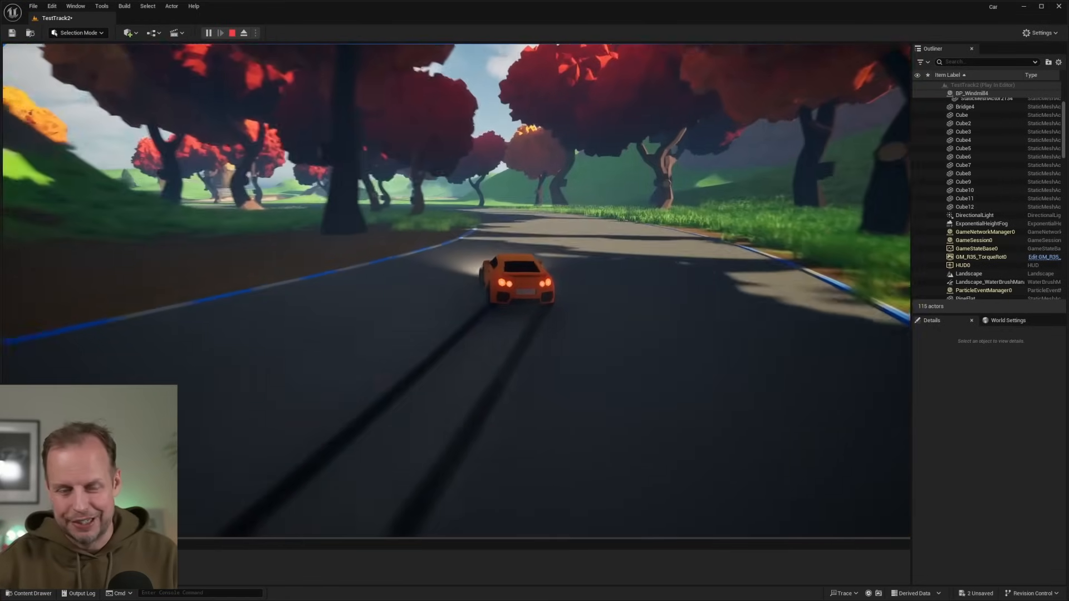
key("Escape")
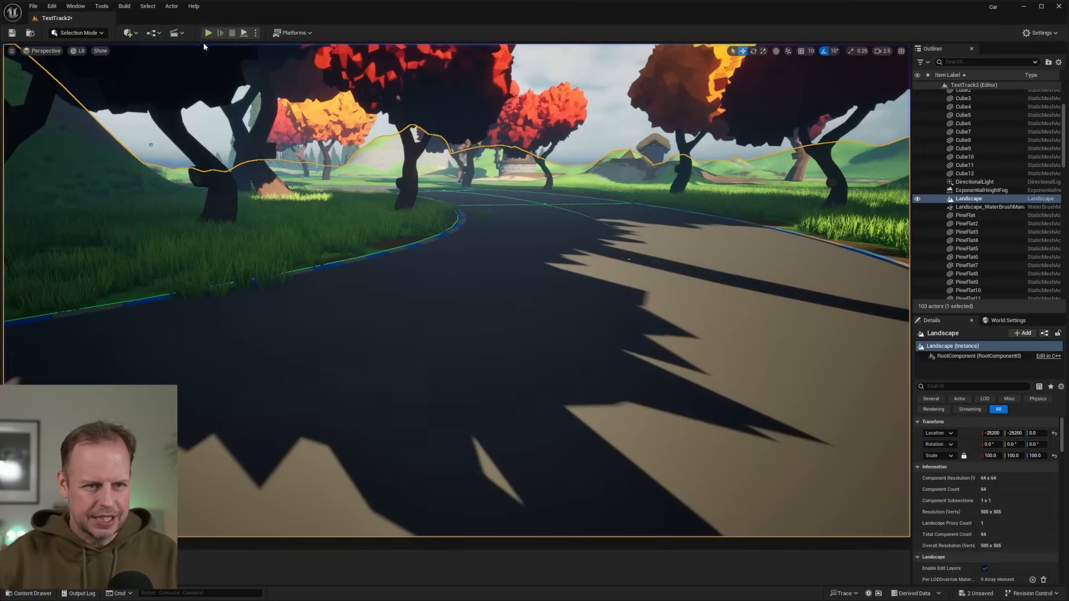
Play-test the track again from the start, driving through the green and red trees as far as the roadside pines.
left_click(208, 34)
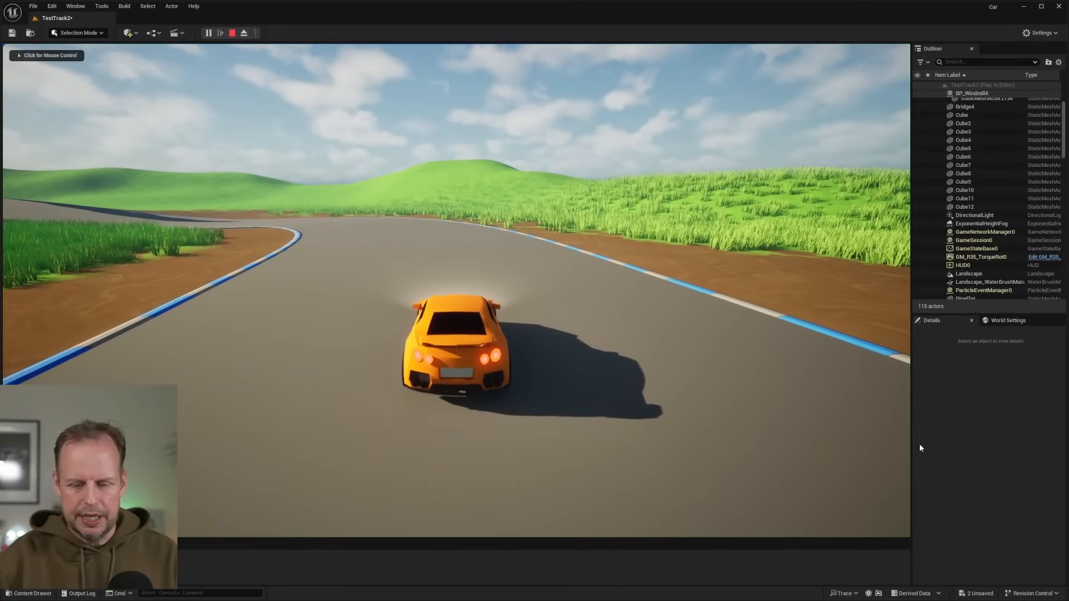
key("w")
key("a")
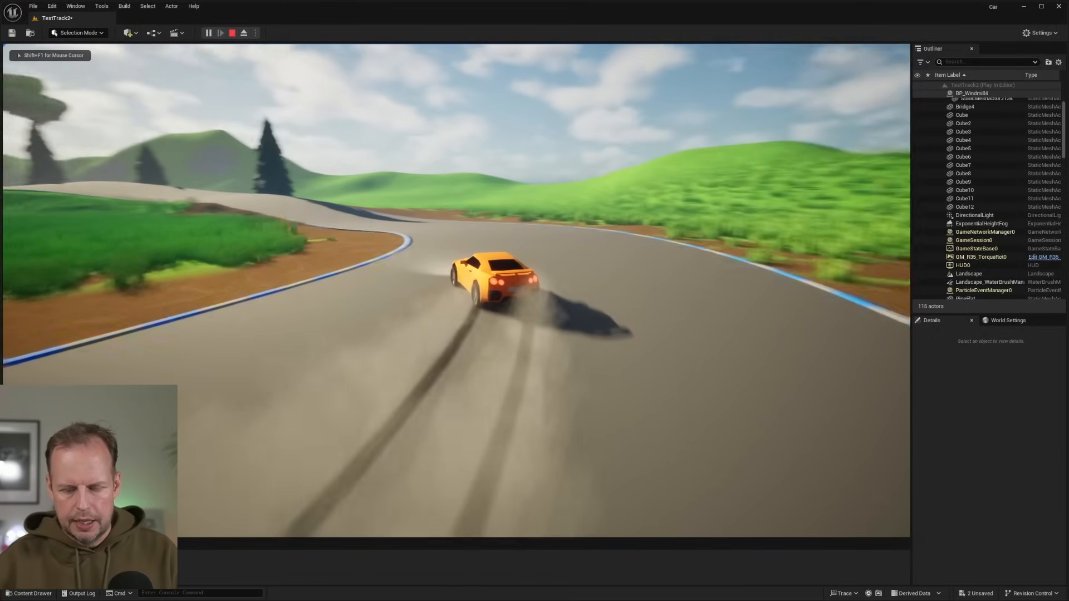
key("a")
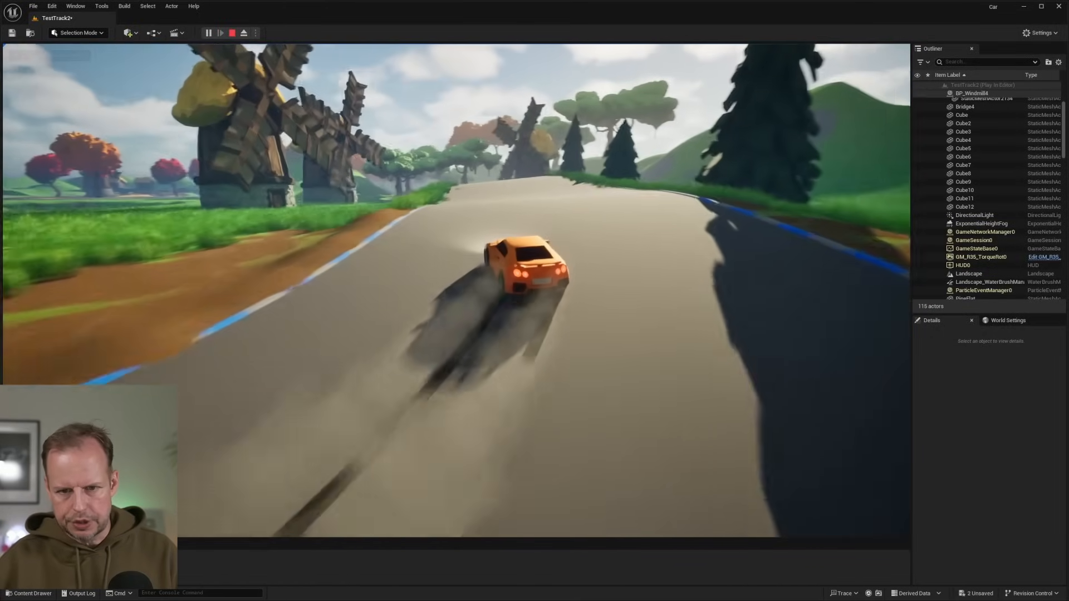
key("w")
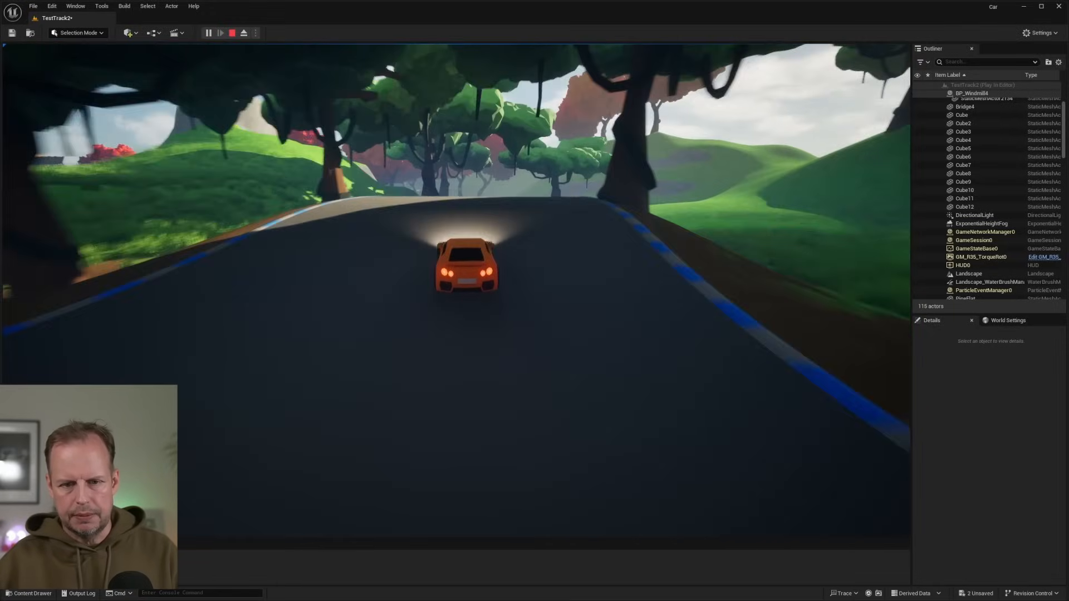
key("d")
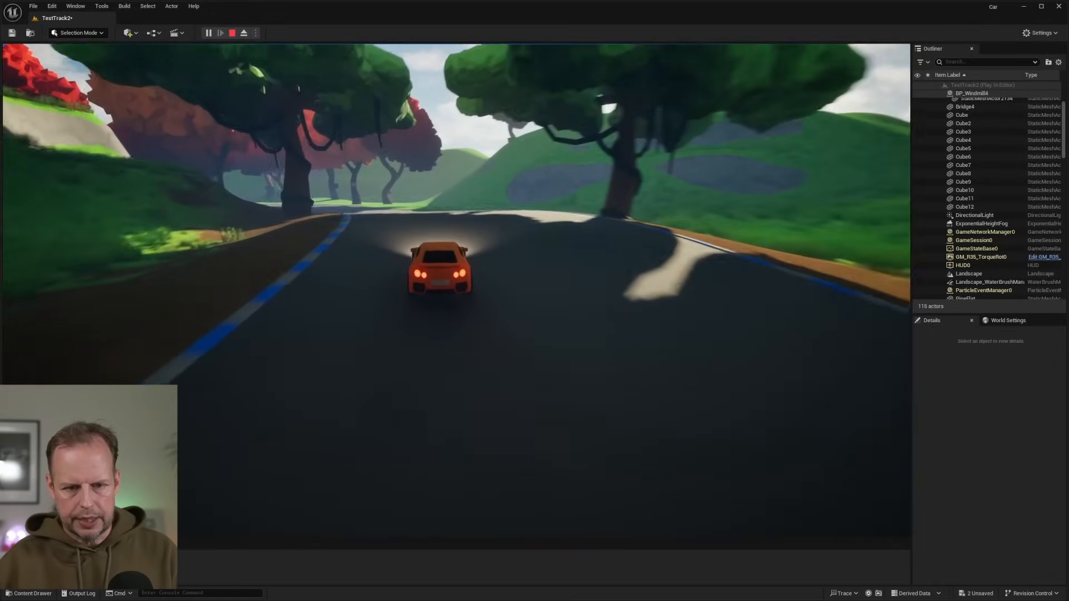
key("a")
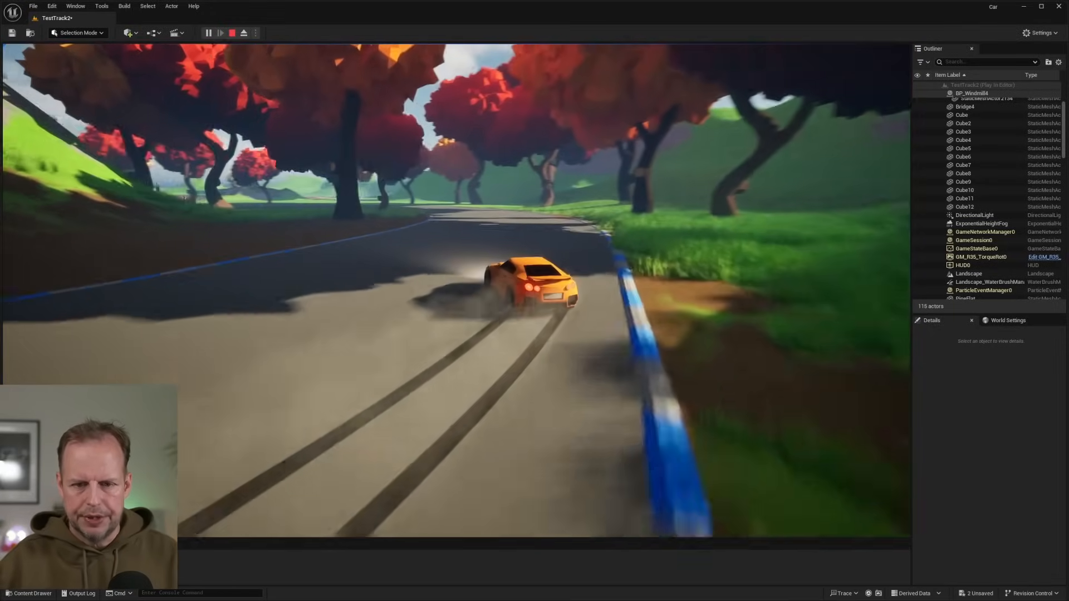
key("a")
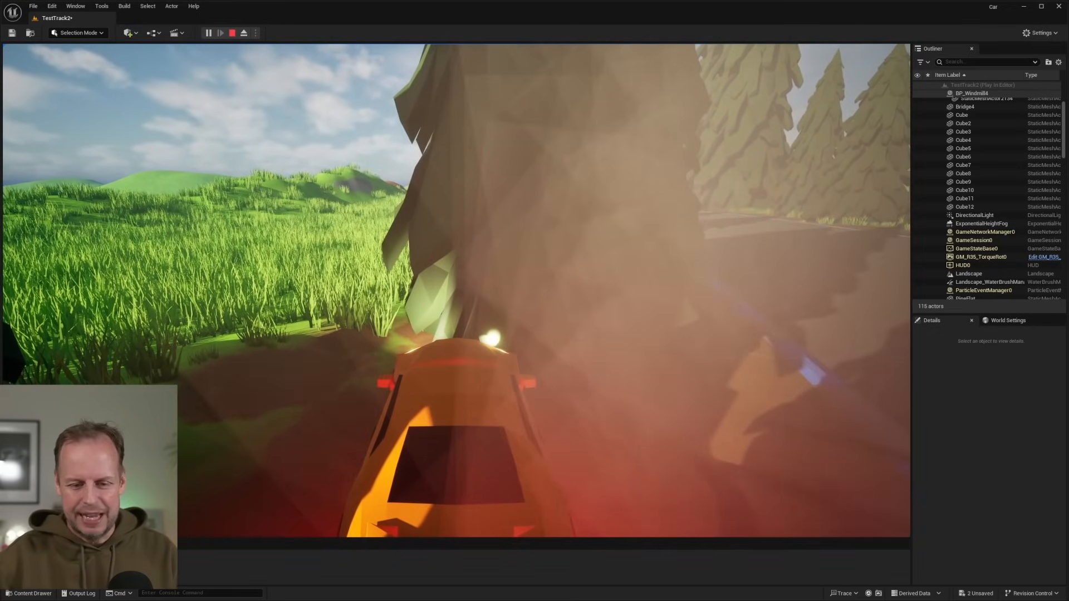
key("Escape")
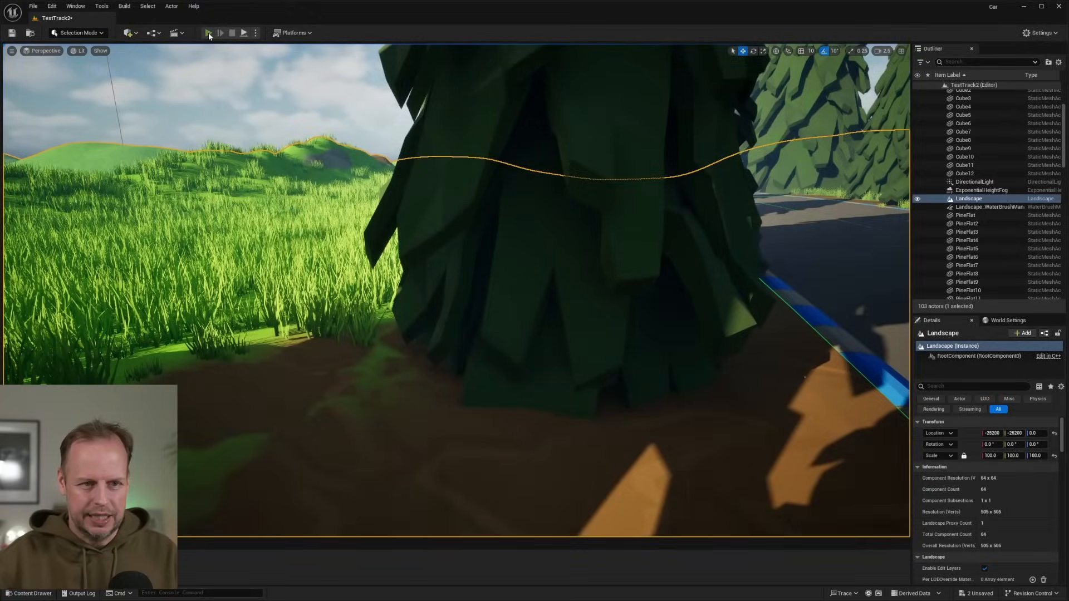
Run another play-test from the start, driving beneath the recoloured trees and on to the thatched stone huts.
left_click(208, 33)
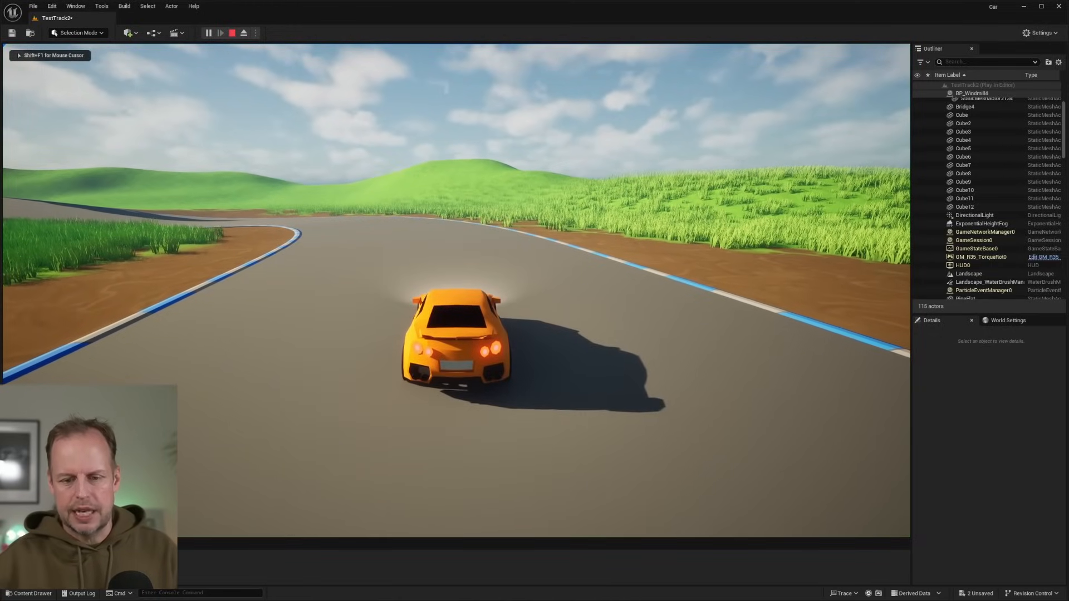
key("w")
key("a")
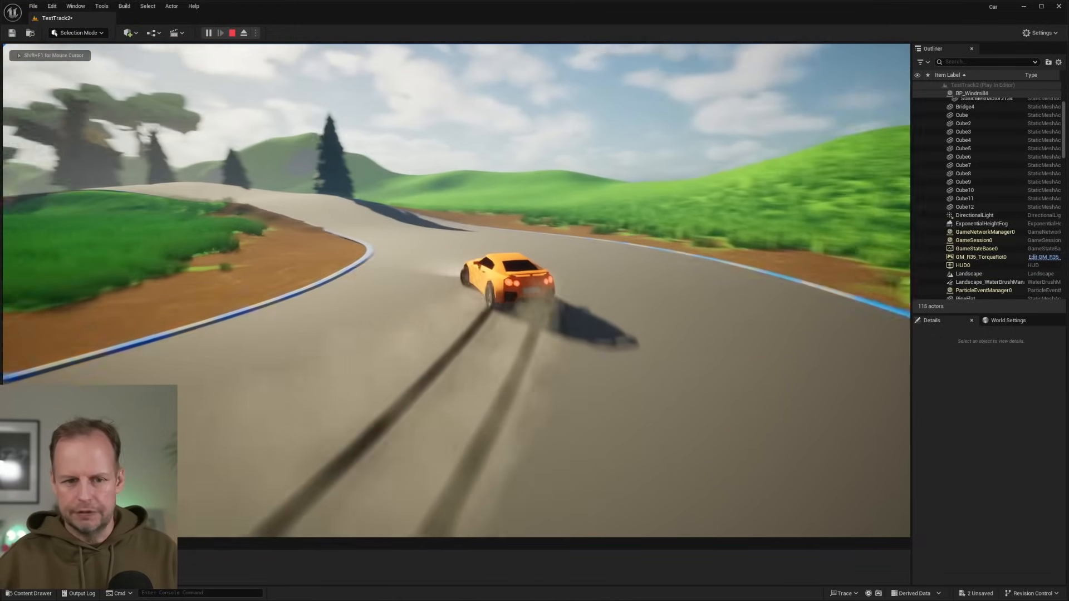
key("w")
key("a")
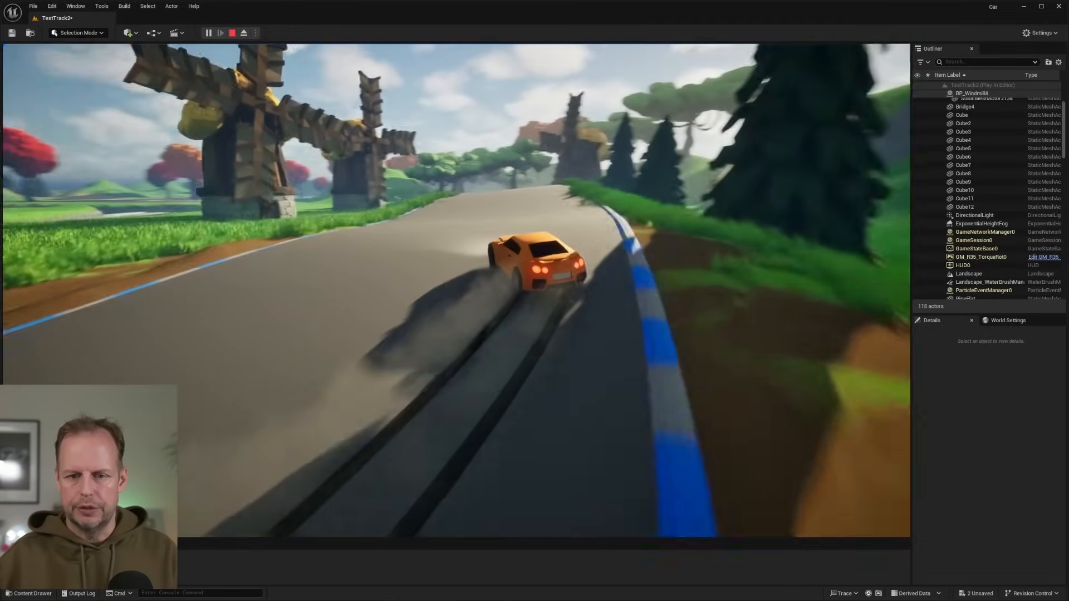
key("w")
key("a")
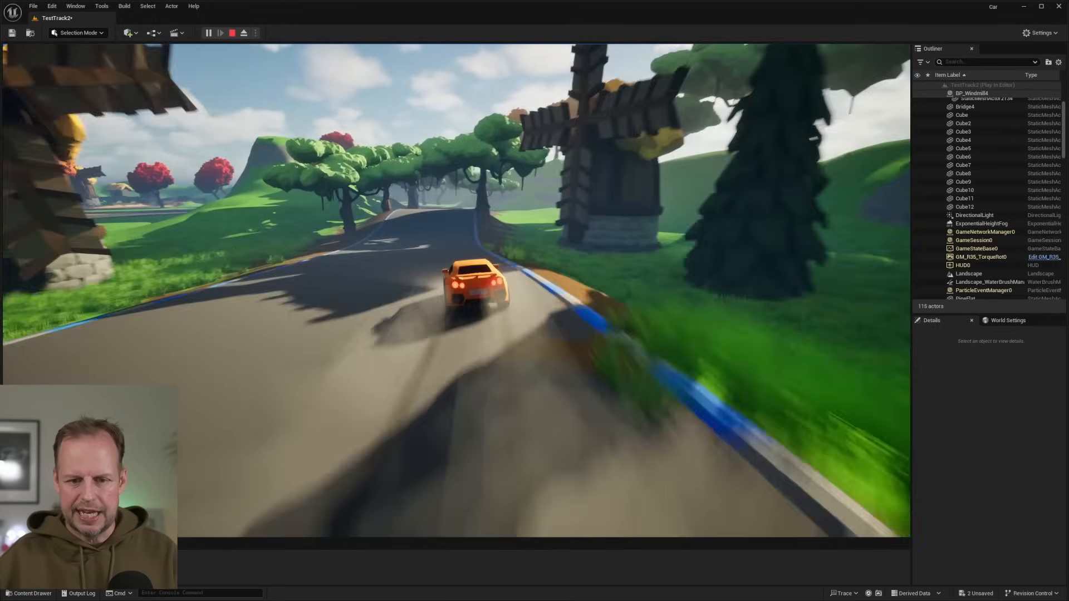
key("w")
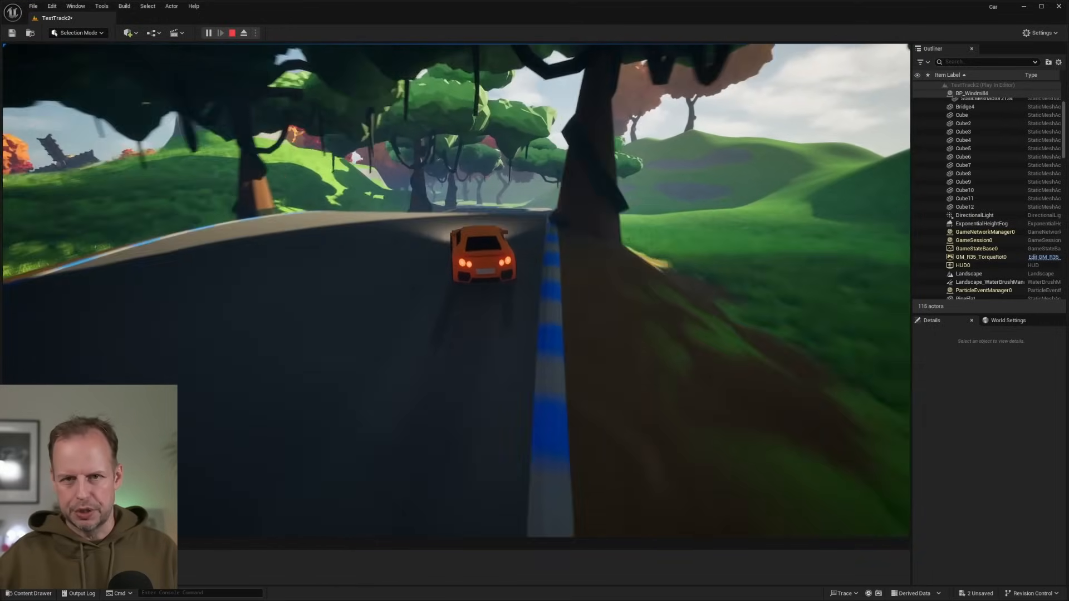
key("w")
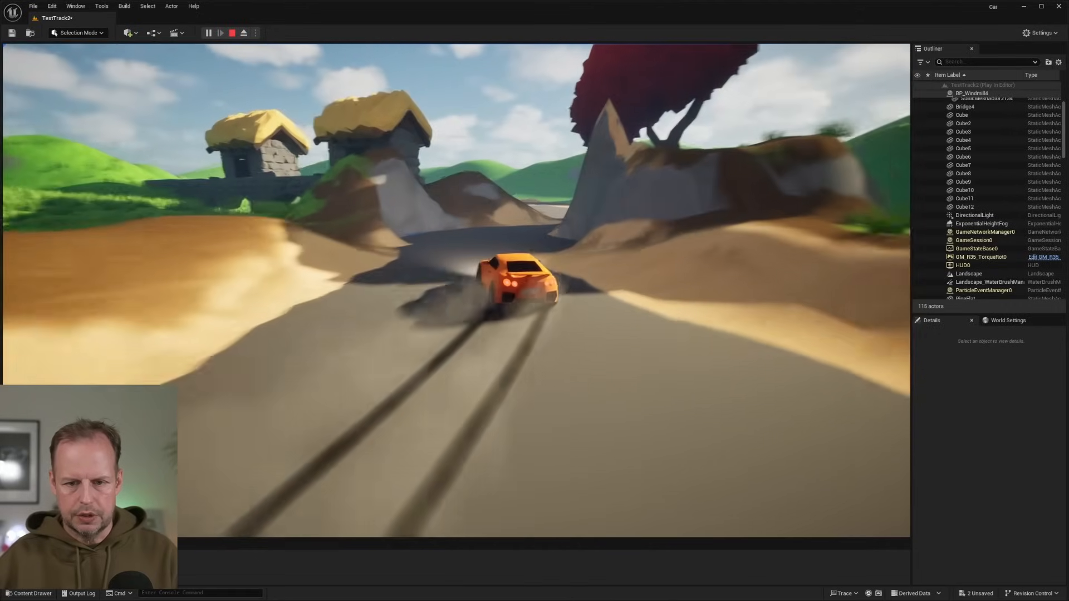
key("Escape")
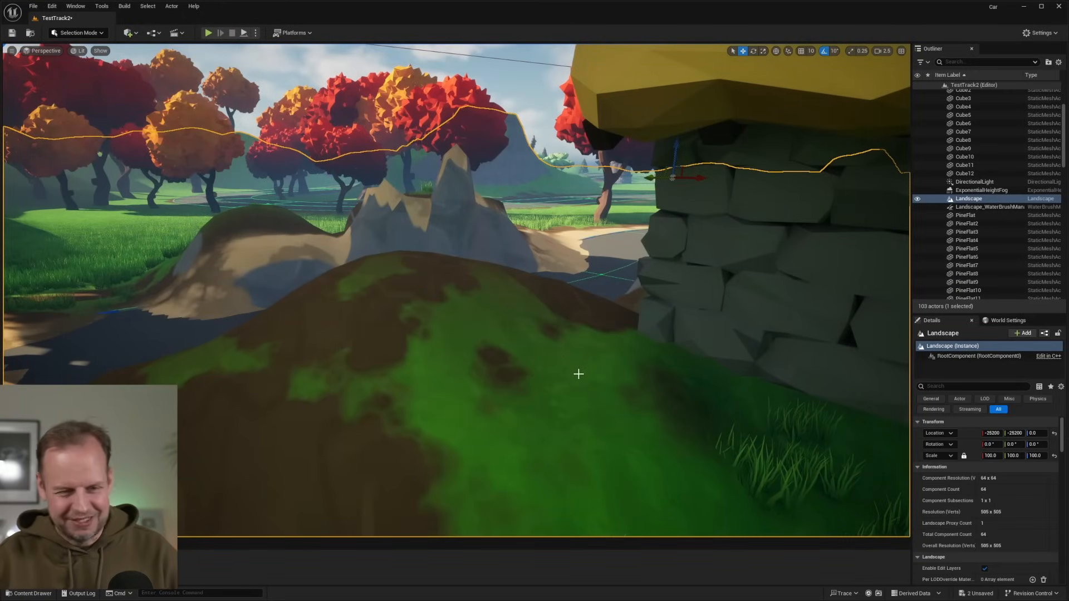
Examine the recoloured trees arching over the road from the stretch between the windmills.
key("w")
right_click_drag(428, 190, 340, 205)
key("w")
key("s")
key("w")
key("w")
key("s")
key("w")
key("s")
key("s")
key("w")
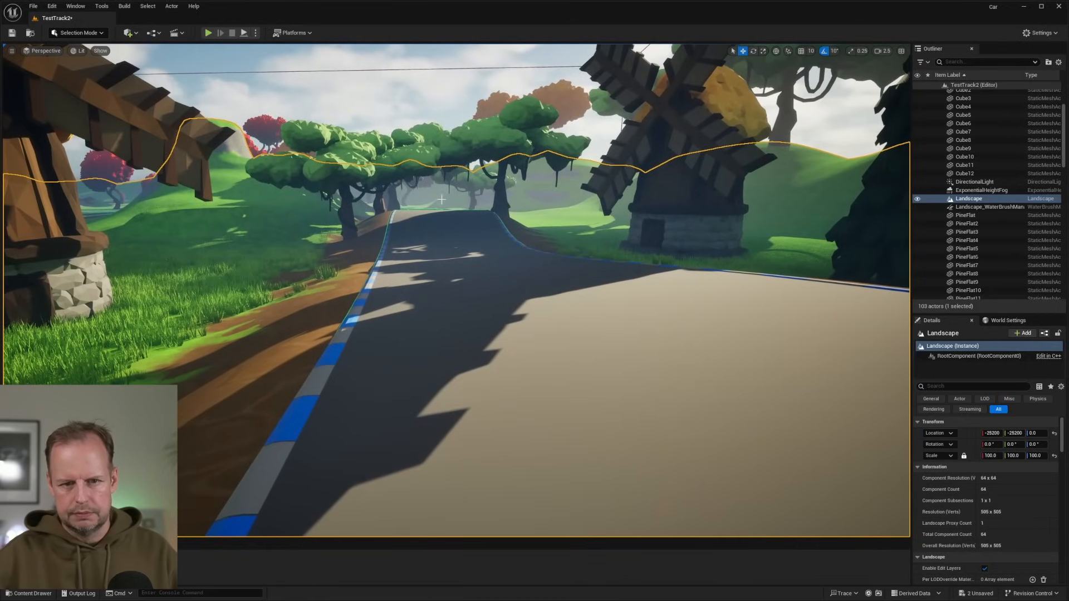